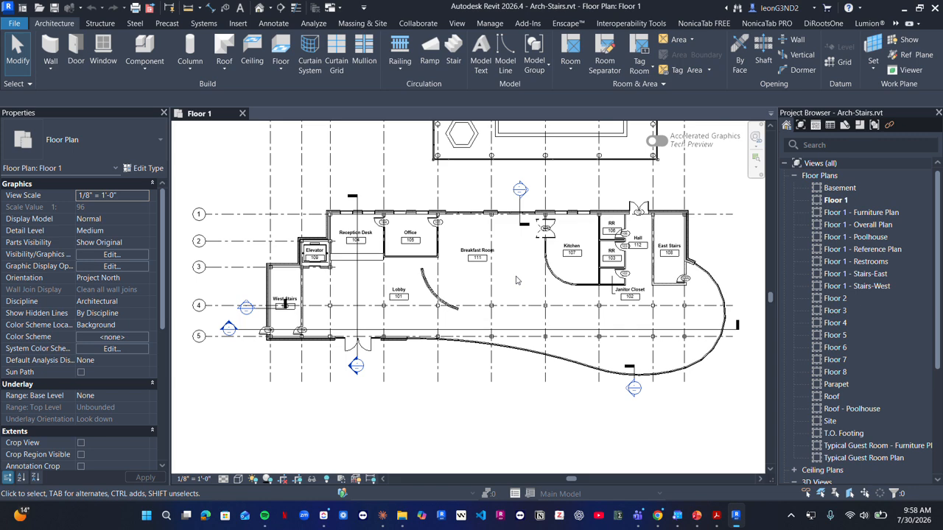
Step: Inspect door 104 at the Reception Desk and the adjacent window in the exterior wall of the Floor 1 plan
{"action": "scroll", "coordinate": [471, 254], "scroll_direction": "up", "scroll_amount": 5}
{"action": "middle_click_drag", "start_coordinate": [338, 219], "coordinate": [389, 240]}
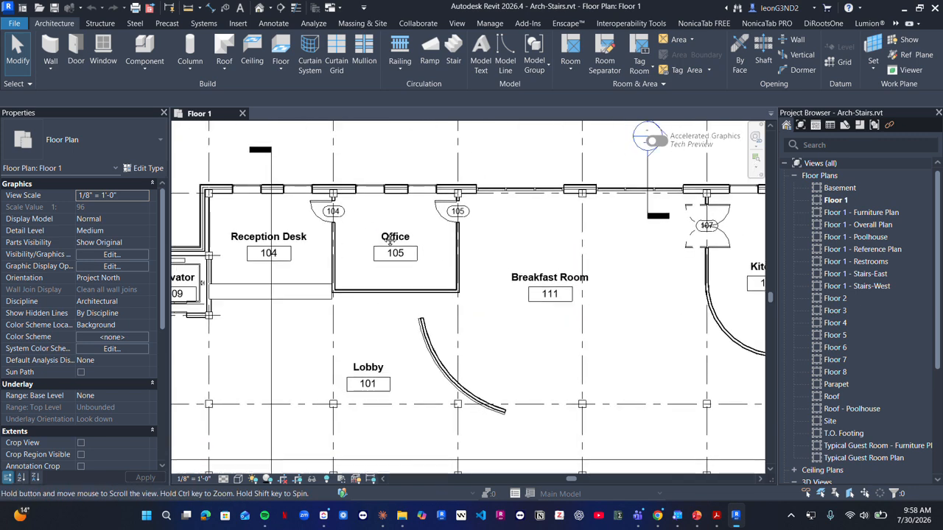
{"action": "scroll", "coordinate": [324, 218], "scroll_direction": "up", "scroll_amount": 3}
{"action": "left_click", "coordinate": [384, 254]}
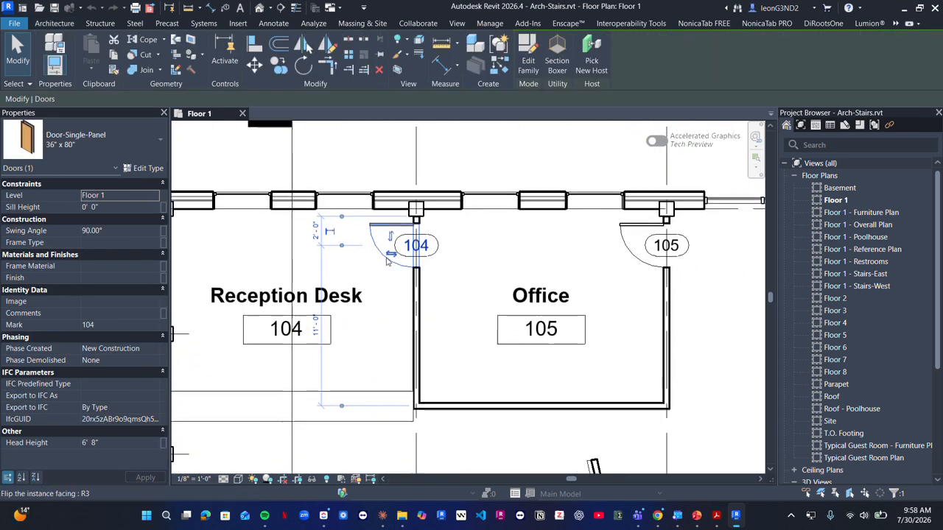
{"action": "scroll", "coordinate": [385, 262], "scroll_direction": "down", "scroll_amount": 2}
{"action": "scroll", "coordinate": [388, 262], "scroll_direction": "up", "scroll_amount": 3}
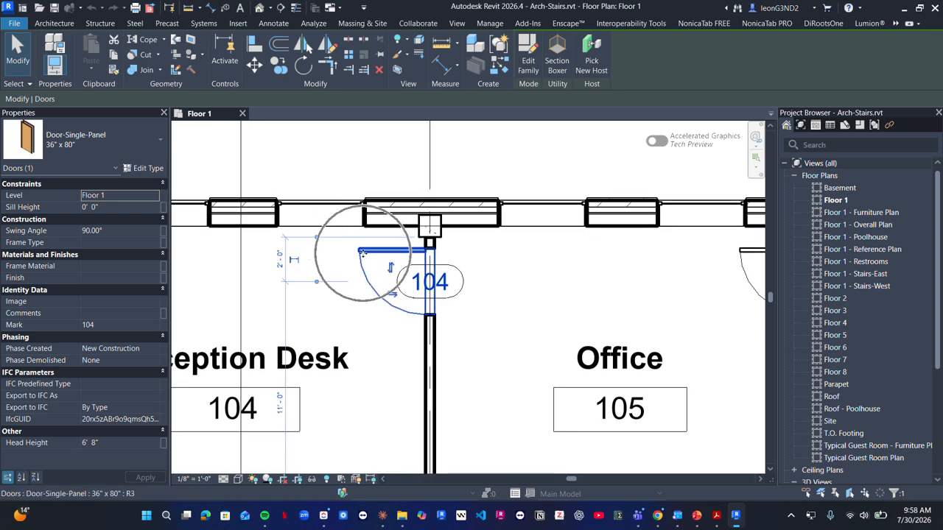
{"action": "left_click", "coordinate": [313, 208]}
{"action": "key", "text": "Escape"}
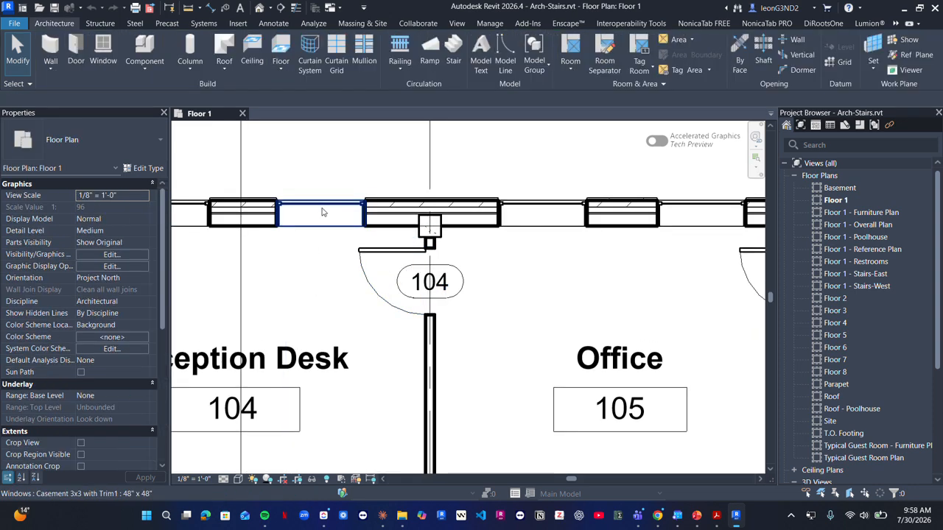
Step: Inspect the interior partition walls enclosing Office 105 and return to the full extents of the Floor 1 plan
{"action": "left_click", "coordinate": [397, 295]}
{"action": "scroll", "coordinate": [412, 291], "scroll_direction": "down", "scroll_amount": 2}
{"action": "scroll", "coordinate": [414, 289], "scroll_direction": "up", "scroll_amount": 2}
{"action": "key", "text": "Escape"}
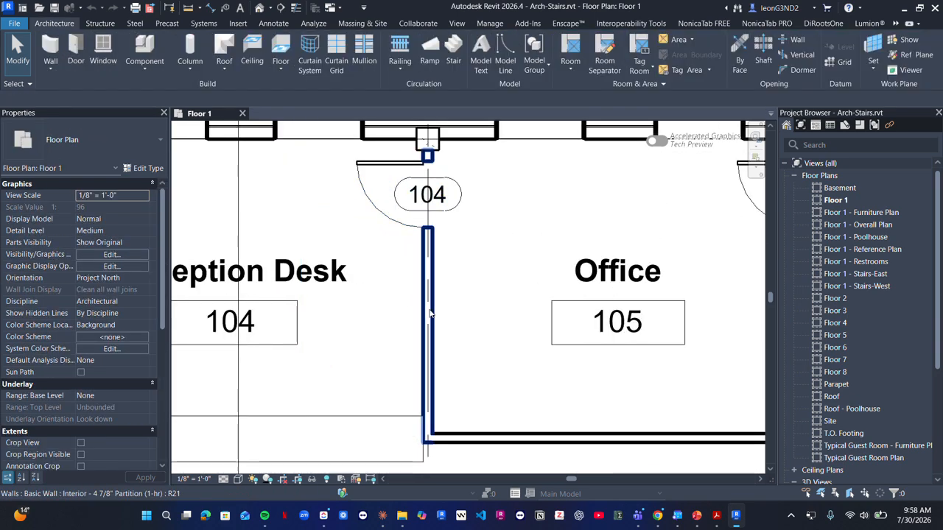
{"action": "left_click", "coordinate": [421, 306]}
{"action": "scroll", "coordinate": [424, 313], "scroll_direction": "down", "scroll_amount": 3}
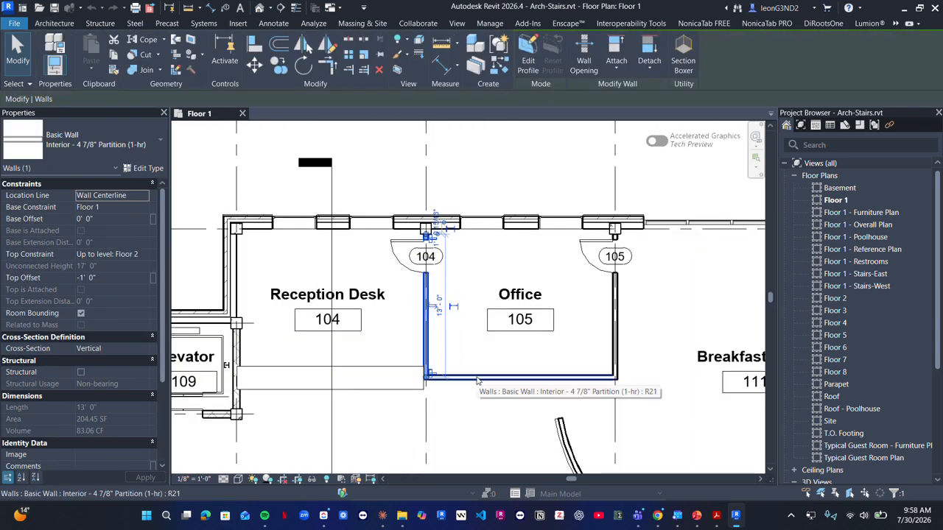
{"action": "left_click", "coordinate": [477, 379]}
{"action": "scroll", "coordinate": [477, 381], "scroll_direction": "down", "scroll_amount": 4}
{"action": "middle_click_drag", "start_coordinate": [345, 265], "coordinate": [299, 234]}
{"action": "scroll", "coordinate": [309, 228], "scroll_direction": "down", "scroll_amount": 3}
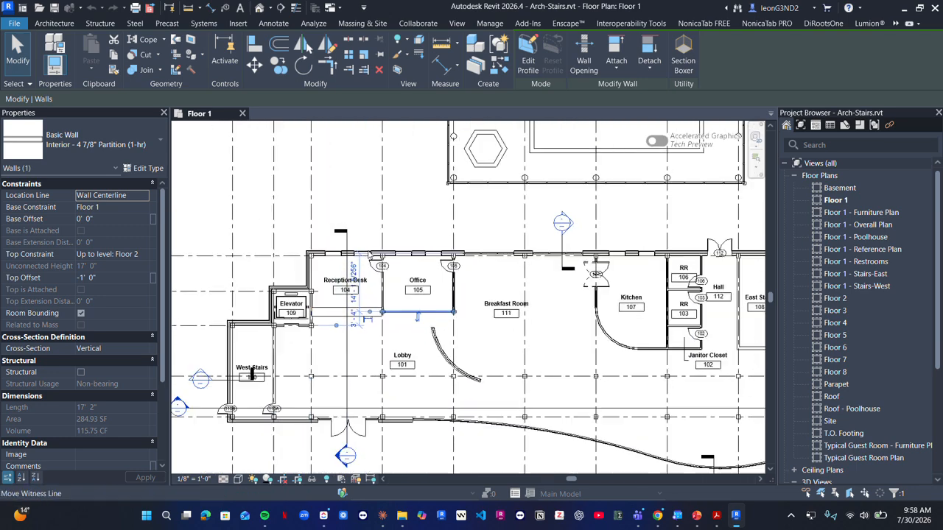
{"action": "key", "text": "Escape"}
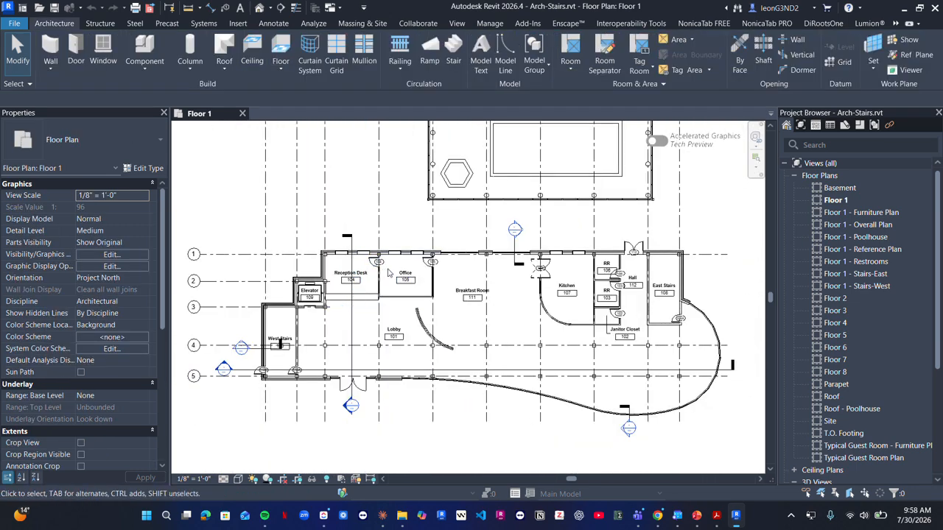
{"action": "key", "text": "z"}
{"action": "key", "text": "f"}
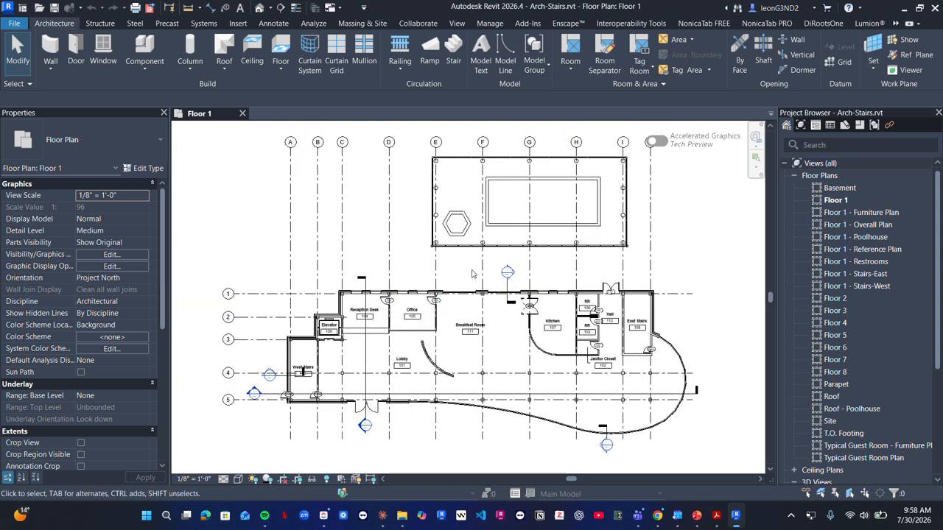
Step: Choose the Sofa type of the Sofa-Corbu family as the component to place, and leave placement without inserting one in the plan
{"action": "left_click", "coordinate": [151, 67]}
{"action": "left_click", "coordinate": [177, 91]}
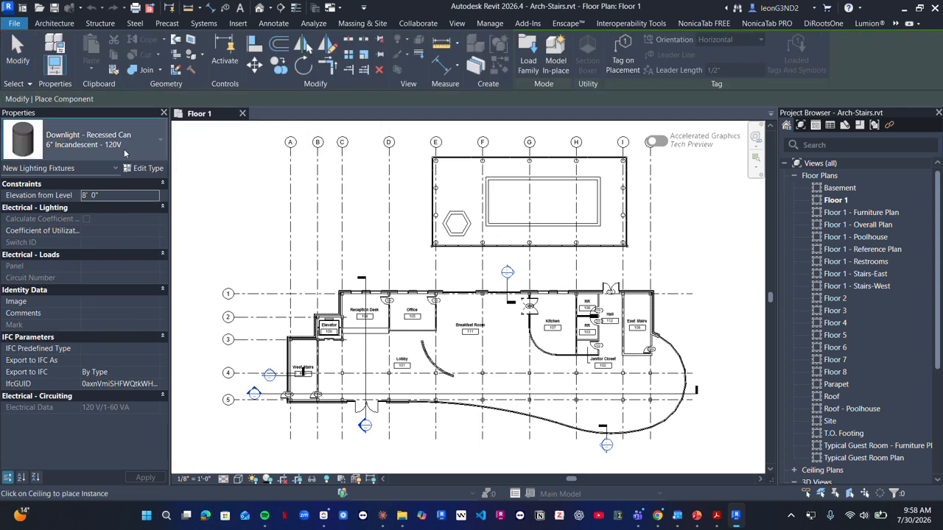
{"action": "left_click", "coordinate": [125, 152]}
{"action": "scroll", "coordinate": [80, 277], "scroll_direction": "down", "scroll_amount": 10}
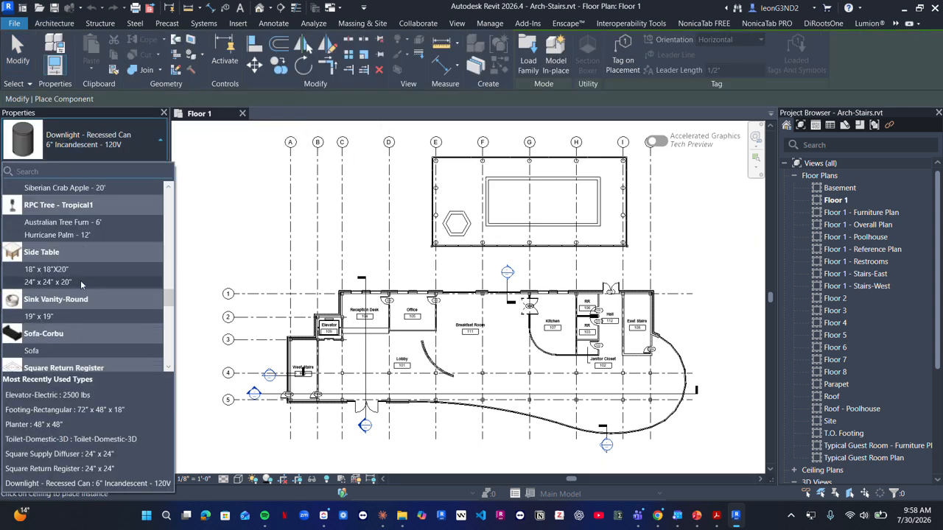
{"action": "left_click", "coordinate": [73, 351]}
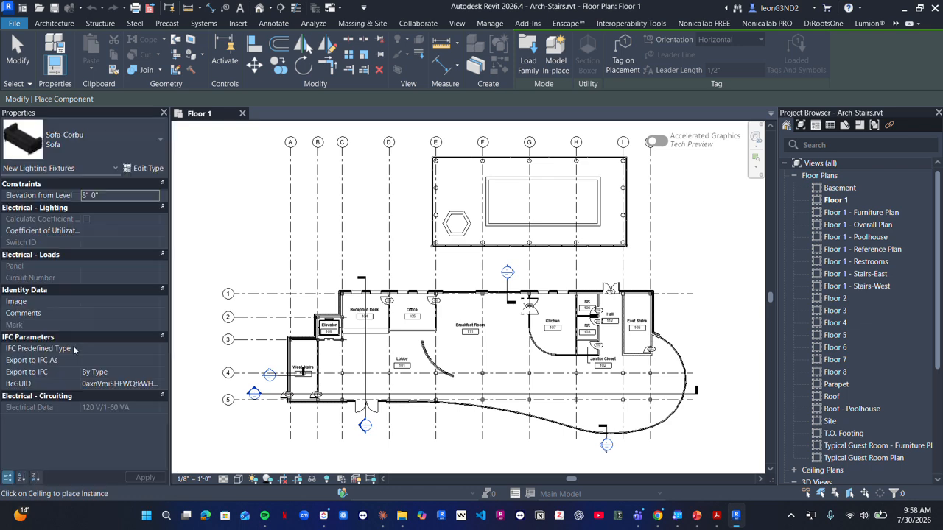
{"action": "scroll", "coordinate": [349, 217], "scroll_direction": "up", "scroll_amount": 4}
{"action": "scroll", "coordinate": [346, 247], "scroll_direction": "down", "scroll_amount": 2}
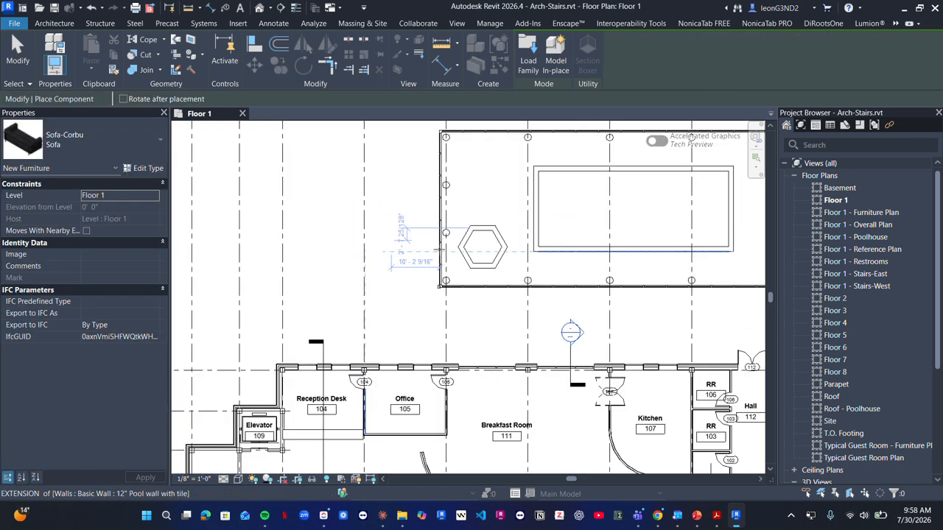
{"action": "scroll", "coordinate": [438, 250], "scroll_direction": "down", "scroll_amount": 5}
{"action": "key", "text": "Escape"}
{"action": "key", "text": "Escape"}
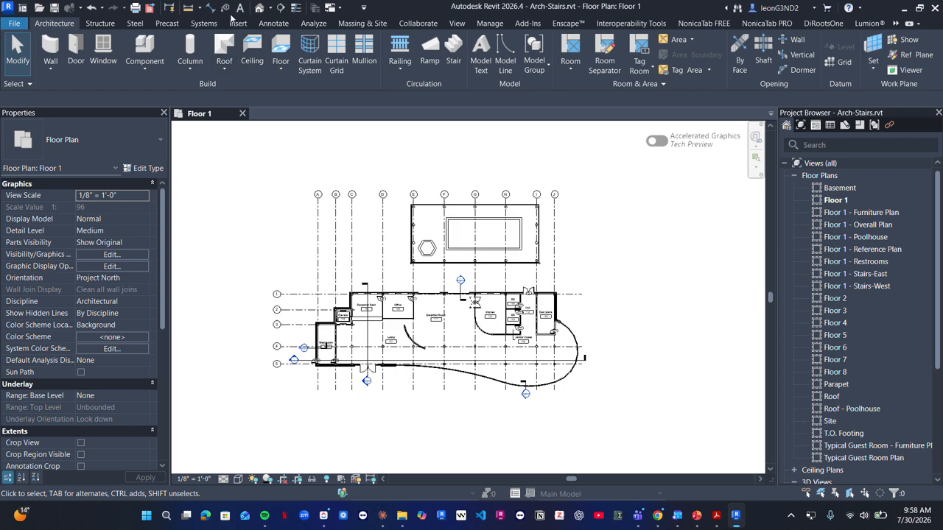
Step: Open the default 3D view and inspect the planter behind the curved curtain wall at ground level
{"action": "left_click", "coordinate": [258, 8]}
{"action": "scroll", "coordinate": [507, 226], "scroll_direction": "up", "scroll_amount": 5}
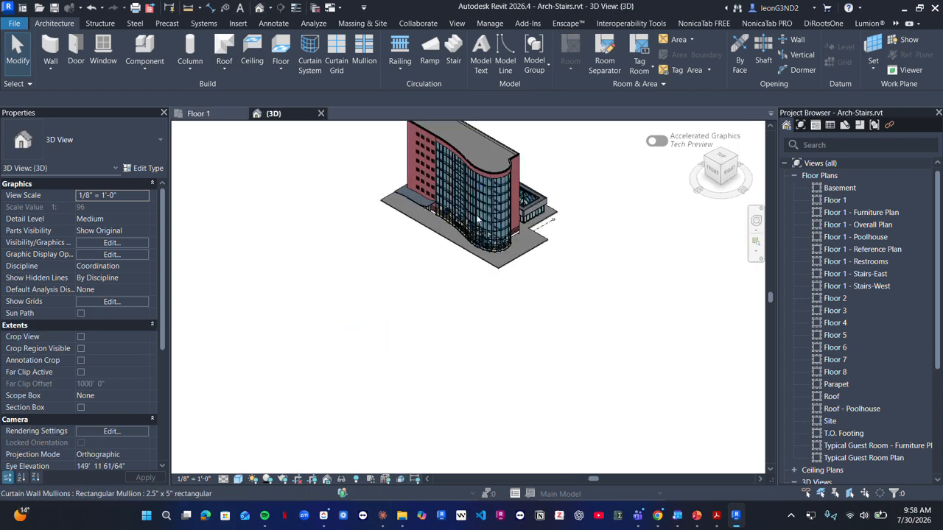
{"action": "scroll", "coordinate": [486, 324], "scroll_direction": "up", "scroll_amount": 4}
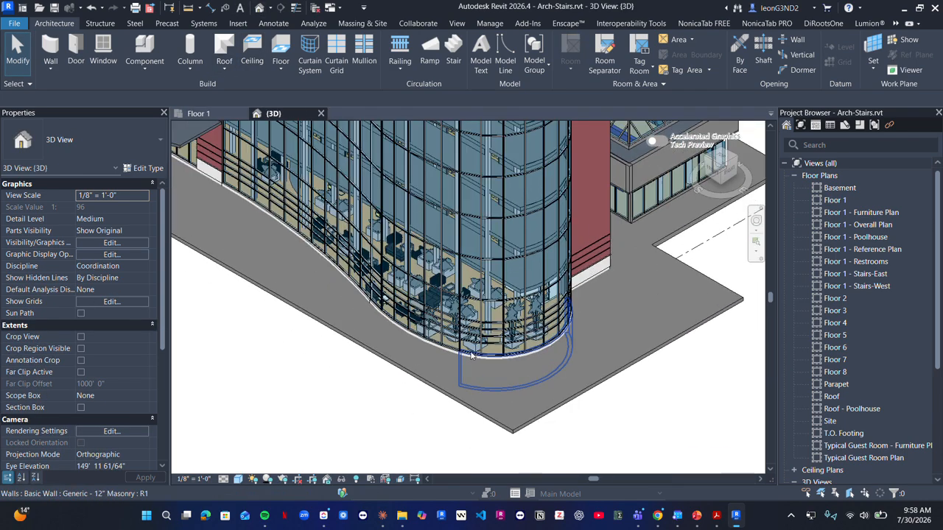
{"action": "left_click", "coordinate": [480, 347]}
{"action": "scroll", "coordinate": [335, 257], "scroll_direction": "down", "scroll_amount": 3}
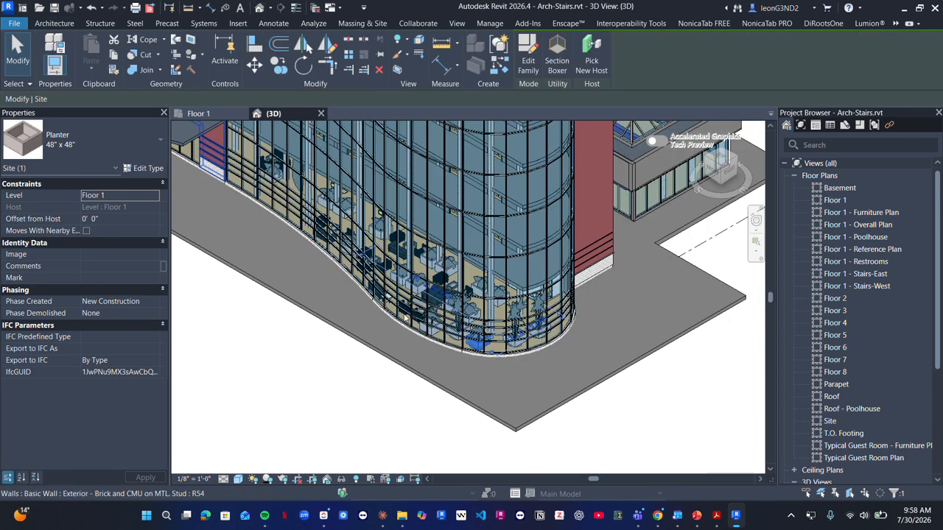
{"action": "scroll", "coordinate": [339, 254], "scroll_direction": "down", "scroll_amount": 2}
{"action": "key", "text": "Escape"}
Step: Place one Sofa-Corbu sofa on level Floor 1, outside the building near the front corner of the paved slab
{"action": "left_click", "coordinate": [143, 69]}
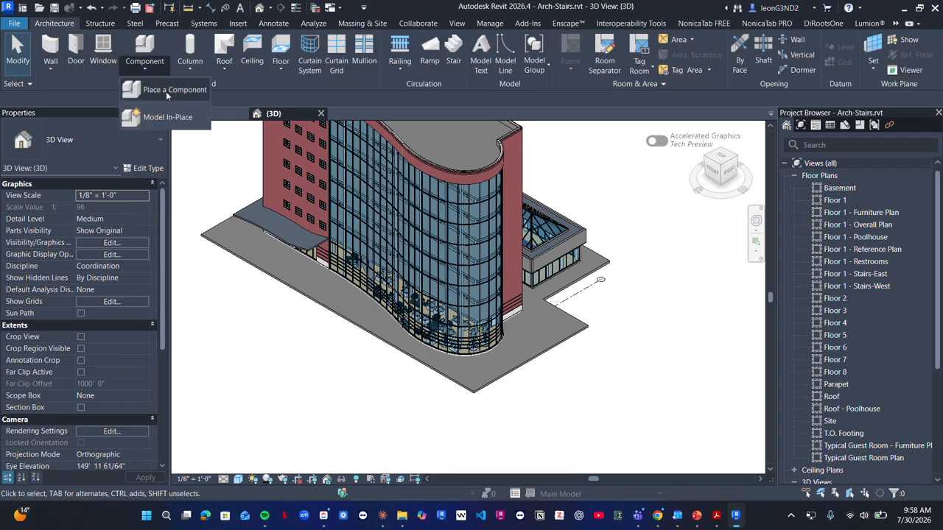
{"action": "left_click", "coordinate": [167, 91]}
{"action": "scroll", "coordinate": [467, 409], "scroll_direction": "up", "scroll_amount": 8}
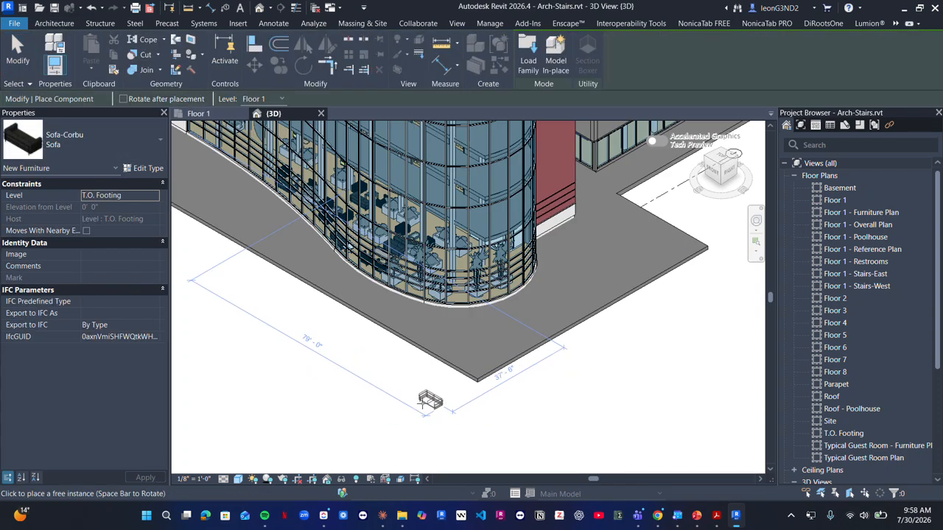
{"action": "key", "text": "Escape"}
Step: Select the placed sofa in the 3D view and review the furniture families and types it can be swapped for
{"action": "scroll", "coordinate": [516, 326], "scroll_direction": "up", "scroll_amount": 5}
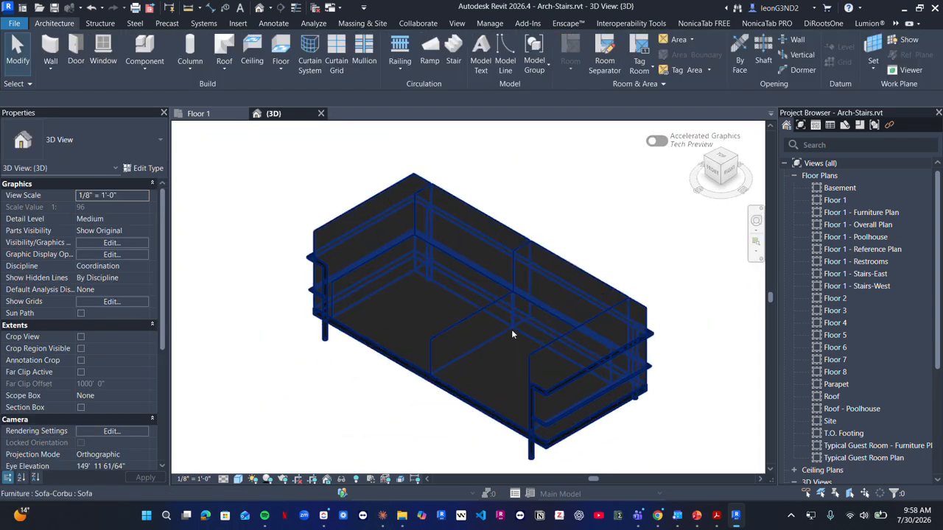
{"action": "middle_click_drag", "start_coordinate": [475, 310], "coordinate": [631, 399]}
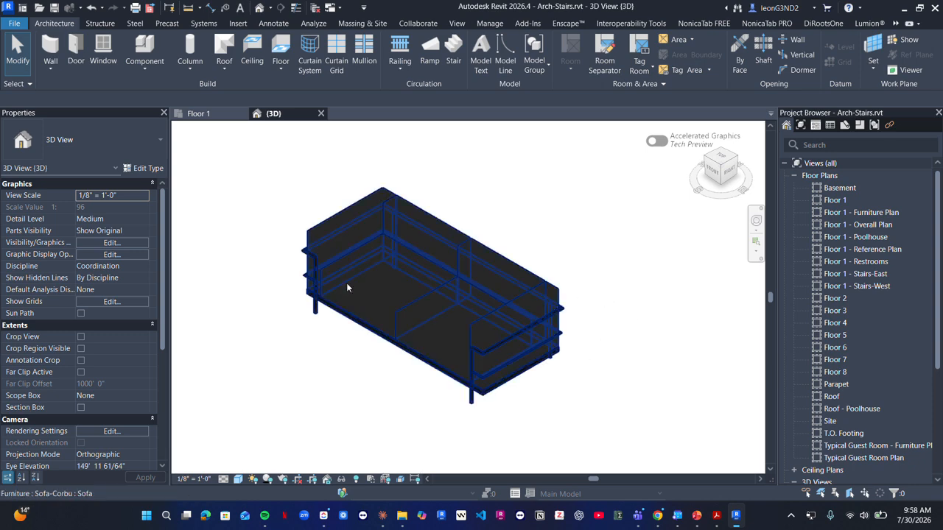
{"action": "left_click", "coordinate": [520, 287]}
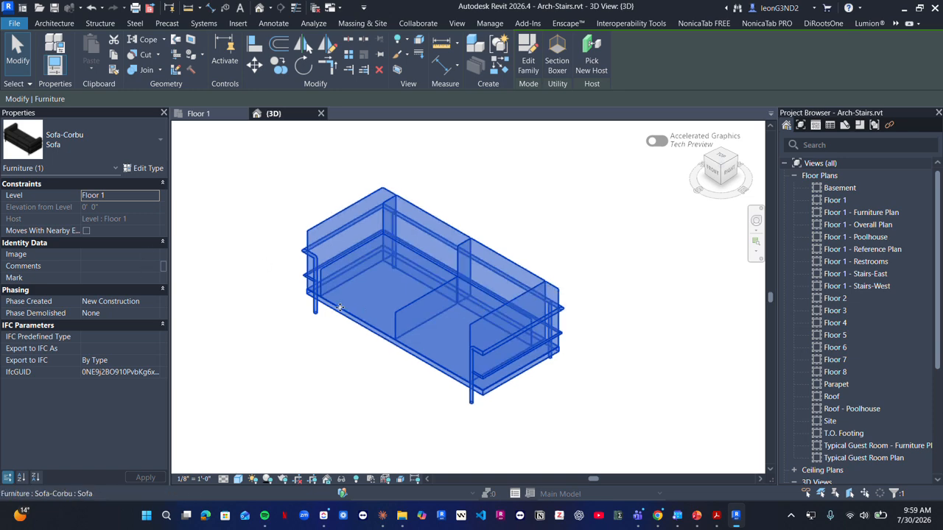
{"action": "mouse_move", "coordinate": [492, 275]}
{"action": "left_mouse_down"}
{"action": "mouse_move", "coordinate": [509, 266]}
{"action": "mouse_move", "coordinate": [493, 263]}
{"action": "left_mouse_up"}
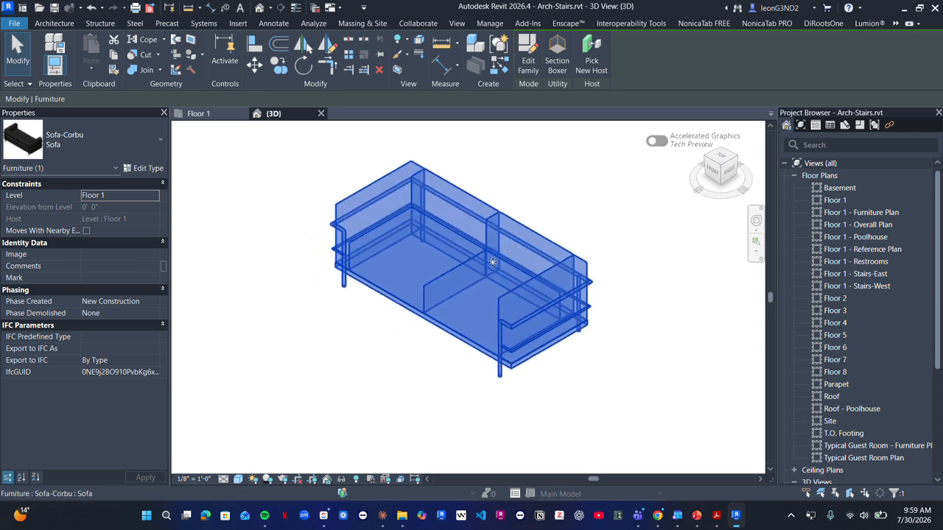
{"action": "left_click", "coordinate": [120, 145]}
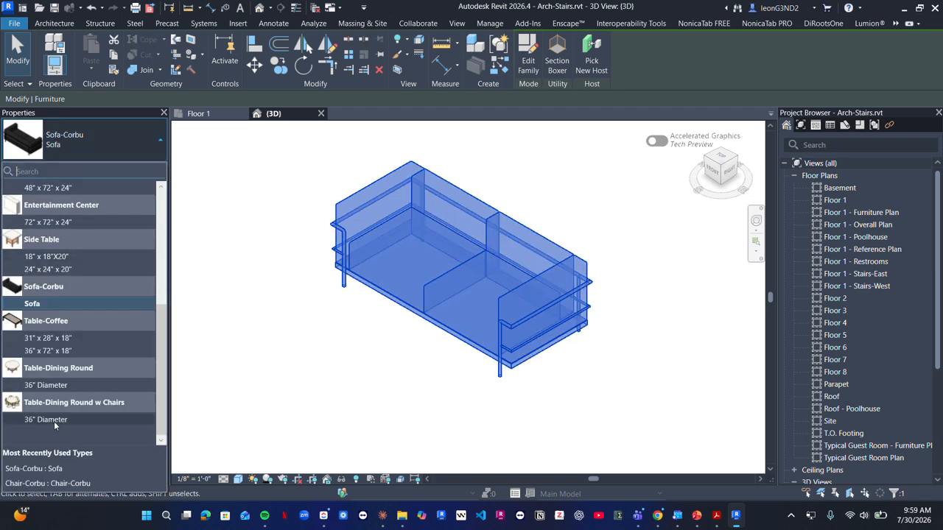
{"action": "left_click", "coordinate": [103, 139]}
{"action": "middle_click_drag", "start_coordinate": [474, 260], "coordinate": [455, 275]}
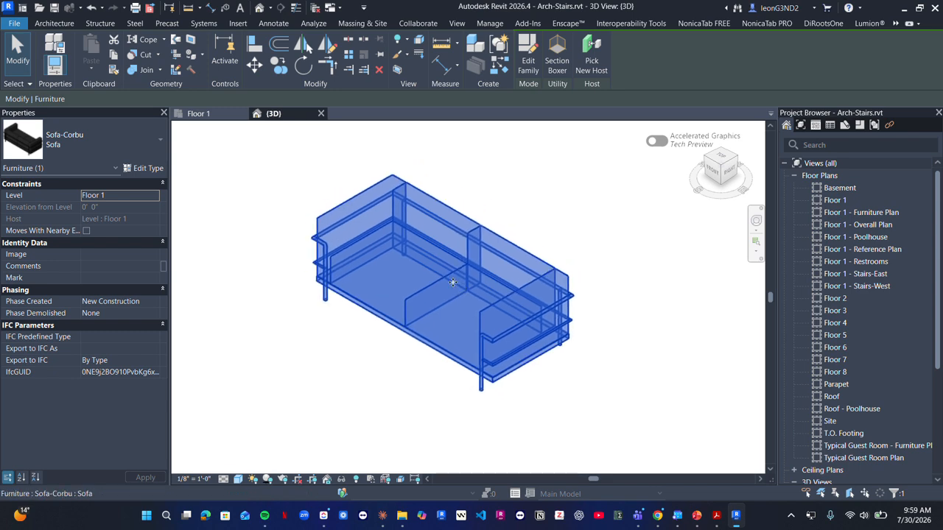
Step: Examine the sofa's type properties, including materials, dimensions and identity data, and close them without changes
{"action": "left_click", "coordinate": [149, 168]}
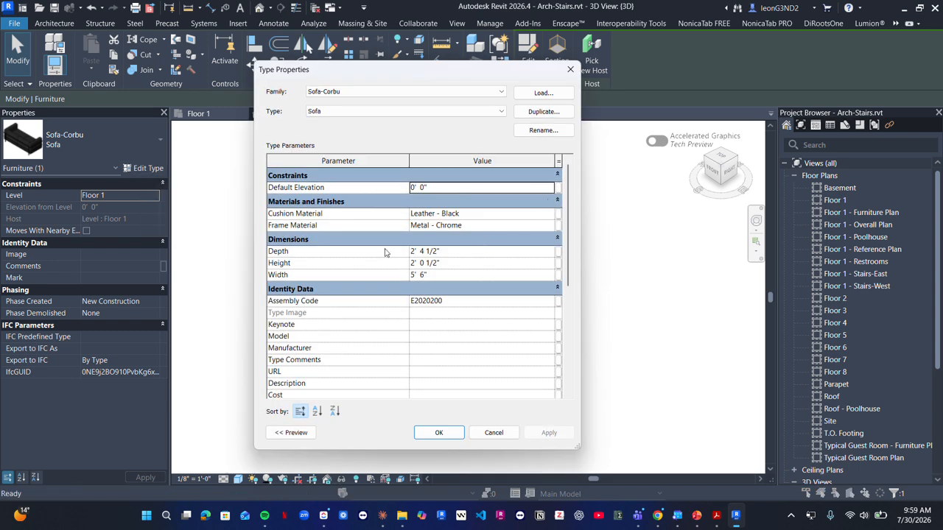
{"action": "left_click_drag", "start_coordinate": [416, 79], "coordinate": [739, 92]}
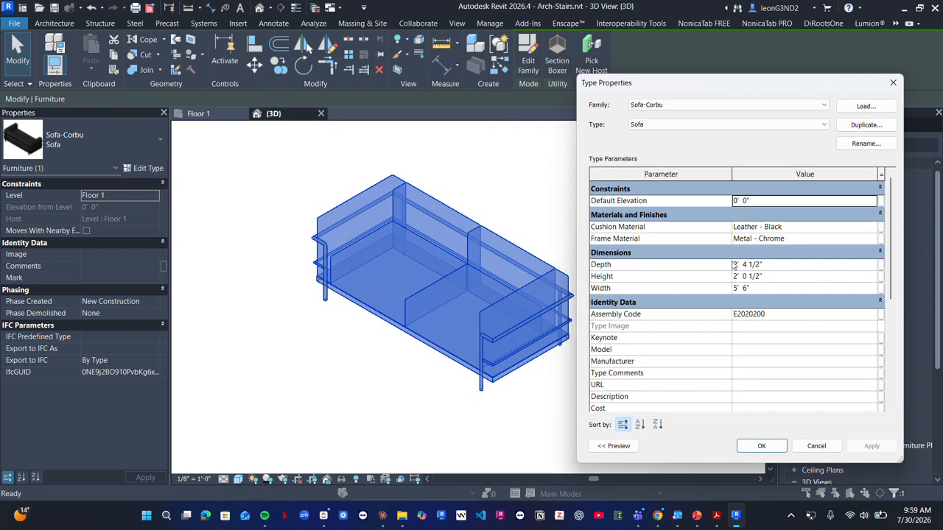
{"action": "scroll", "coordinate": [756, 271], "scroll_direction": "down", "scroll_amount": 4}
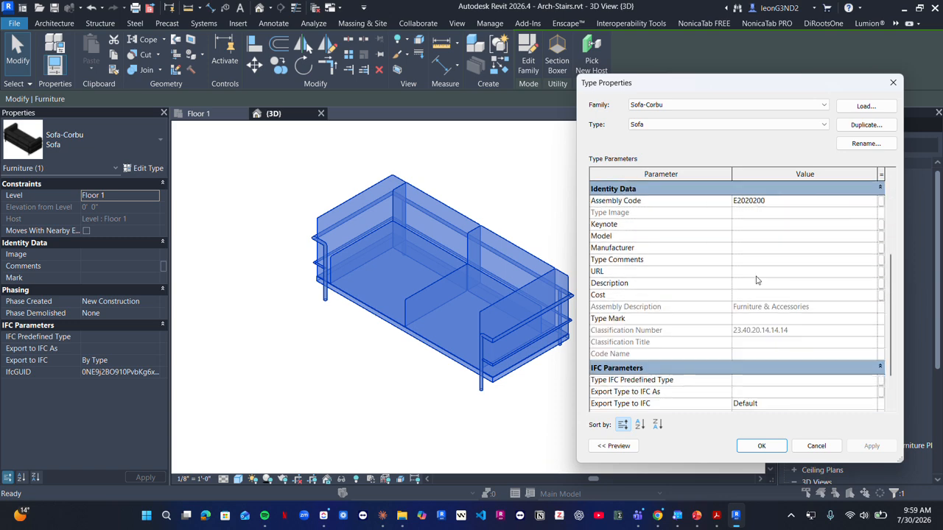
{"action": "scroll", "coordinate": [751, 333], "scroll_direction": "up", "scroll_amount": 3}
{"action": "scroll", "coordinate": [640, 331], "scroll_direction": "up", "scroll_amount": 2}
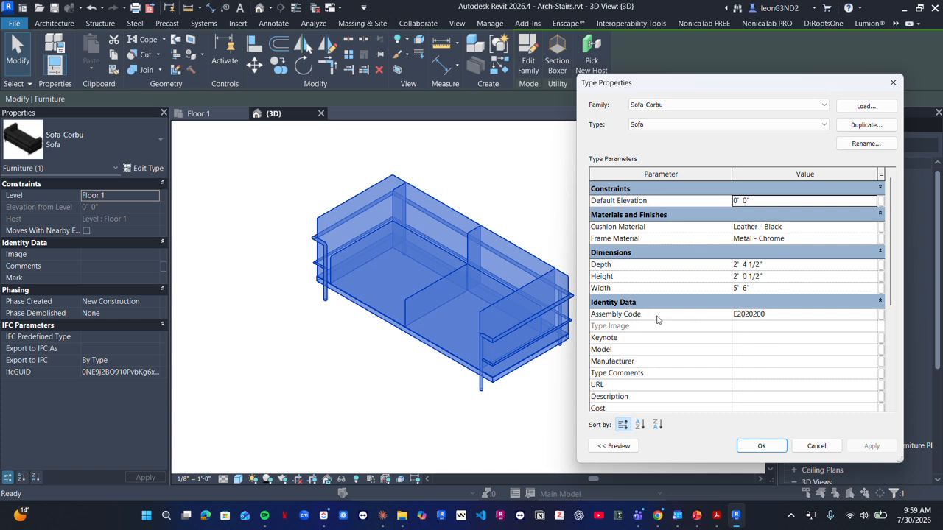
{"action": "scroll", "coordinate": [713, 335], "scroll_direction": "down", "scroll_amount": 1}
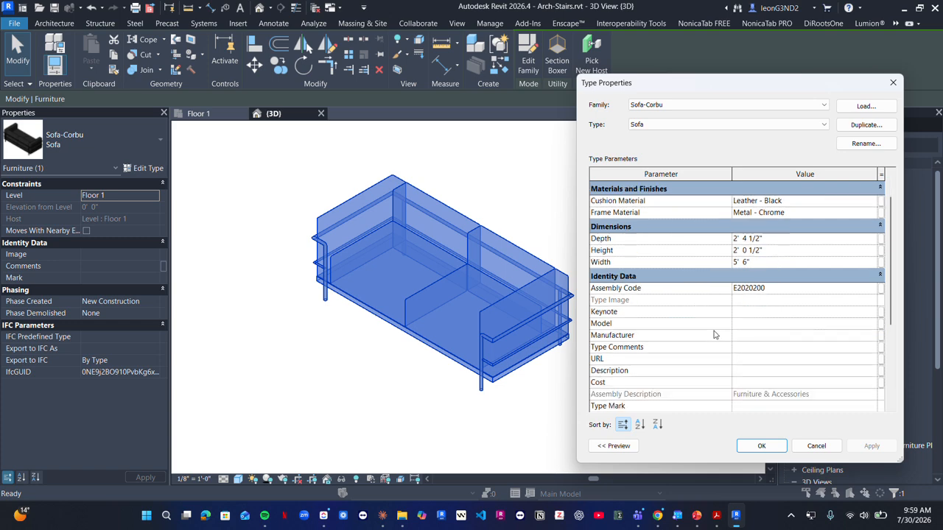
{"action": "scroll", "coordinate": [713, 335], "scroll_direction": "up", "scroll_amount": 1}
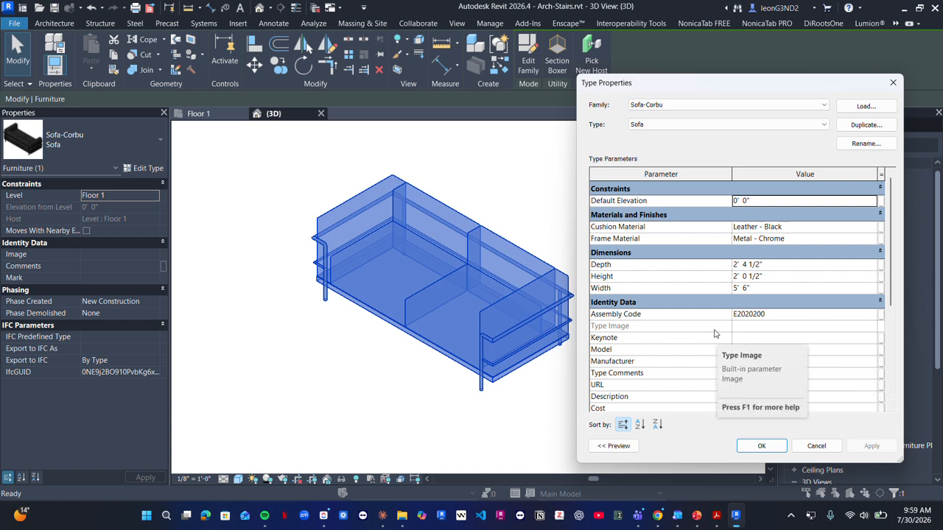
{"action": "left_click", "coordinate": [815, 446]}
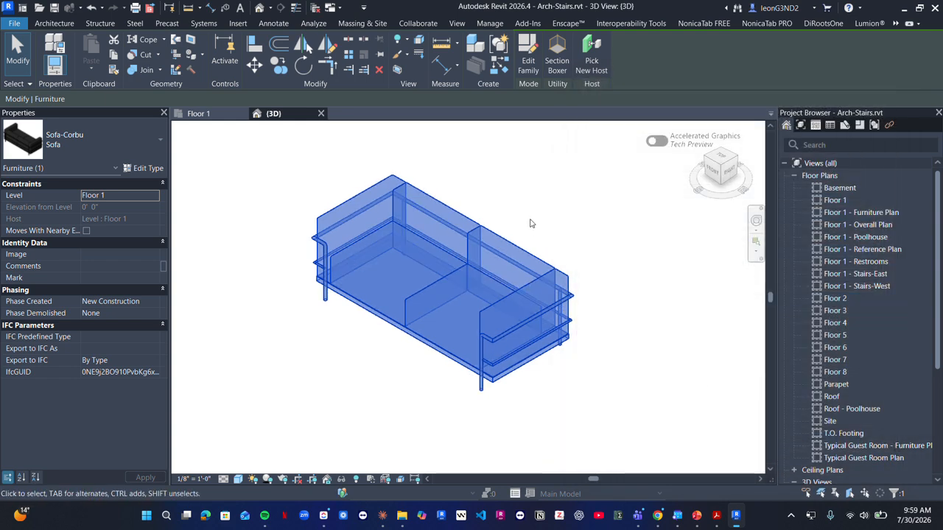
Step: Inspect the selected Sofa-Corbu sofa in the project's 3D view and clear its selection
{"action": "scroll", "coordinate": [512, 251], "scroll_direction": "up", "scroll_amount": 1}
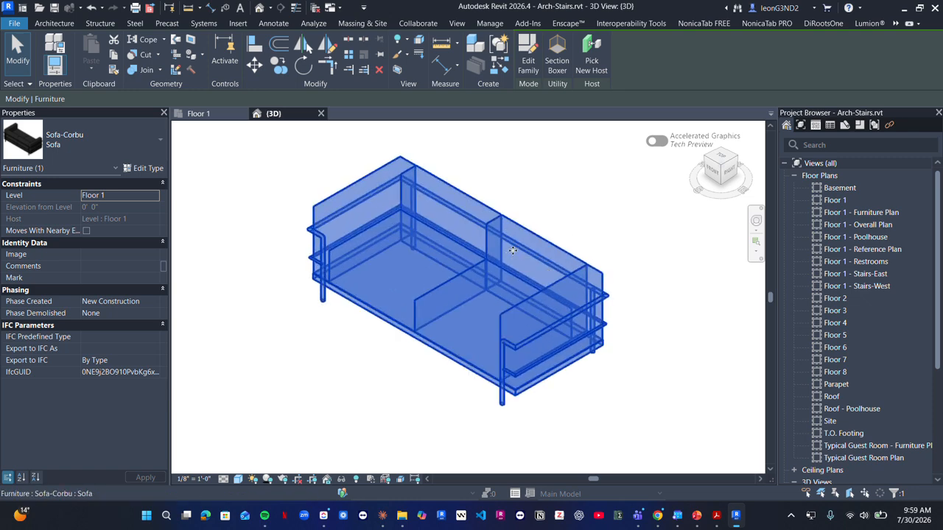
{"action": "middle_click_drag", "start_coordinate": [553, 233], "coordinate": [598, 235]}
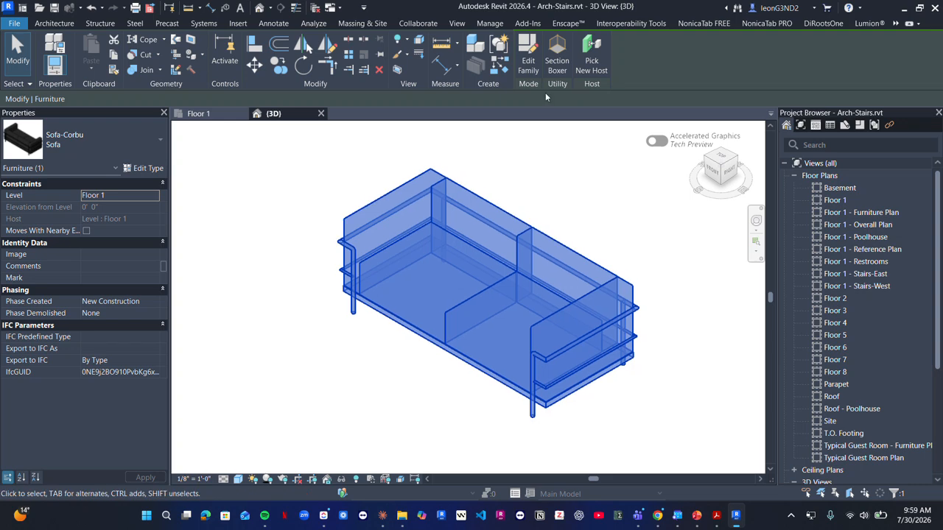
{"action": "left_click", "coordinate": [533, 68]}
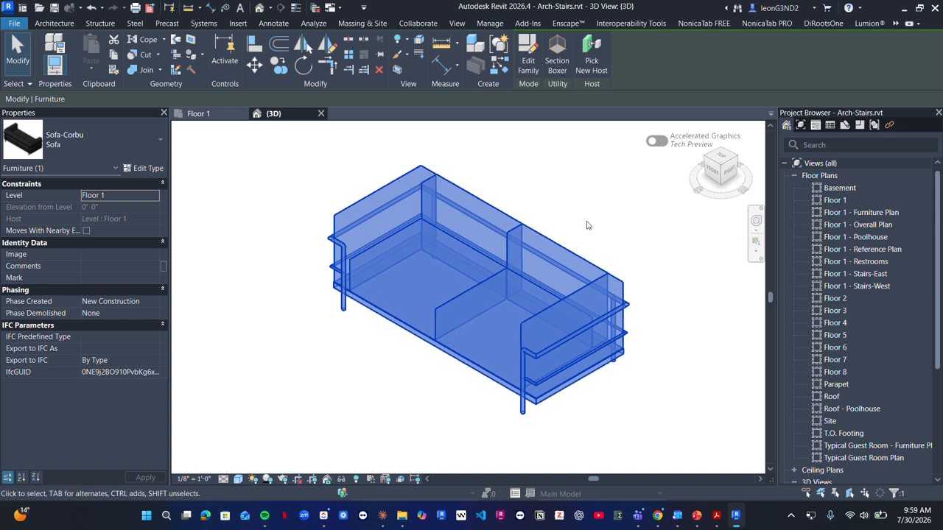
{"action": "middle_click_drag", "start_coordinate": [565, 227], "coordinate": [535, 218]}
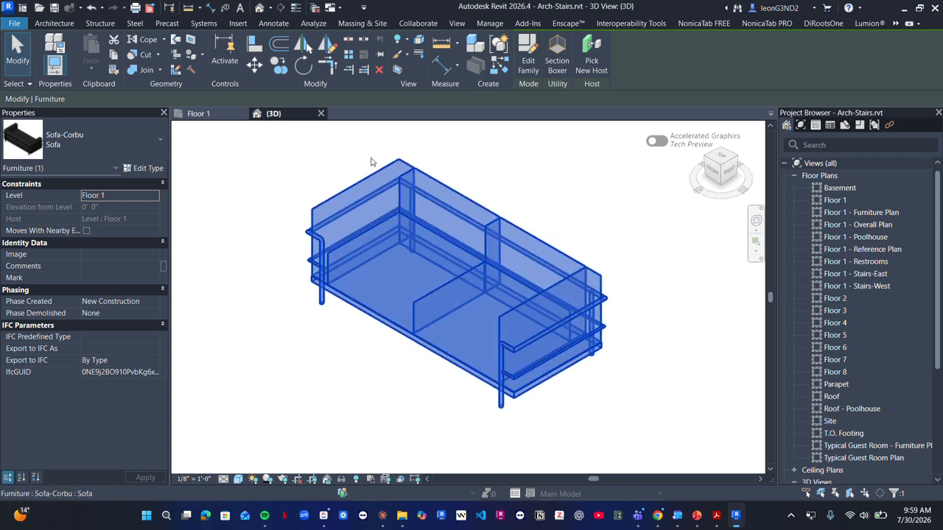
{"action": "left_click", "coordinate": [526, 196]}
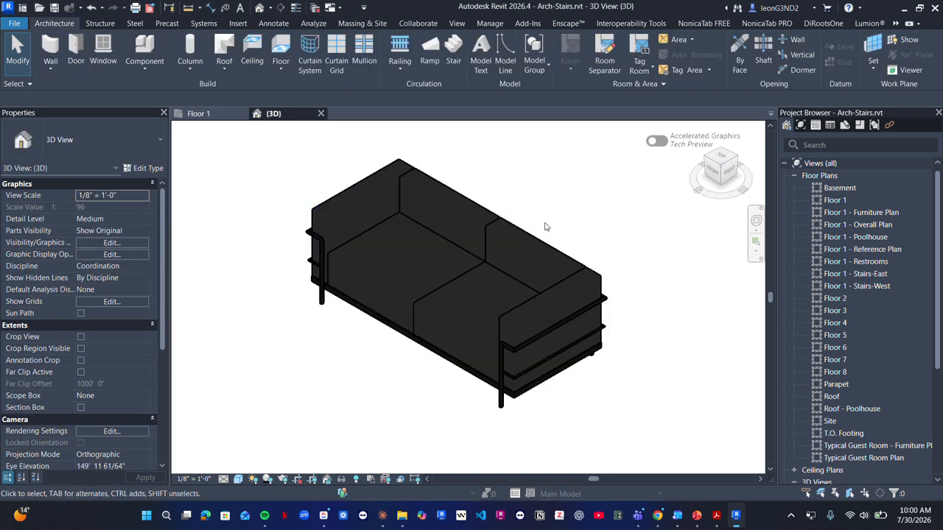
{"action": "middle_click_drag", "start_coordinate": [547, 228], "coordinate": [535, 238]}
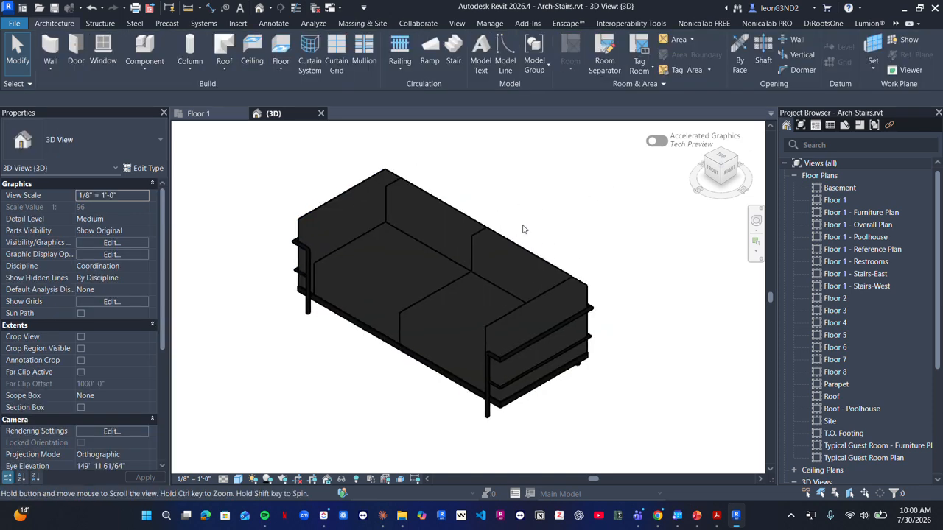
Step: Go to the Home screen and review the template choices for a new project, leaving without creating one
{"action": "left_click", "coordinate": [21, 8]}
{"action": "left_click", "coordinate": [77, 147]}
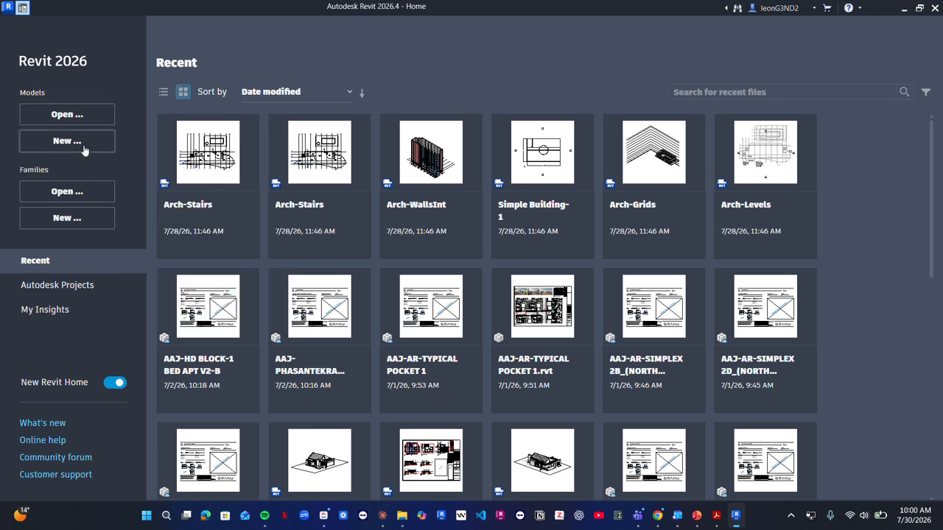
{"action": "left_click", "coordinate": [76, 144]}
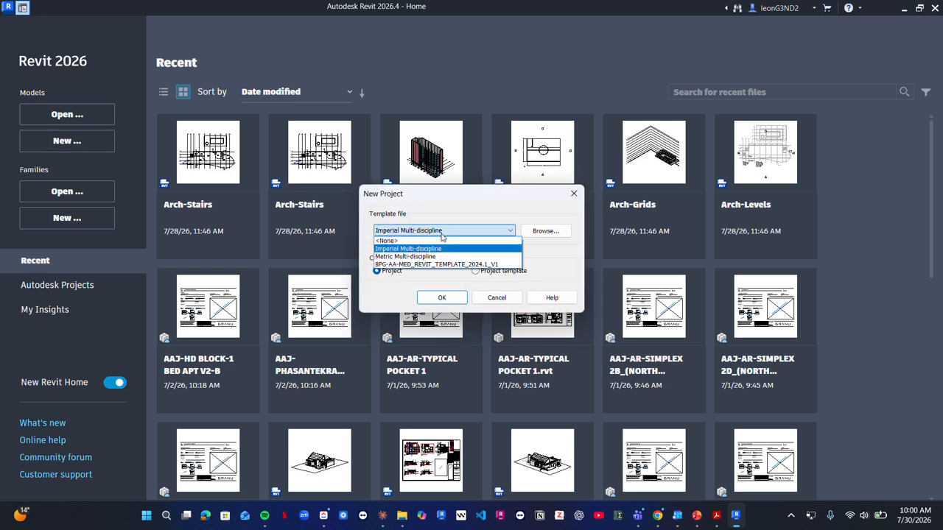
{"action": "key", "text": "Escape"}
{"action": "key", "text": "Escape"}
{"action": "key", "text": "ctrl"}
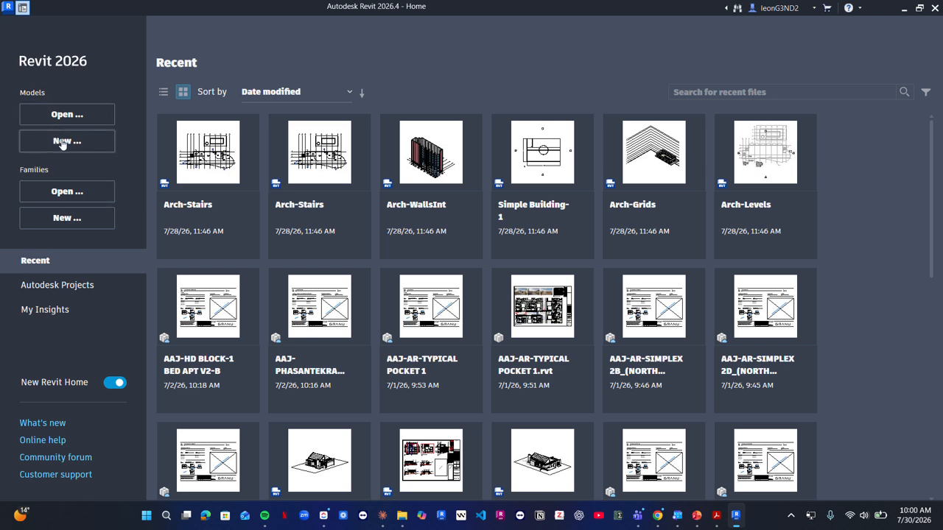
{"action": "key", "text": "ctrl"}
{"action": "key", "text": "ctrl"}
{"action": "key", "text": "ctrl"}
{"action": "key", "text": "ctrl"}
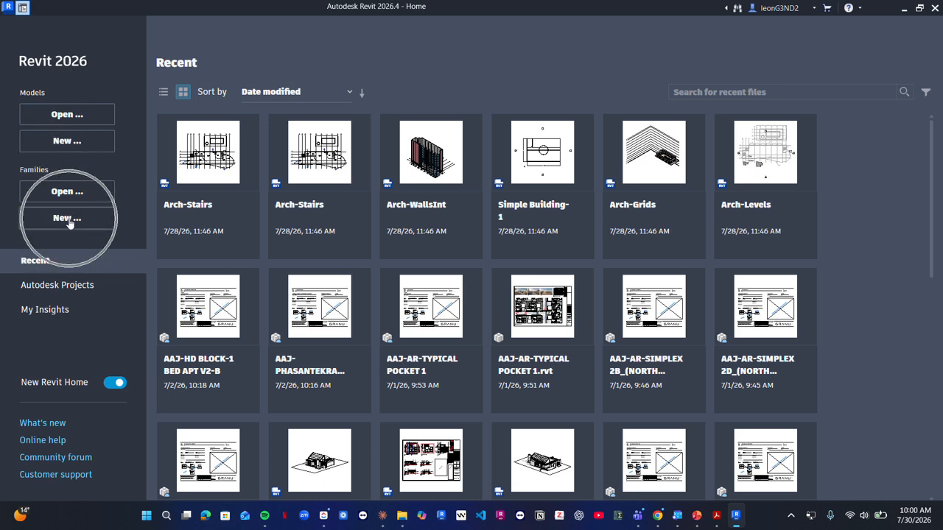
Step: Start a new family and browse from the English-Imperial templates to the English folder under Family Templates
{"action": "left_click", "coordinate": [67, 221]}
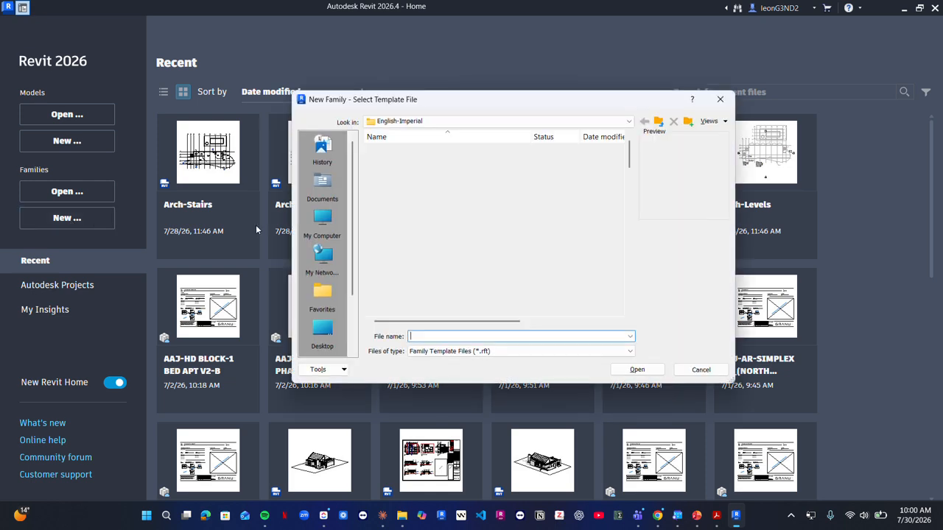
{"action": "left_click", "coordinate": [465, 121]}
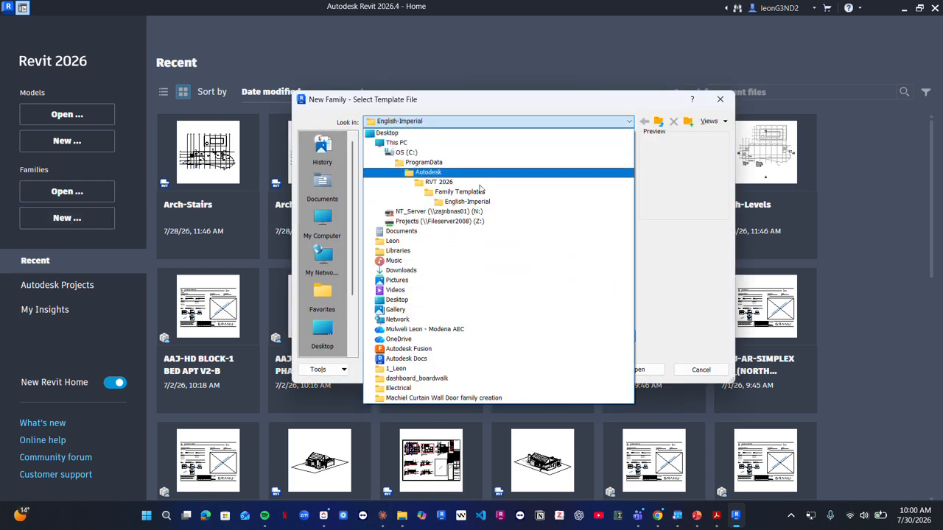
{"action": "left_click", "coordinate": [477, 193]}
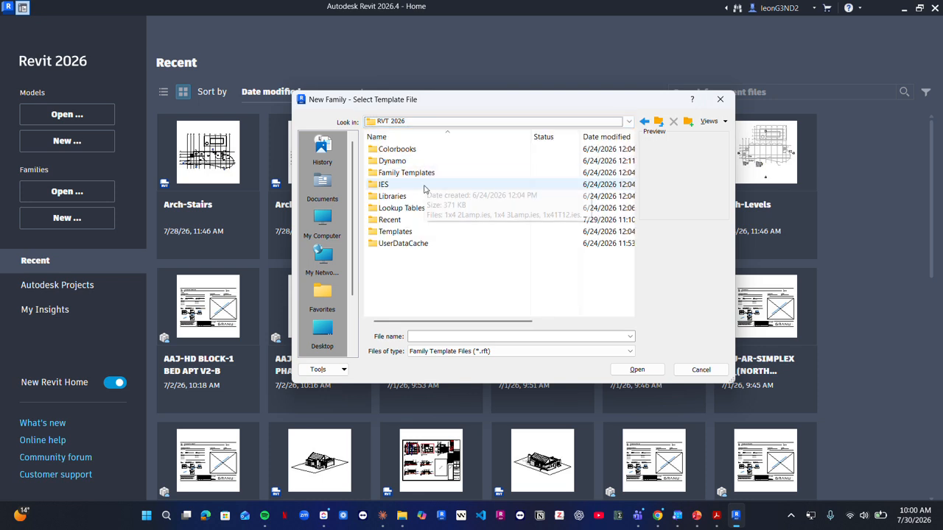
{"action": "left_click", "coordinate": [432, 123]}
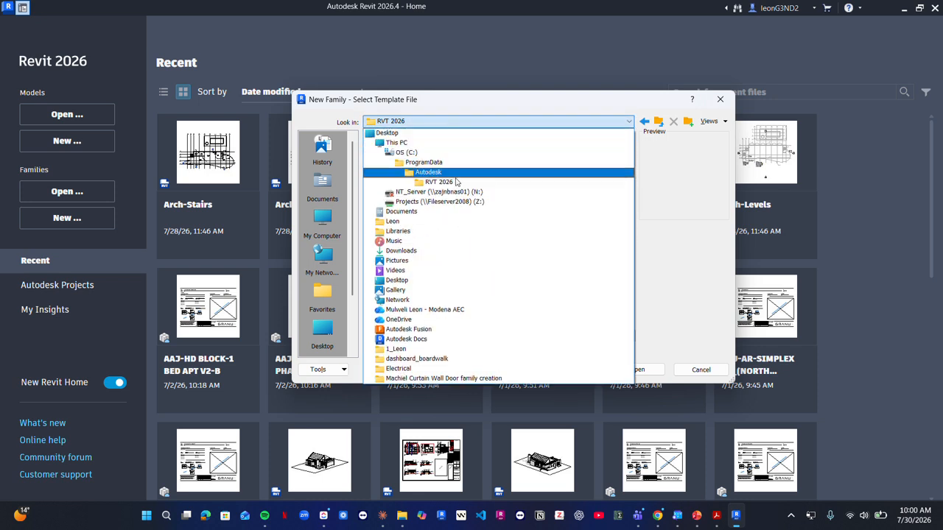
{"action": "left_click", "coordinate": [450, 183]}
{"action": "key", "text": "Escape"}
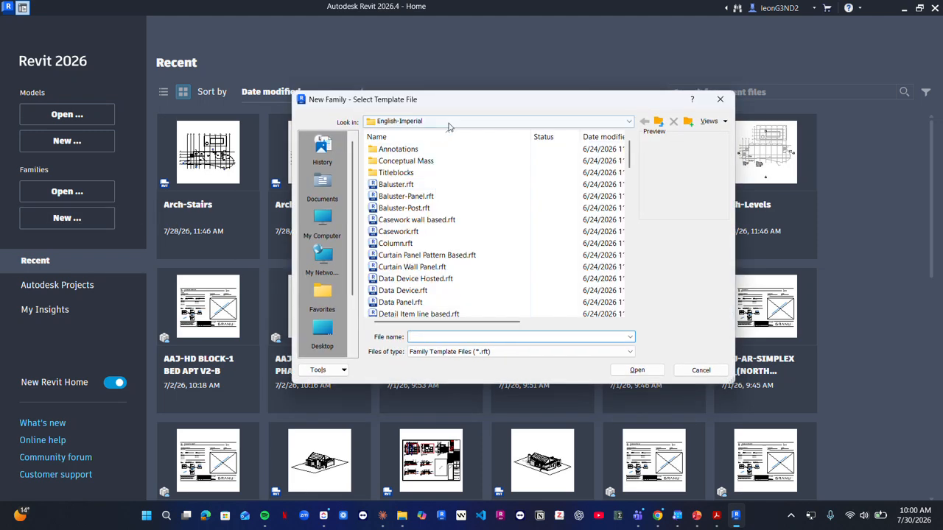
{"action": "scroll", "coordinate": [446, 125], "scroll_direction": "down", "scroll_amount": 5}
{"action": "scroll", "coordinate": [444, 125], "scroll_direction": "up", "scroll_amount": 1}
{"action": "left_click", "coordinate": [444, 125]}
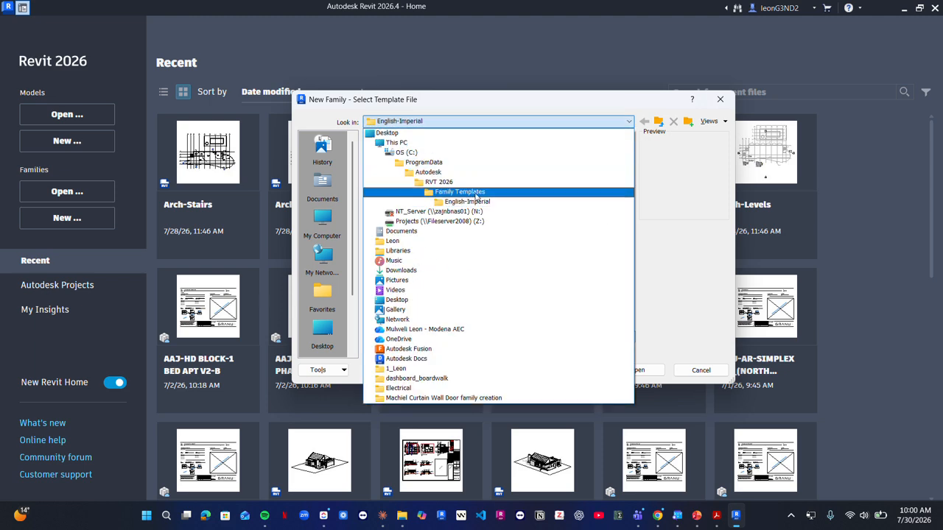
{"action": "left_click", "coordinate": [475, 200]}
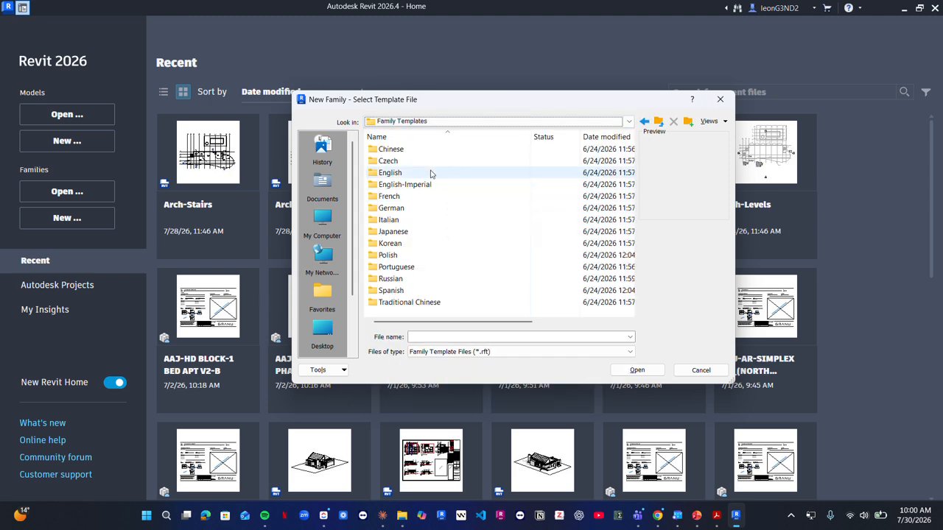
{"action": "double_click", "coordinate": [432, 173]}
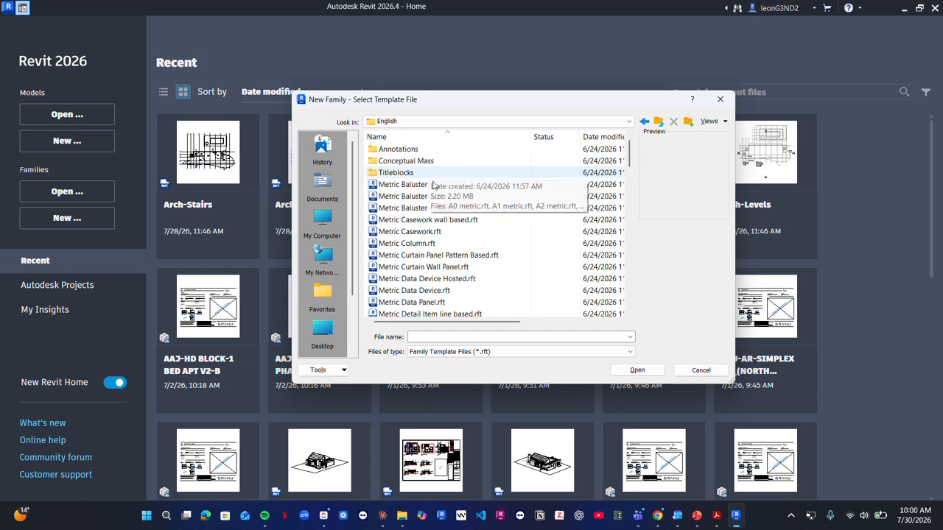
Step: Preview several metric family templates, including Metric Column, Metric Baluster, Metric Baluster-Panel, Metric Casework and Metric Door
{"action": "left_click", "coordinate": [441, 243]}
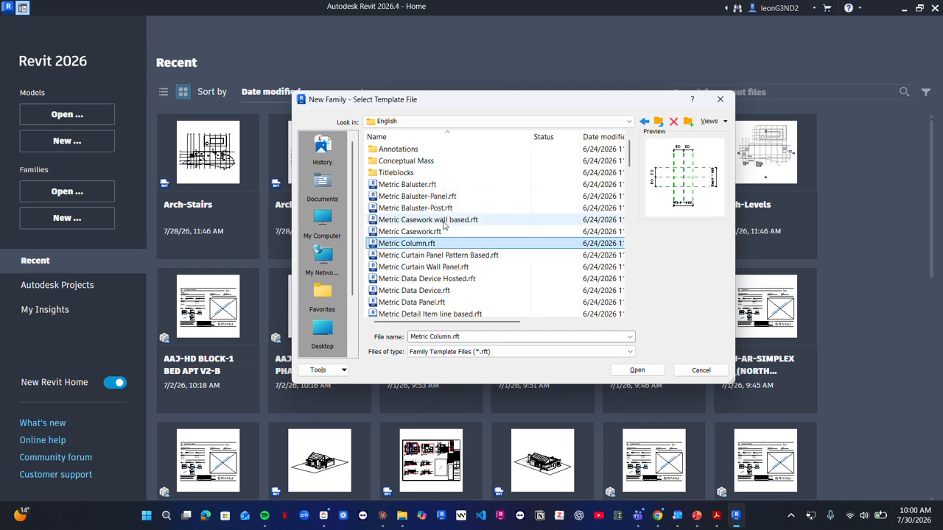
{"action": "left_click", "coordinate": [454, 186]}
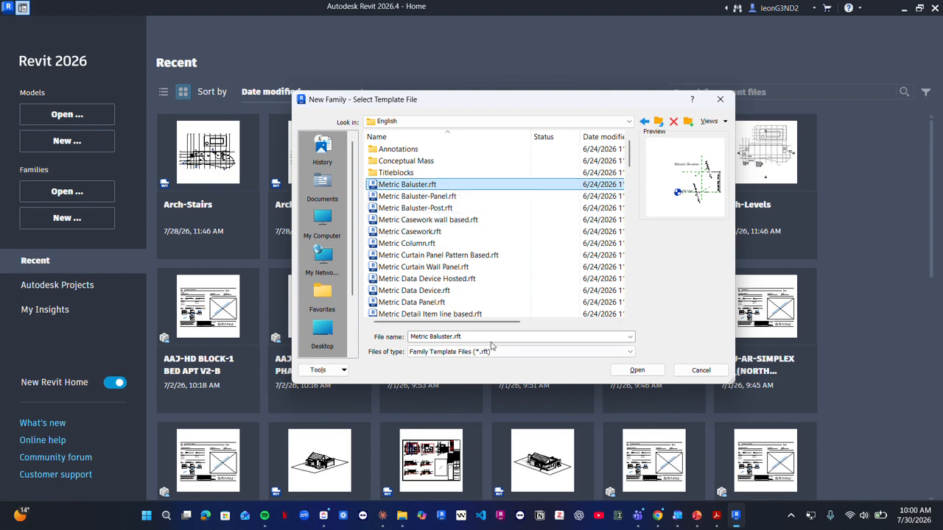
{"action": "left_click_drag", "start_coordinate": [485, 329], "coordinate": [436, 328]}
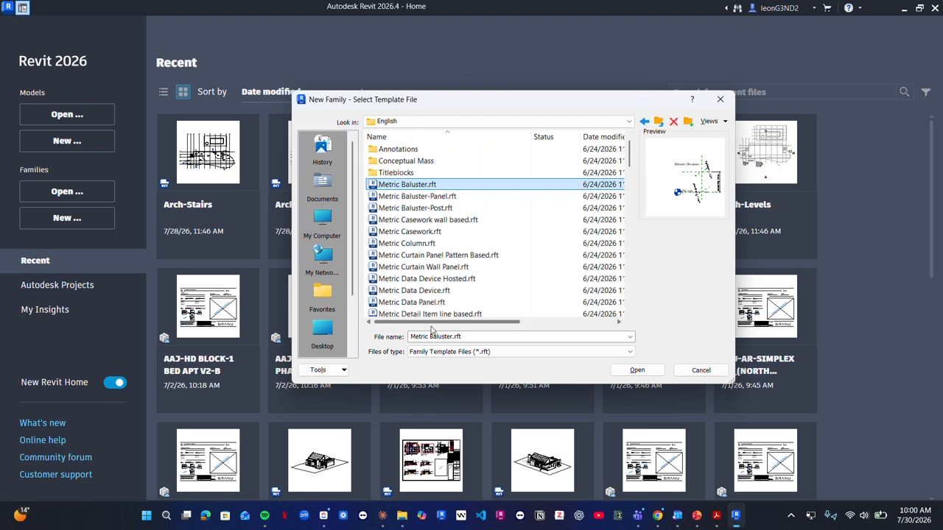
{"action": "left_click", "coordinate": [427, 220]}
{"action": "left_click", "coordinate": [427, 208]}
{"action": "left_click", "coordinate": [426, 195]}
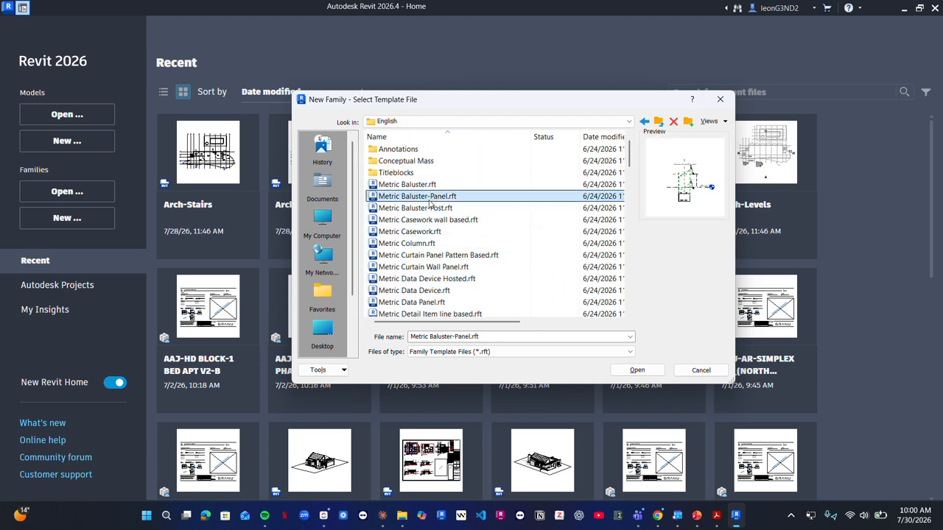
{"action": "left_click", "coordinate": [425, 219]}
{"action": "left_click", "coordinate": [426, 255]}
{"action": "left_click", "coordinate": [421, 232]}
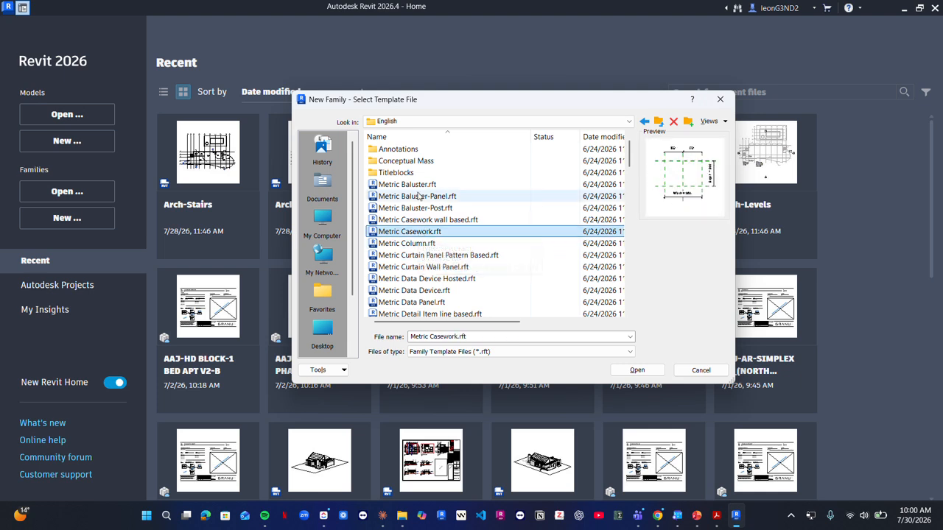
{"action": "scroll", "coordinate": [420, 206], "scroll_direction": "down", "scroll_amount": 4}
{"action": "left_click", "coordinate": [426, 220]}
{"action": "scroll", "coordinate": [441, 251], "scroll_direction": "down", "scroll_amount": 9}
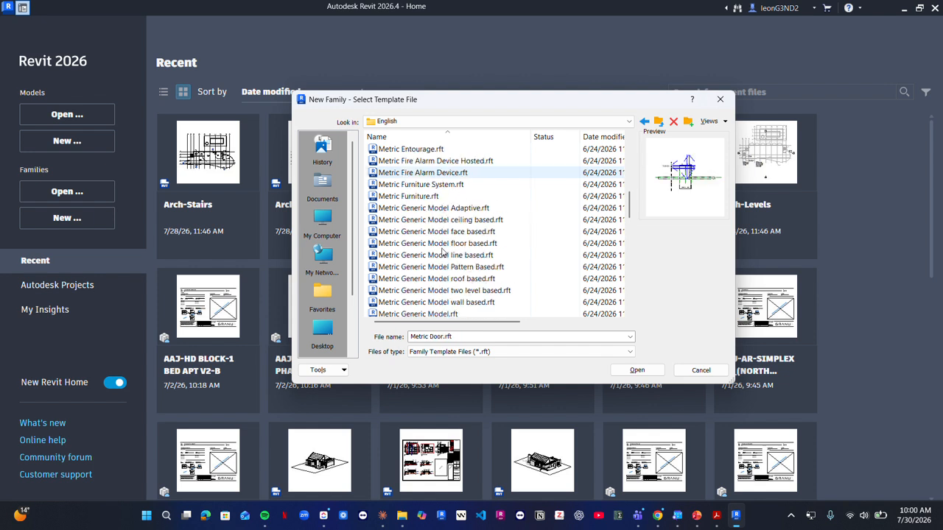
Step: Create a new family from the Metric Generic Model.rft template
{"action": "scroll", "coordinate": [442, 254], "scroll_direction": "up", "scroll_amount": 2}
{"action": "left_click", "coordinate": [441, 196]}
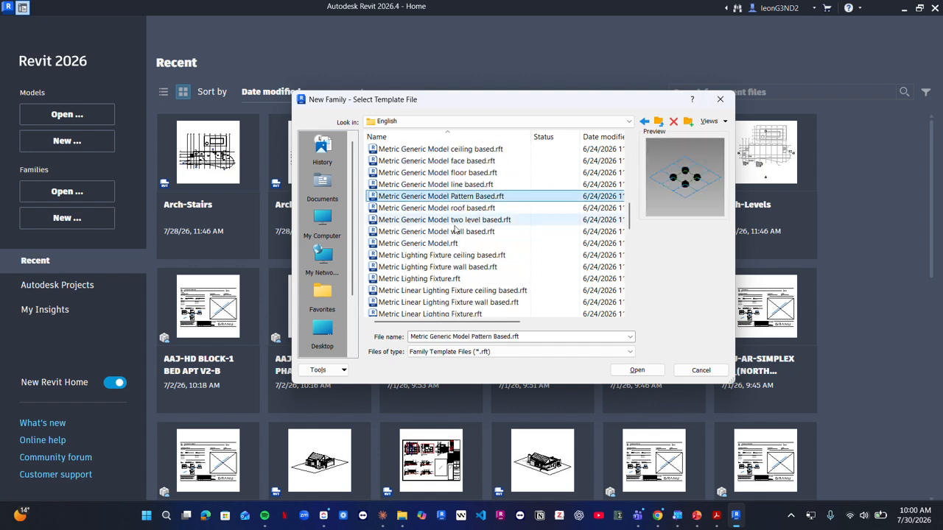
{"action": "left_click", "coordinate": [448, 244]}
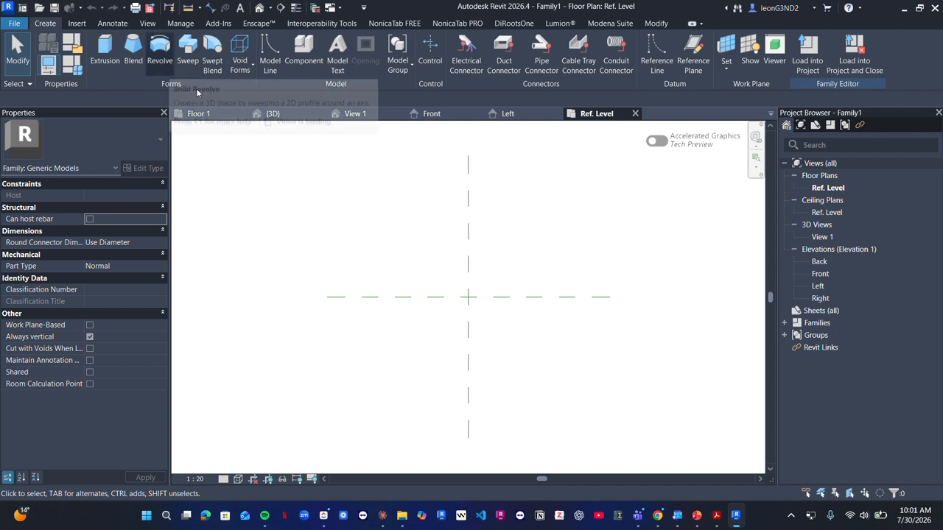
Step: Compare the project environment of Arch-Stairs with the new family's Ref. Level view and review the family creation tools
{"action": "left_click", "coordinate": [273, 114]}
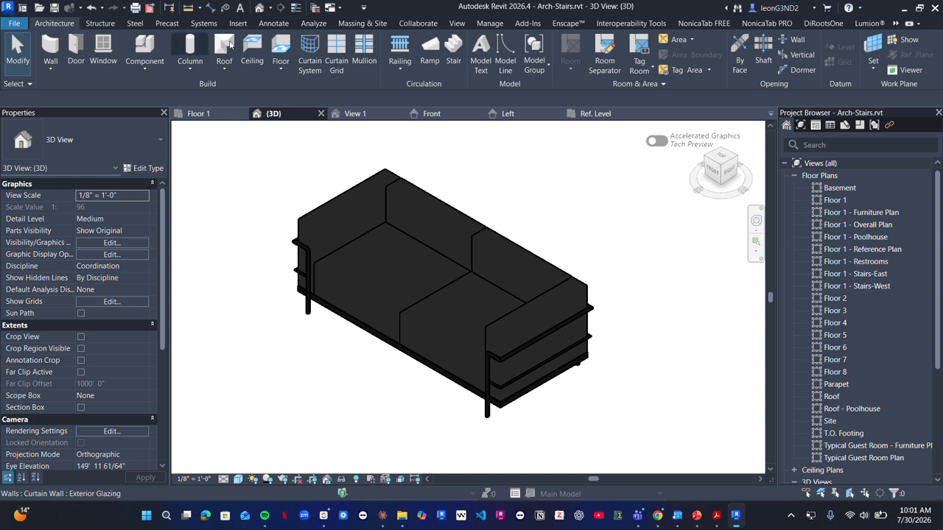
{"action": "left_click", "coordinate": [598, 115]}
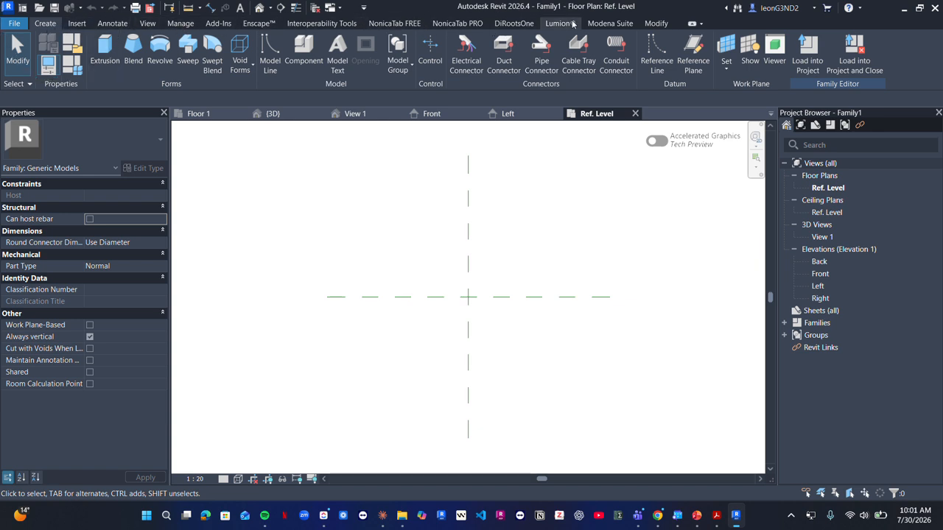
{"action": "scroll", "coordinate": [84, 31], "scroll_direction": "down", "scroll_amount": 3}
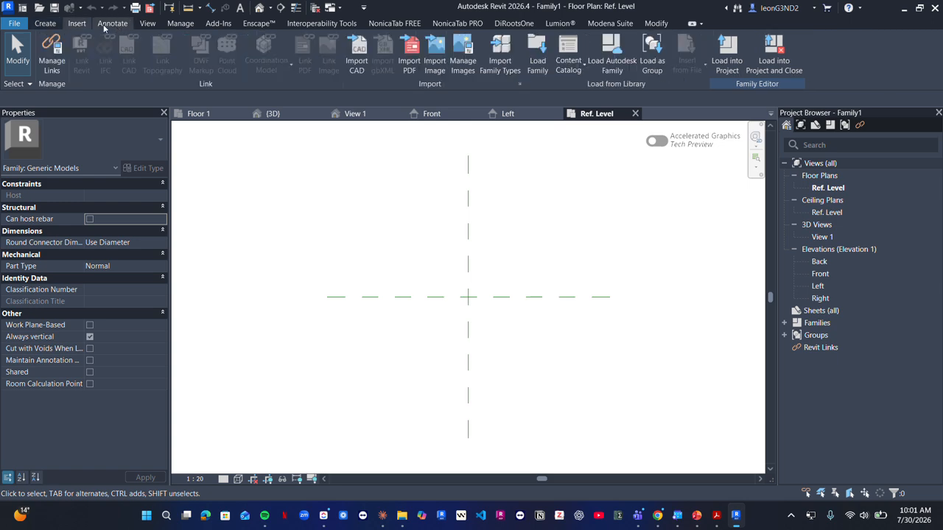
{"action": "left_click", "coordinate": [35, 24]}
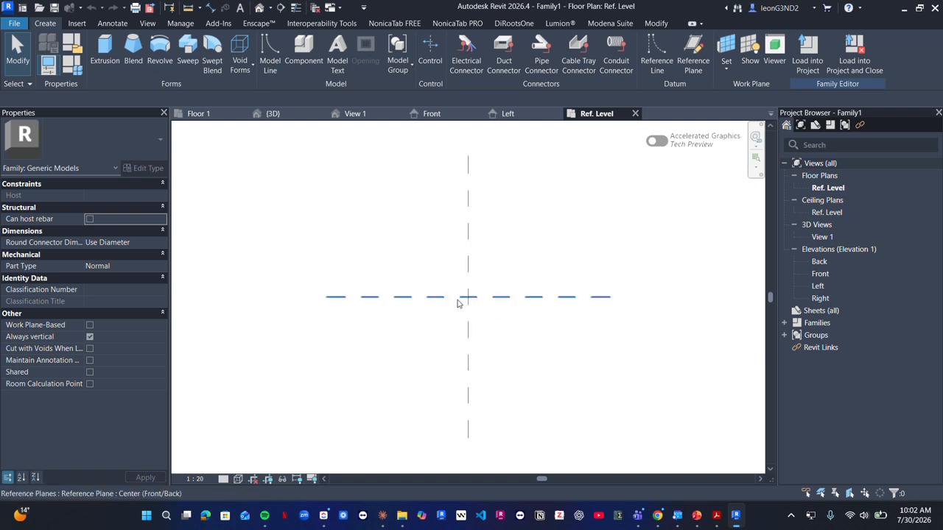
Step: Return to the Arch-Stairs 3D view, select the placed Sofa-Corbu sofa and open its family for editing
{"action": "left_click", "coordinate": [282, 116]}
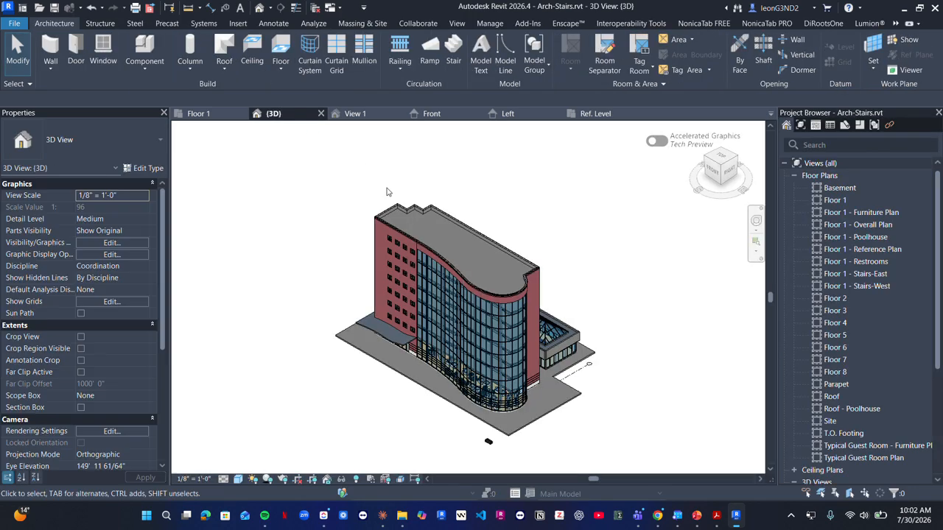
{"action": "scroll", "coordinate": [452, 295], "scroll_direction": "up", "scroll_amount": 10}
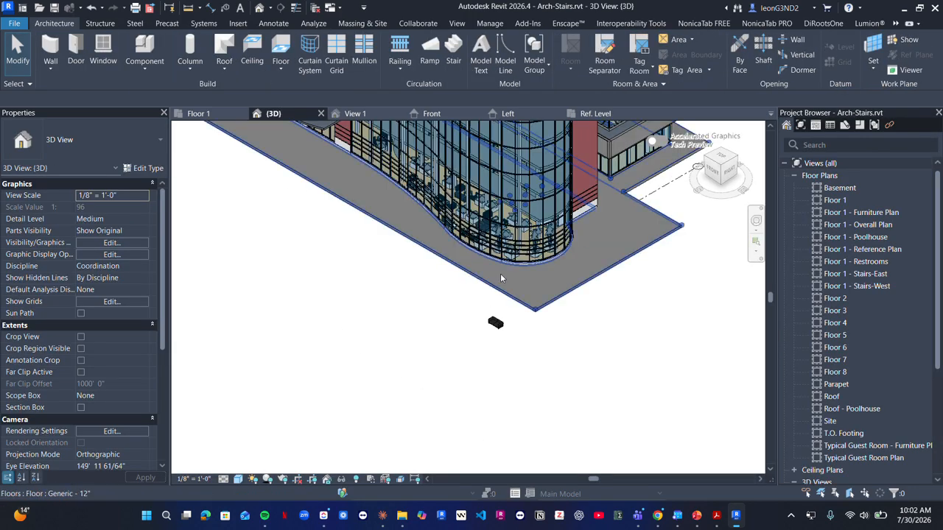
{"action": "middle_click_drag", "start_coordinate": [561, 276], "coordinate": [420, 264]}
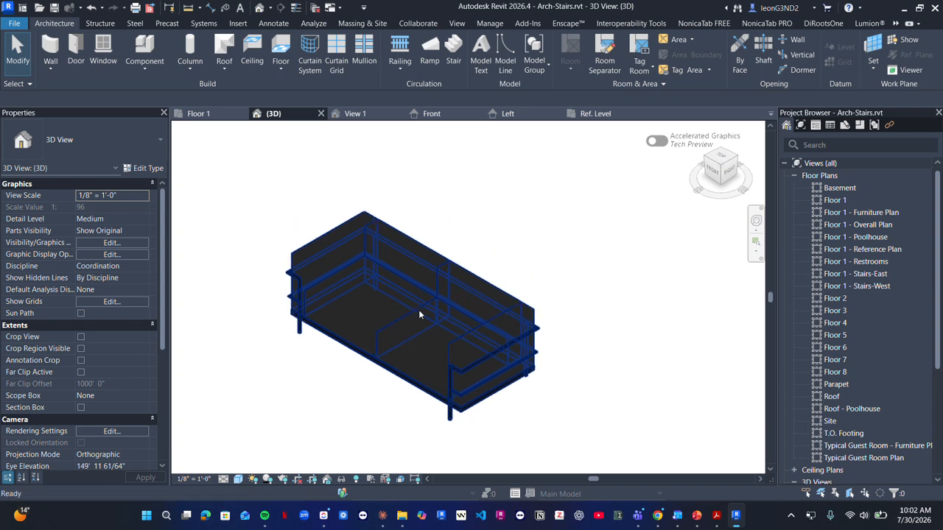
{"action": "left_click", "coordinate": [434, 287]}
{"action": "left_click_drag", "start_coordinate": [435, 287], "coordinate": [453, 267]}
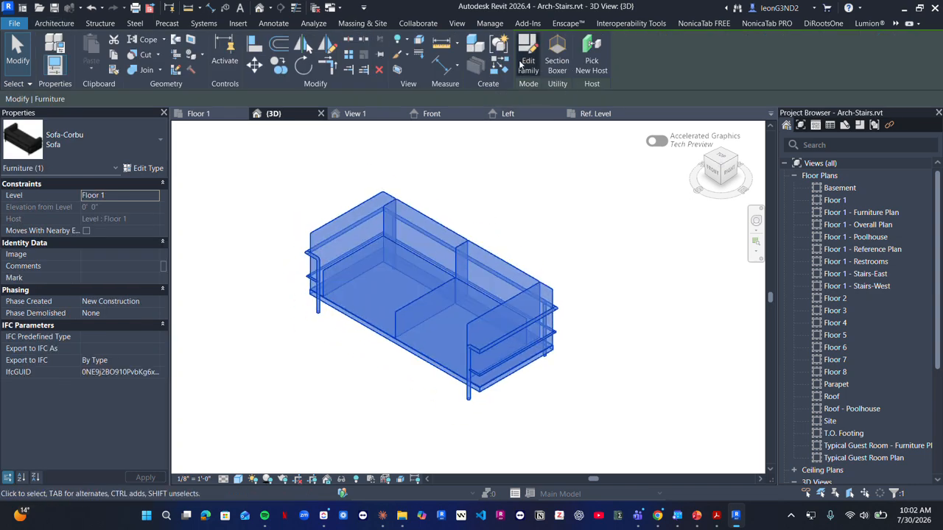
{"action": "left_click", "coordinate": [525, 63]}
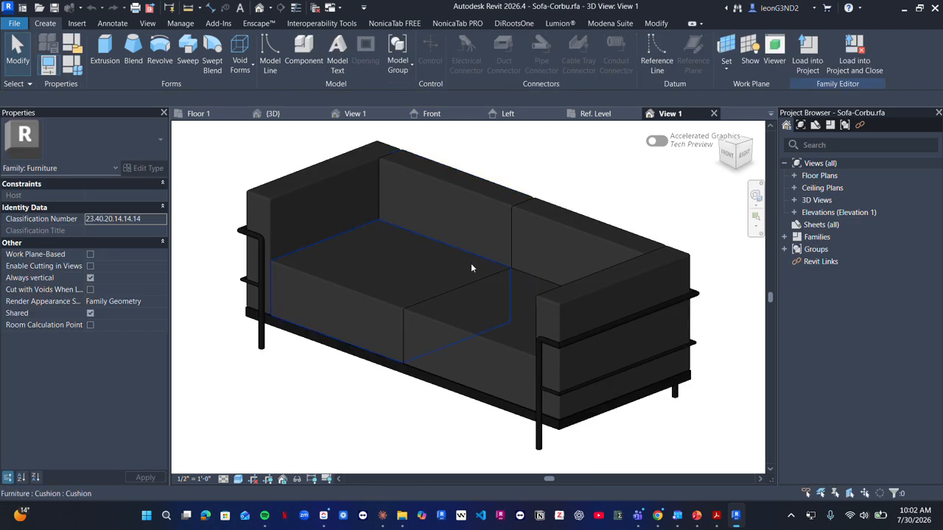
Step: Select the seat cushion farther from the camera in the Sofa-Corbu family and open its nested Cushion family for editing
{"action": "middle_click_drag", "start_coordinate": [504, 246], "coordinate": [536, 254], "text": "shift"}
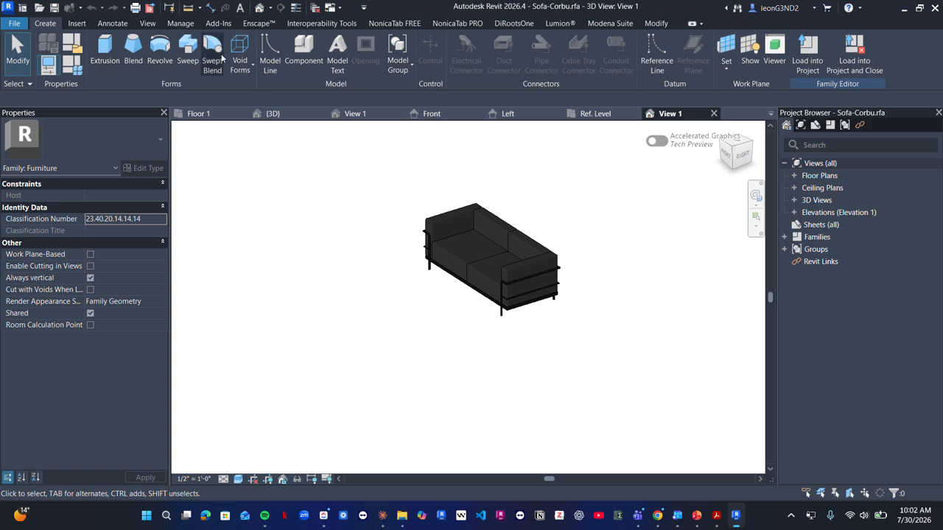
{"action": "left_click", "coordinate": [190, 65]}
{"action": "scroll", "coordinate": [471, 250], "scroll_direction": "up", "scroll_amount": 4}
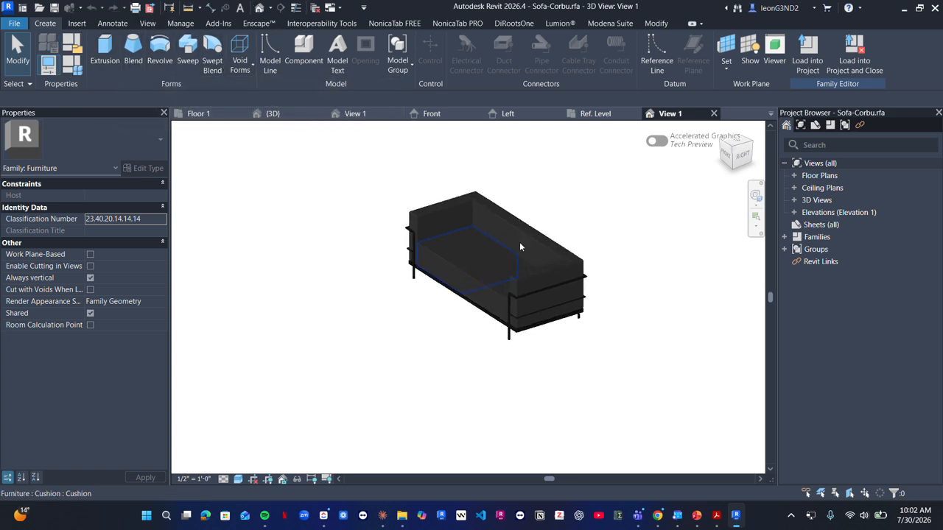
{"action": "middle_click_drag", "start_coordinate": [461, 240], "coordinate": [458, 263], "text": "shift"}
{"action": "left_click", "coordinate": [506, 287]}
{"action": "key", "text": "Escape"}
{"action": "scroll", "coordinate": [458, 264], "scroll_direction": "up", "scroll_amount": 4}
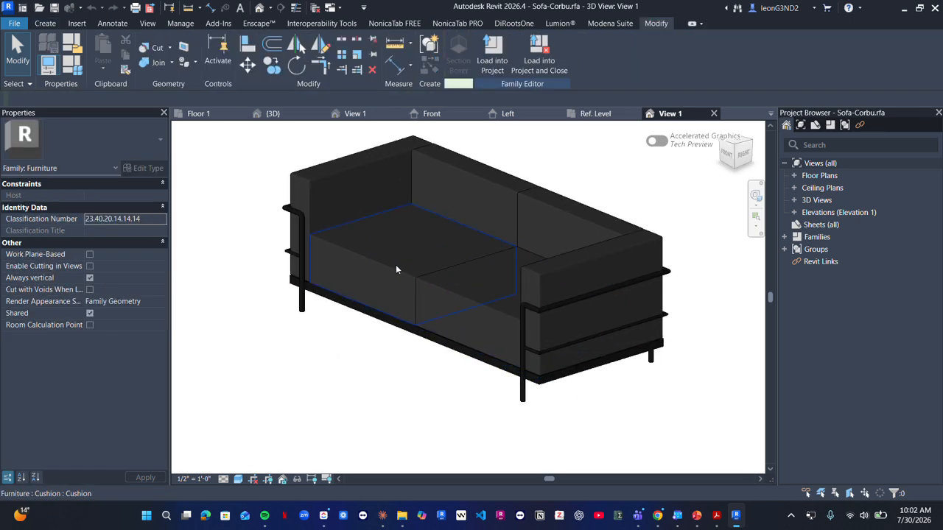
{"action": "left_click", "coordinate": [352, 244]}
{"action": "middle_click_drag", "start_coordinate": [352, 245], "coordinate": [344, 250], "text": "shift"}
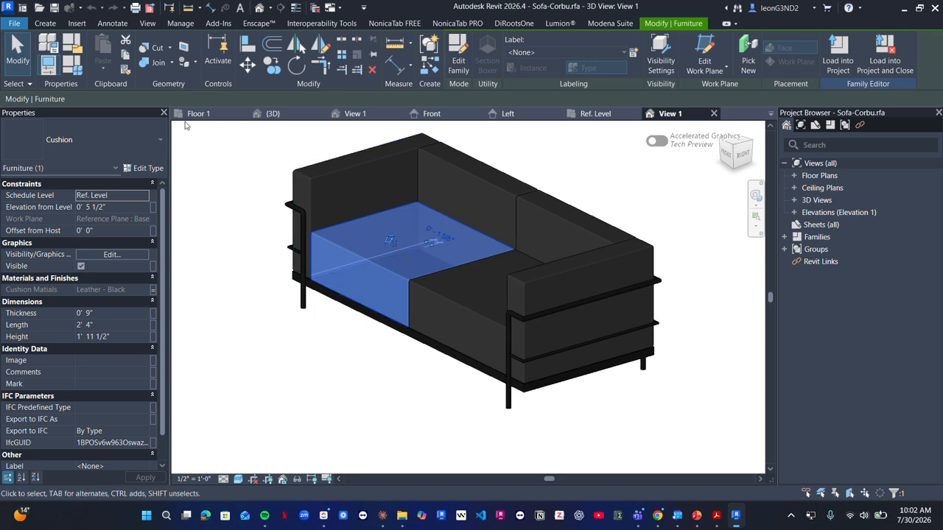
{"action": "left_click", "coordinate": [454, 68]}
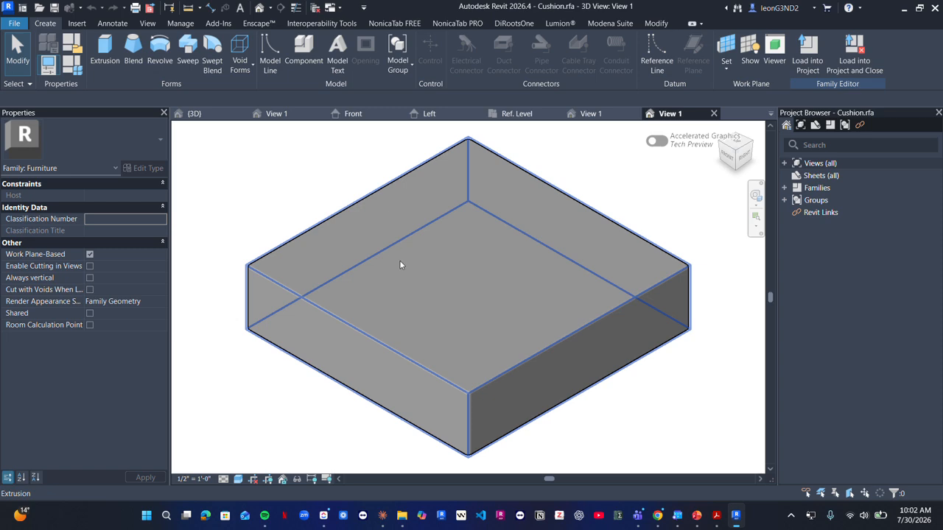
Step: Select the cushion's extrusion to review its properties and close Cushion.rfa without saving changes
{"action": "left_click", "coordinate": [405, 270]}
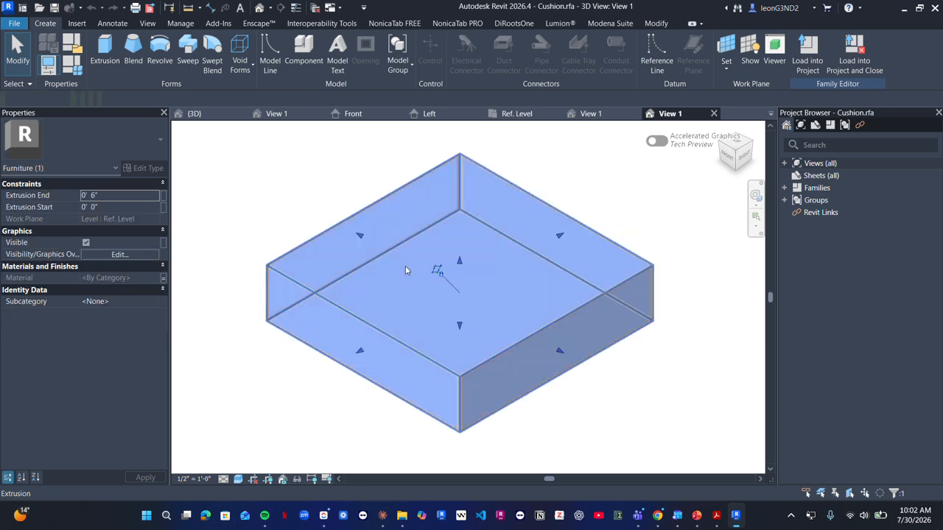
{"action": "scroll", "coordinate": [531, 279], "scroll_direction": "down", "scroll_amount": 1}
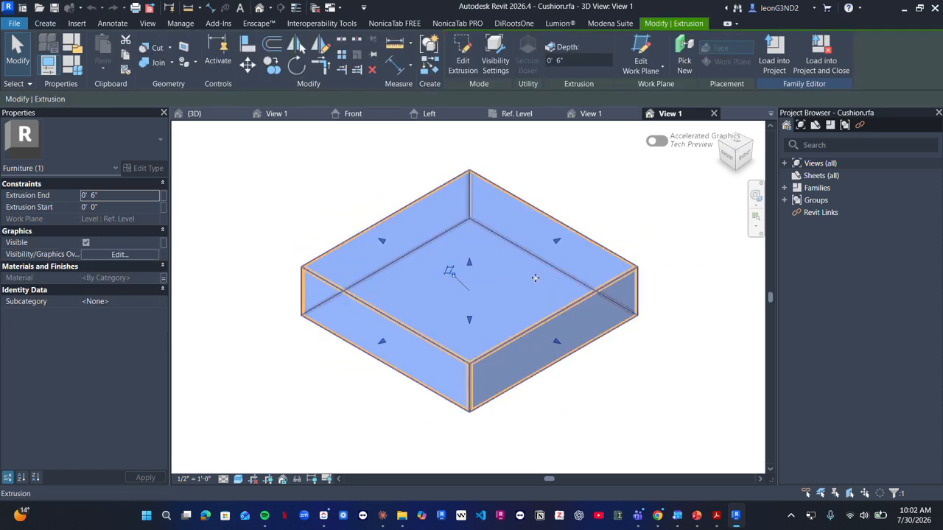
{"action": "scroll", "coordinate": [544, 274], "scroll_direction": "down", "scroll_amount": 1}
{"action": "left_click", "coordinate": [713, 113]}
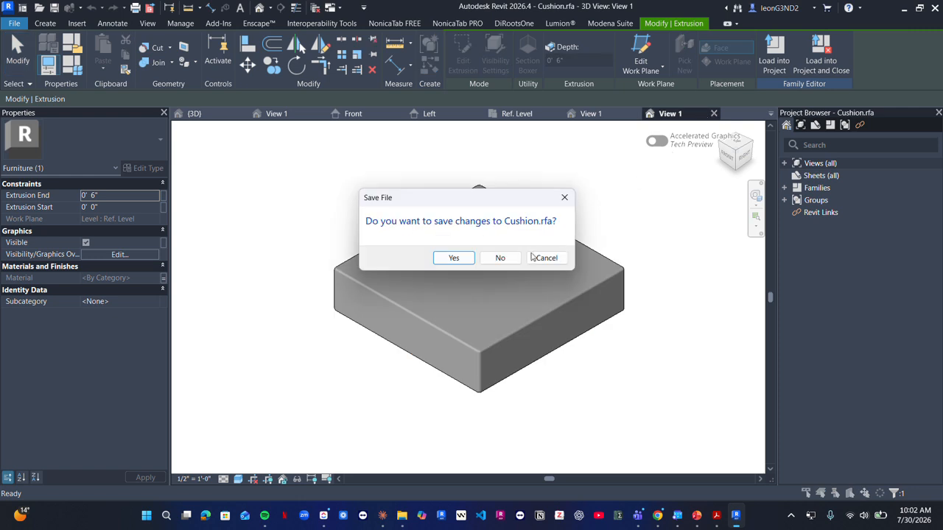
{"action": "left_click", "coordinate": [498, 257]}
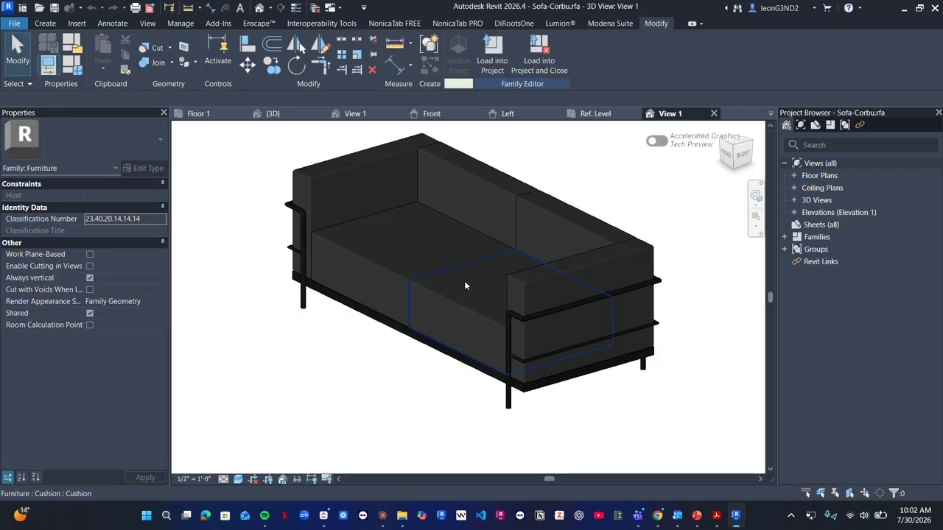
Step: Inspect the sofa's parts in 3D, select the second seat cushion and open its nested family for editing
{"action": "middle_click_drag", "start_coordinate": [508, 281], "coordinate": [442, 313], "text": "shift"}
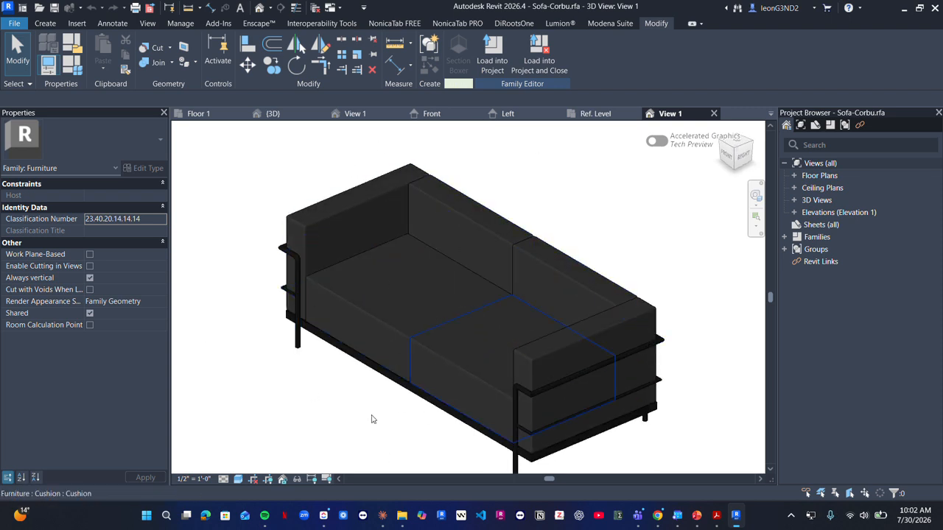
{"action": "scroll", "coordinate": [503, 329], "scroll_direction": "down", "scroll_amount": 3}
{"action": "scroll", "coordinate": [503, 329], "scroll_direction": "up", "scroll_amount": 3}
{"action": "middle_click_drag", "start_coordinate": [503, 317], "coordinate": [405, 258], "text": "shift"}
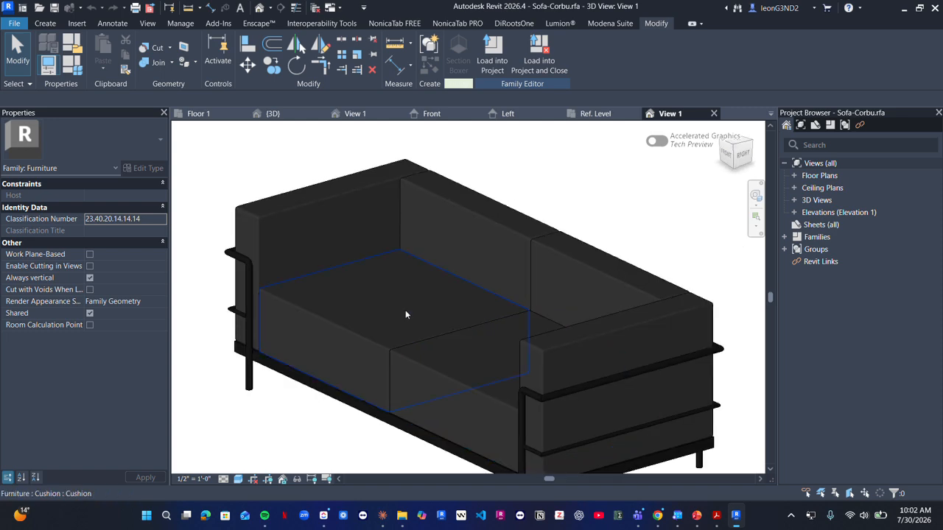
{"action": "left_click", "coordinate": [346, 211]}
{"action": "left_click", "coordinate": [346, 212]}
{"action": "left_click", "coordinate": [459, 212]}
{"action": "left_click", "coordinate": [405, 300]}
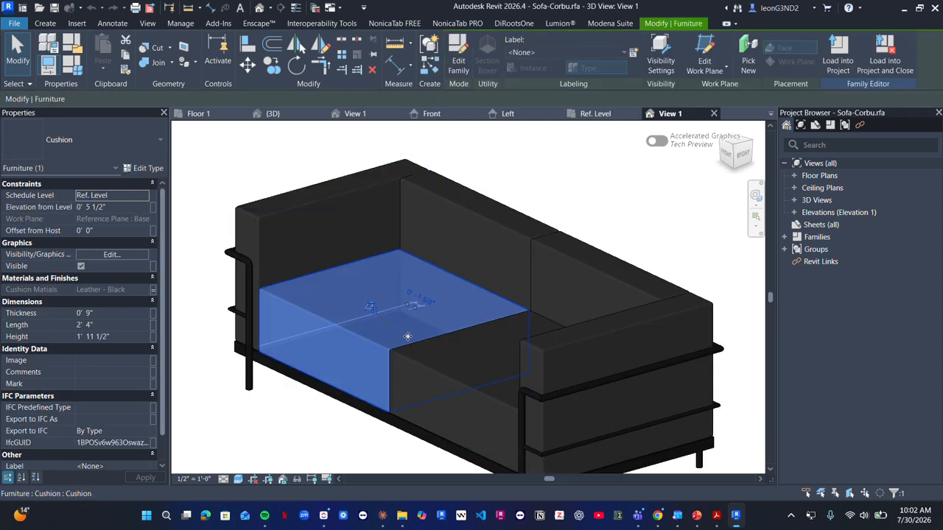
{"action": "left_click", "coordinate": [461, 366]}
{"action": "scroll", "coordinate": [424, 333], "scroll_direction": "down", "scroll_amount": 4}
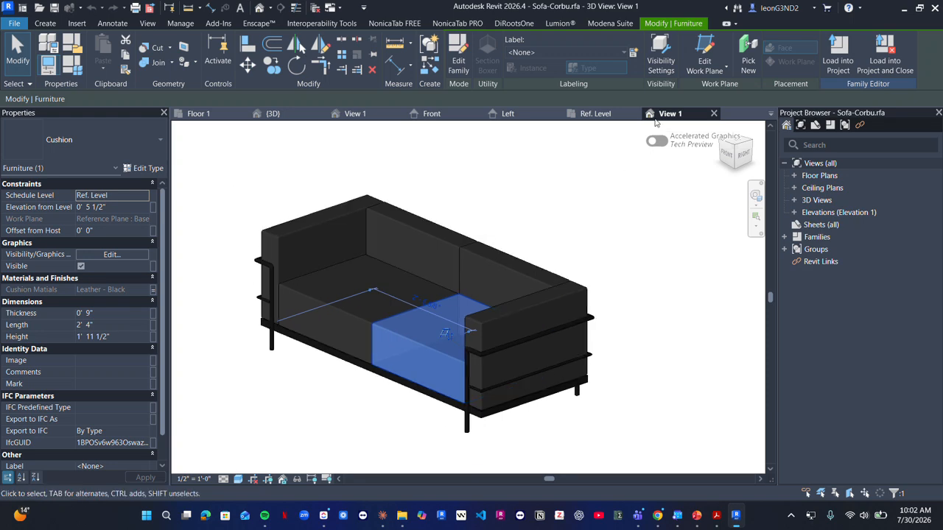
{"action": "left_click", "coordinate": [458, 63]}
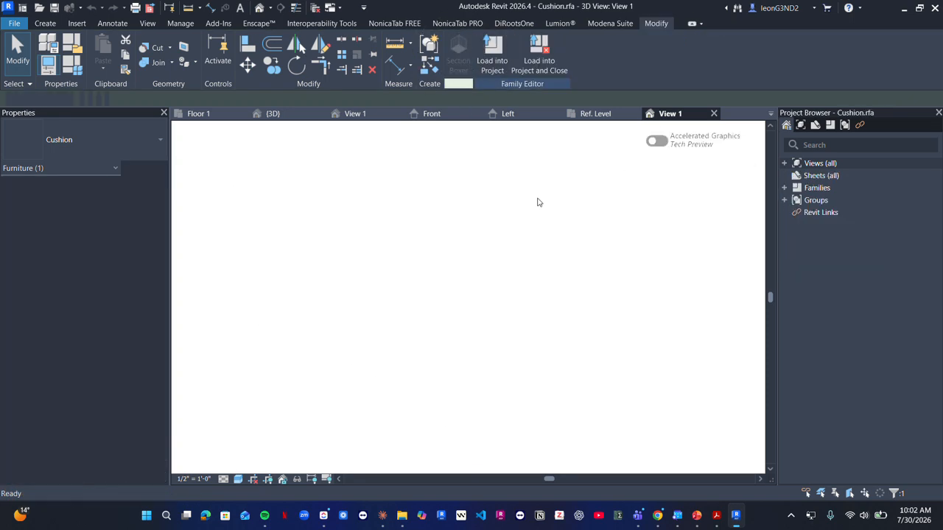
Step: Examine the cushion solid from several angles, select its extrusion and close the nested family without saving
{"action": "scroll", "coordinate": [525, 185], "scroll_direction": "down", "scroll_amount": 3}
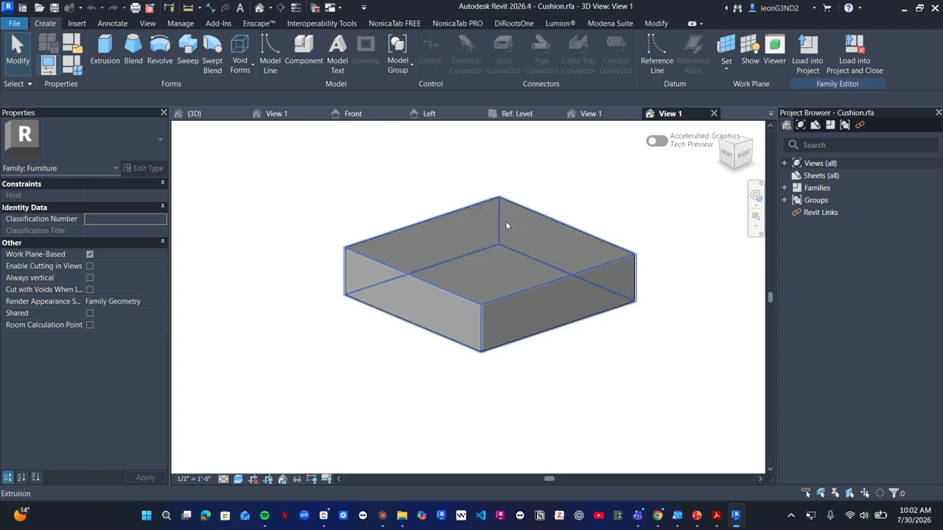
{"action": "scroll", "coordinate": [467, 257], "scroll_direction": "up", "scroll_amount": 3}
{"action": "middle_click_drag", "start_coordinate": [467, 257], "coordinate": [478, 307], "text": "shift"}
{"action": "scroll", "coordinate": [477, 307], "scroll_direction": "up", "scroll_amount": 2}
{"action": "scroll", "coordinate": [488, 290], "scroll_direction": "down", "scroll_amount": 2}
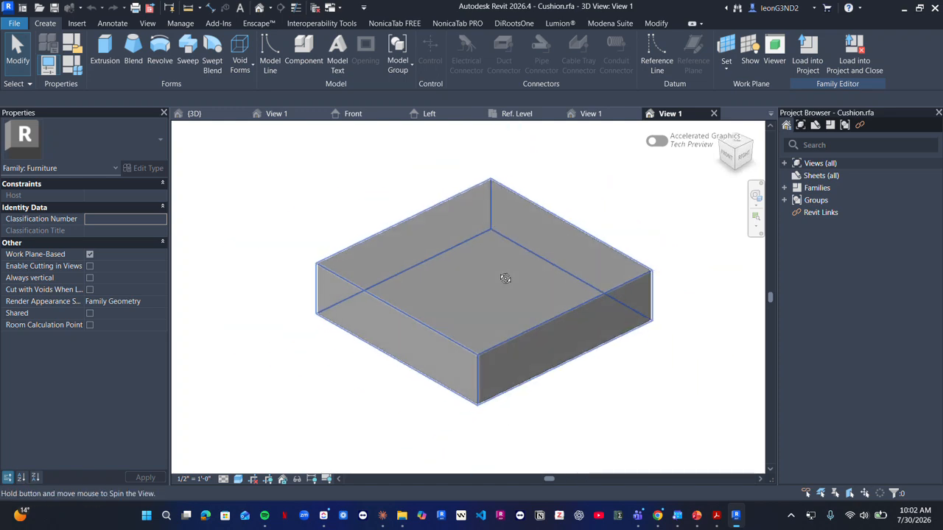
{"action": "left_click", "coordinate": [464, 269]}
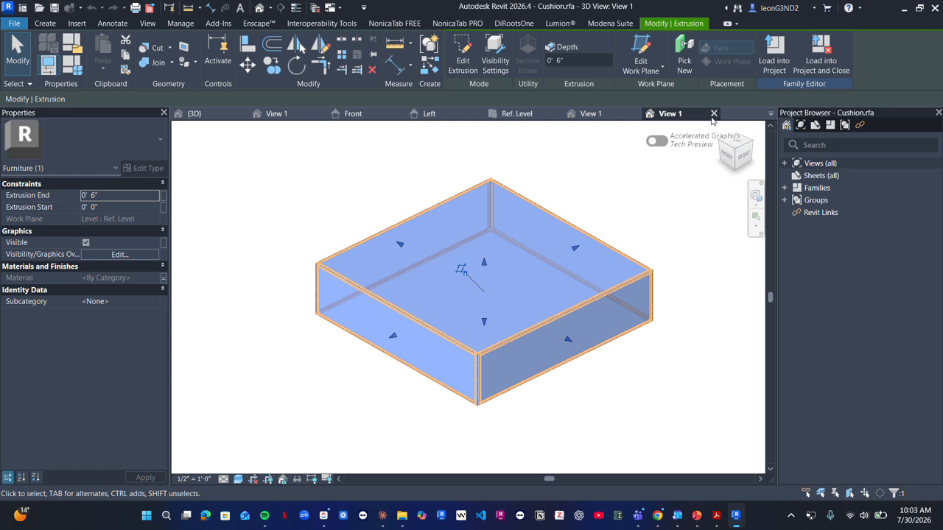
{"action": "left_click", "coordinate": [713, 114]}
{"action": "left_click", "coordinate": [486, 258]}
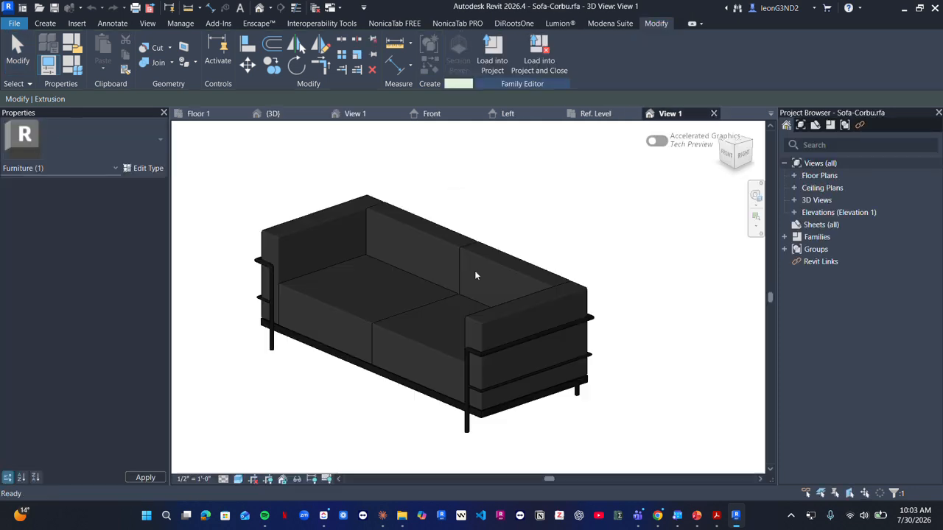
Step: Select a seat cushion in the sofa and review its type properties without changing them
{"action": "scroll", "coordinate": [464, 289], "scroll_direction": "down", "scroll_amount": 2}
{"action": "middle_click_drag", "start_coordinate": [408, 339], "coordinate": [407, 314], "text": "shift"}
{"action": "scroll", "coordinate": [419, 317], "scroll_direction": "up", "scroll_amount": 2}
{"action": "left_click", "coordinate": [413, 302]}
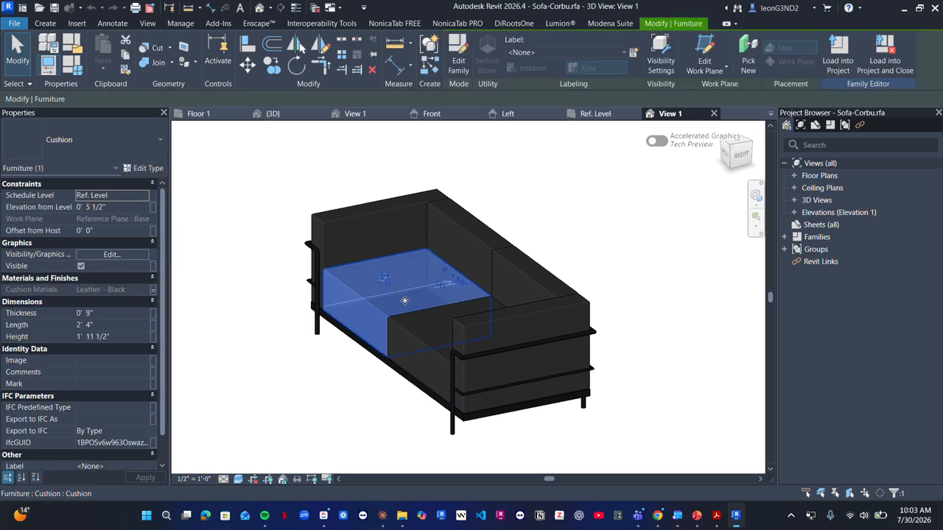
{"action": "middle_click_drag", "start_coordinate": [596, 285], "coordinate": [620, 283]}
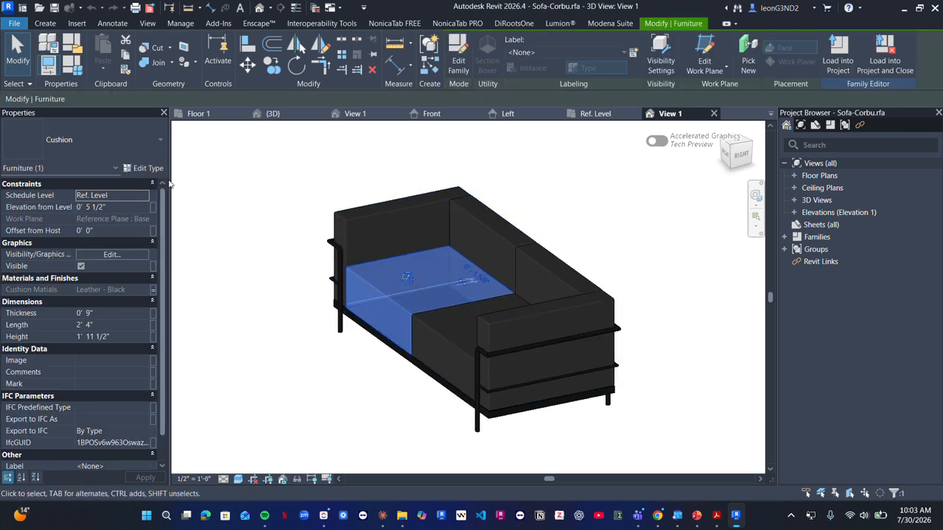
{"action": "left_click", "coordinate": [146, 168]}
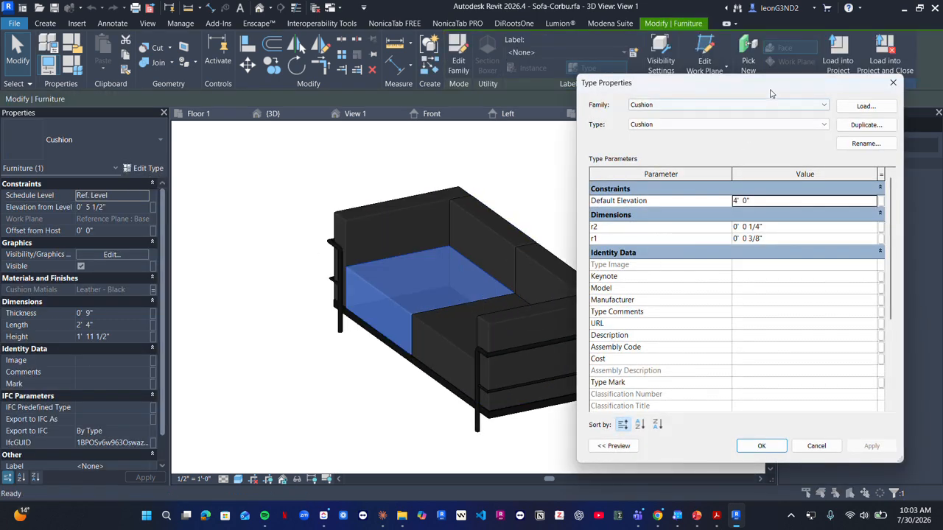
{"action": "left_click_drag", "start_coordinate": [771, 94], "coordinate": [718, 100]}
{"action": "left_click", "coordinate": [766, 452]}
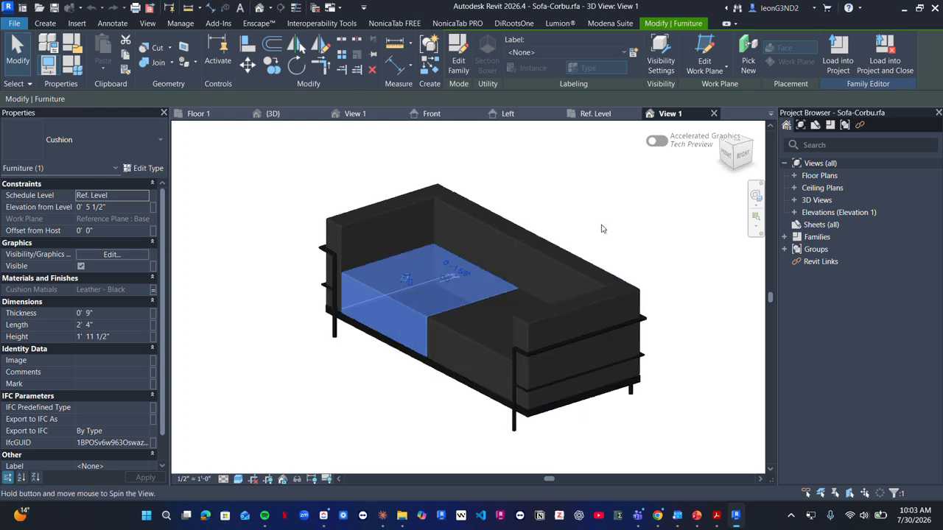
Step: Switch to Project1's 00 Ground Floor - As-Built plan, select the Furniture_Chair and open its family for editing
{"action": "left_click", "coordinate": [516, 116]}
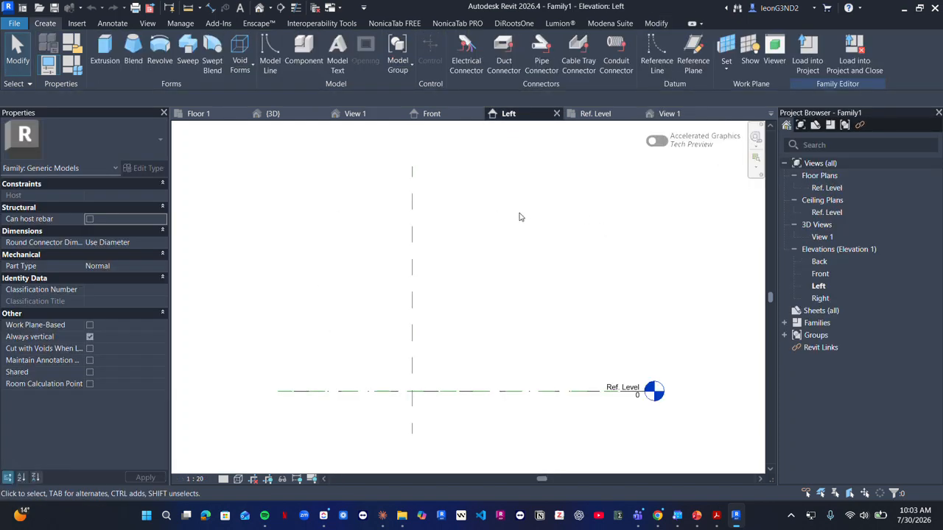
{"action": "left_click", "coordinate": [441, 115]}
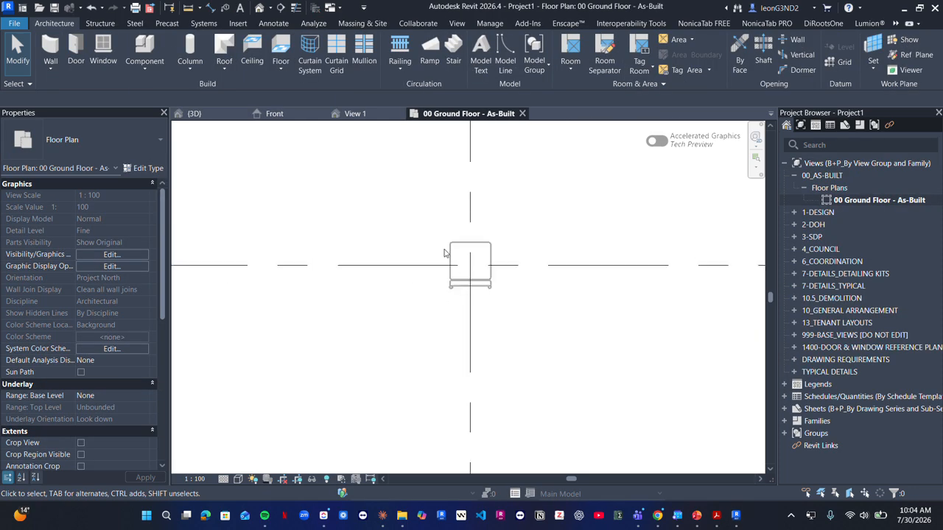
{"action": "scroll", "coordinate": [435, 243], "scroll_direction": "up", "scroll_amount": 3}
{"action": "left_click", "coordinate": [450, 243]}
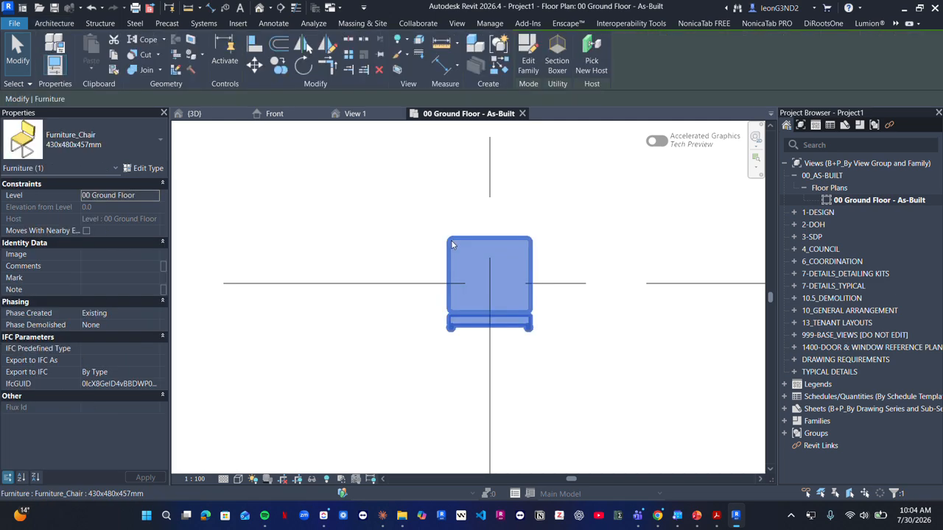
{"action": "scroll", "coordinate": [474, 254], "scroll_direction": "up", "scroll_amount": 1}
{"action": "middle_click_drag", "start_coordinate": [474, 251], "coordinate": [468, 268]}
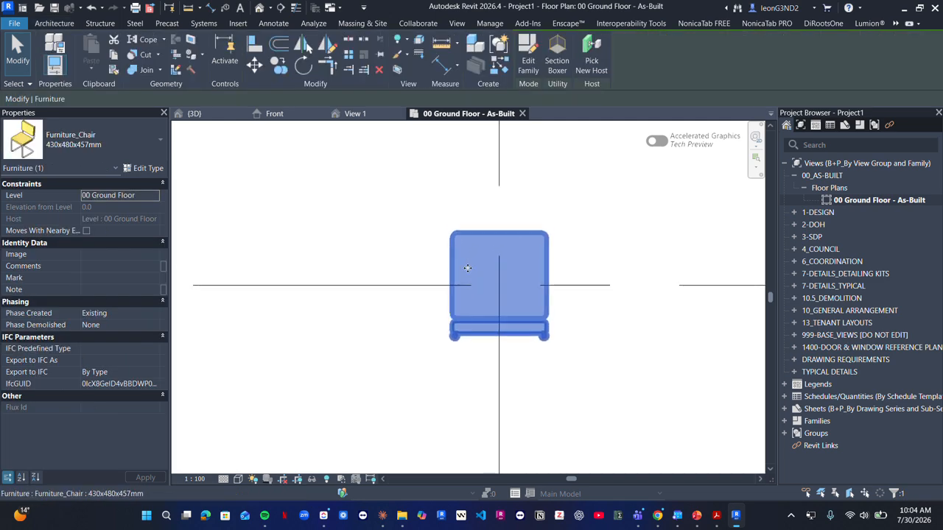
{"action": "scroll", "coordinate": [472, 260], "scroll_direction": "down", "scroll_amount": 1}
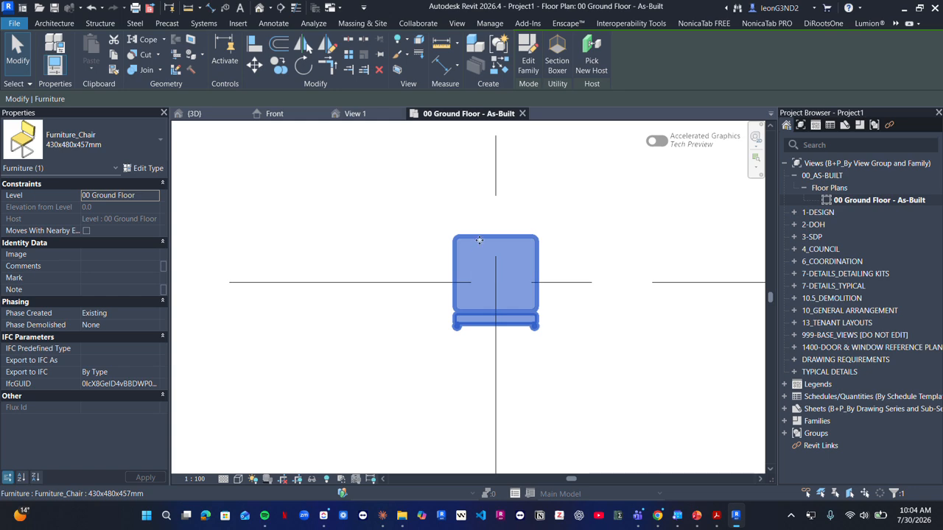
{"action": "left_click", "coordinate": [528, 60]}
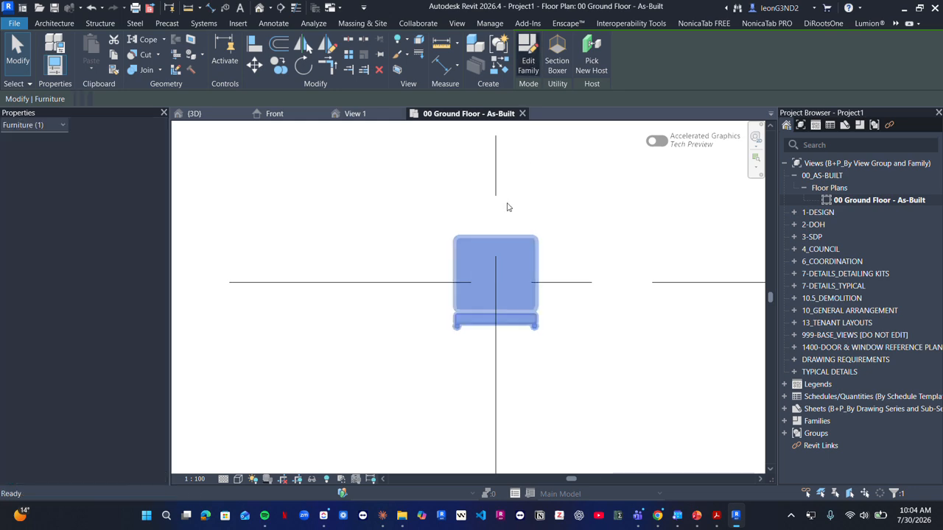
Step: Examine the chair family in 3D, selecting its seat extrusion and checking the frame and backrest
{"action": "middle_click_drag", "start_coordinate": [513, 305], "coordinate": [507, 308], "text": "shift"}
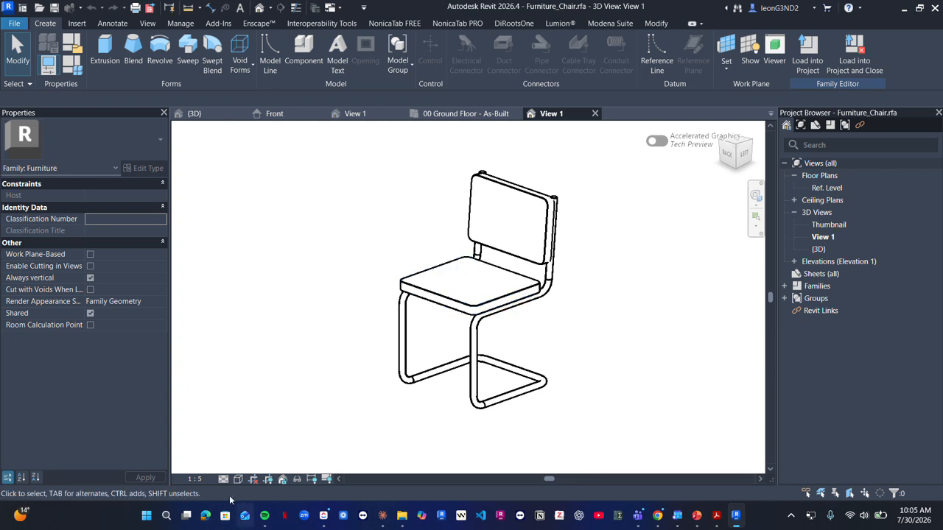
{"action": "left_click", "coordinate": [223, 478]}
{"action": "left_click", "coordinate": [464, 305]}
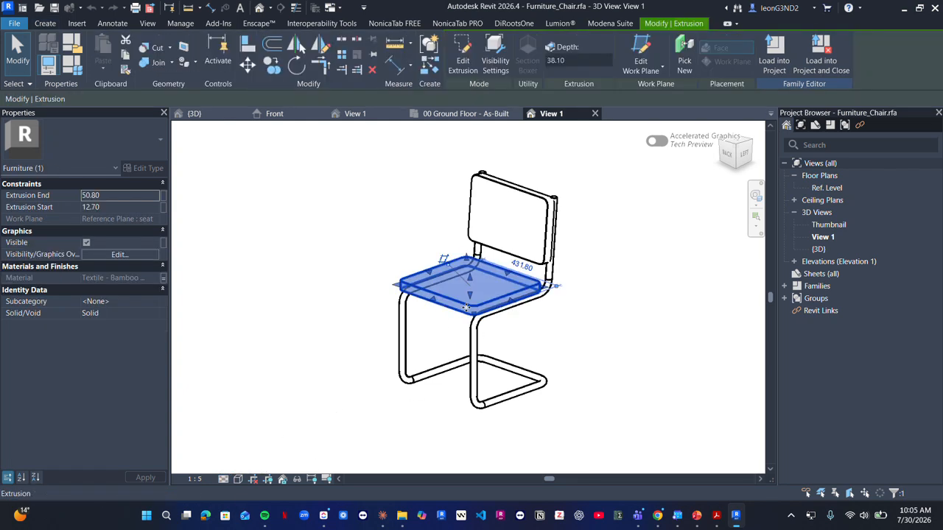
{"action": "middle_click_drag", "start_coordinate": [573, 348], "coordinate": [559, 326], "text": "shift"}
{"action": "left_click", "coordinate": [560, 326]}
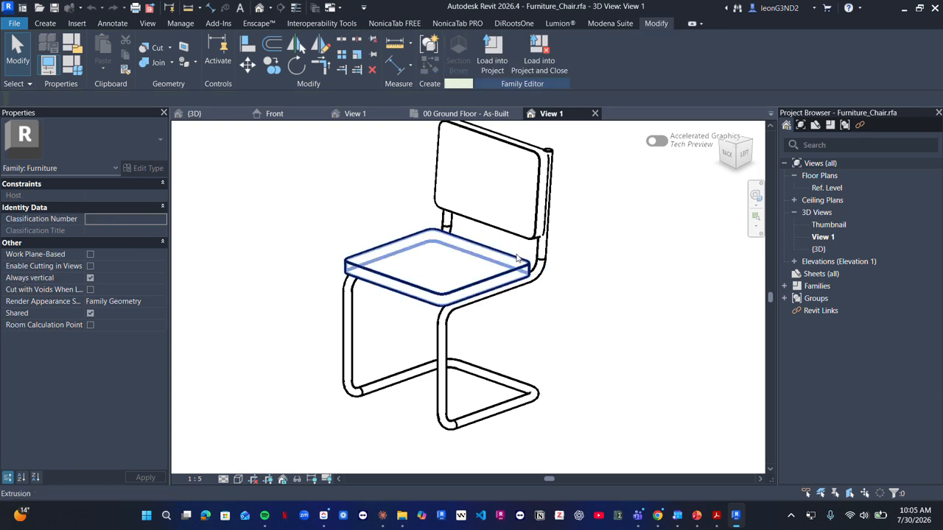
{"action": "middle_click_drag", "start_coordinate": [538, 294], "coordinate": [448, 317], "text": "shift"}
{"action": "left_click", "coordinate": [448, 317]}
{"action": "middle_click_drag", "start_coordinate": [530, 319], "coordinate": [568, 310], "text": "shift"}
{"action": "left_click", "coordinate": [567, 313]}
{"action": "scroll", "coordinate": [560, 320], "scroll_direction": "up", "scroll_amount": 4}
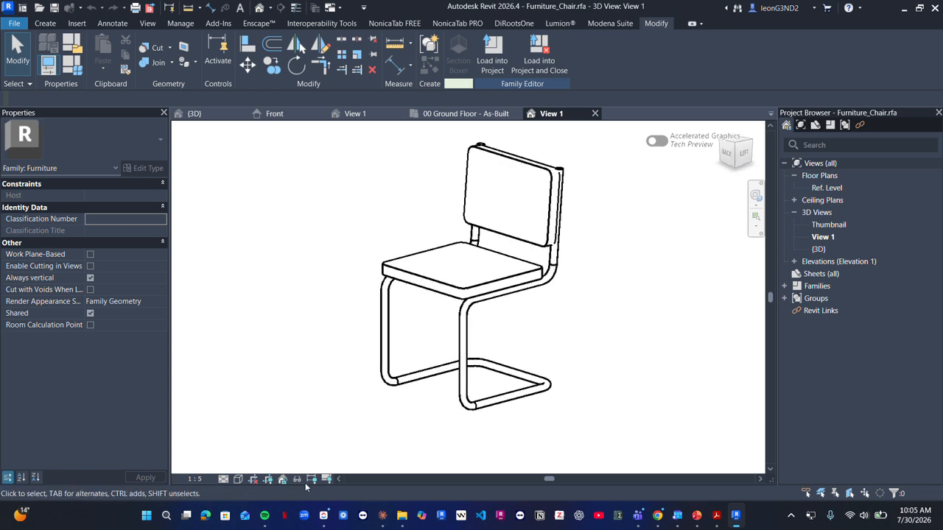
Step: Set the scale of the chair's 3D view to 1:1 and check the model's outlines up close
{"action": "left_click", "coordinate": [223, 479]}
{"action": "left_click", "coordinate": [243, 470]}
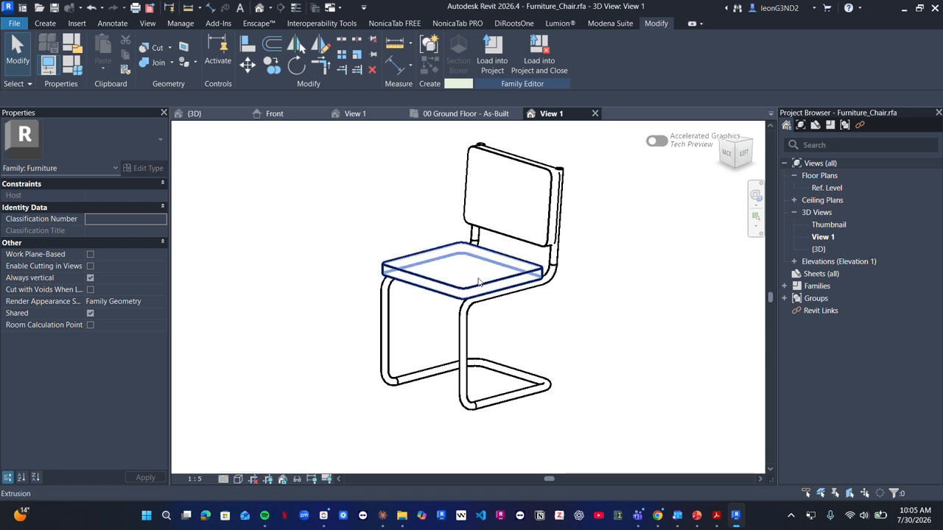
{"action": "left_click", "coordinate": [193, 479]}
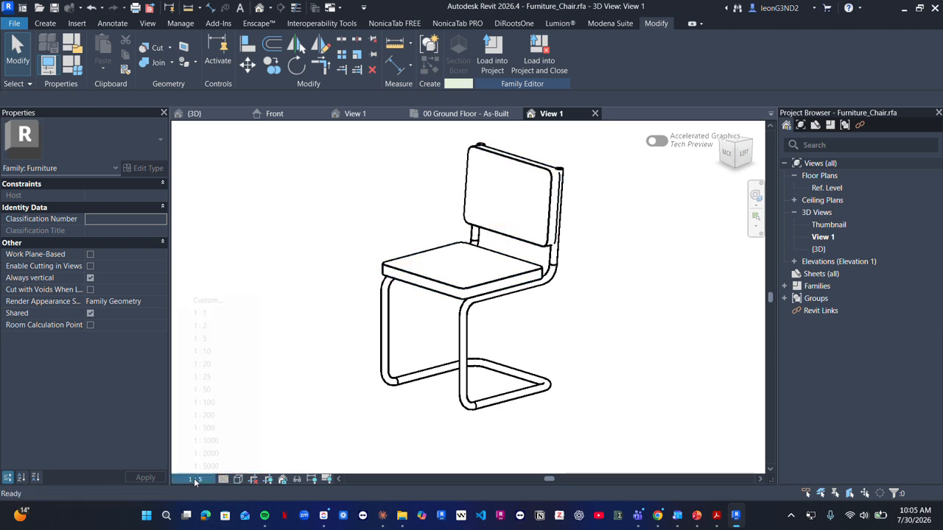
{"action": "left_click", "coordinate": [208, 331]}
{"action": "left_click", "coordinate": [185, 480]}
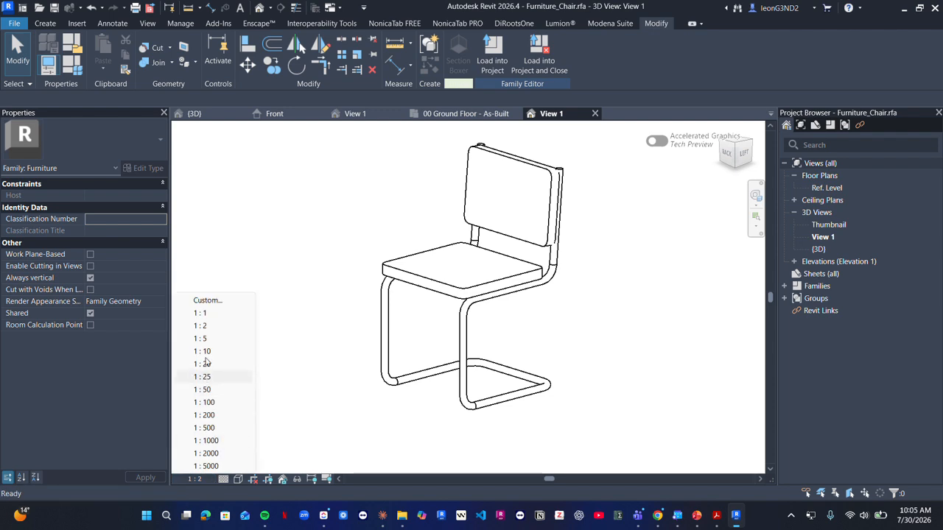
{"action": "left_click", "coordinate": [213, 315]}
{"action": "scroll", "coordinate": [545, 302], "scroll_direction": "down", "scroll_amount": 2}
{"action": "middle_click_drag", "start_coordinate": [541, 315], "coordinate": [522, 313], "text": "shift"}
{"action": "scroll", "coordinate": [547, 279], "scroll_direction": "up", "scroll_amount": 3}
{"action": "scroll", "coordinate": [546, 284], "scroll_direction": "up", "scroll_amount": 2}
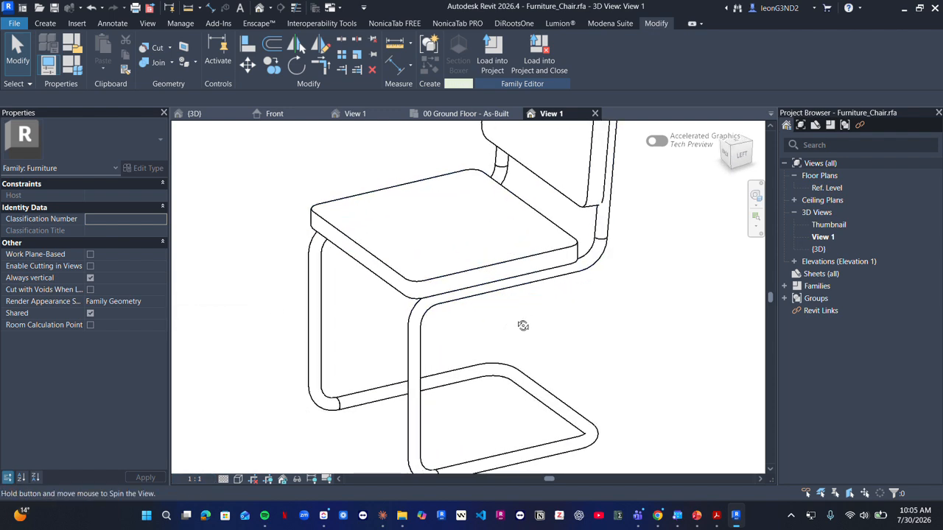
{"action": "left_click", "coordinate": [237, 480]}
{"action": "left_click", "coordinate": [234, 472]}
{"action": "scroll", "coordinate": [540, 331], "scroll_direction": "down", "scroll_amount": 3}
{"action": "middle_click_drag", "start_coordinate": [541, 331], "coordinate": [568, 326], "text": "shift"}
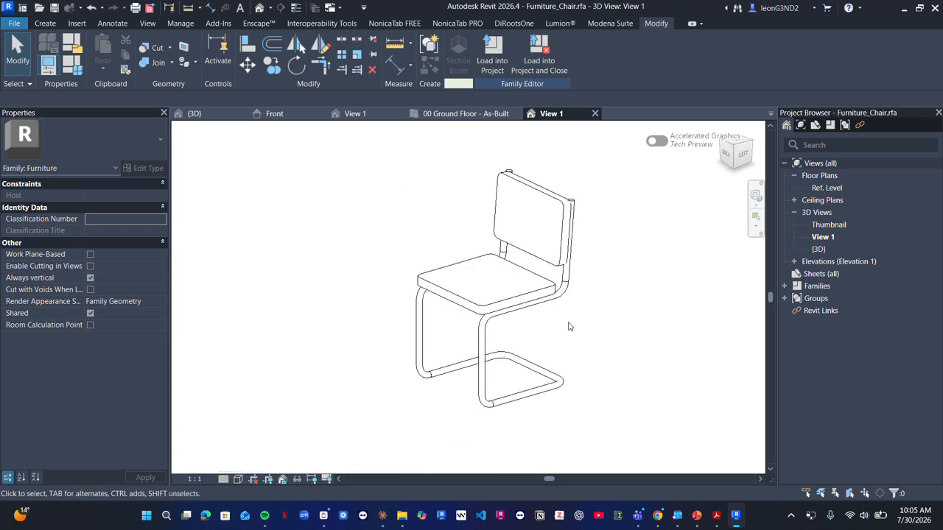
Step: Open the chair family's Front and Left elevations to examine its profile, then return to the 3D view
{"action": "left_click", "coordinate": [794, 200]}
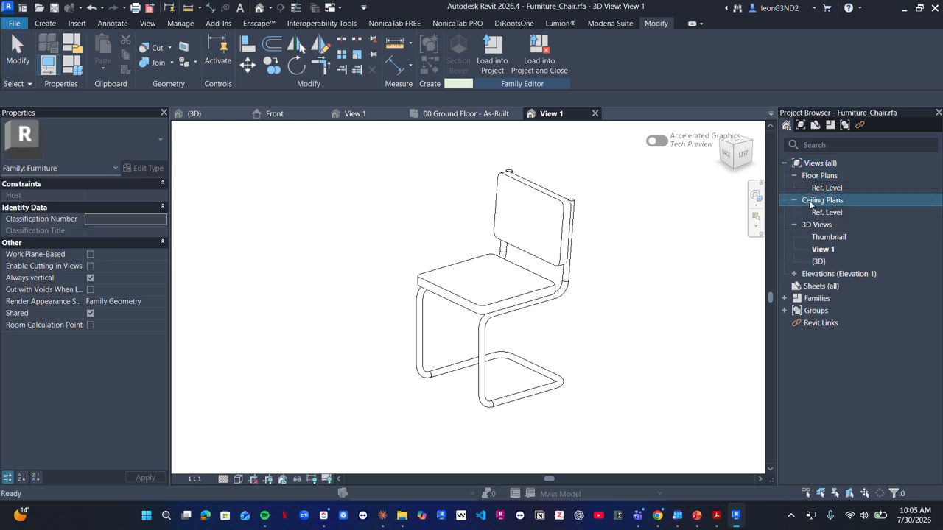
{"action": "left_click", "coordinate": [793, 274]}
{"action": "double_click", "coordinate": [821, 298]}
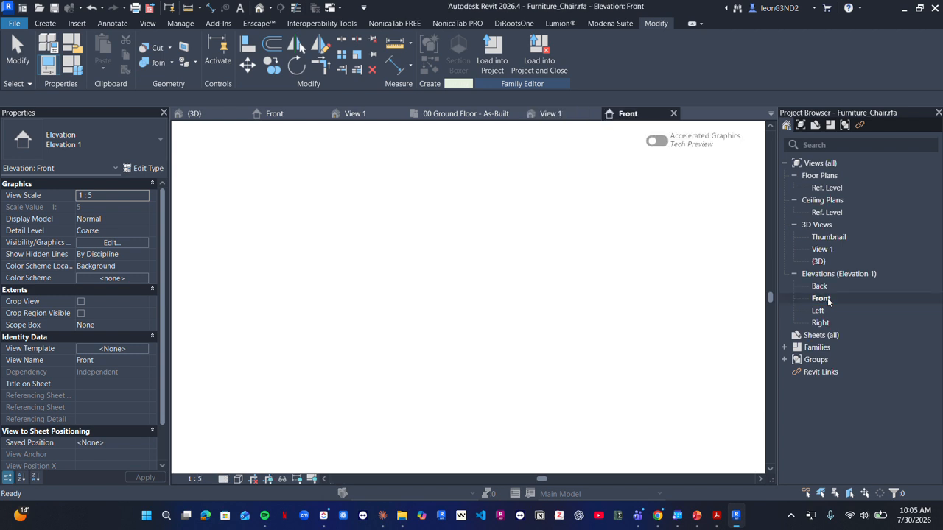
{"action": "double_click", "coordinate": [831, 313]}
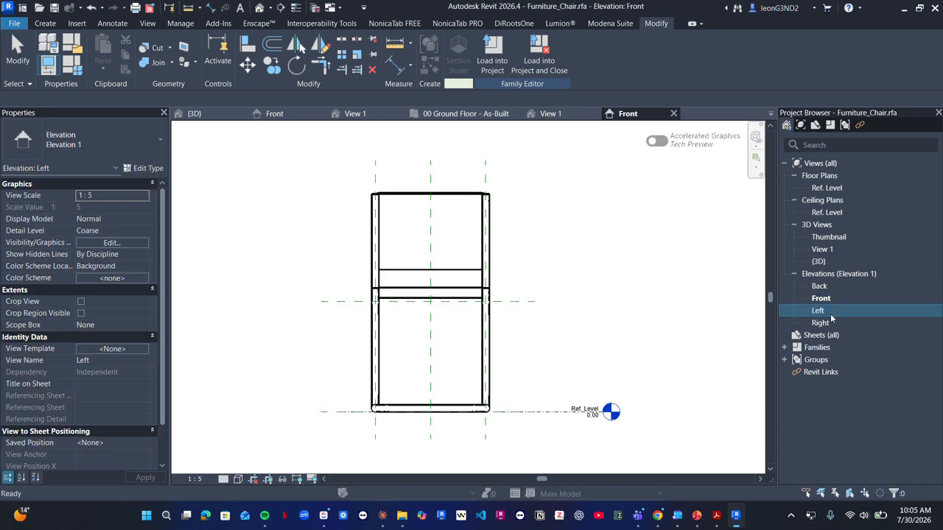
{"action": "scroll", "coordinate": [431, 309], "scroll_direction": "up", "scroll_amount": 2}
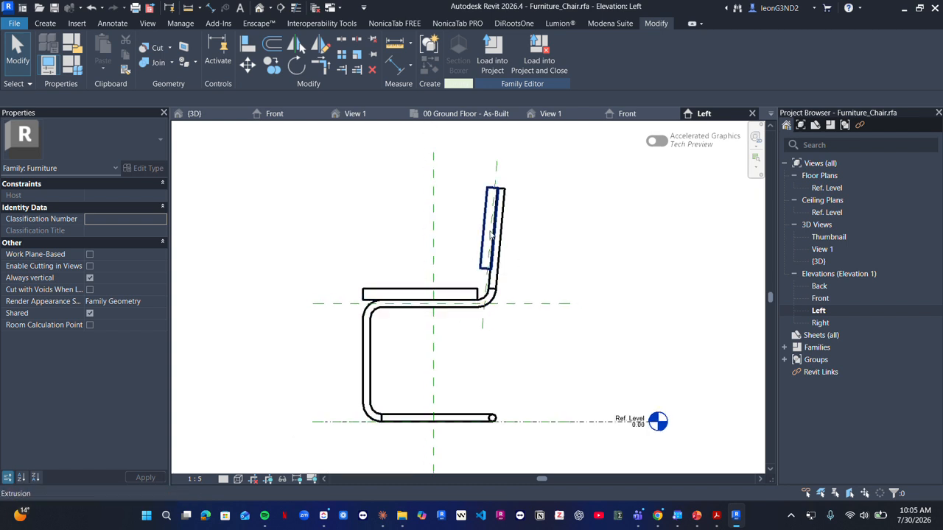
{"action": "left_click", "coordinate": [552, 113]}
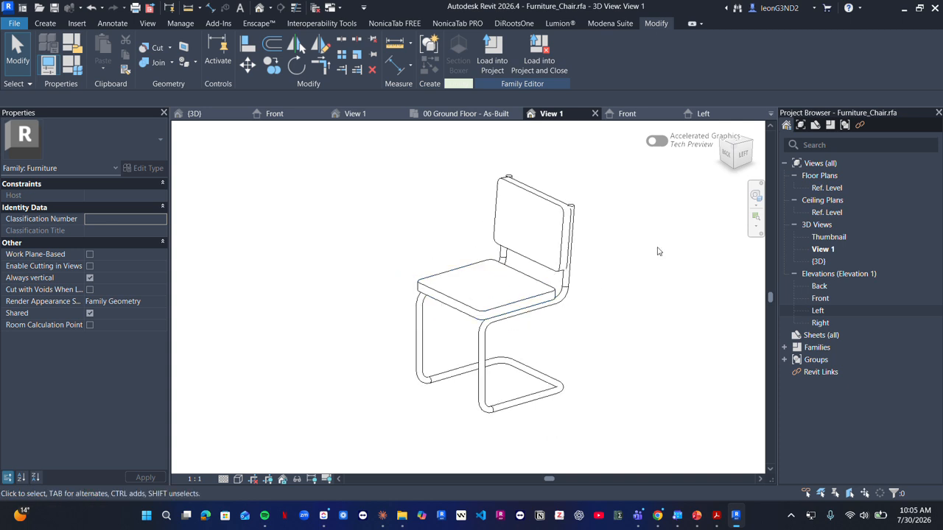
{"action": "scroll", "coordinate": [569, 204], "scroll_direction": "down", "scroll_amount": 1}
{"action": "left_click", "coordinate": [495, 116]}
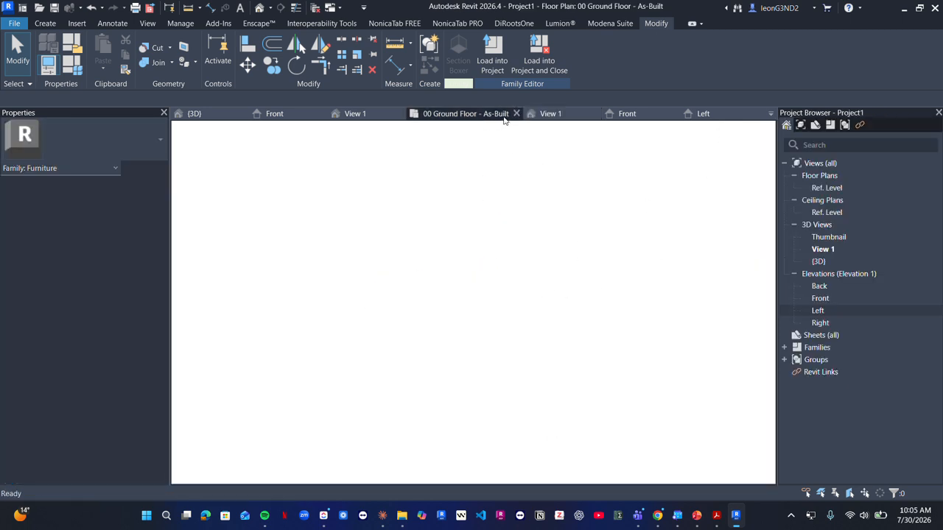
{"action": "left_click", "coordinate": [522, 114]}
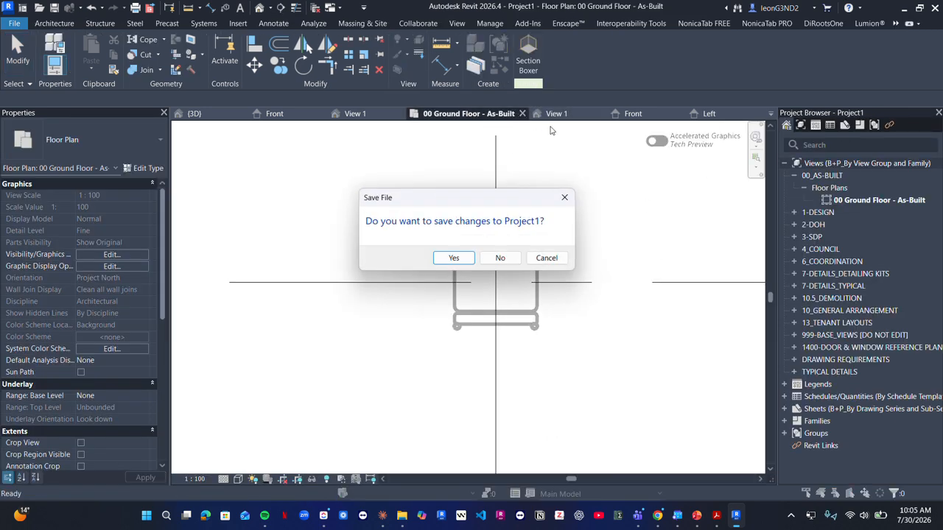
{"action": "left_click", "coordinate": [547, 259]}
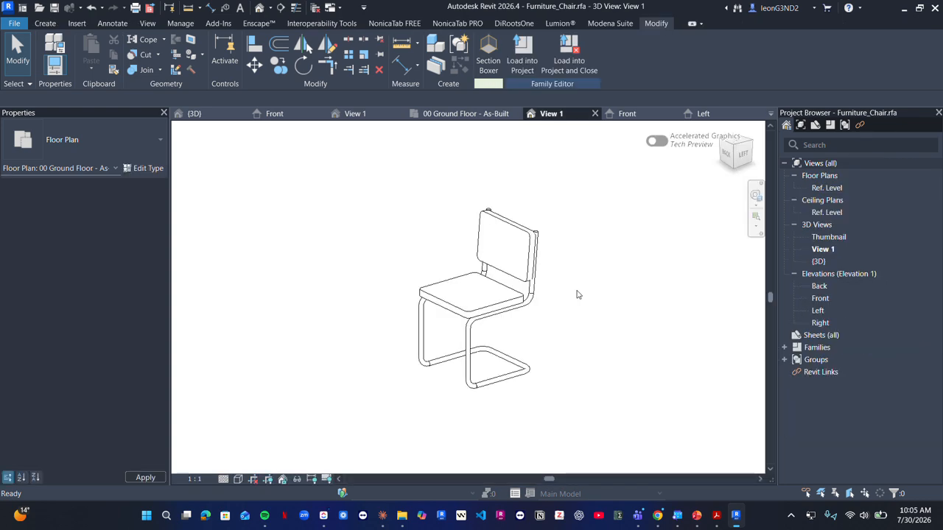
Step: Close the open Sofa-Corbu, Arch-Stairs and Project1 views without saving, keeping only the Furniture_Chair views open
{"action": "left_click", "coordinate": [355, 114]}
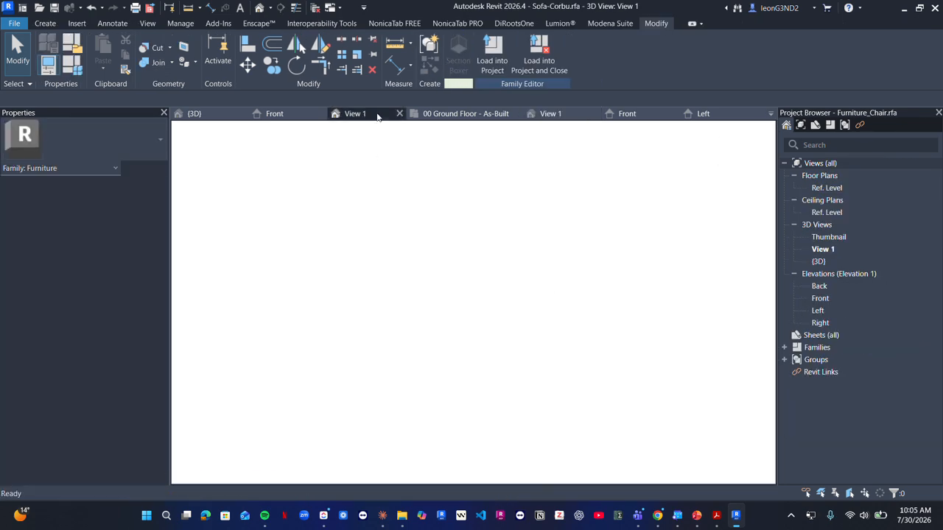
{"action": "left_click", "coordinate": [399, 114]}
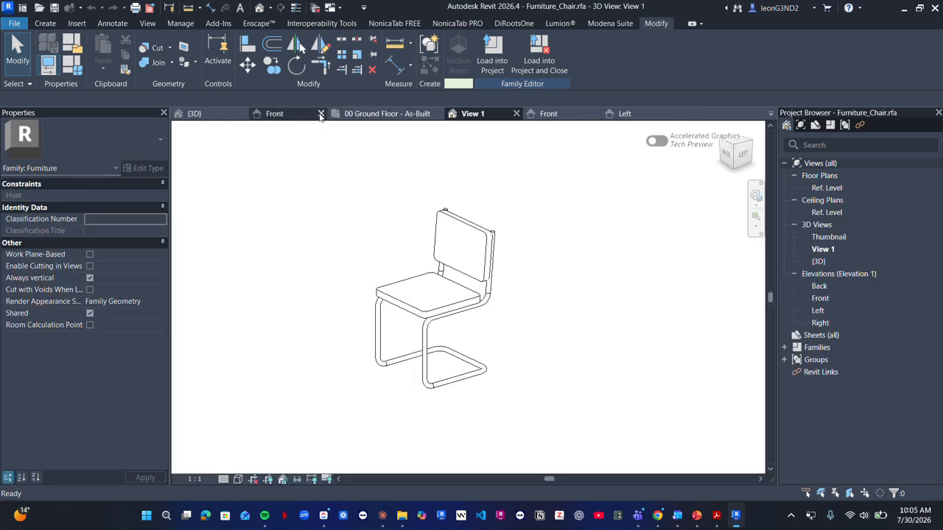
{"action": "left_click", "coordinate": [322, 113]}
{"action": "left_click", "coordinate": [240, 113]}
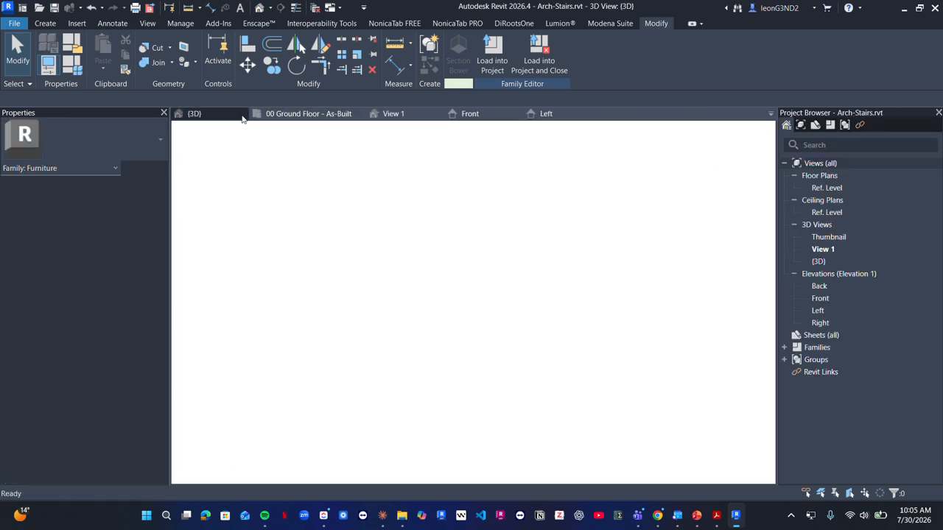
{"action": "left_click", "coordinate": [242, 113]}
{"action": "left_click", "coordinate": [489, 265]}
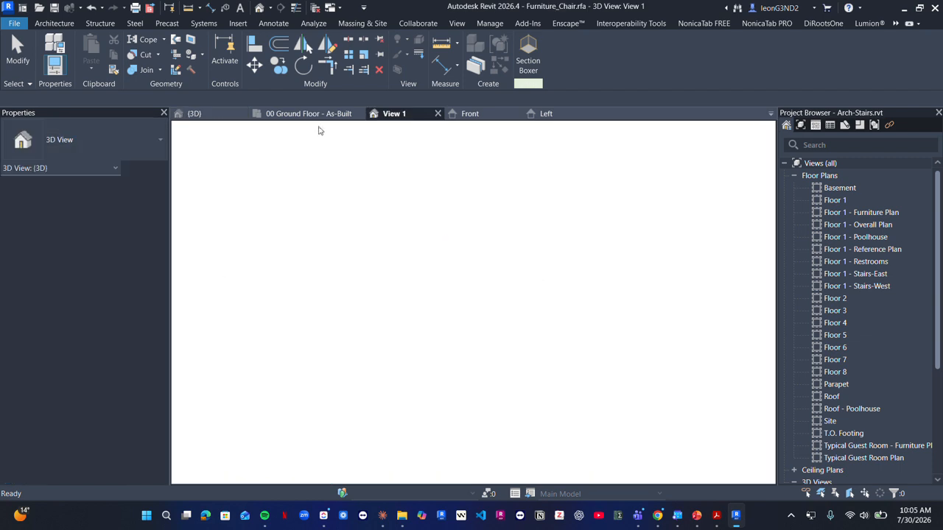
{"action": "left_click", "coordinate": [257, 114]}
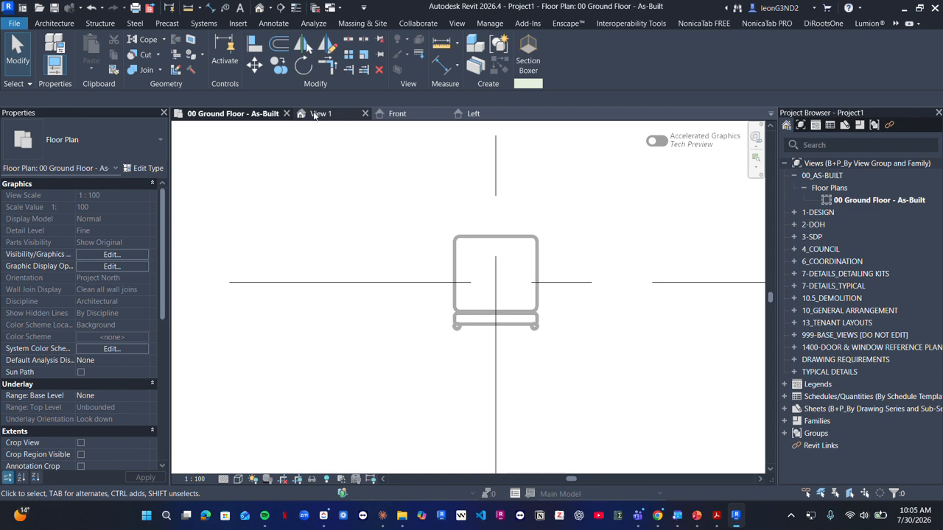
{"action": "left_click", "coordinate": [287, 115]}
{"action": "left_click", "coordinate": [500, 258]}
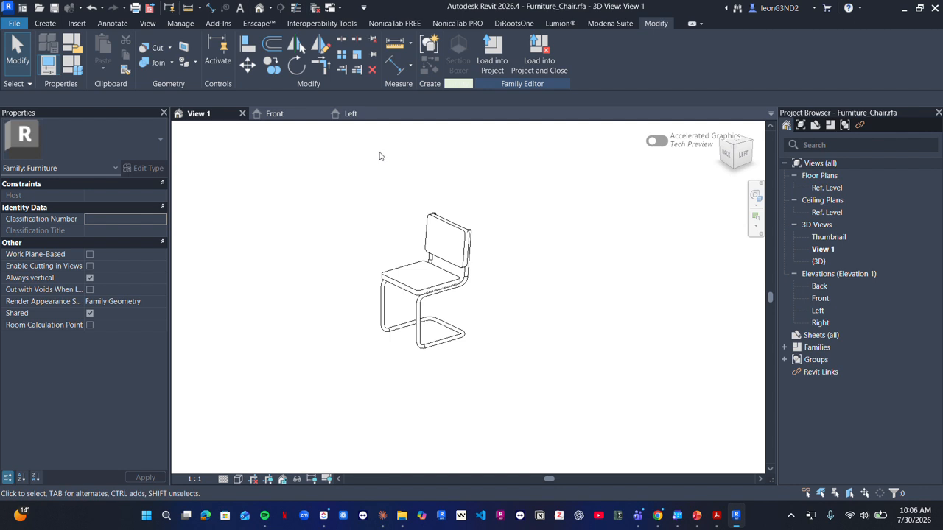
Step: Open the chair family's Ref. Level floor plan, tile all four open views and fit the model in each
{"action": "scroll", "coordinate": [299, 142], "scroll_direction": "up", "scroll_amount": 1}
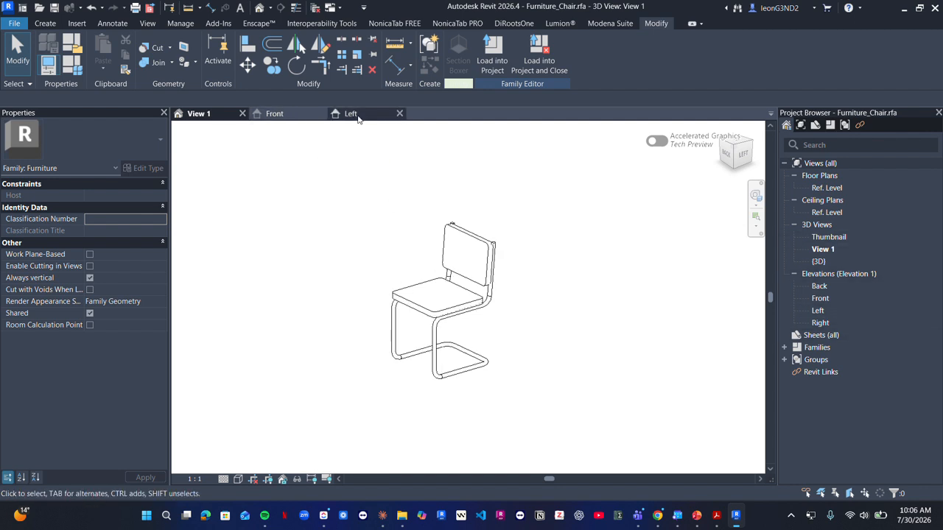
{"action": "double_click", "coordinate": [832, 189]}
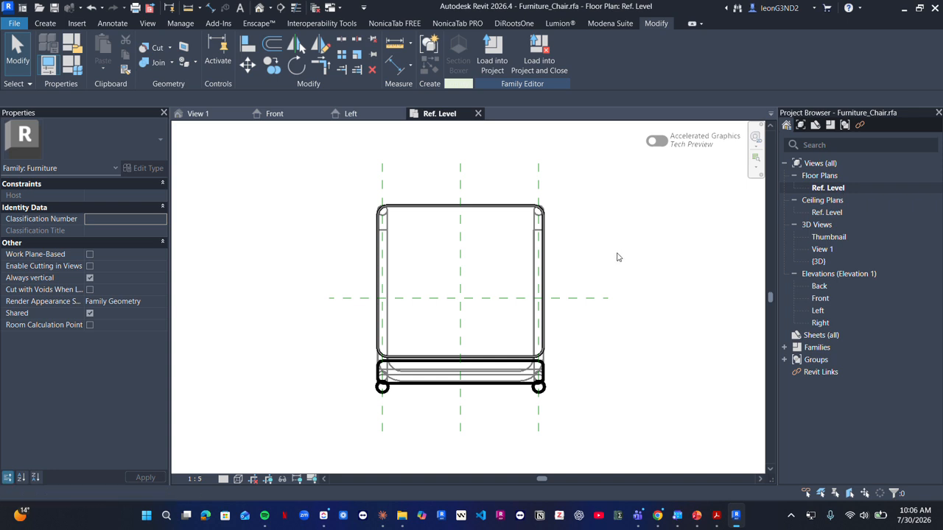
{"action": "key", "text": "w"}
{"action": "key", "text": "t"}
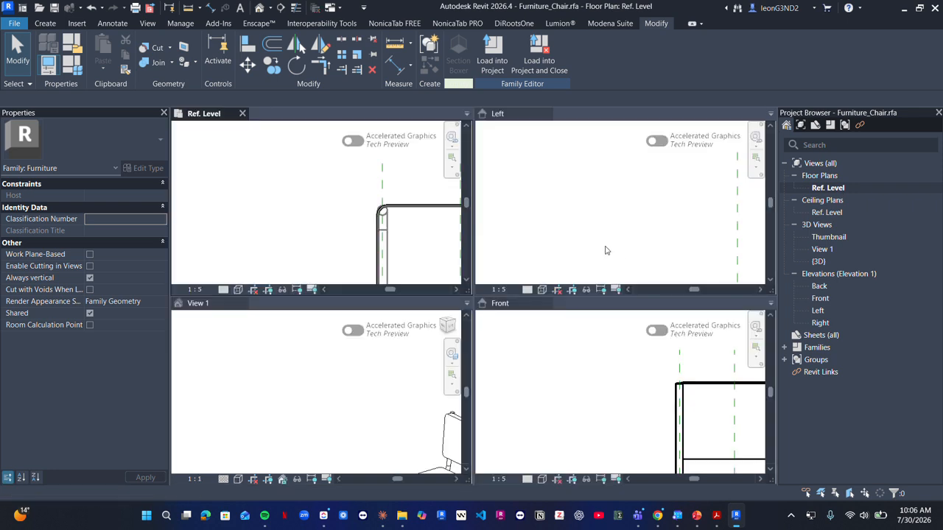
{"action": "left_click", "coordinate": [544, 227]}
{"action": "key", "text": "z"}
{"action": "key", "text": "a"}
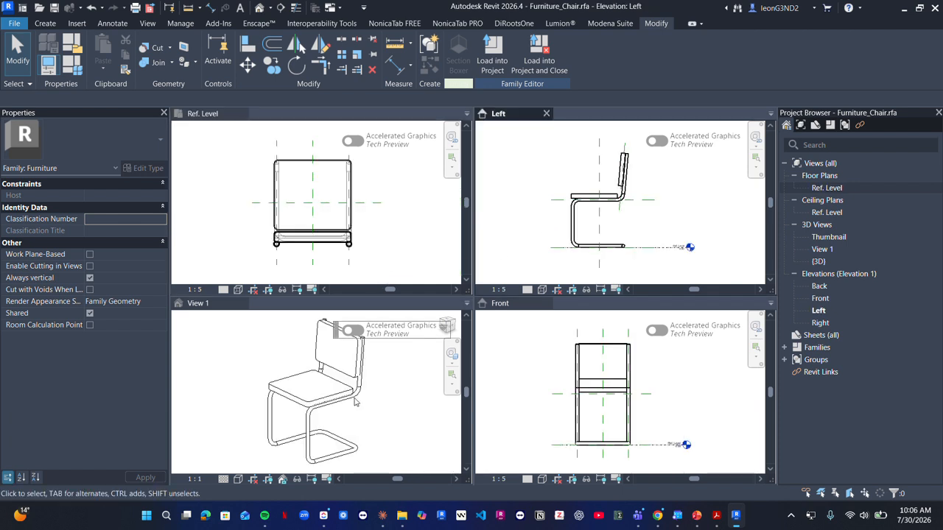
Step: Select the seat extrusion in the 3D view and examine how it relates to the seat in the Left elevation
{"action": "left_click", "coordinate": [291, 421]}
{"action": "middle_click_drag", "start_coordinate": [289, 398], "coordinate": [364, 420], "text": "shift"}
{"action": "left_click", "coordinate": [292, 389]}
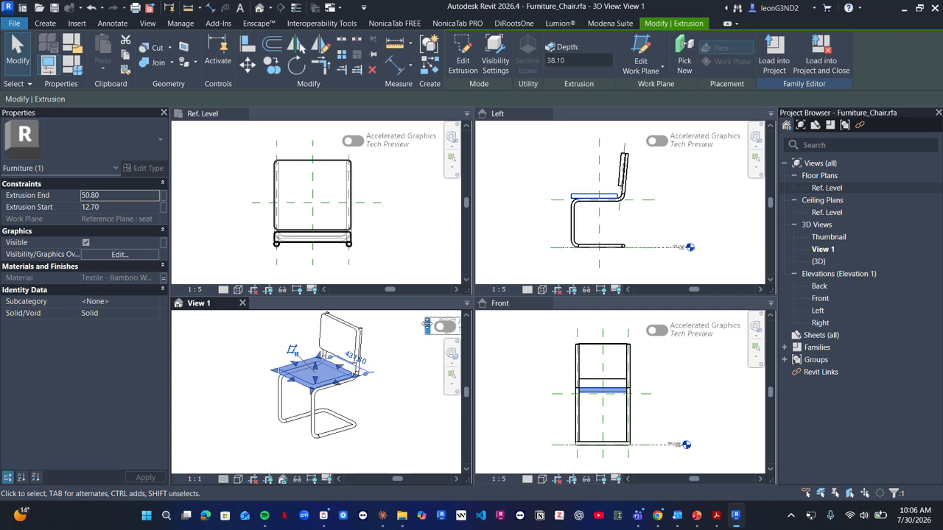
{"action": "scroll", "coordinate": [329, 422], "scroll_direction": "up", "scroll_amount": 2}
{"action": "middle_click_drag", "start_coordinate": [346, 387], "coordinate": [318, 410], "text": "shift"}
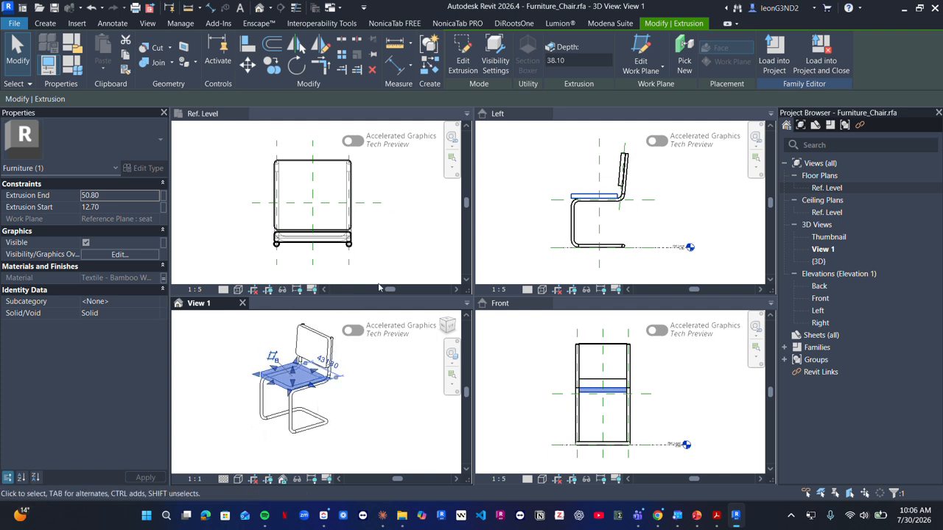
{"action": "left_click", "coordinate": [339, 402]}
{"action": "middle_click_drag", "start_coordinate": [339, 401], "coordinate": [334, 398], "text": "shift"}
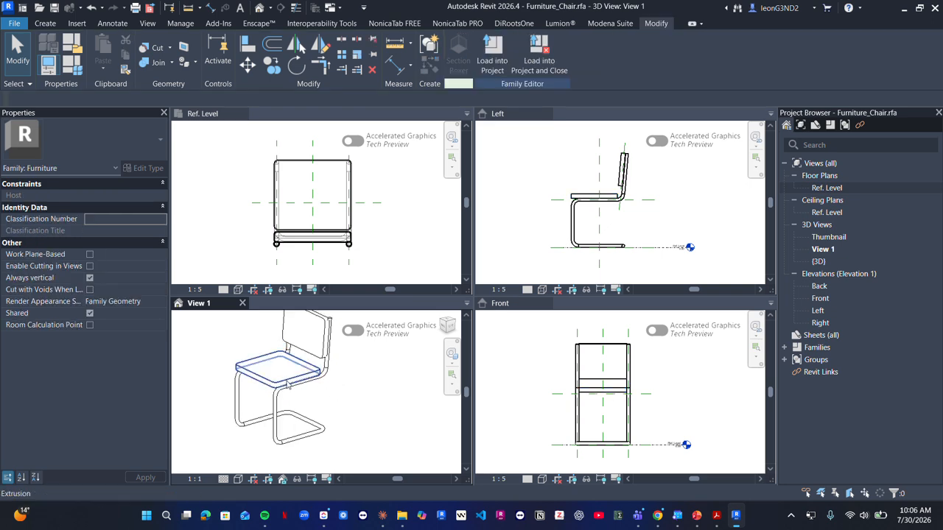
{"action": "scroll", "coordinate": [581, 198], "scroll_direction": "up", "scroll_amount": 1}
{"action": "scroll", "coordinate": [581, 197], "scroll_direction": "up", "scroll_amount": 1}
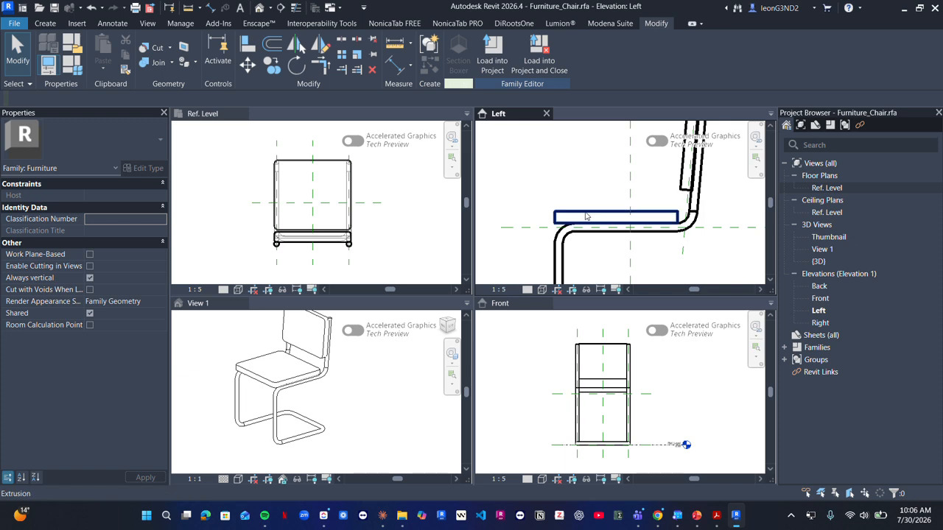
{"action": "left_click", "coordinate": [581, 199]}
{"action": "key", "text": "Escape"}
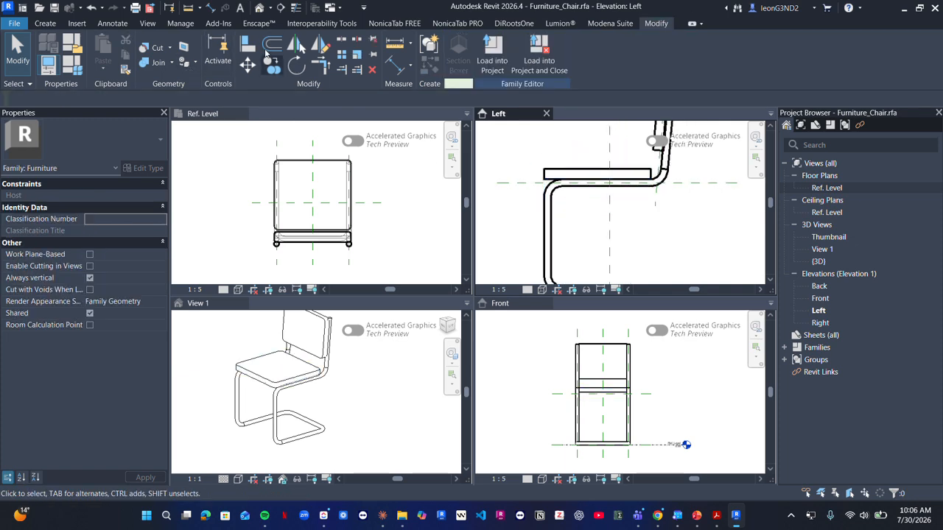
{"action": "left_click", "coordinate": [47, 24]}
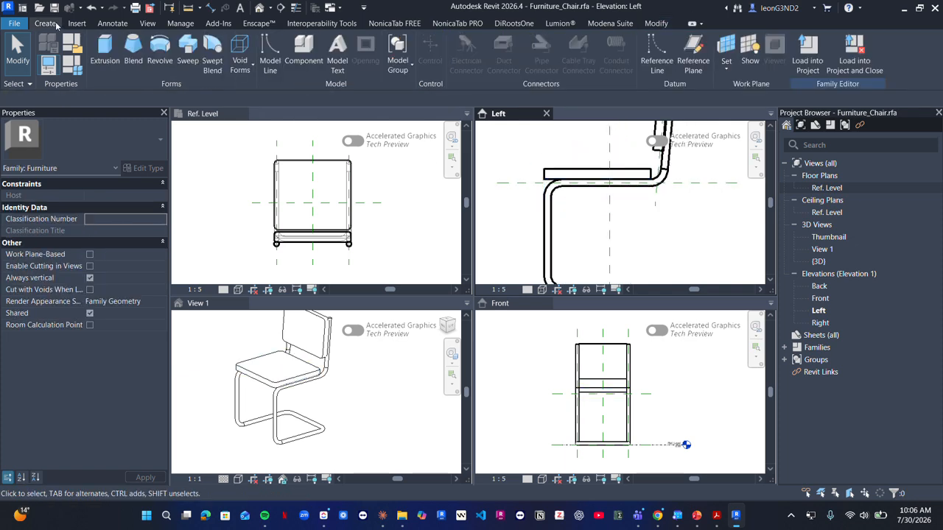
{"action": "left_click", "coordinate": [105, 55]}
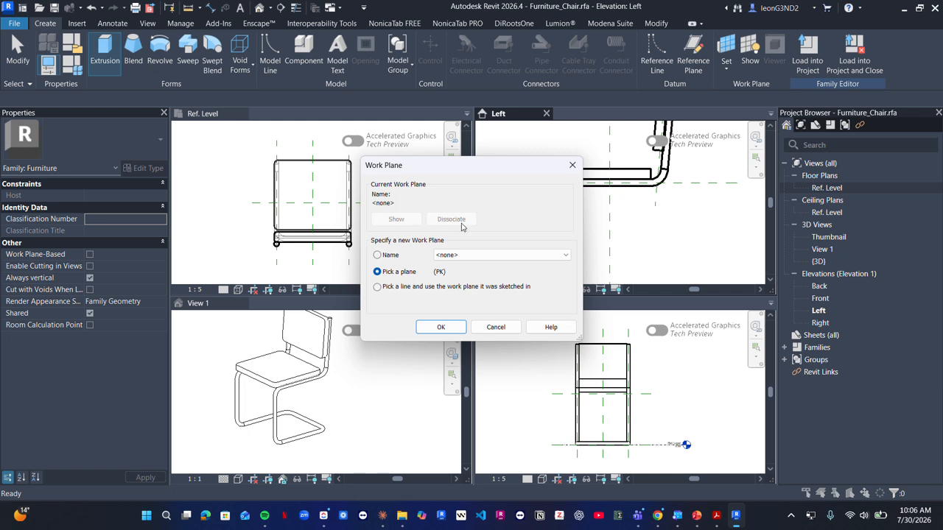
{"action": "left_click", "coordinate": [440, 327]}
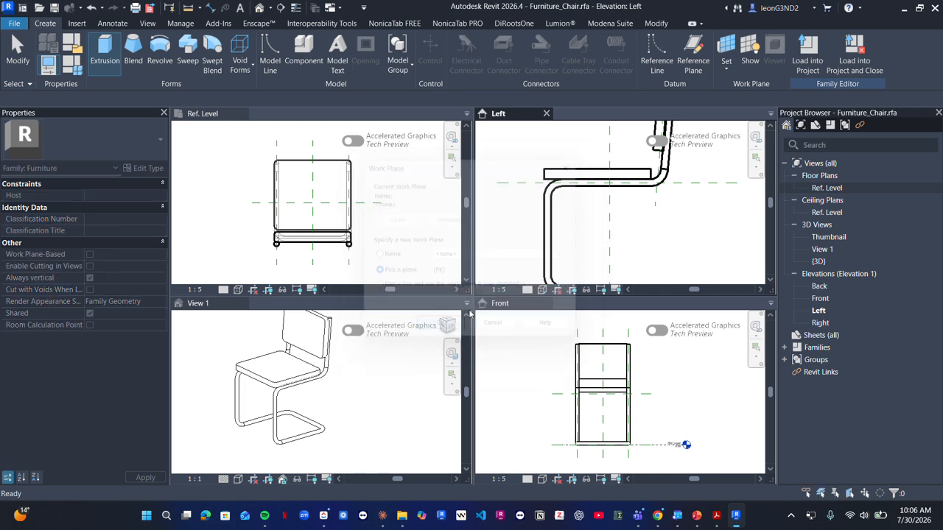
{"action": "scroll", "coordinate": [545, 155], "scroll_direction": "up", "scroll_amount": 3}
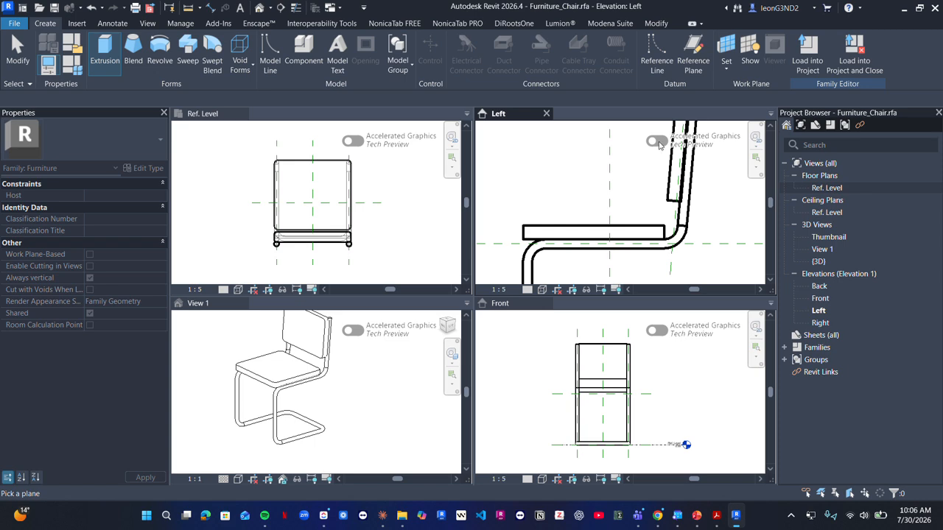
{"action": "left_click", "coordinate": [692, 55]}
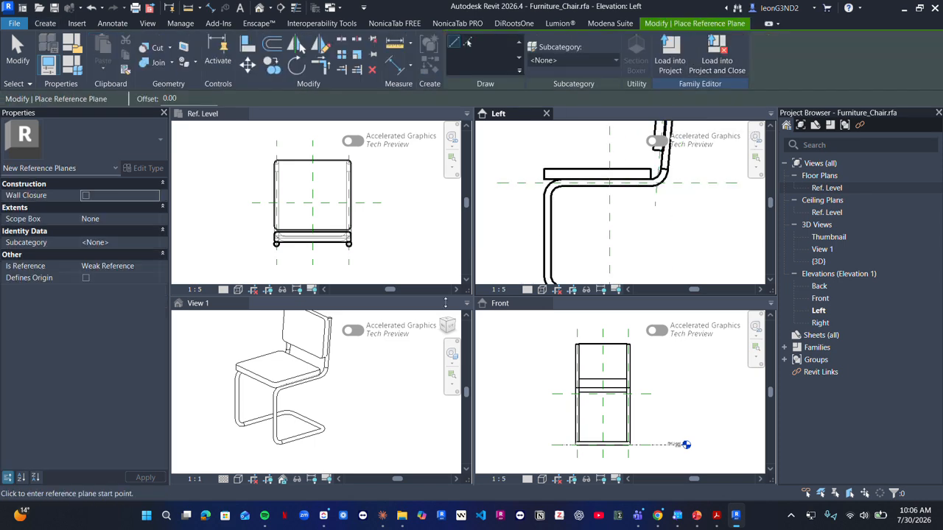
{"action": "scroll", "coordinate": [310, 388], "scroll_direction": "up", "scroll_amount": 2}
{"action": "left_click", "coordinate": [309, 388]}
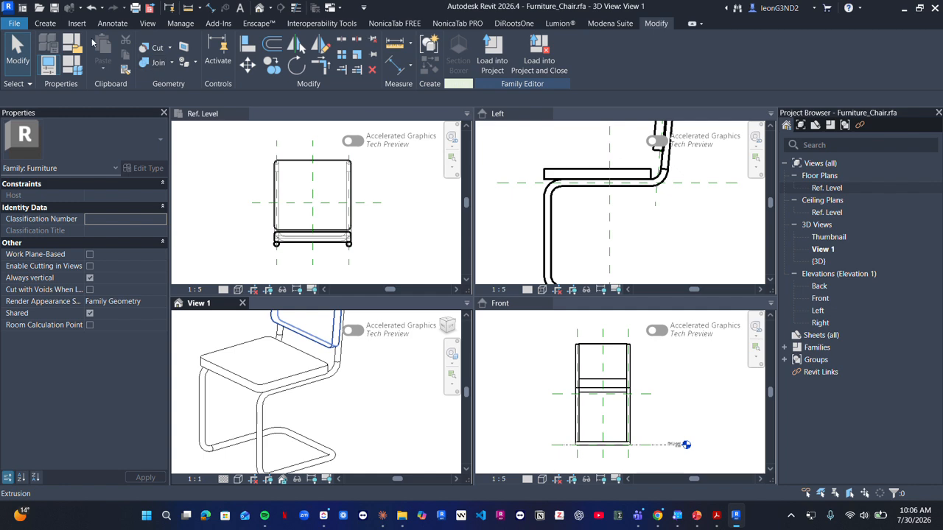
Step: Start an extrusion and set its work plane by picking the side face of the chair's seat
{"action": "left_click", "coordinate": [45, 23]}
{"action": "left_click", "coordinate": [120, 53]}
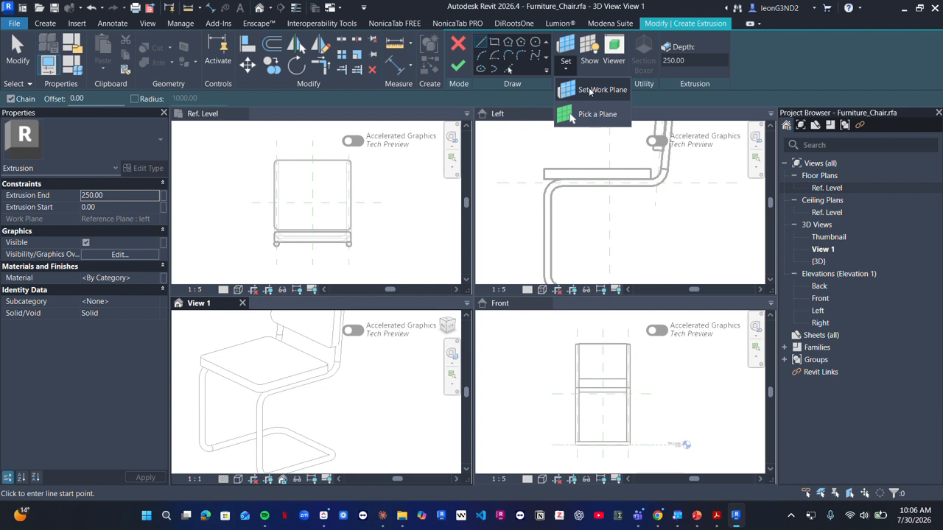
{"action": "key", "text": "Escape"}
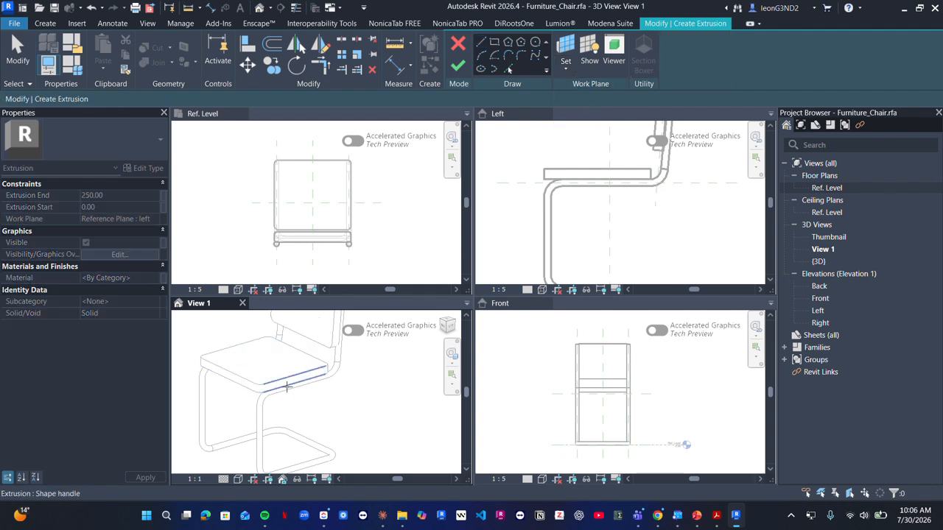
{"action": "key", "text": "l"}
{"action": "key", "text": "i"}
{"action": "scroll", "coordinate": [545, 199], "scroll_direction": "up", "scroll_amount": 2}
{"action": "left_click", "coordinate": [546, 199]}
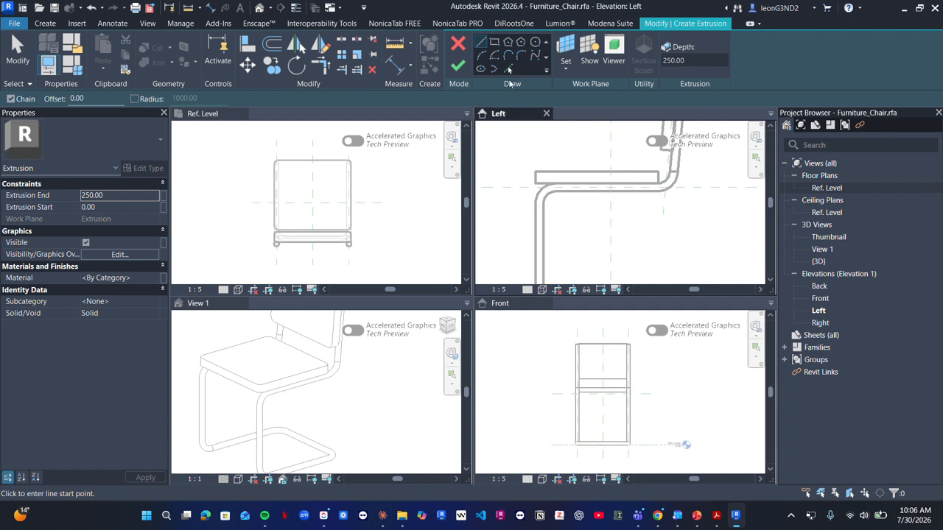
Step: Create sketch lines from the top and bottom edges of the seat profile in the Left elevation using Pick Lines
{"action": "left_click", "coordinate": [507, 69]}
{"action": "left_click", "coordinate": [537, 179]}
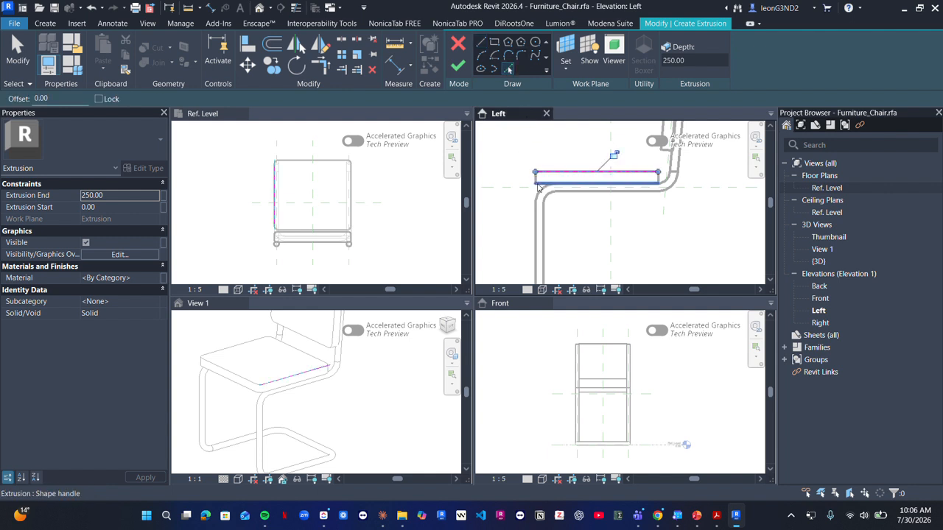
{"action": "left_click", "coordinate": [536, 185]}
{"action": "scroll", "coordinate": [536, 178], "scroll_direction": "up", "scroll_amount": 2}
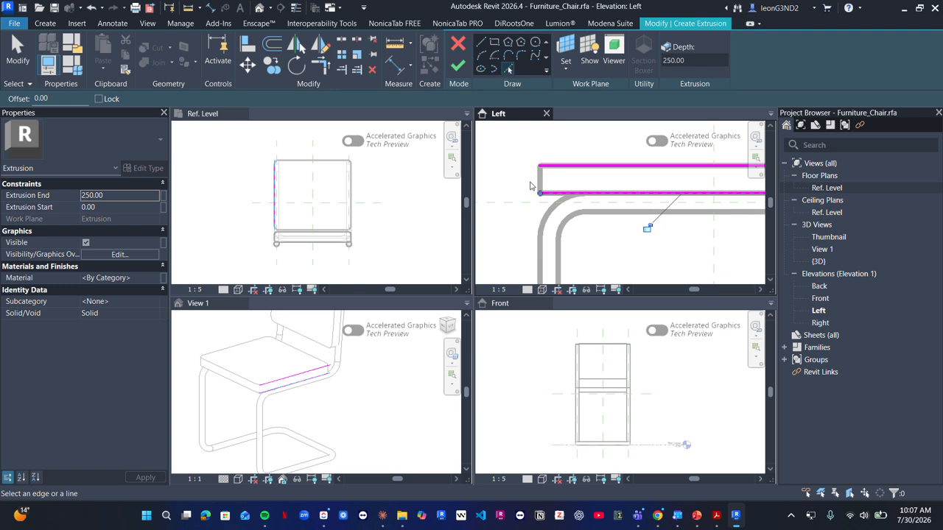
{"action": "scroll", "coordinate": [534, 185], "scroll_direction": "down", "scroll_amount": 2}
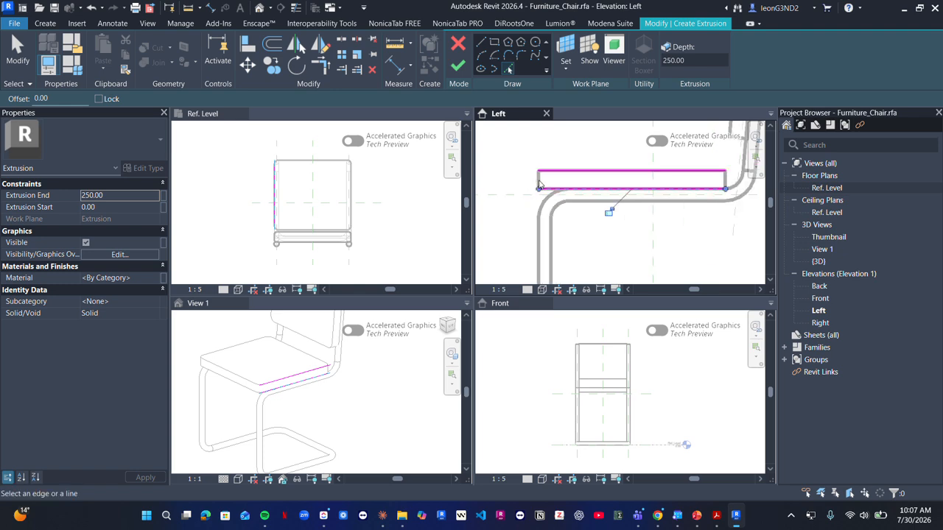
{"action": "scroll", "coordinate": [617, 177], "scroll_direction": "up", "scroll_amount": 2}
{"action": "scroll", "coordinate": [681, 196], "scroll_direction": "down", "scroll_amount": 1}
Step: Draw the two short vertical lines at the front and back of the seat profile to close the rectangular sketch
{"action": "left_click", "coordinate": [480, 42]}
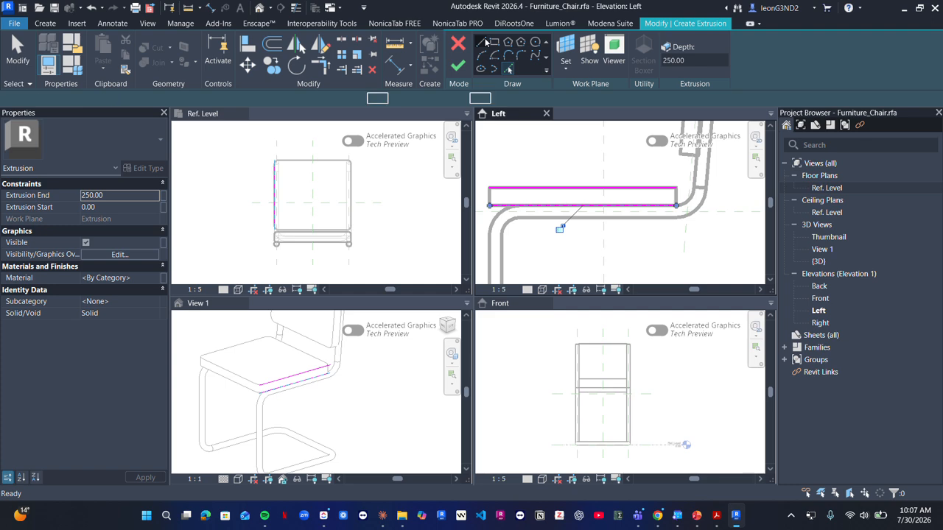
{"action": "left_click", "coordinate": [675, 188]}
{"action": "left_click", "coordinate": [676, 205]}
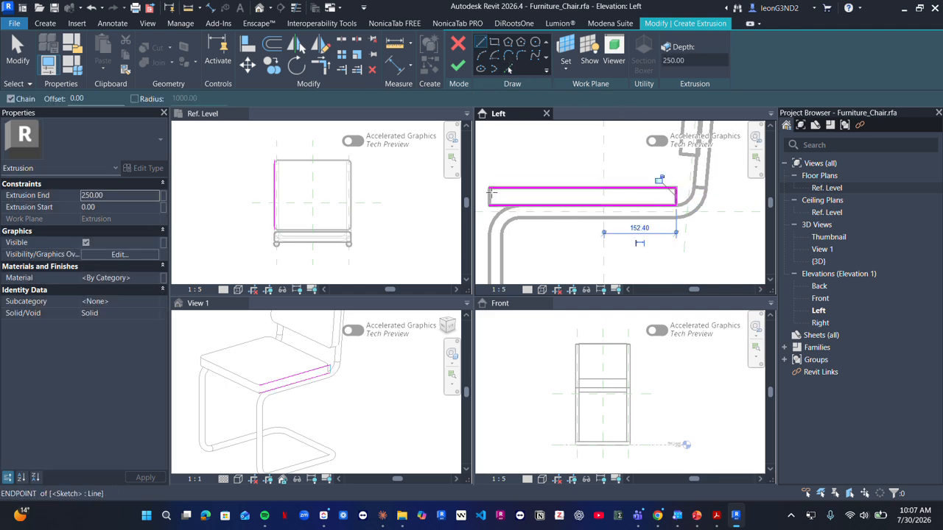
{"action": "left_click", "coordinate": [489, 188]}
{"action": "left_click", "coordinate": [489, 204]}
{"action": "key", "text": "Escape"}
{"action": "key", "text": "Escape"}
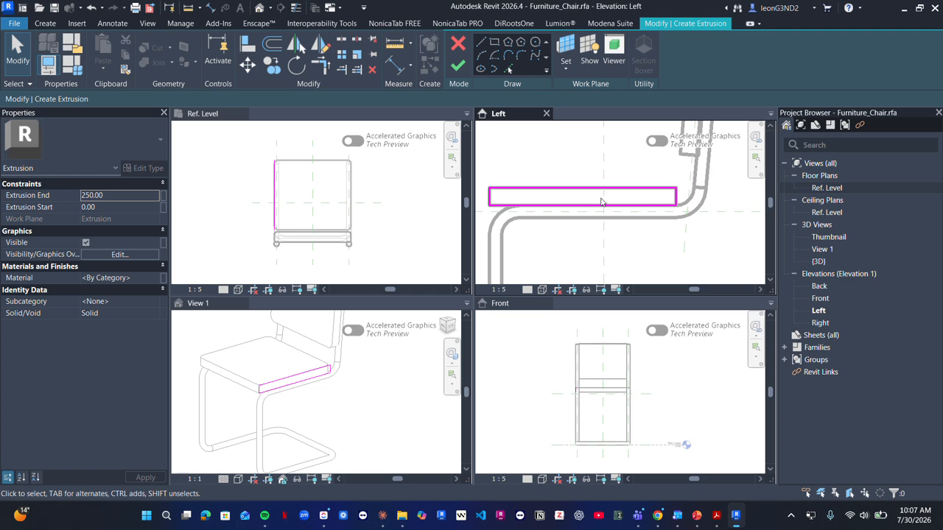
Step: Finish the 250 mm deep extrusion and raise it above the original seat
{"action": "scroll", "coordinate": [598, 200], "scroll_direction": "down", "scroll_amount": 2}
{"action": "middle_click_drag", "start_coordinate": [596, 206], "coordinate": [600, 206]}
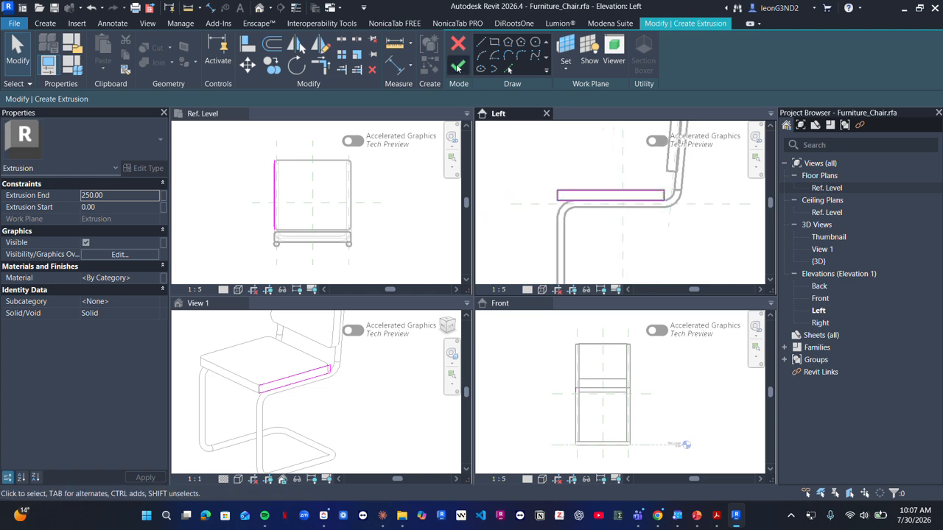
{"action": "left_click", "coordinate": [457, 67]}
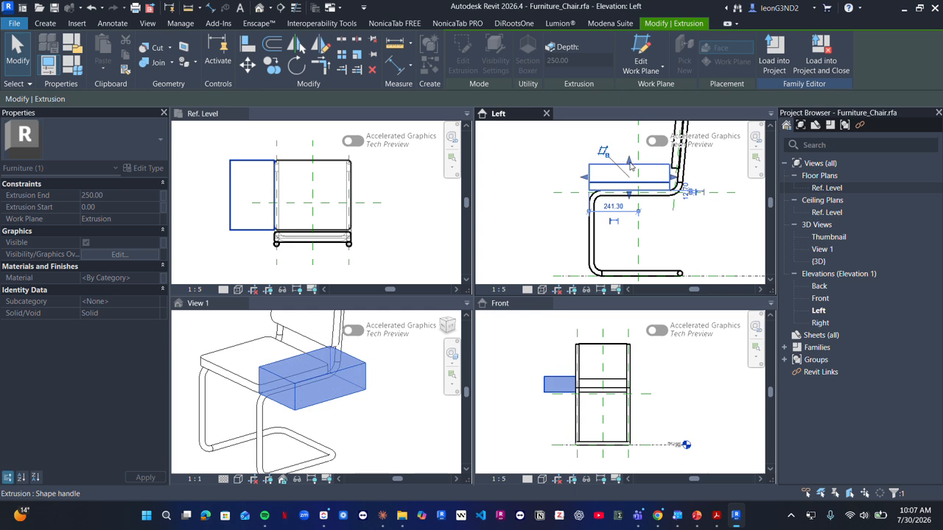
{"action": "key", "text": "Escape"}
{"action": "scroll", "coordinate": [293, 388], "scroll_direction": "up", "scroll_amount": 3}
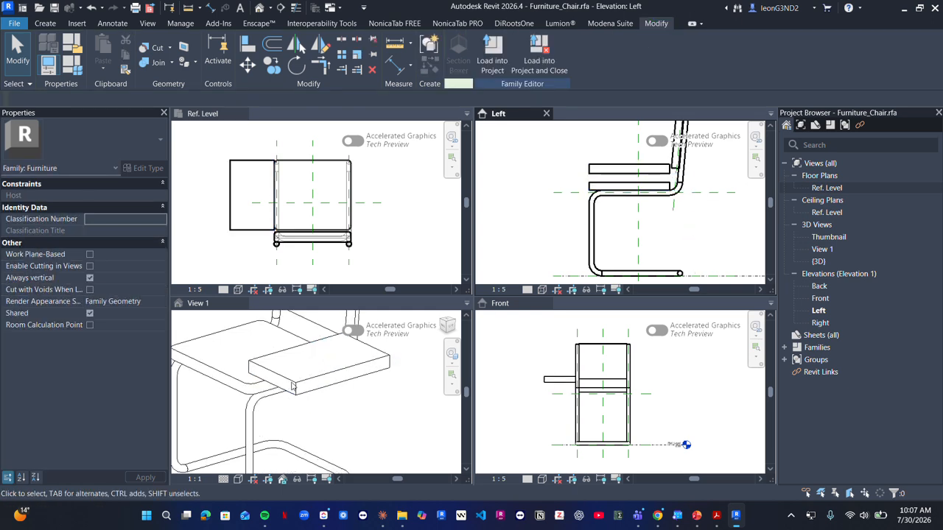
Step: Select the original seat in the 3D view and compare its position with the new block from another angle
{"action": "left_click", "coordinate": [292, 386]}
{"action": "scroll", "coordinate": [355, 380], "scroll_direction": "down", "scroll_amount": 2}
{"action": "left_click", "coordinate": [253, 377]}
{"action": "scroll", "coordinate": [252, 377], "scroll_direction": "up", "scroll_amount": 1}
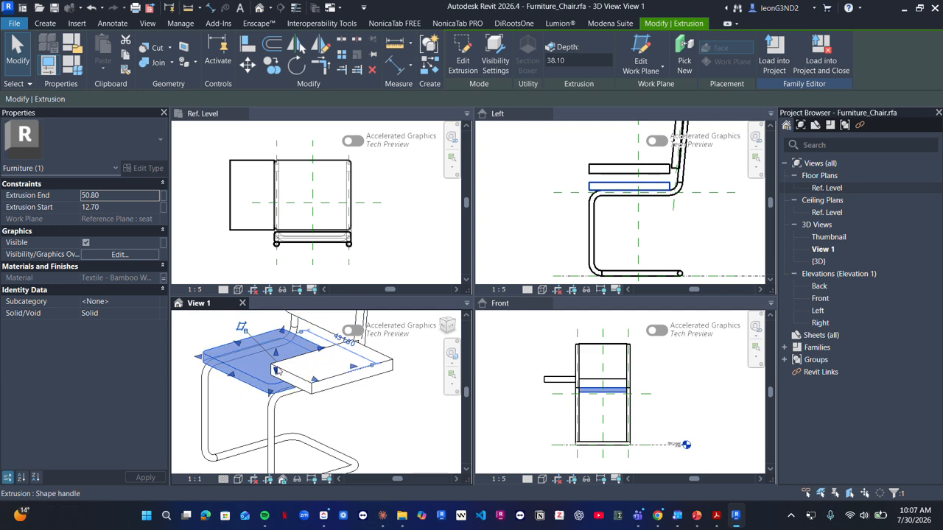
{"action": "scroll", "coordinate": [276, 371], "scroll_direction": "down", "scroll_amount": 2}
{"action": "middle_click_drag", "start_coordinate": [277, 370], "coordinate": [379, 418], "text": "shift"}
{"action": "scroll", "coordinate": [273, 370], "scroll_direction": "up", "scroll_amount": 2}
Step: Stretch the new extrusion across the full seat width, giving it an extrusion start of -431.80 and an end of 0.00
{"action": "left_click", "coordinate": [620, 177]}
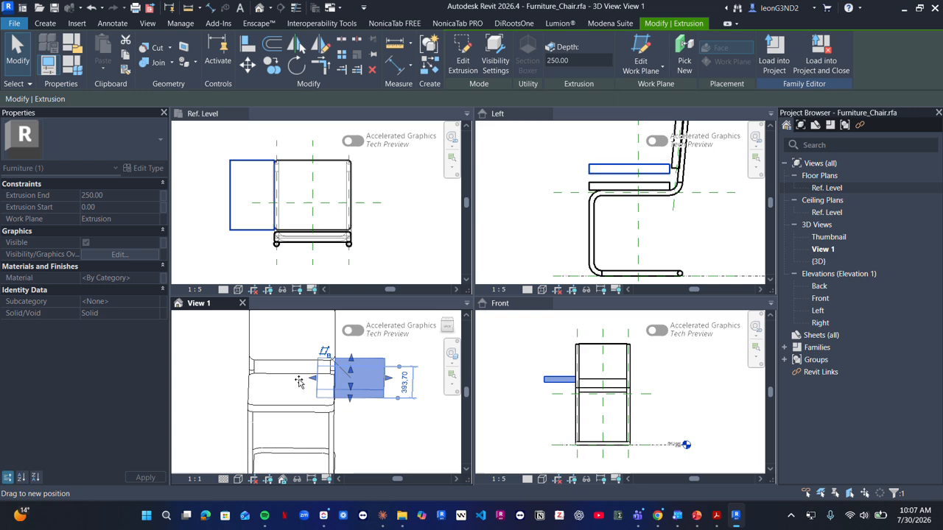
{"action": "left_click", "coordinate": [380, 370]}
{"action": "left_click_drag", "start_coordinate": [390, 379], "coordinate": [335, 384]}
{"action": "middle_click_drag", "start_coordinate": [335, 384], "coordinate": [339, 410], "text": "shift"}
{"action": "left_click", "coordinate": [375, 417]}
{"action": "middle_click_drag", "start_coordinate": [284, 464], "coordinate": [279, 369]}
{"action": "left_click", "coordinate": [271, 363]}
{"action": "key", "text": "Escape"}
{"action": "left_click", "coordinate": [279, 369]}
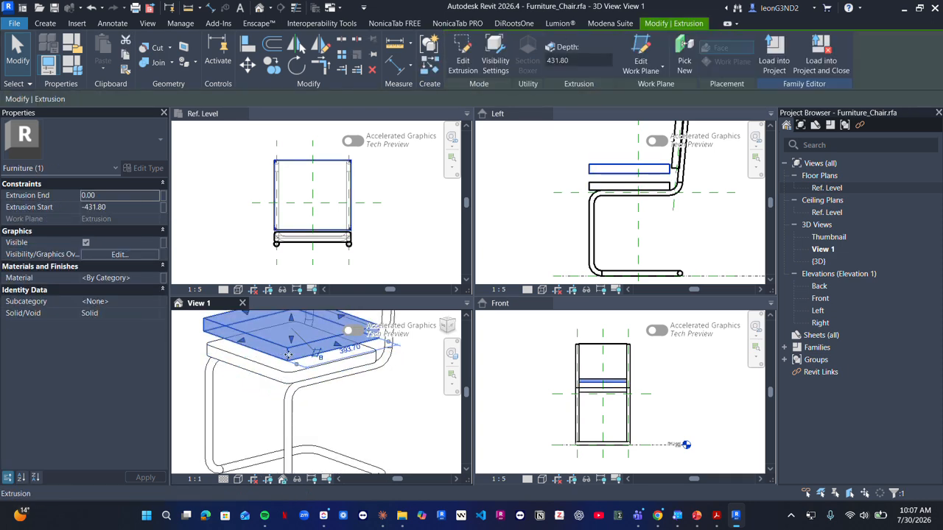
Step: Delete the added extrusion above the seat
{"action": "scroll", "coordinate": [343, 410], "scroll_direction": "down", "scroll_amount": 1}
{"action": "middle_click_drag", "start_coordinate": [343, 412], "coordinate": [321, 440]}
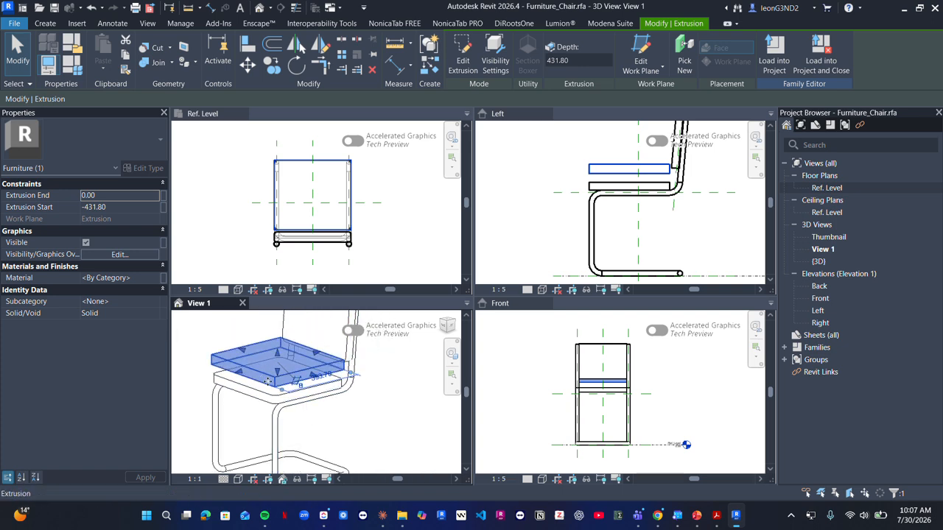
{"action": "middle_click_drag", "start_coordinate": [271, 379], "coordinate": [329, 431], "text": "shift"}
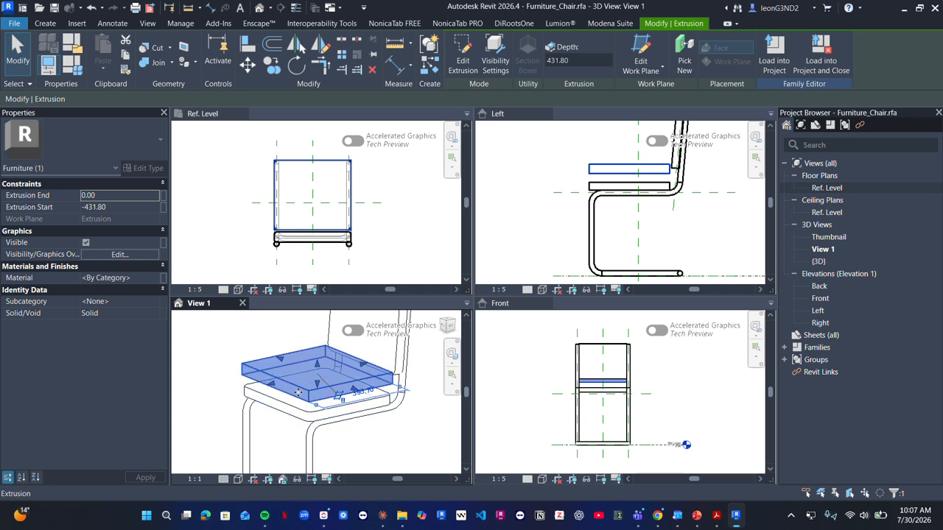
{"action": "key", "text": "Escape"}
Step: Inspect the family parameter associated with the seat's material and the settings for a new material parameter, leaving both unchanged
{"action": "left_click", "coordinate": [298, 417]}
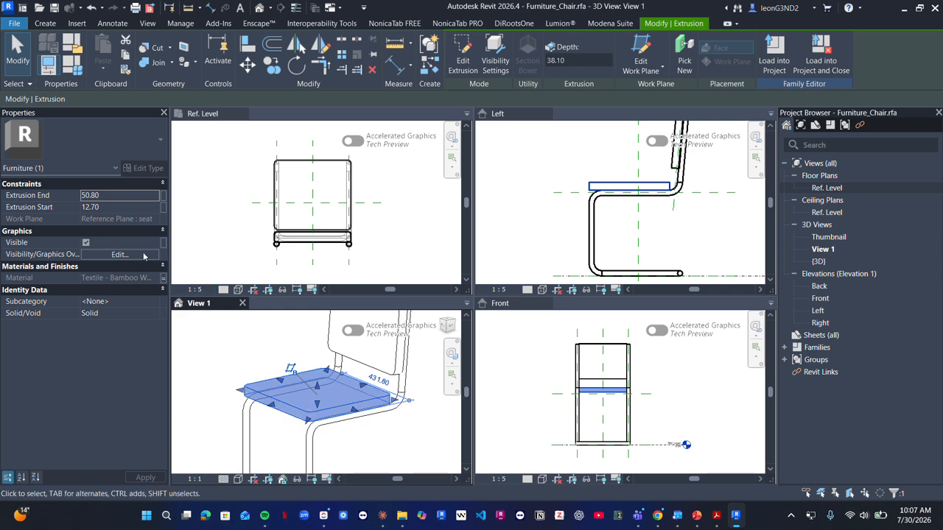
{"action": "left_click", "coordinate": [163, 278]}
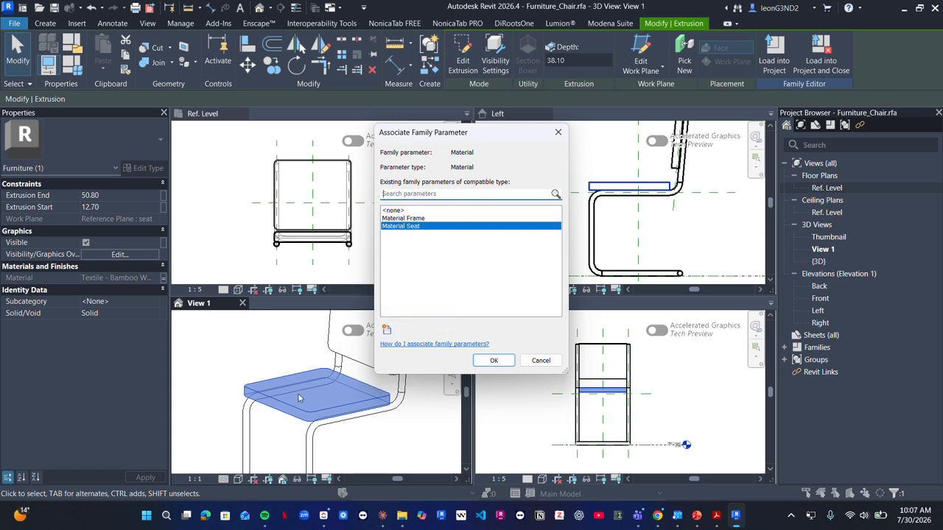
{"action": "left_click", "coordinate": [388, 331]}
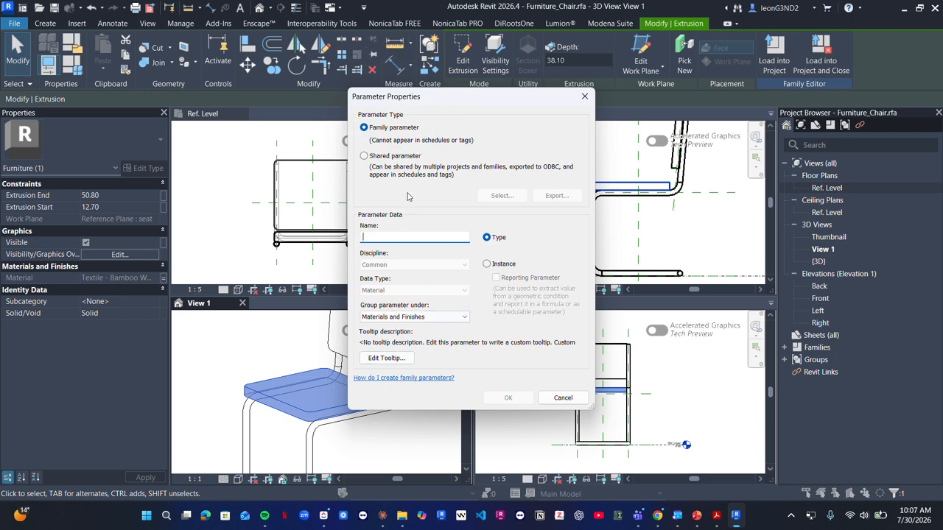
{"action": "left_click", "coordinate": [563, 397]}
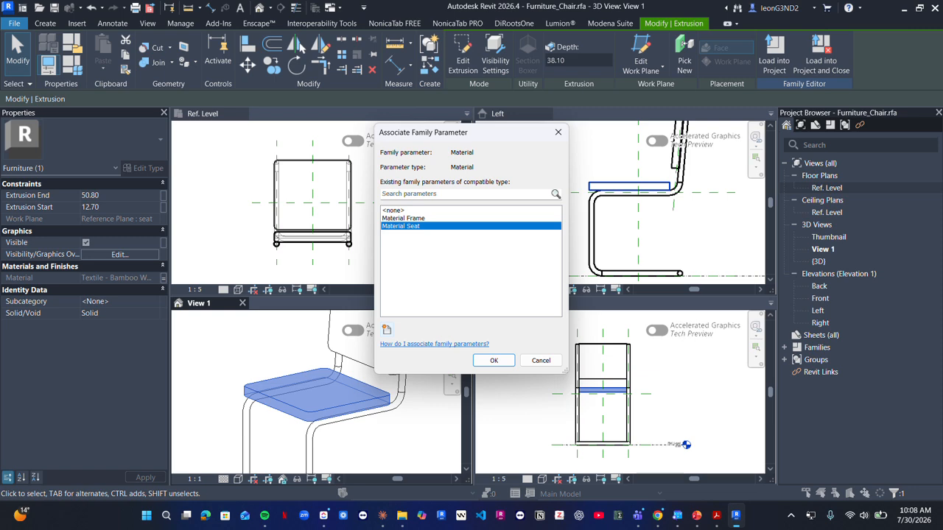
{"action": "left_click", "coordinate": [545, 360]}
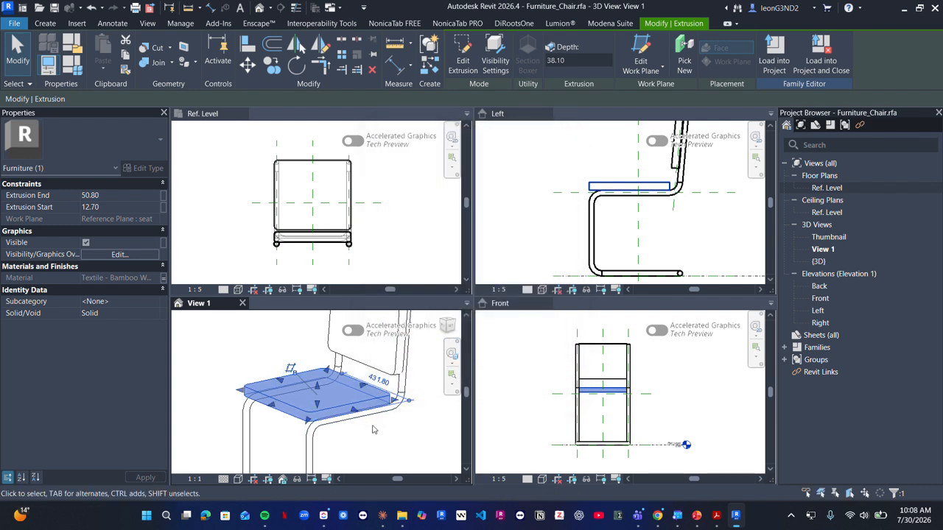
{"action": "key", "text": "Escape"}
Step: Start a Revolve and choose the Start-End-Radius Arc for its boundary line
{"action": "mouse_move", "coordinate": [324, 412]}
{"action": "middle_mouse_down", "text": "shift"}
{"action": "mouse_move", "coordinate": [344, 413]}
{"action": "mouse_move", "coordinate": [310, 415]}
{"action": "middle_mouse_up", "text": "shift"}
{"action": "scroll", "coordinate": [646, 229], "scroll_direction": "down", "scroll_amount": 2}
{"action": "middle_click_drag", "start_coordinate": [415, 390], "coordinate": [315, 332], "text": "shift"}
{"action": "left_click", "coordinate": [307, 405]}
{"action": "left_click", "coordinate": [22, 56]}
{"action": "left_click", "coordinate": [45, 23]}
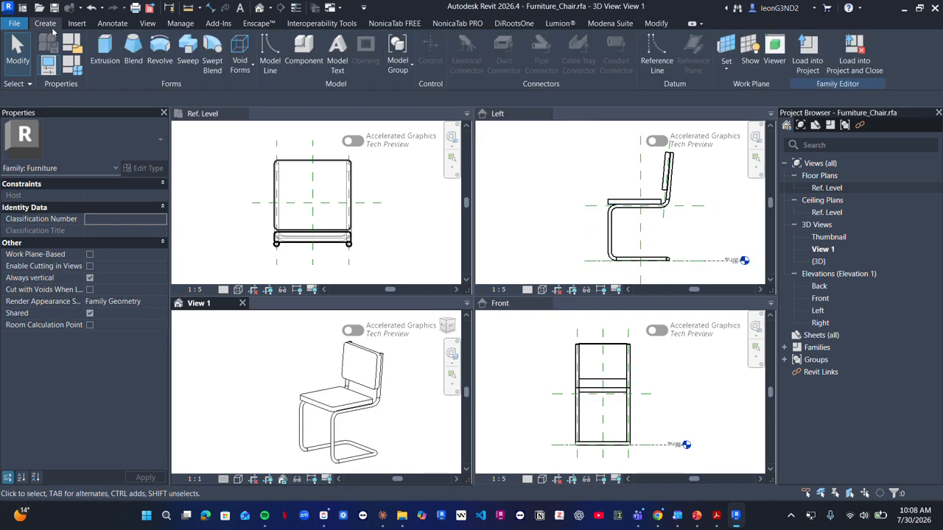
{"action": "left_click", "coordinate": [160, 61]}
{"action": "left_click", "coordinate": [364, 204]}
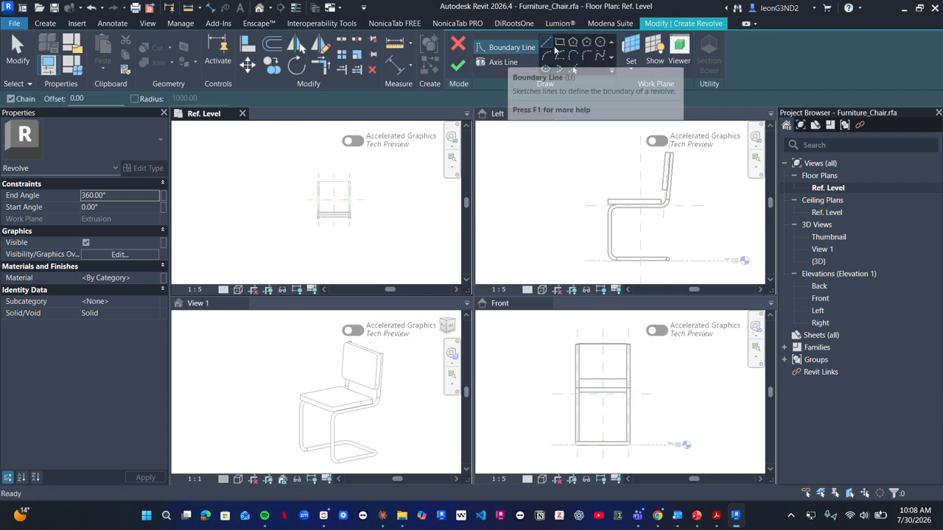
{"action": "left_click", "coordinate": [545, 56]}
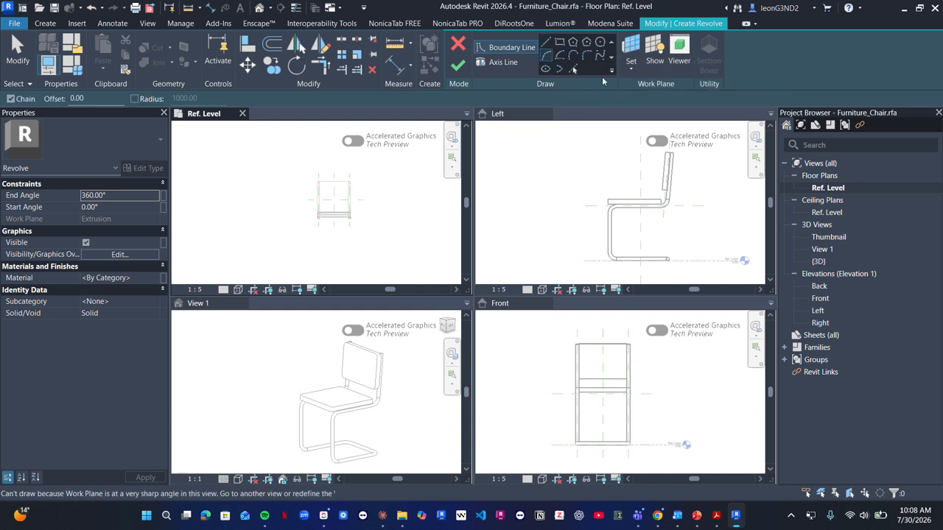
Step: Set the revolve's work plane by picking the top face of the seat in the 3D view
{"action": "left_click", "coordinate": [630, 65]}
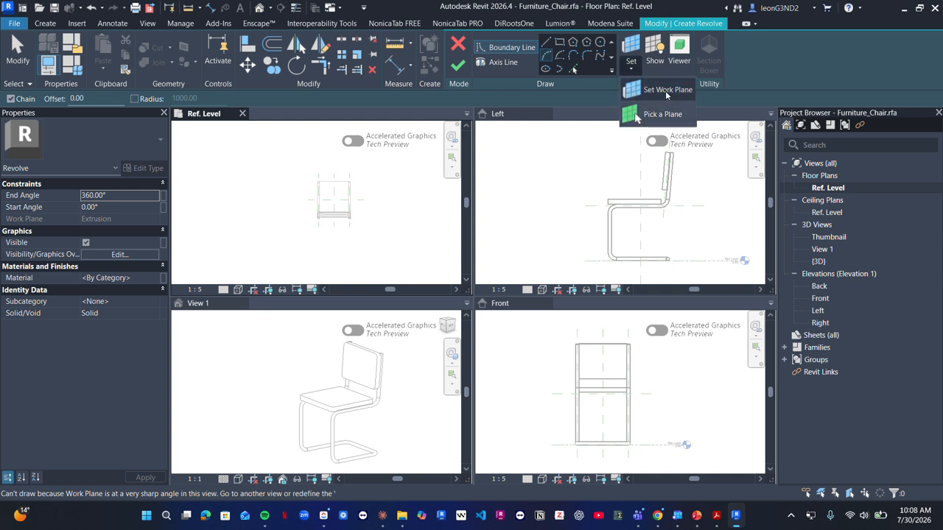
{"action": "left_click", "coordinate": [667, 89]}
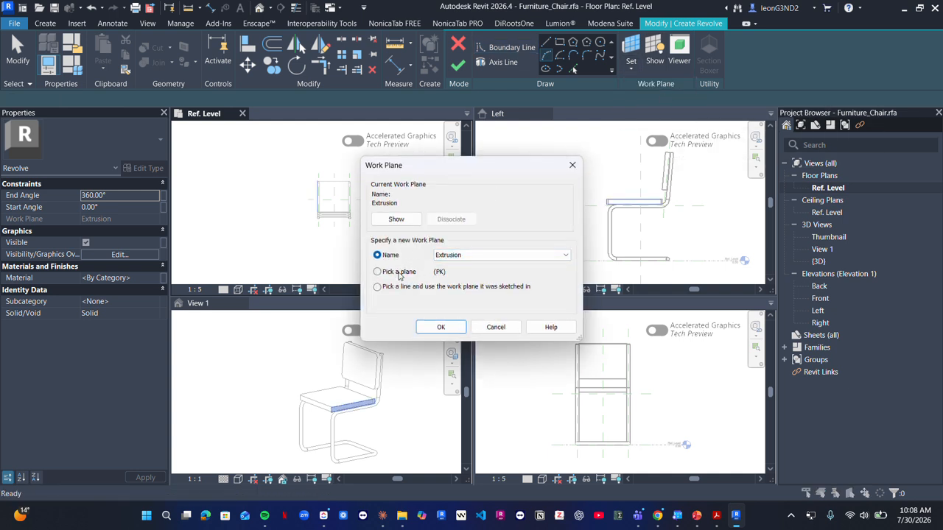
{"action": "left_click", "coordinate": [438, 327]}
{"action": "left_click", "coordinate": [351, 410]}
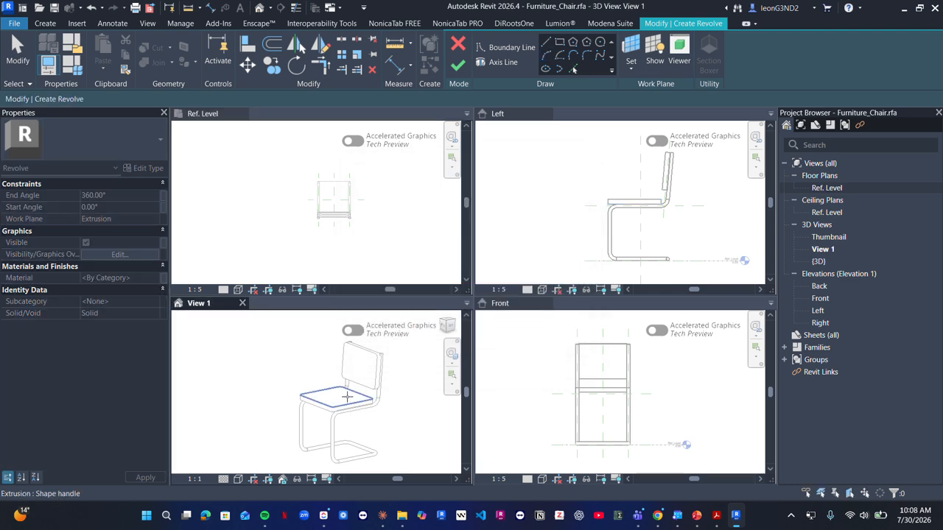
{"action": "left_click", "coordinate": [464, 373]}
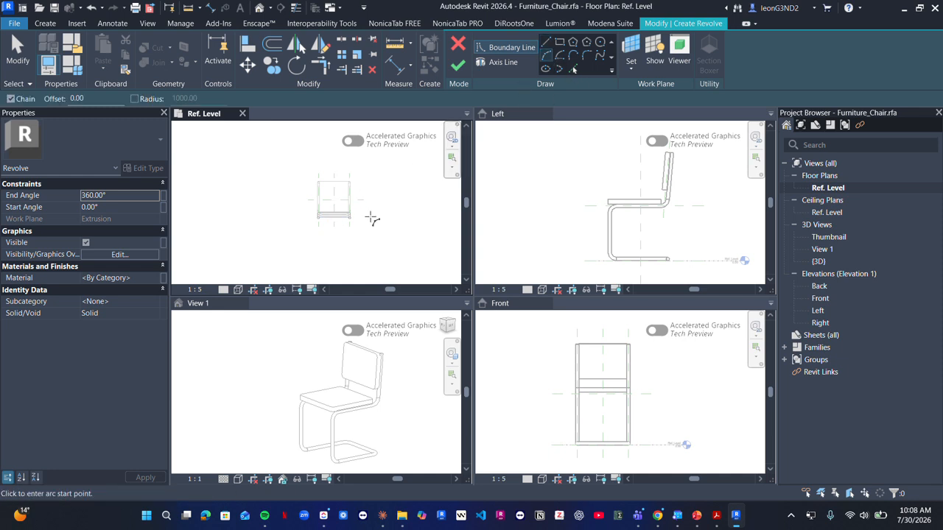
Step: Draw an upward-curving boundary arc beside the chair in the Ref. Level plan
{"action": "left_click", "coordinate": [380, 211]}
{"action": "middle_click_drag", "start_coordinate": [414, 200], "coordinate": [322, 218]}
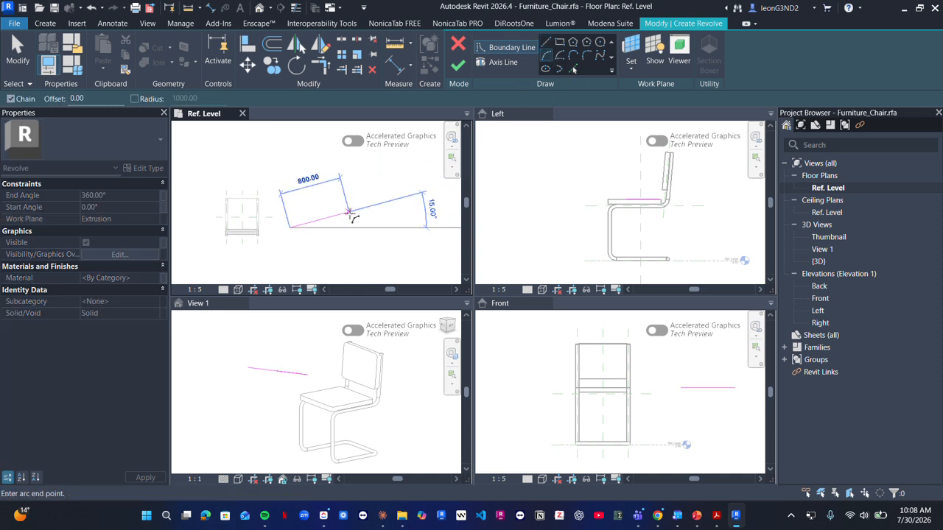
{"action": "left_click", "coordinate": [358, 227]}
{"action": "left_click", "coordinate": [350, 206]}
{"action": "key", "text": "Escape"}
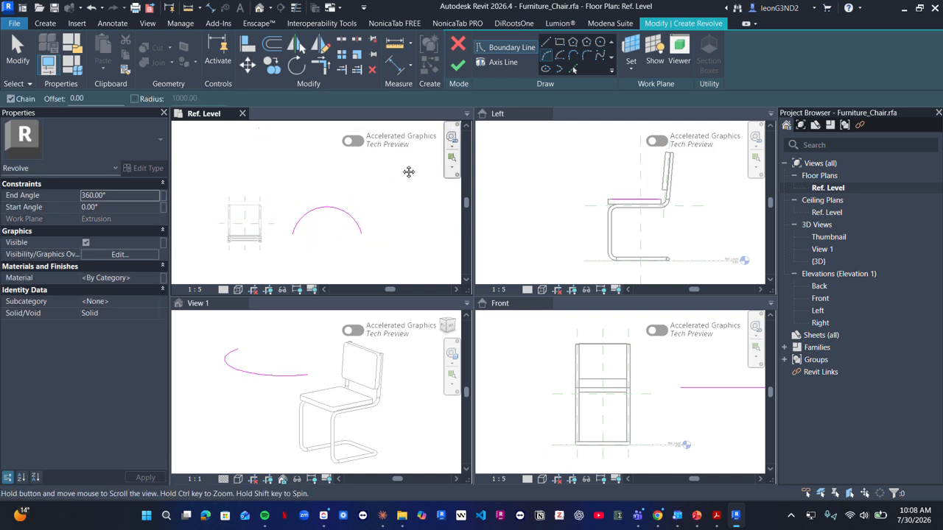
{"action": "left_click", "coordinate": [458, 65]}
{"action": "key", "text": "Escape"}
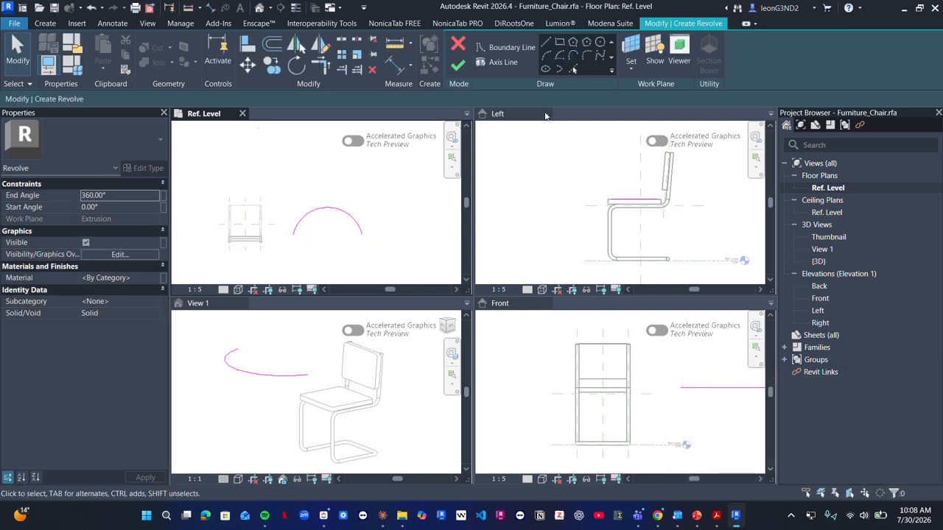
Step: Draw a second, downward-curving arc between the first arc's endpoints to close the lens-shaped revolve boundary
{"action": "left_click", "coordinate": [546, 44]}
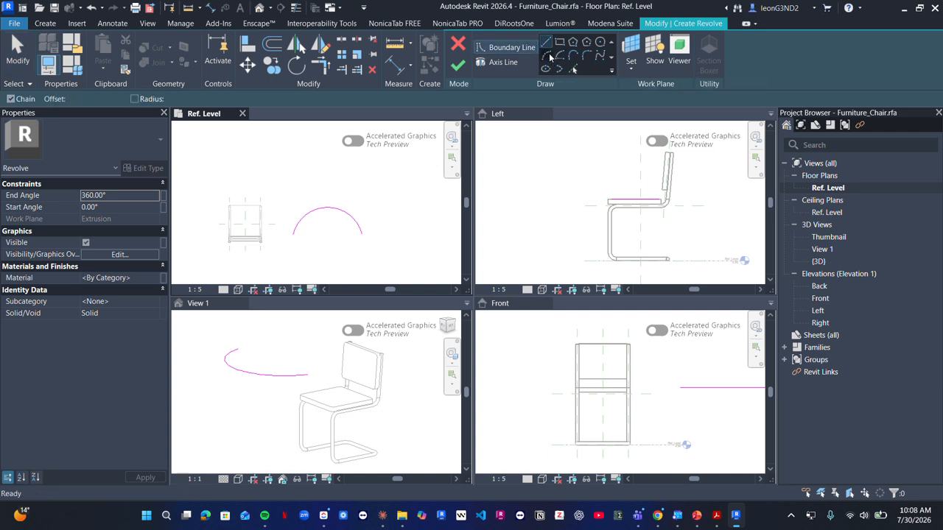
{"action": "left_click", "coordinate": [550, 57]}
{"action": "left_click", "coordinate": [292, 235]}
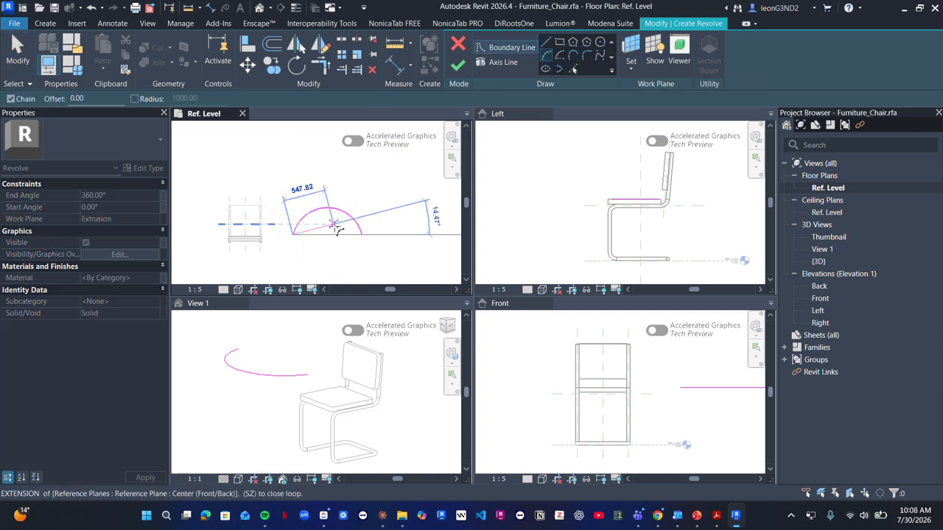
{"action": "left_click", "coordinate": [361, 234]}
{"action": "left_click", "coordinate": [347, 248]}
{"action": "key", "text": "Escape"}
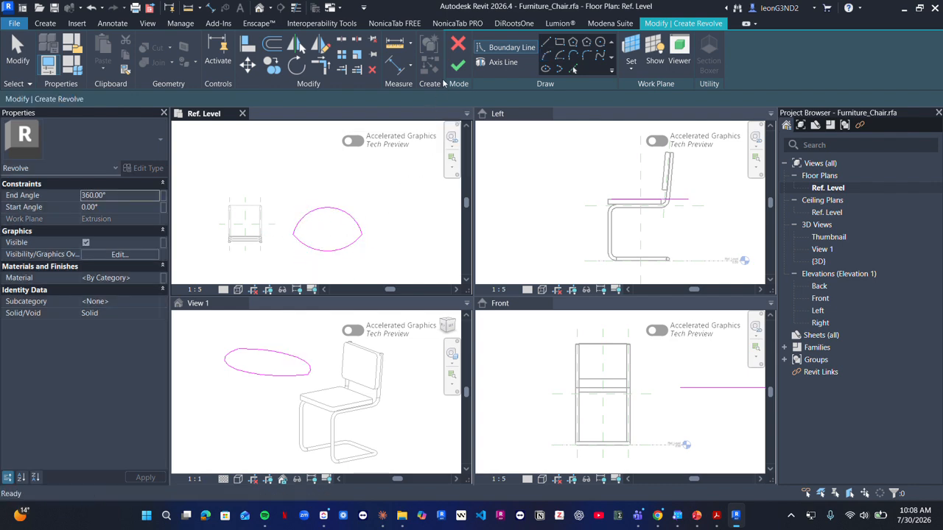
Step: Try to finish the revolve using an axis line drawn between the lens boundary's two corner points
{"action": "left_click", "coordinate": [457, 65]}
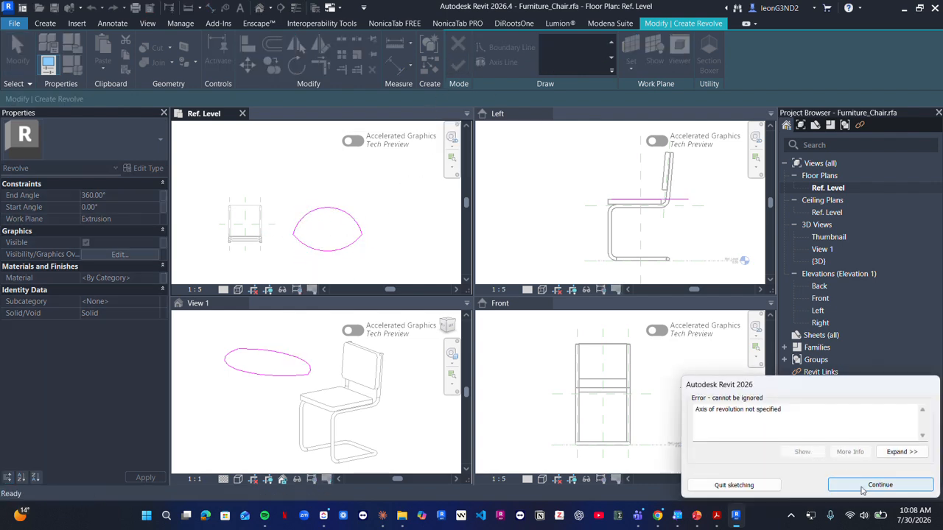
{"action": "left_click", "coordinate": [857, 484]}
{"action": "left_click", "coordinate": [512, 67]}
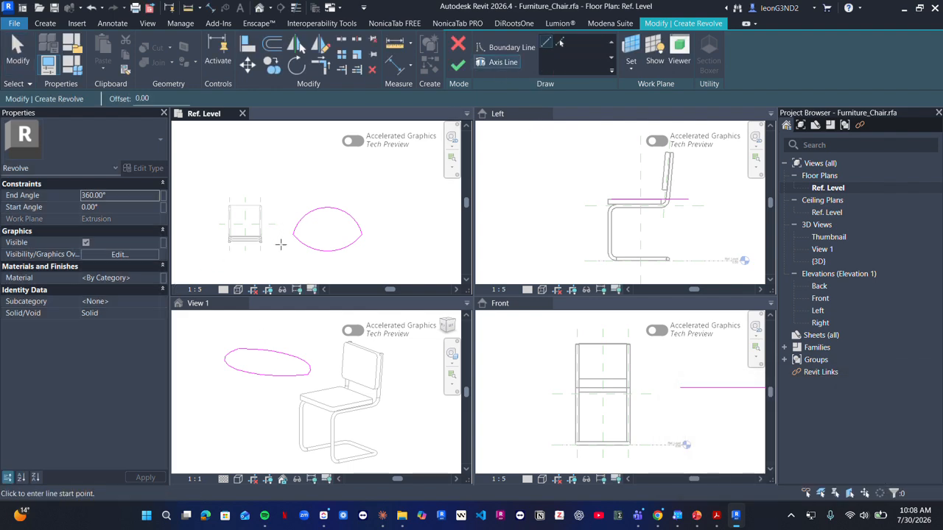
{"action": "left_click", "coordinate": [293, 234]}
{"action": "left_click", "coordinate": [362, 234]}
{"action": "left_click", "coordinate": [457, 65]}
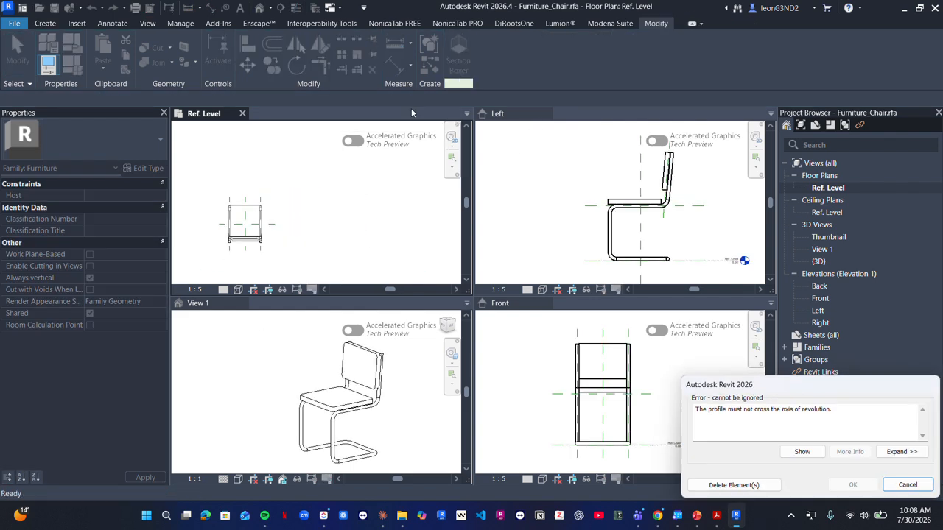
{"action": "key", "text": "Escape"}
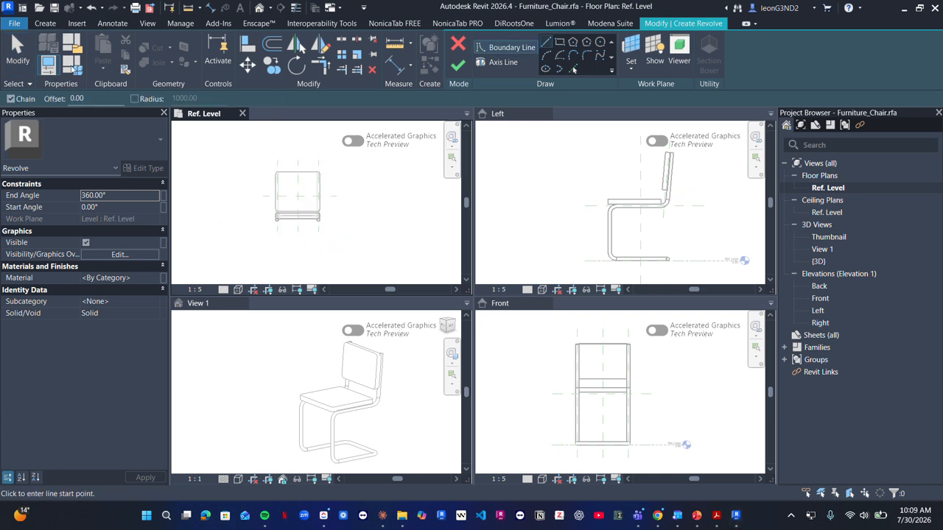
{"action": "left_click", "coordinate": [45, 23]}
{"action": "key", "text": "Escape"}
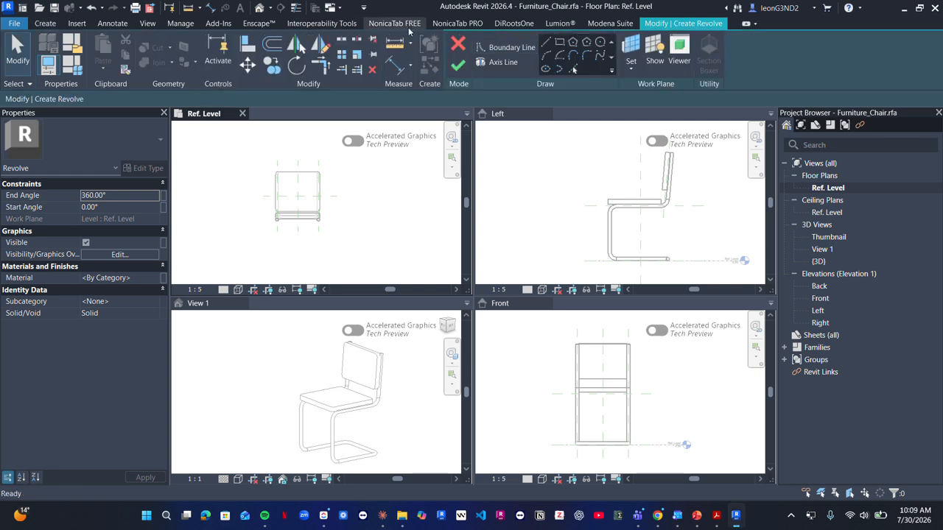
{"action": "left_click", "coordinate": [458, 44]}
{"action": "left_click", "coordinate": [45, 23]}
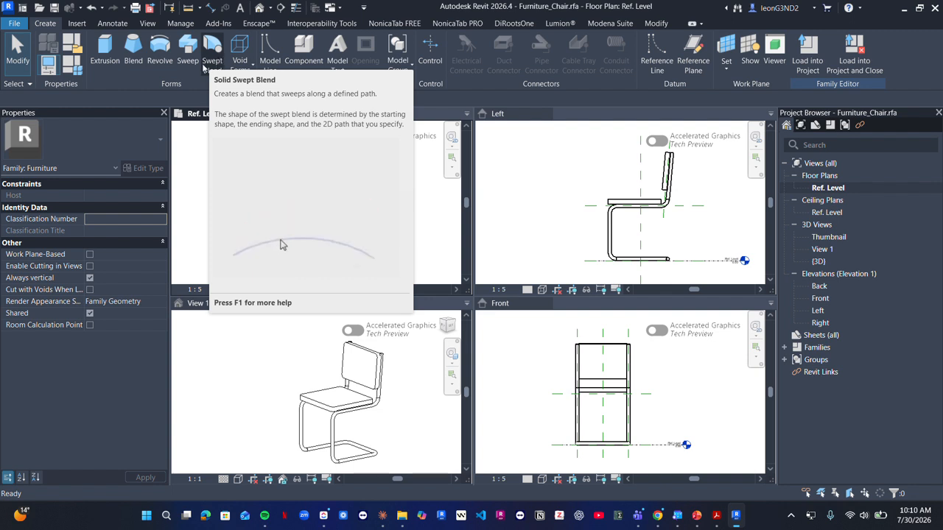
Step: Start a Revolve with the seat's top face picked as its work plane and open the Ref. Level floor plan for sketching
{"action": "left_click", "coordinate": [160, 61]}
{"action": "left_click", "coordinate": [631, 69]}
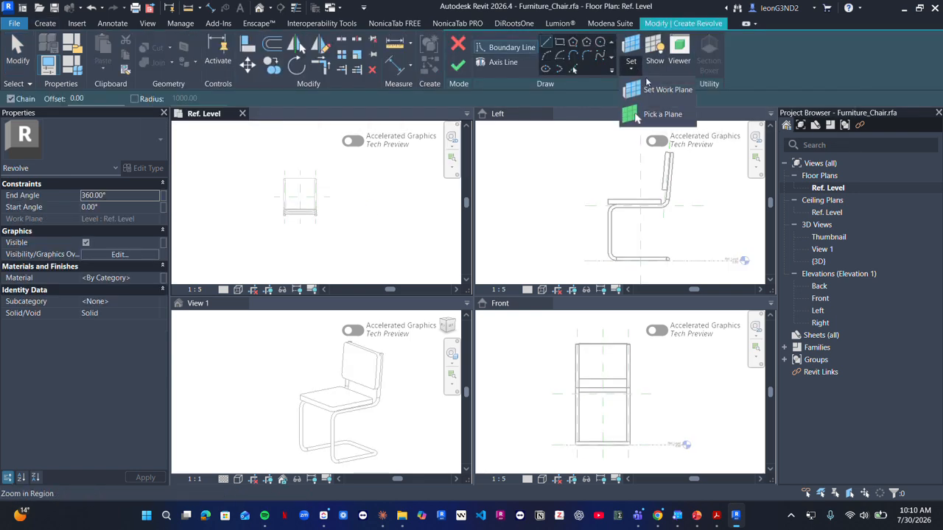
{"action": "left_click", "coordinate": [664, 117]}
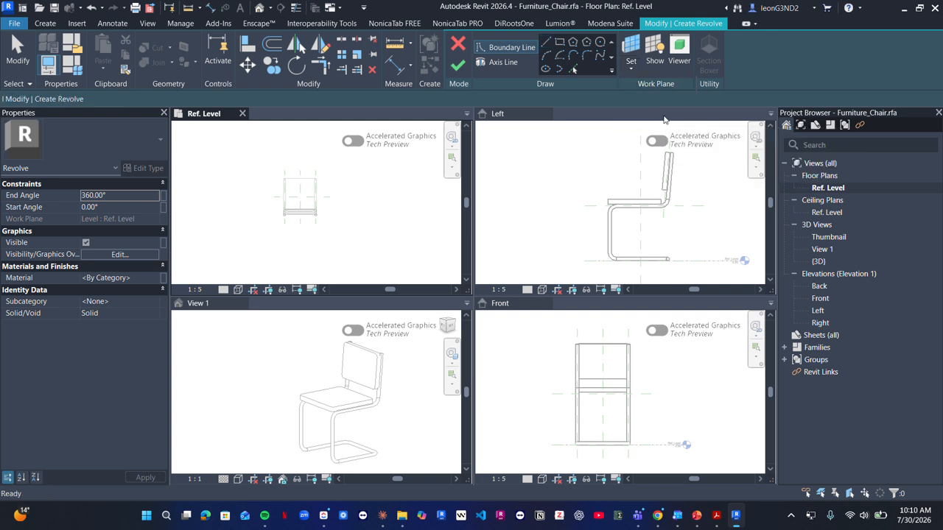
{"action": "scroll", "coordinate": [361, 395], "scroll_direction": "up", "scroll_amount": 2}
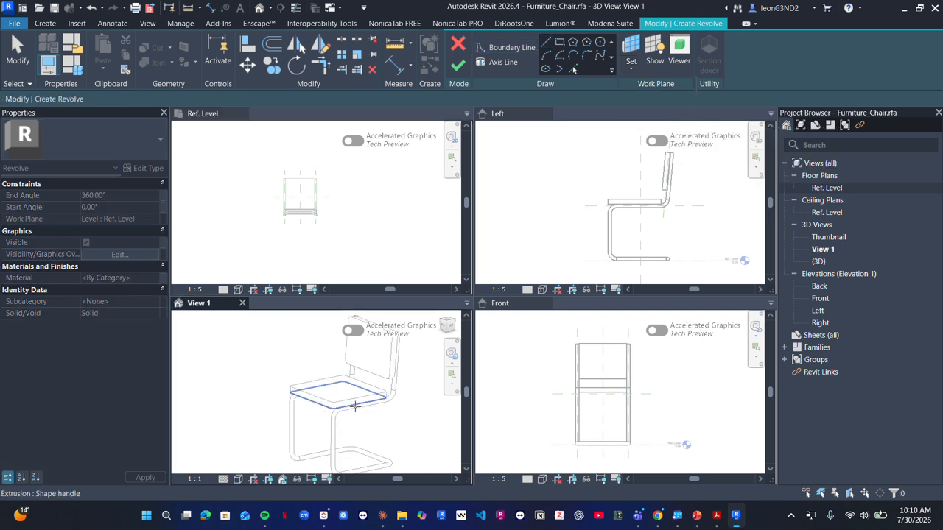
{"action": "left_click", "coordinate": [352, 394]}
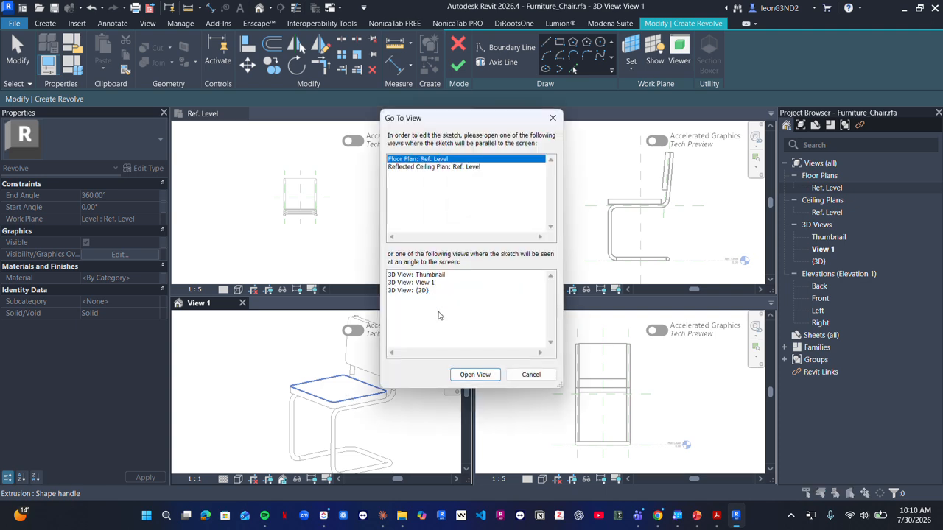
{"action": "left_click", "coordinate": [472, 376]}
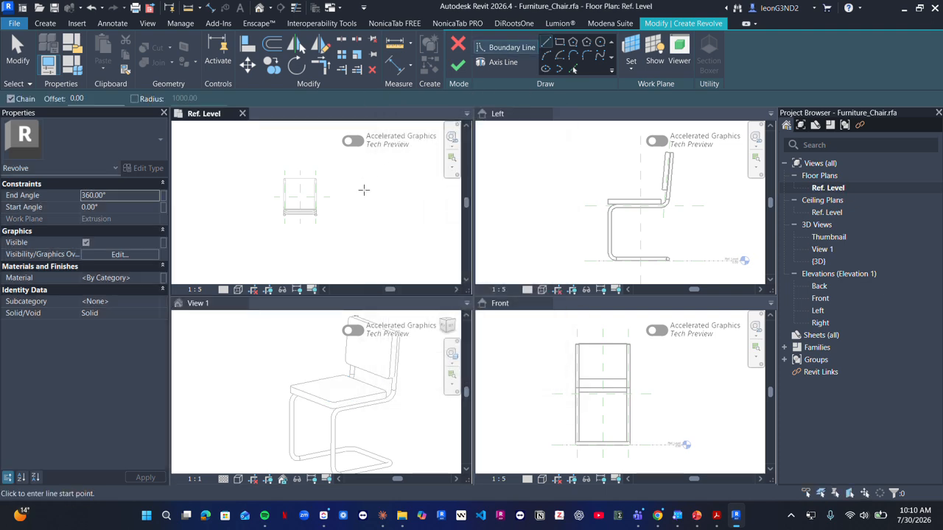
Step: Draw a closed C-shaped boundary from straight lines beside the chair in plan, with a notch about 120 deep facing the chair
{"action": "scroll", "coordinate": [363, 190], "scroll_direction": "up", "scroll_amount": 2}
{"action": "left_click", "coordinate": [341, 181]}
{"action": "left_click", "coordinate": [341, 209]}
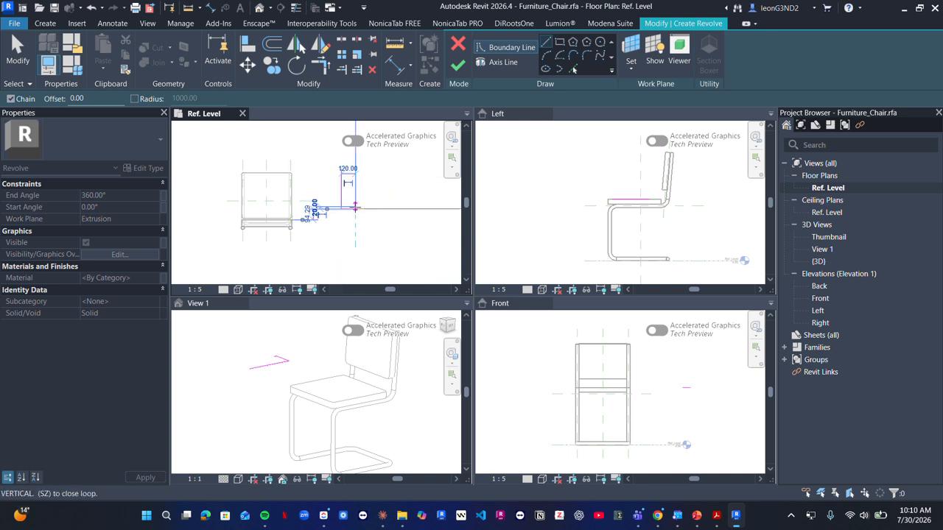
{"action": "left_click", "coordinate": [356, 208]}
{"action": "left_click", "coordinate": [355, 230]}
{"action": "left_click", "coordinate": [341, 229]}
{"action": "left_click", "coordinate": [341, 256]}
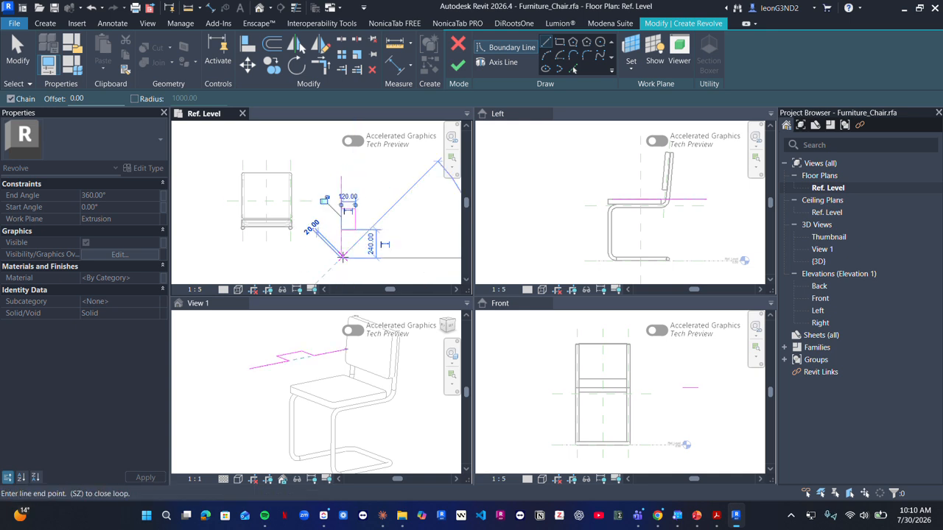
{"action": "left_click", "coordinate": [369, 256]}
{"action": "left_click", "coordinate": [369, 177]}
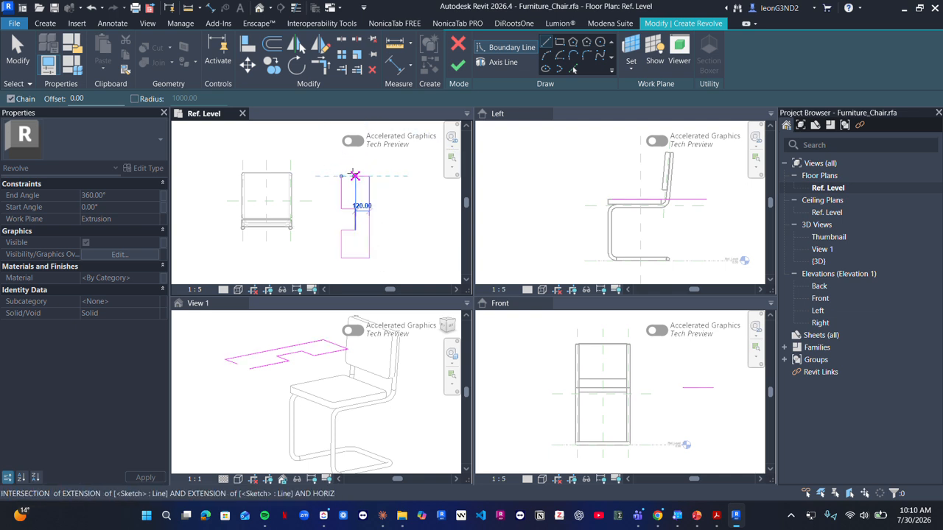
{"action": "left_click", "coordinate": [341, 176]}
{"action": "key", "text": "Escape"}
{"action": "key", "text": "Escape"}
Step: Draw the axis line along the boundary's long straight edge opposite the notch and finish the revolve
{"action": "left_click", "coordinate": [498, 63]}
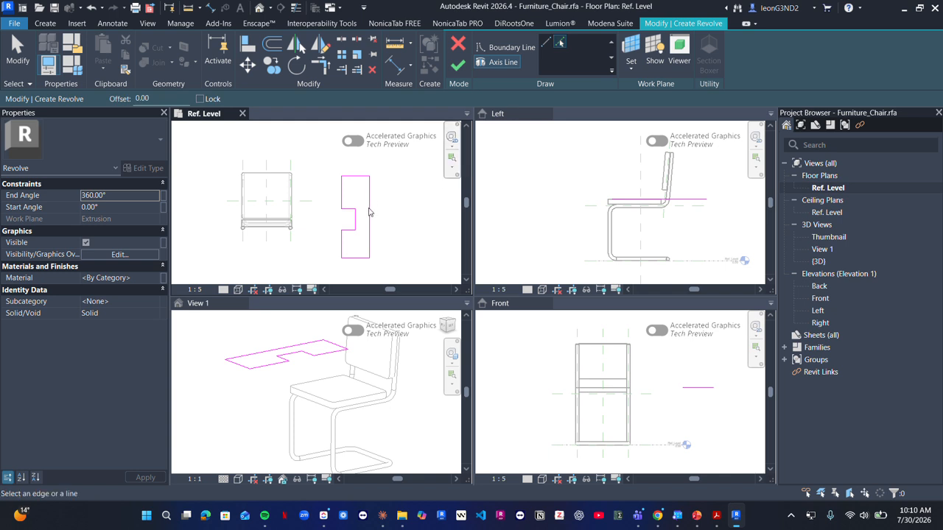
{"action": "scroll", "coordinate": [349, 191], "scroll_direction": "up", "scroll_amount": 2}
{"action": "left_click", "coordinate": [547, 43]}
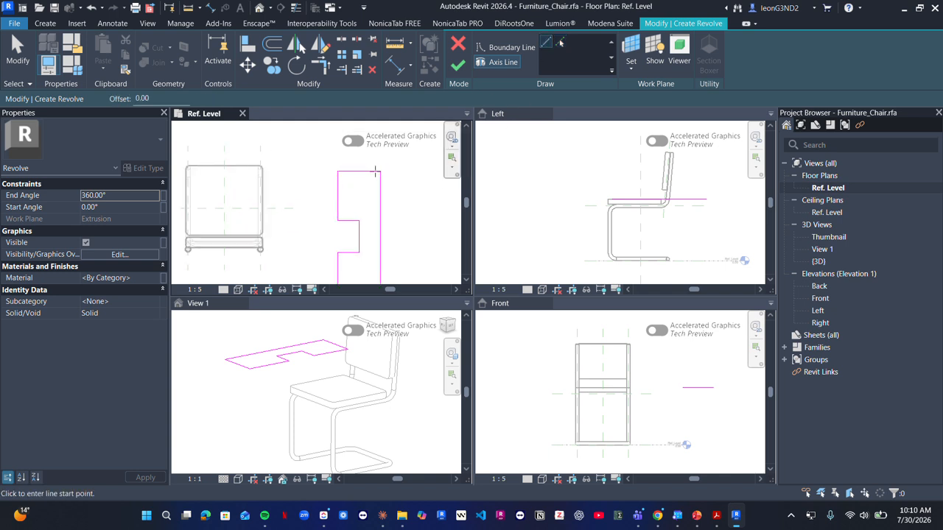
{"action": "key", "text": "Escape"}
{"action": "key", "text": "Escape"}
{"action": "left_click", "coordinate": [504, 62]}
{"action": "key", "text": "Escape"}
{"action": "left_click", "coordinate": [380, 171]}
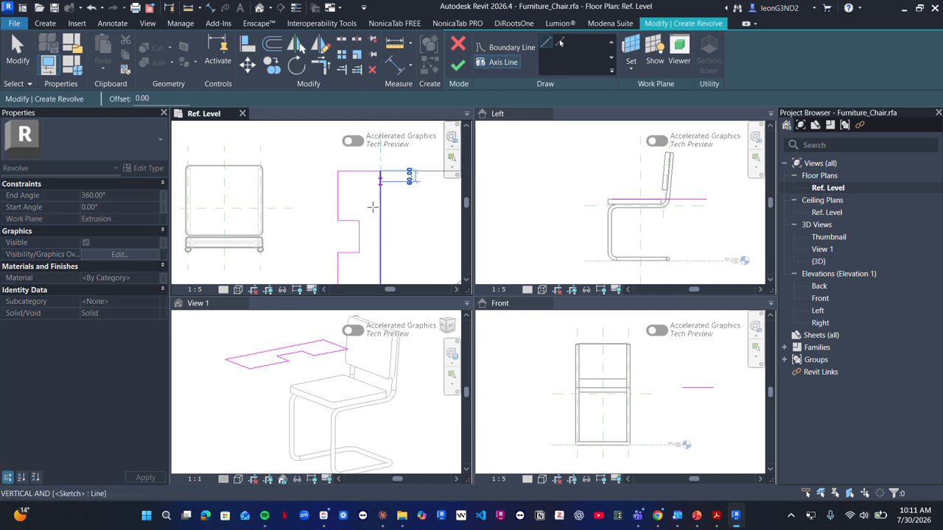
{"action": "middle_click_drag", "start_coordinate": [377, 248], "coordinate": [401, 189]}
{"action": "scroll", "coordinate": [409, 220], "scroll_direction": "down", "scroll_amount": 1}
{"action": "left_click", "coordinate": [407, 230]}
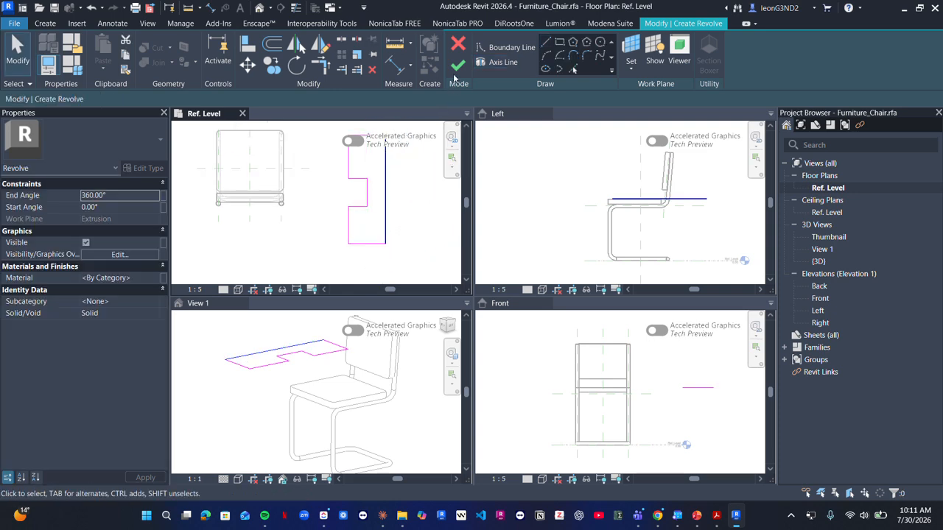
{"action": "left_click", "coordinate": [457, 65]}
Step: Examine the revolved spool-shaped solid from several angles in the 3D view and in the Ref. Level plan
{"action": "scroll", "coordinate": [309, 374], "scroll_direction": "down", "scroll_amount": 3}
{"action": "left_click", "coordinate": [309, 404]}
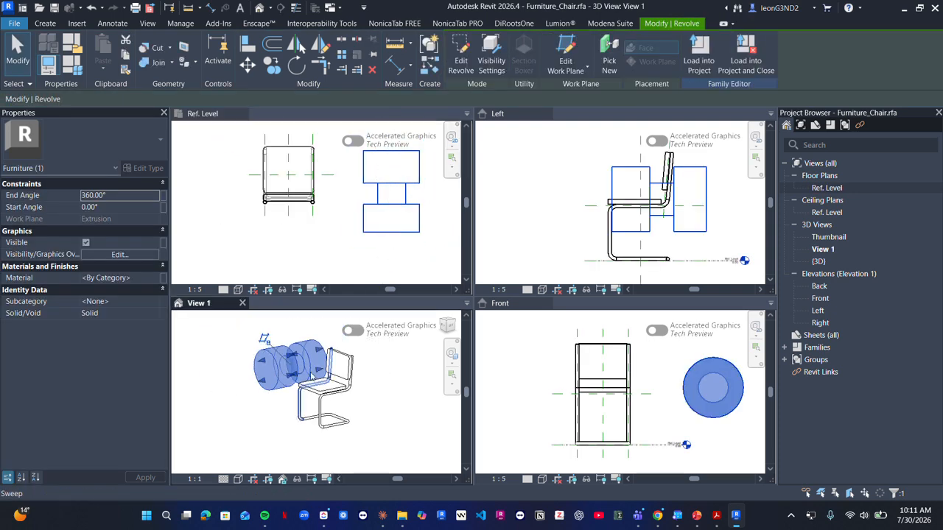
{"action": "scroll", "coordinate": [313, 387], "scroll_direction": "up", "scroll_amount": 3}
{"action": "scroll", "coordinate": [302, 387], "scroll_direction": "down", "scroll_amount": 3}
{"action": "middle_click_drag", "start_coordinate": [304, 391], "coordinate": [270, 408], "text": "shift"}
{"action": "scroll", "coordinate": [318, 401], "scroll_direction": "up", "scroll_amount": 3}
{"action": "scroll", "coordinate": [260, 406], "scroll_direction": "down", "scroll_amount": 2}
{"action": "left_click", "coordinate": [239, 369]}
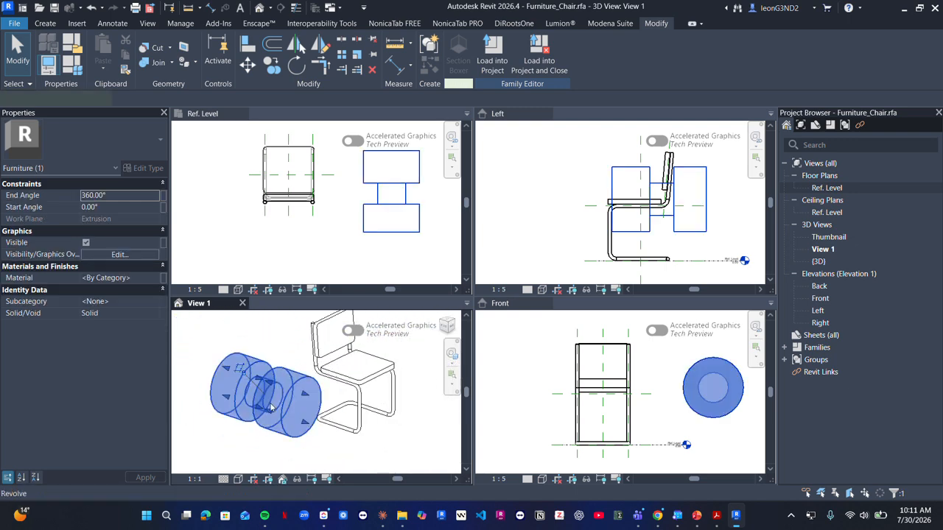
{"action": "left_click", "coordinate": [281, 333]}
{"action": "scroll", "coordinate": [345, 234], "scroll_direction": "down", "scroll_amount": 2}
{"action": "scroll", "coordinate": [337, 212], "scroll_direction": "up", "scroll_amount": 1}
{"action": "left_click", "coordinate": [360, 196]}
{"action": "scroll", "coordinate": [359, 200], "scroll_direction": "up", "scroll_amount": 2}
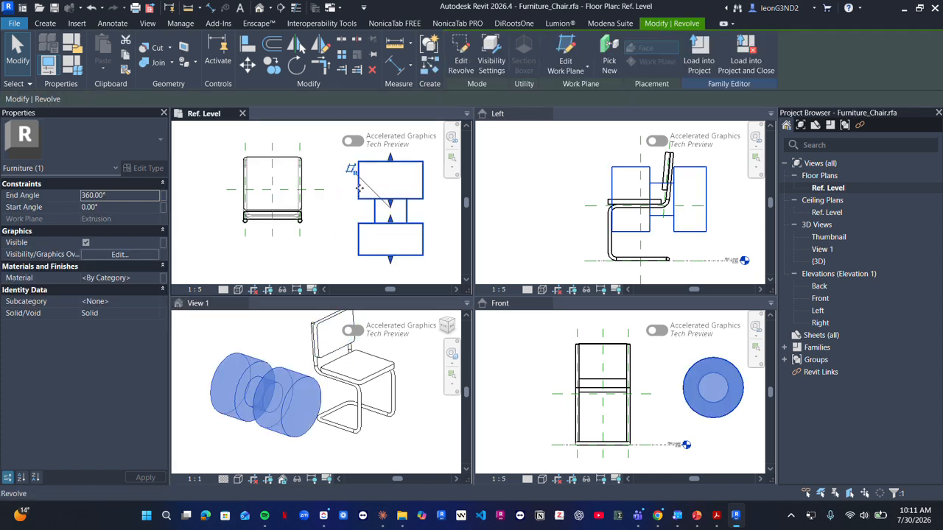
{"action": "scroll", "coordinate": [363, 214], "scroll_direction": "down", "scroll_amount": 3}
{"action": "scroll", "coordinate": [303, 382], "scroll_direction": "down", "scroll_amount": 3}
{"action": "left_click", "coordinate": [301, 384]}
{"action": "scroll", "coordinate": [317, 390], "scroll_direction": "up", "scroll_amount": 5}
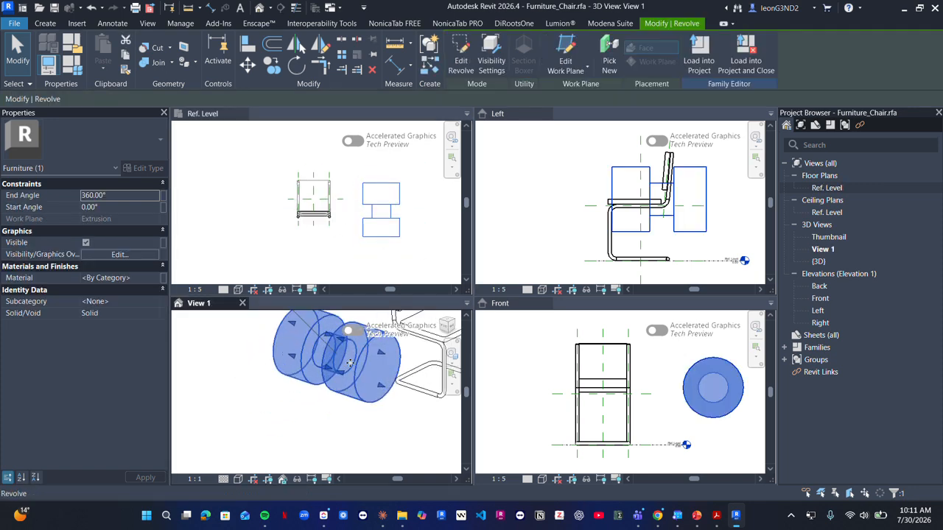
{"action": "middle_click_drag", "start_coordinate": [338, 398], "coordinate": [298, 397], "text": "shift"}
{"action": "key", "text": "Escape"}
Step: Edit the revolve's sketch by moving the 280-long outer edge farther from the axis, and finish the edit
{"action": "left_click", "coordinate": [296, 396]}
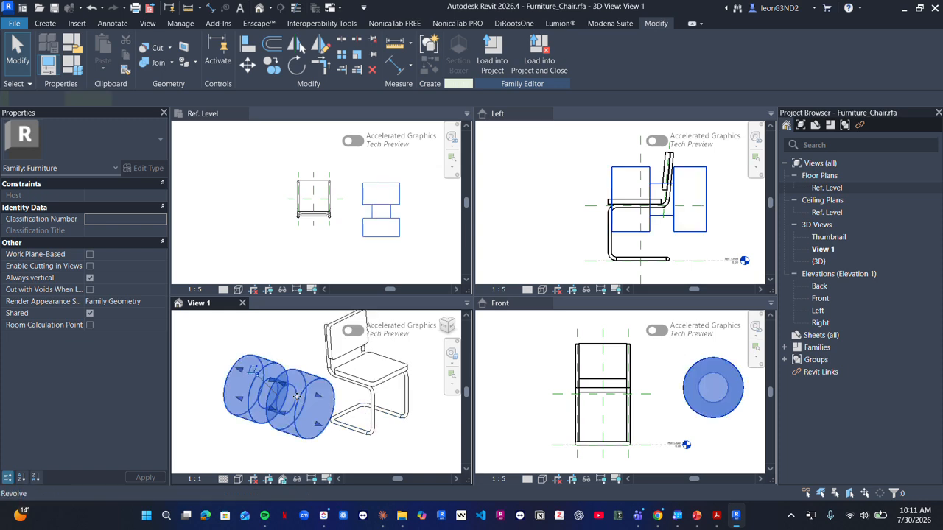
{"action": "double_click", "coordinate": [296, 398]}
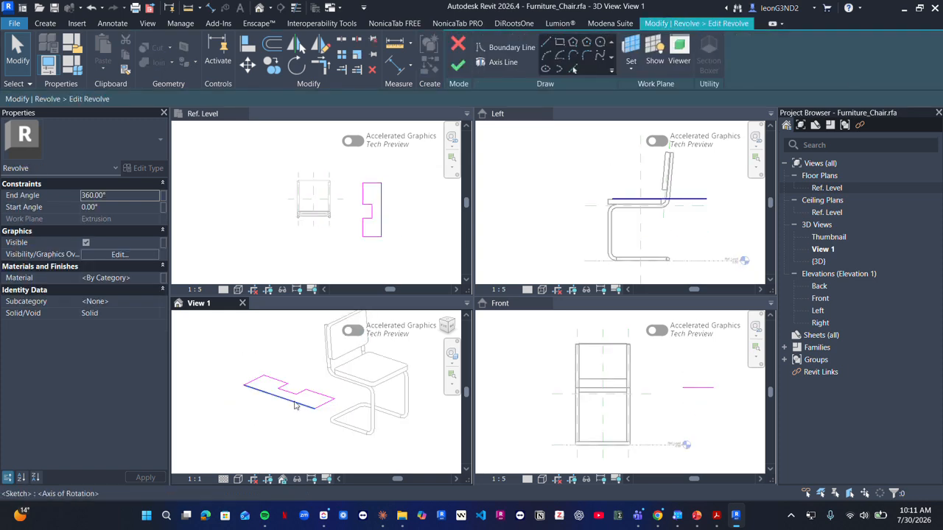
{"action": "scroll", "coordinate": [295, 406], "scroll_direction": "up", "scroll_amount": 3}
{"action": "left_click", "coordinate": [338, 389]}
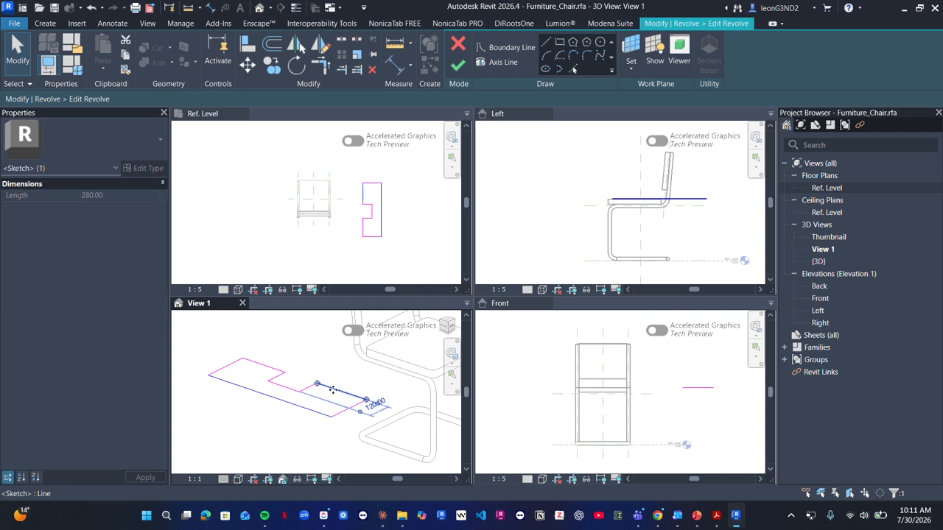
{"action": "left_click_drag", "start_coordinate": [333, 389], "coordinate": [354, 379]}
{"action": "left_click", "coordinate": [458, 47]}
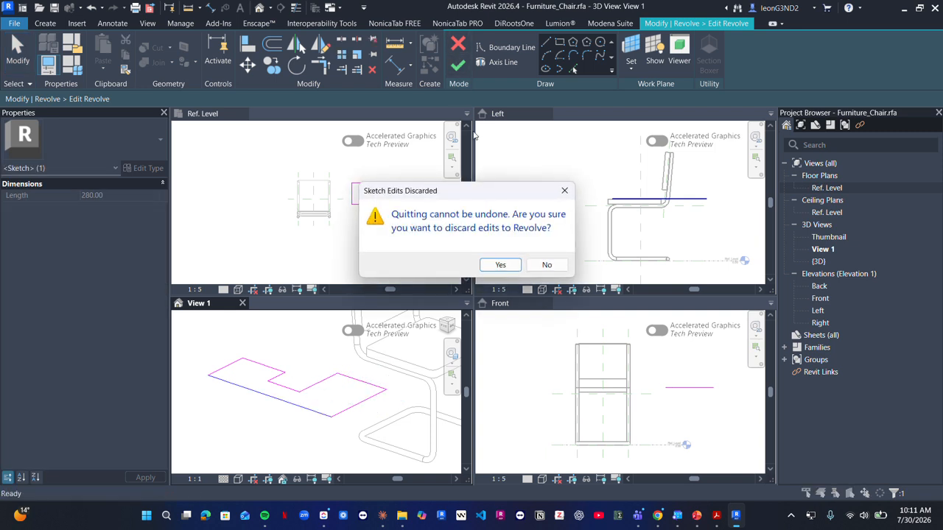
{"action": "key", "text": "Return"}
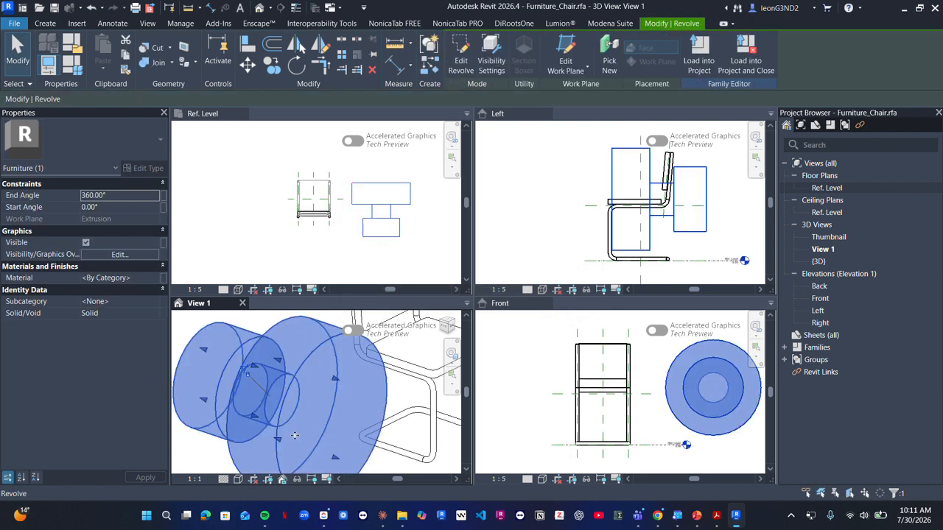
Step: Delete the revolved solid beside the chair
{"action": "key", "text": "Escape"}
{"action": "middle_click_drag", "start_coordinate": [322, 414], "coordinate": [316, 399], "text": "shift"}
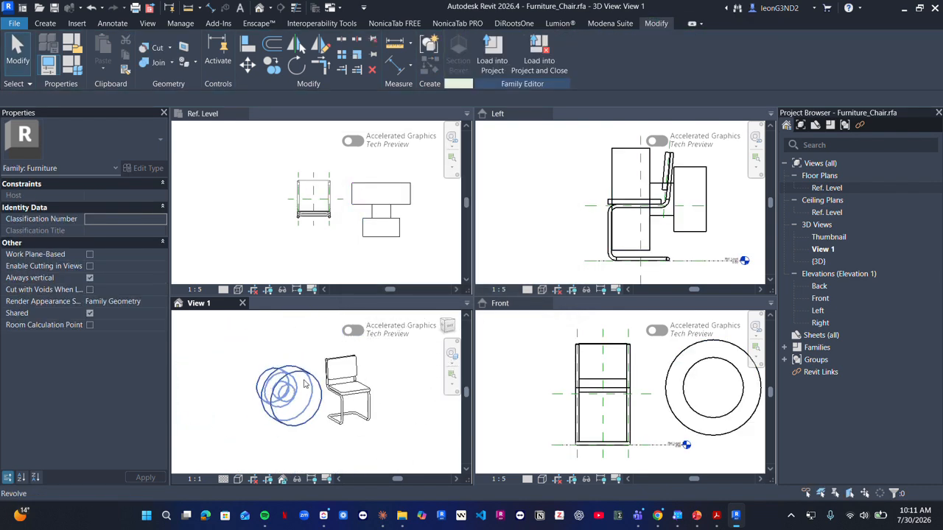
{"action": "left_click", "coordinate": [306, 384]}
{"action": "key", "text": "Delete"}
{"action": "left_click", "coordinate": [346, 212]}
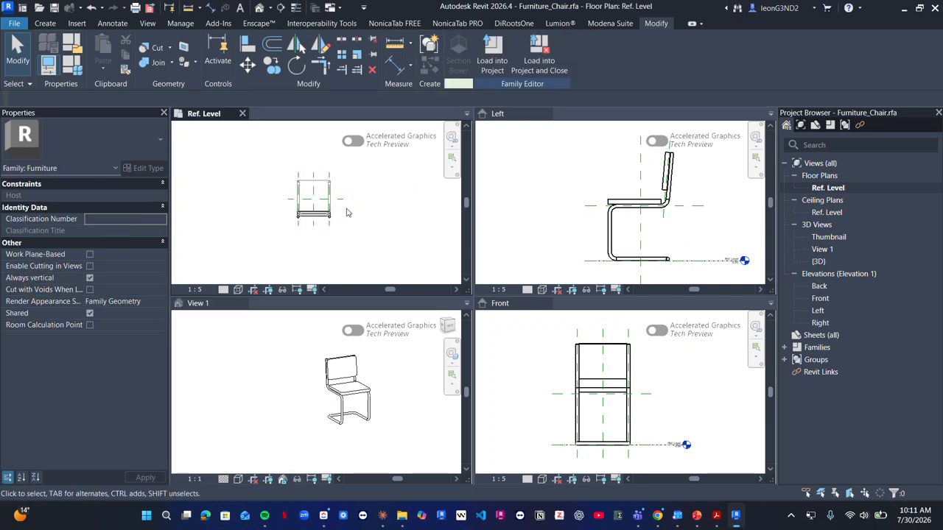
Step: Start a Blend and draw an inscribed hexagon beside the chair in the Ref. Level plan as its base boundary
{"action": "left_click", "coordinate": [45, 22]}
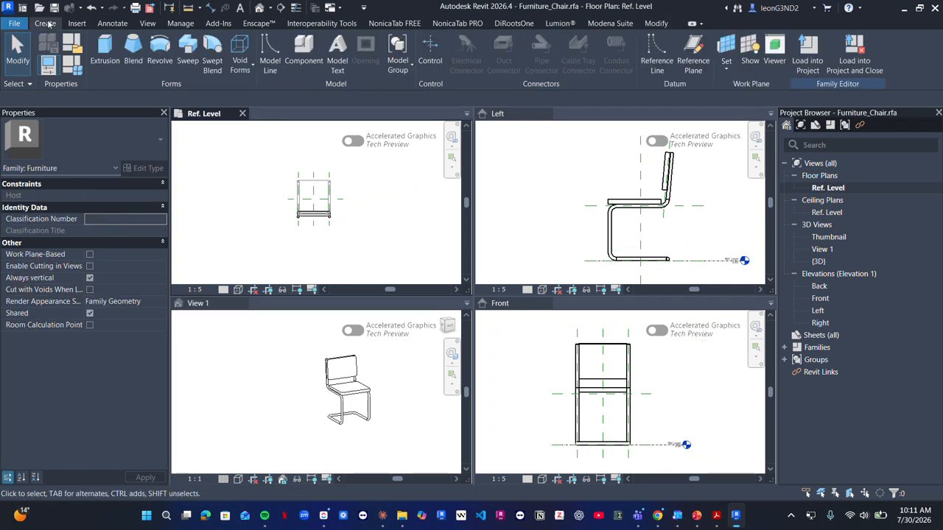
{"action": "left_click", "coordinate": [131, 50]}
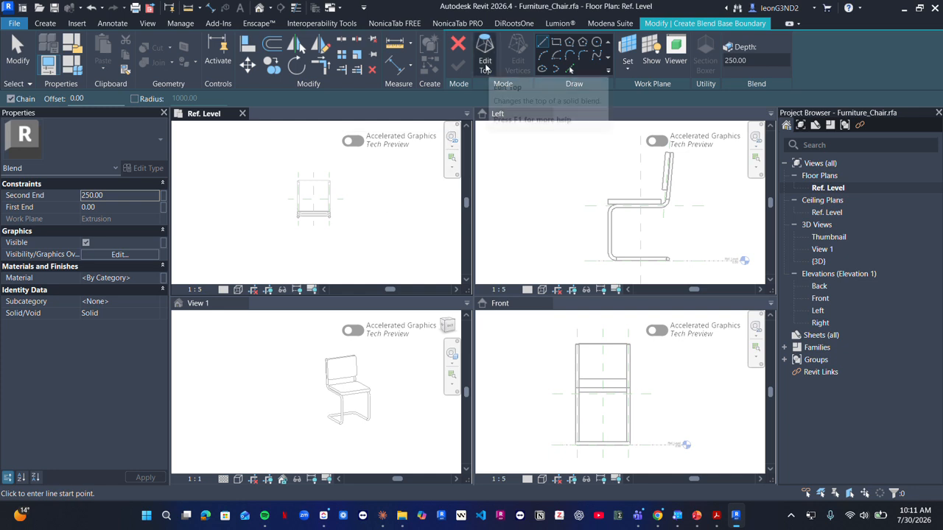
{"action": "left_click", "coordinate": [570, 42]}
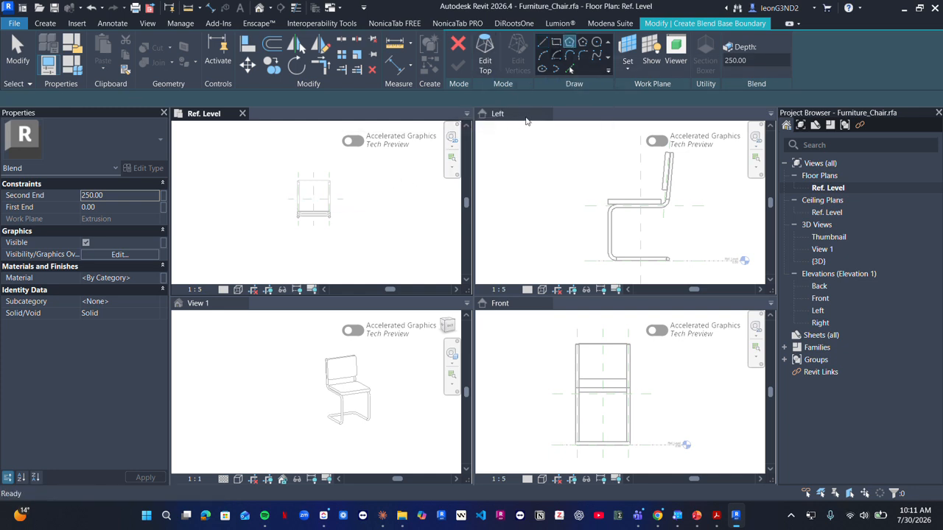
{"action": "left_click", "coordinate": [381, 200]}
{"action": "left_click", "coordinate": [404, 210]}
{"action": "key", "text": "Escape"}
{"action": "key", "text": "Escape"}
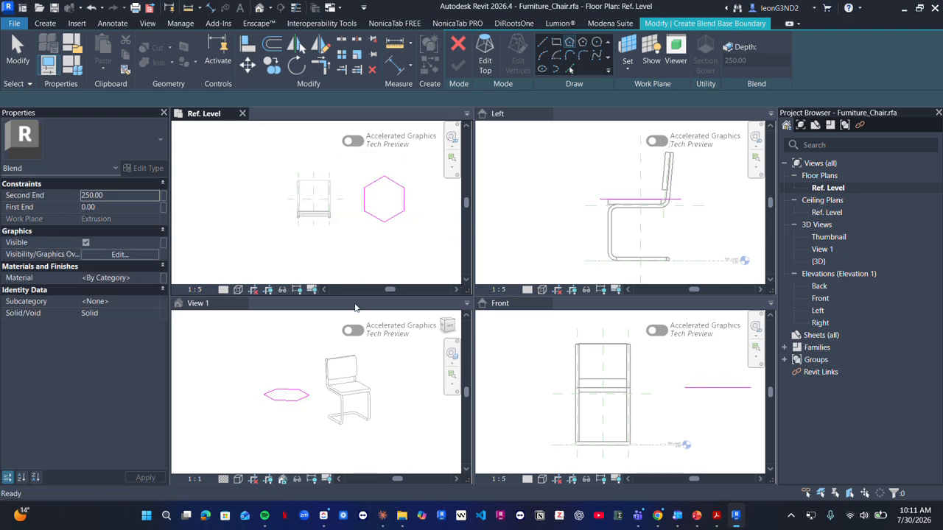
Step: Draw a circle of about 300 radius below the hexagon in View 1 as the blend's top boundary and finish the blend
{"action": "left_click", "coordinate": [280, 457]}
{"action": "left_click", "coordinate": [479, 70]}
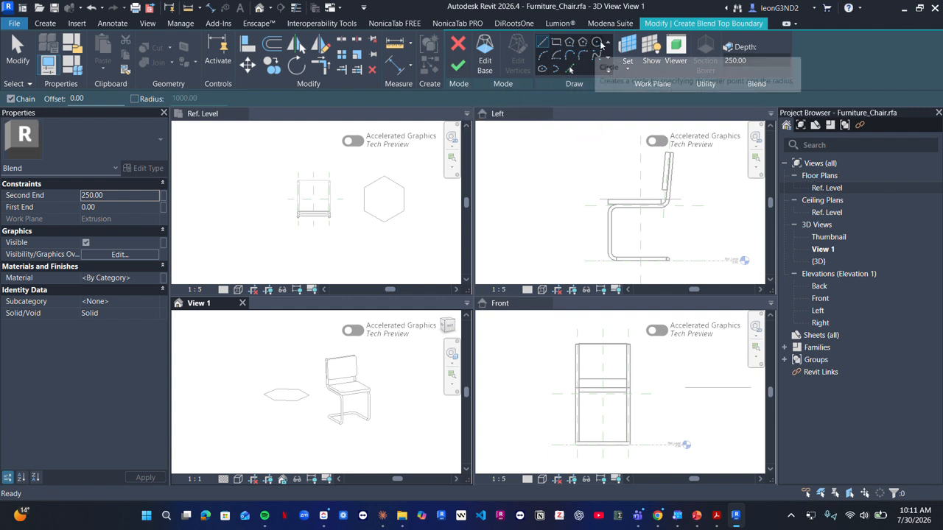
{"action": "left_click", "coordinate": [597, 42]}
{"action": "key", "text": "Escape"}
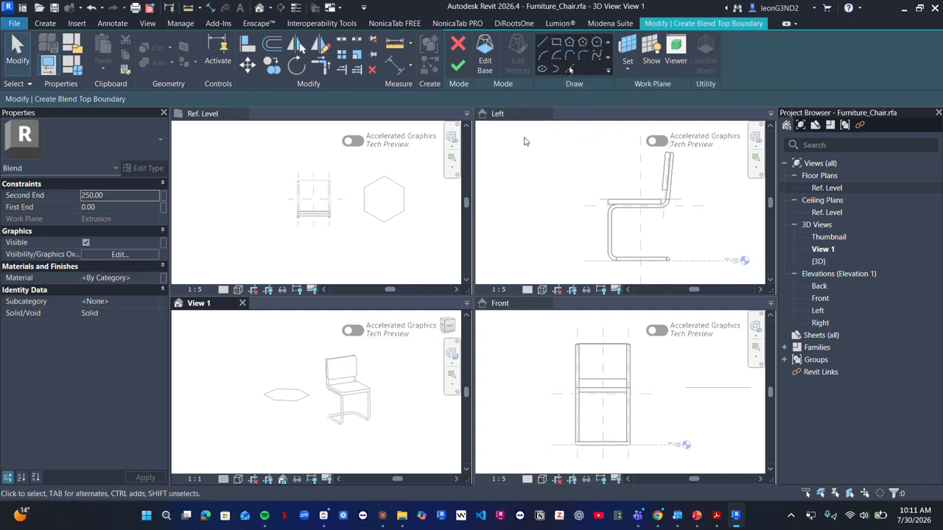
{"action": "left_click", "coordinate": [597, 43]}
{"action": "left_click", "coordinate": [283, 437]}
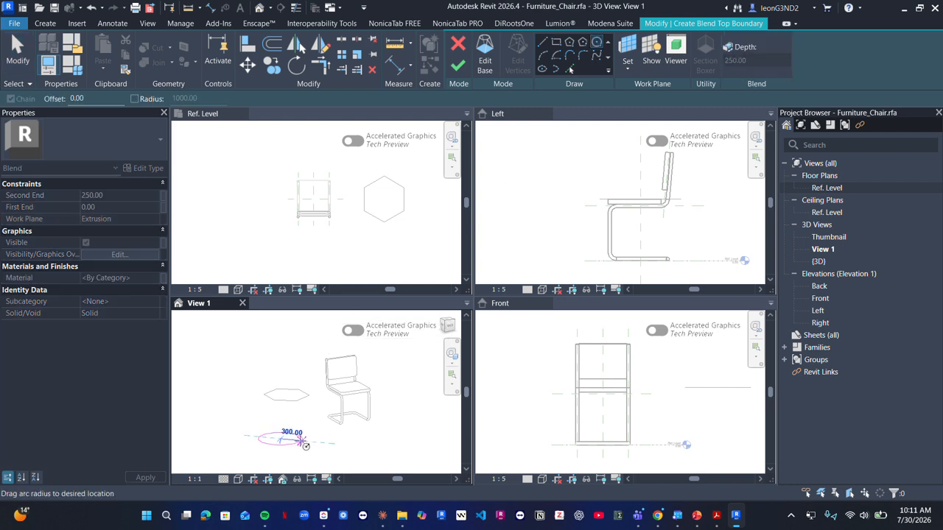
{"action": "left_click", "coordinate": [303, 439]}
{"action": "key", "text": "Escape"}
{"action": "left_click", "coordinate": [457, 65]}
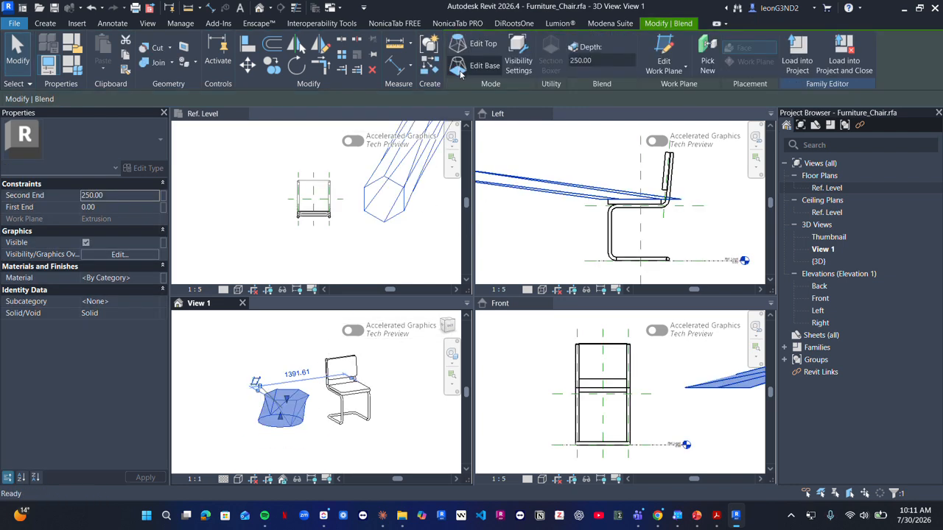
Step: Inspect the hexagon-to-circle blend in the 3D view and delete it
{"action": "scroll", "coordinate": [312, 402], "scroll_direction": "up", "scroll_amount": 5}
{"action": "left_click", "coordinate": [313, 397]}
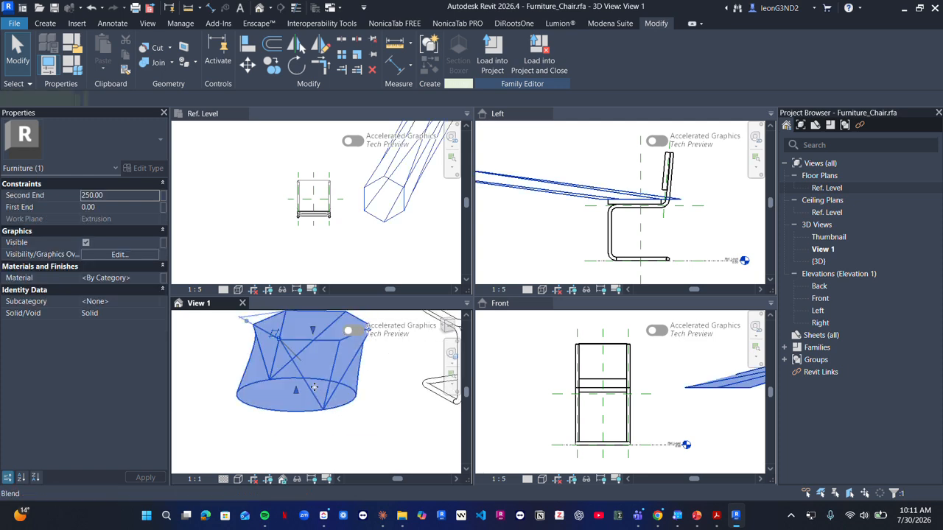
{"action": "scroll", "coordinate": [313, 383], "scroll_direction": "down", "scroll_amount": 3}
{"action": "key", "text": "Escape"}
{"action": "scroll", "coordinate": [325, 369], "scroll_direction": "up", "scroll_amount": 3}
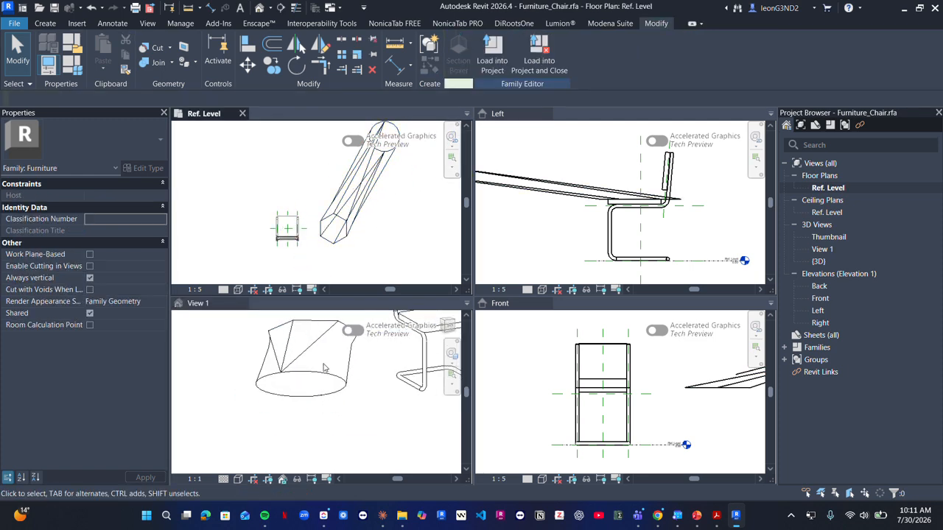
{"action": "scroll", "coordinate": [324, 369], "scroll_direction": "down", "scroll_amount": 2}
{"action": "left_click", "coordinate": [311, 361]}
{"action": "key", "text": "Delete"}
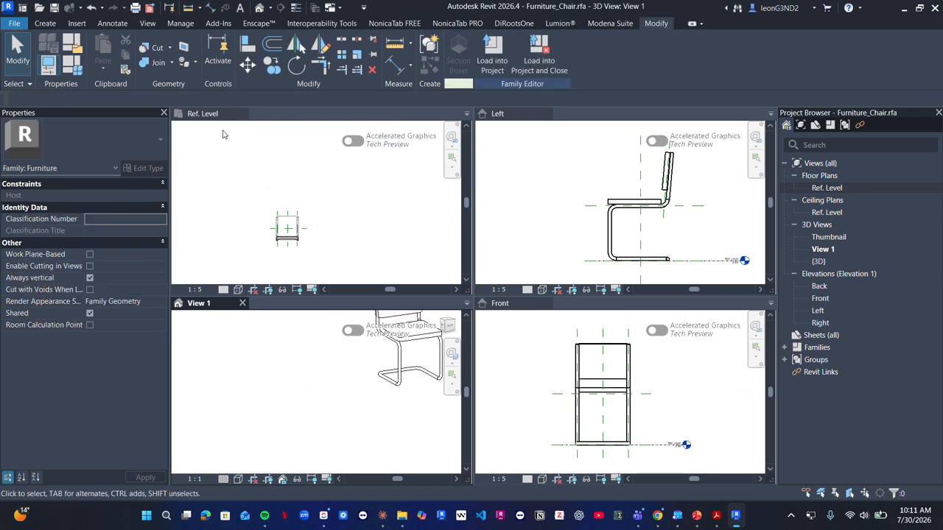
Step: Create a solid extrusion with a depth of 250 from a rectangle drawn beside the chair in the Ref. Level plan
{"action": "left_click", "coordinate": [45, 24]}
{"action": "middle_click_drag", "start_coordinate": [321, 170], "coordinate": [257, 169]}
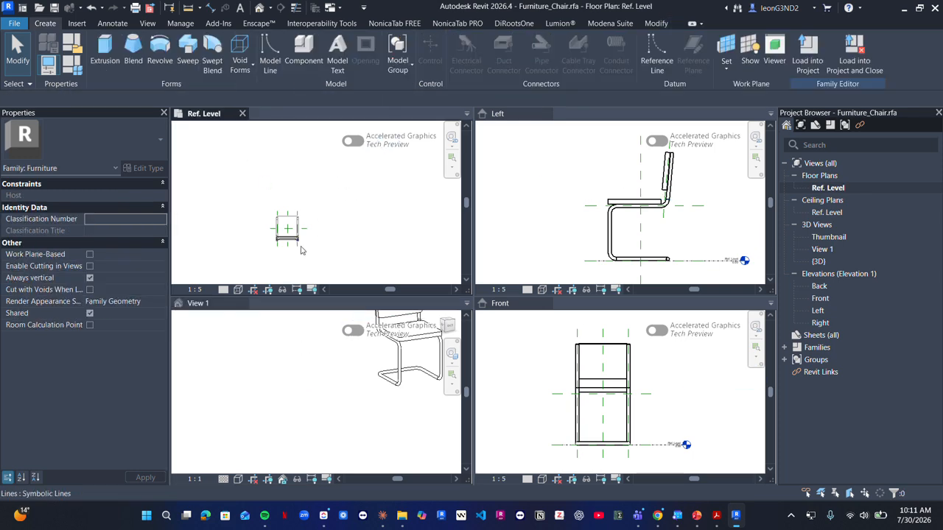
{"action": "middle_click_drag", "start_coordinate": [341, 222], "coordinate": [353, 218]}
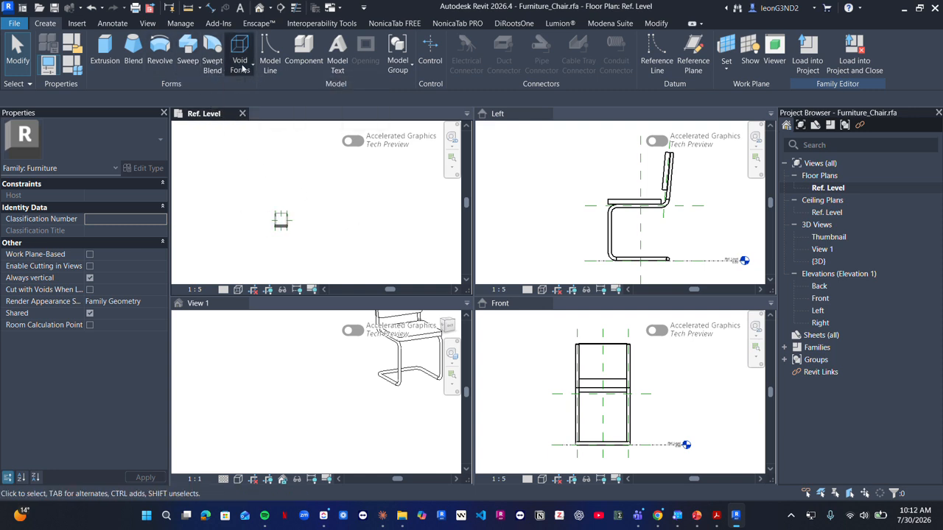
{"action": "middle_click_drag", "start_coordinate": [370, 211], "coordinate": [365, 210]}
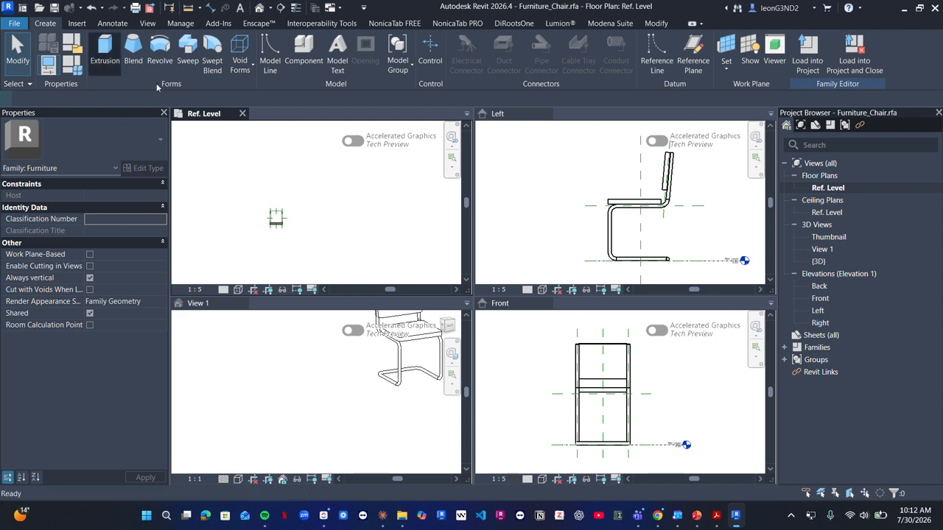
{"action": "left_click", "coordinate": [494, 42]}
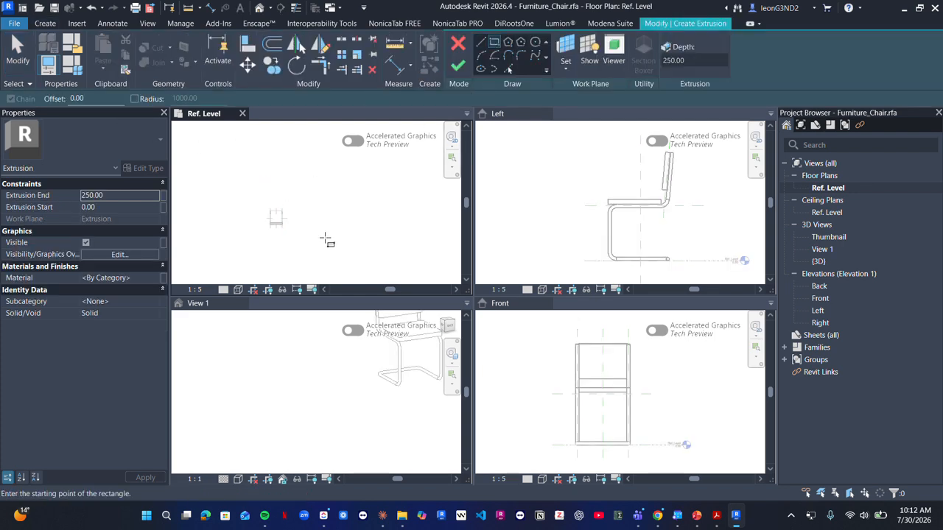
{"action": "left_click", "coordinate": [313, 185]}
{"action": "left_click", "coordinate": [360, 235]}
{"action": "key", "text": "Escape"}
{"action": "left_click", "coordinate": [458, 65]}
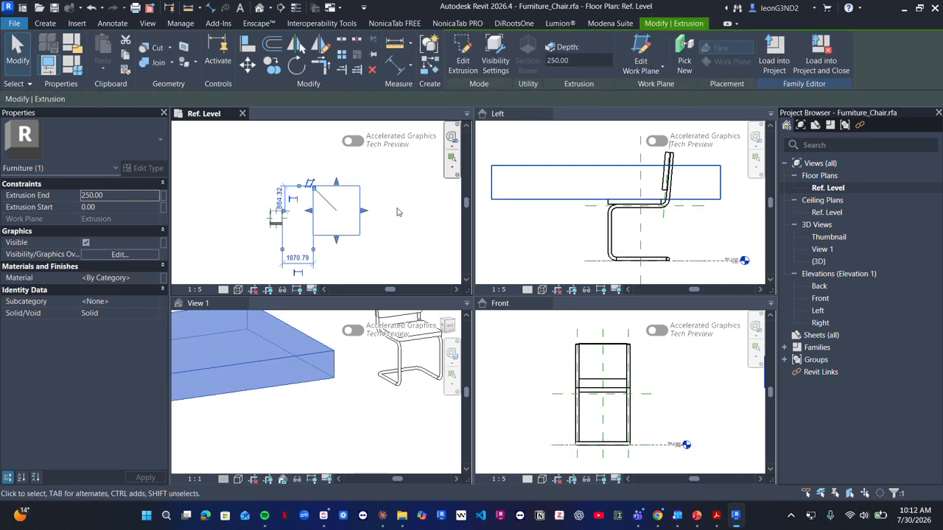
Step: Stretch the extruded block downward in the 3D view into a much taller box
{"action": "left_click", "coordinate": [239, 375]}
{"action": "left_click_drag", "start_coordinate": [239, 376], "coordinate": [328, 421]}
{"action": "middle_click_drag", "start_coordinate": [328, 421], "coordinate": [337, 441]}
{"action": "left_click", "coordinate": [336, 442]}
{"action": "left_click", "coordinate": [46, 22]}
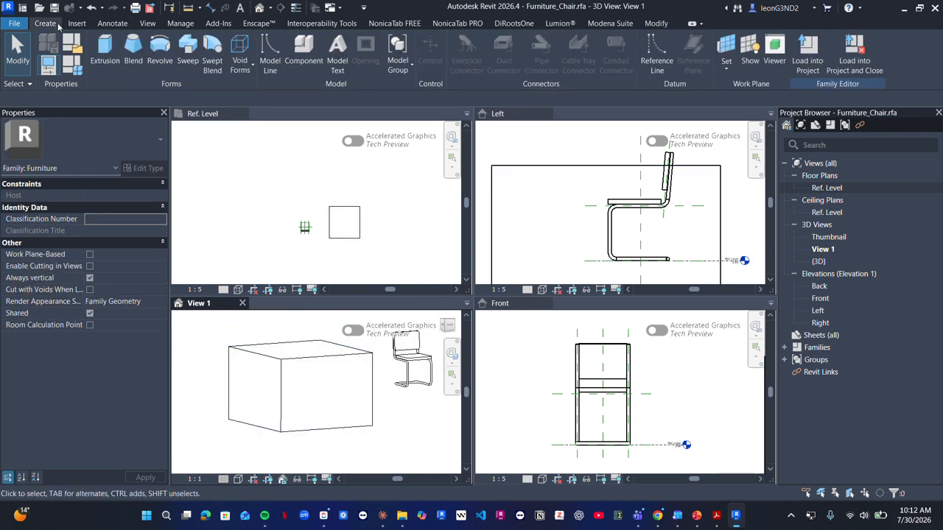
{"action": "left_click", "coordinate": [238, 67]}
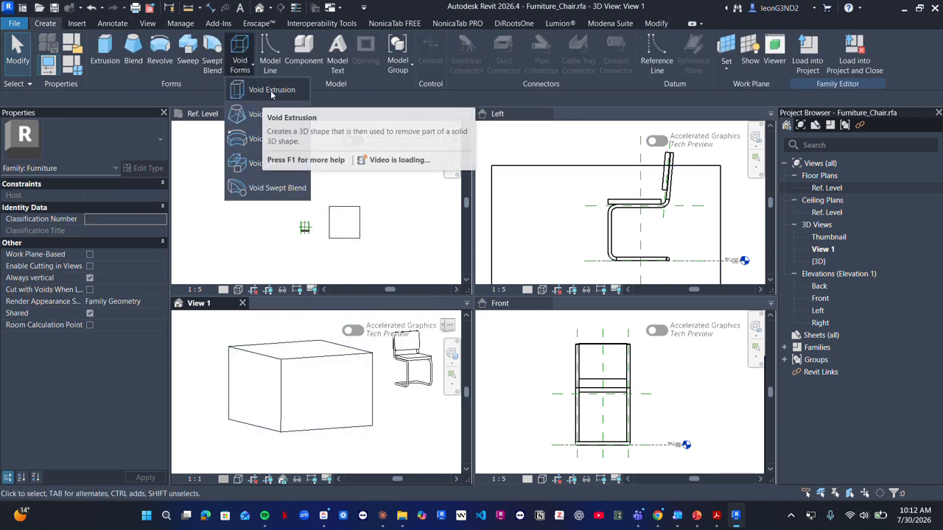
{"action": "left_click", "coordinate": [269, 91]}
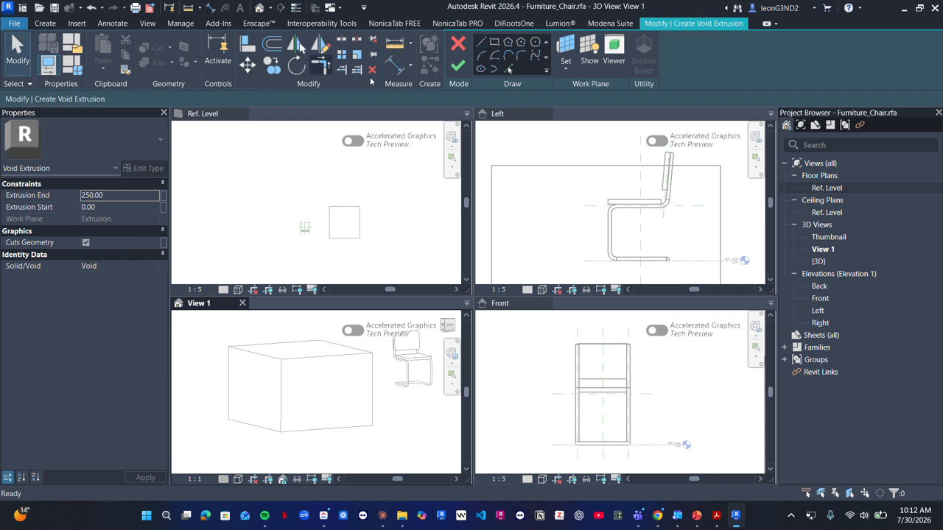
{"action": "middle_click_drag", "start_coordinate": [293, 413], "coordinate": [326, 389], "text": "shift"}
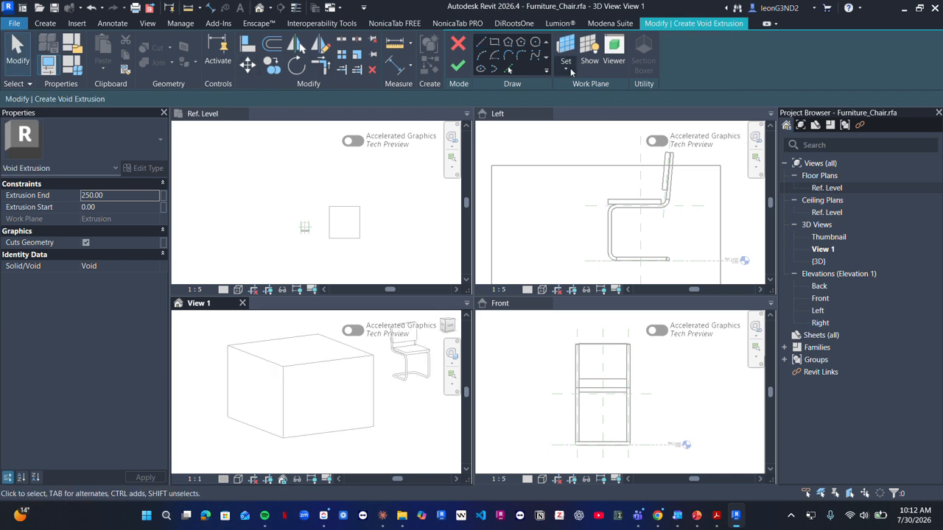
{"action": "left_click", "coordinate": [45, 23]}
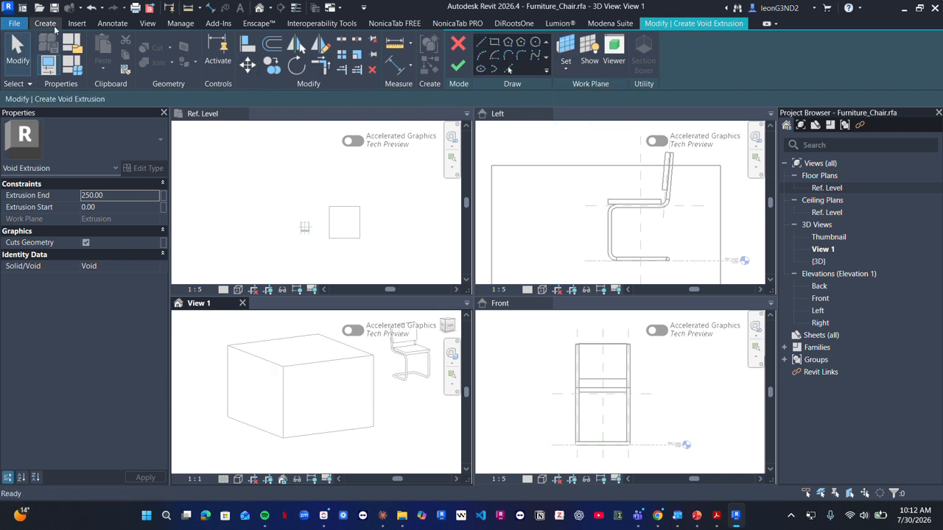
{"action": "left_click", "coordinate": [644, 23]}
{"action": "left_click", "coordinate": [456, 44]}
Step: Start a void extrusion and pick a vertical side face of the box as its work plane
{"action": "left_click", "coordinate": [47, 24]}
{"action": "left_click", "coordinate": [239, 56]}
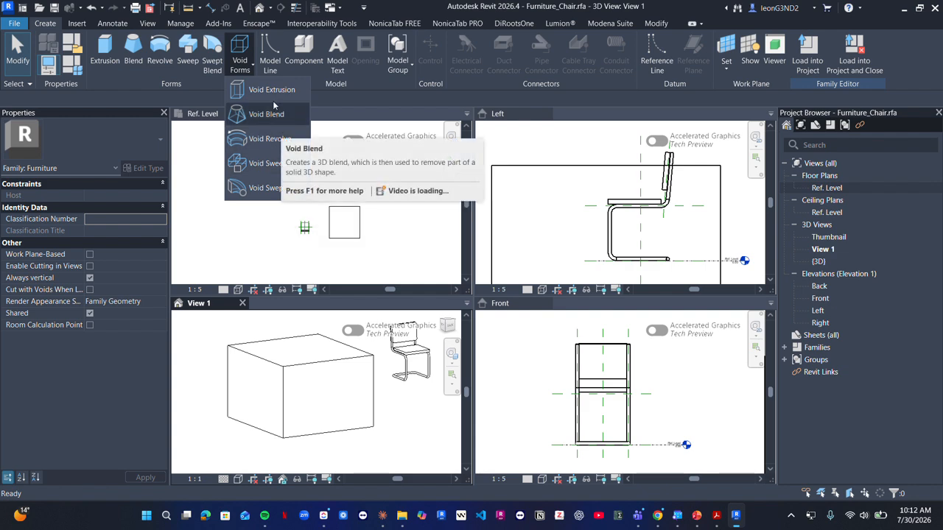
{"action": "left_click", "coordinate": [266, 90]}
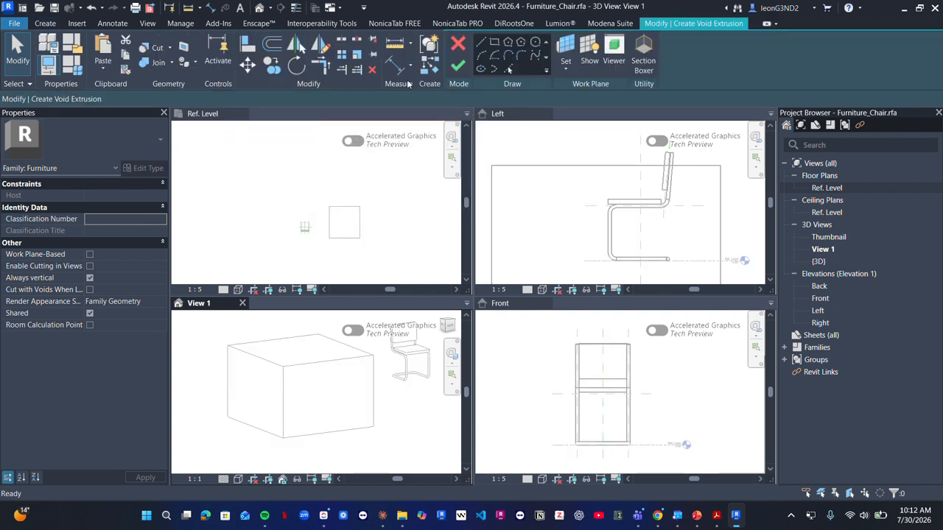
{"action": "left_click", "coordinate": [567, 68]}
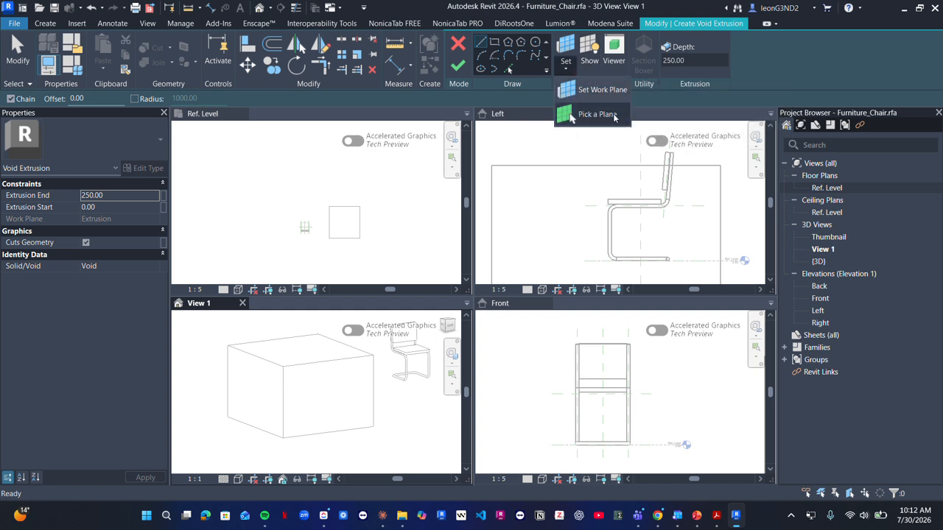
{"action": "left_click", "coordinate": [606, 116]}
{"action": "left_click", "coordinate": [344, 369]}
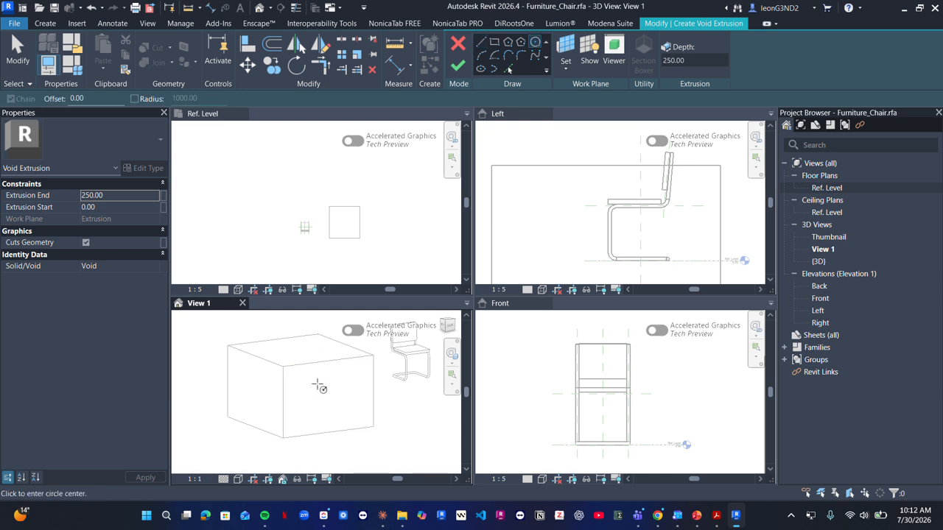
Step: Draw a circle on the box's side face, finish the void extrusion, and stretch both its ends past the box
{"action": "left_click", "coordinate": [318, 384]}
{"action": "left_click", "coordinate": [340, 389]}
{"action": "middle_click_drag", "start_coordinate": [341, 389], "coordinate": [306, 381], "text": "shift"}
{"action": "left_click", "coordinate": [336, 386]}
{"action": "left_click", "coordinate": [457, 66]}
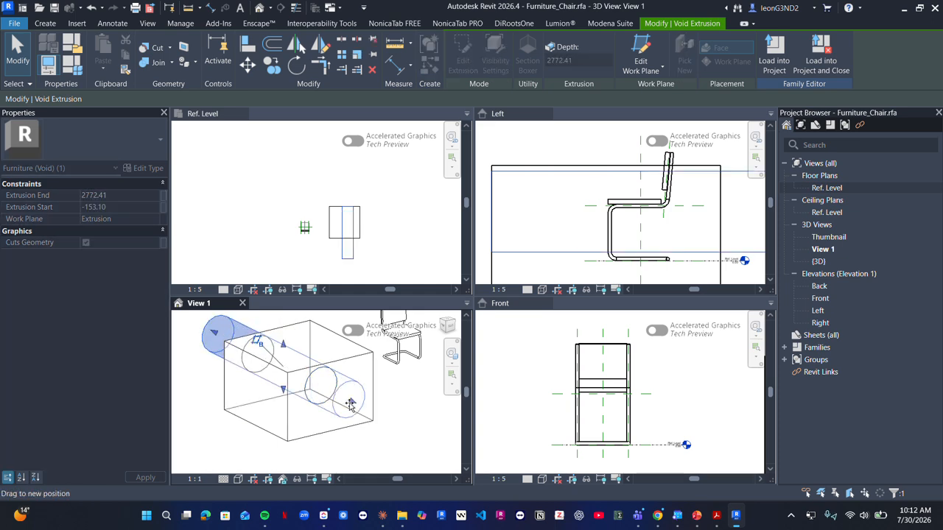
{"action": "key", "text": "Escape"}
Step: Examine the circular hole cut through the box from several angles and select the void that forms it
{"action": "scroll", "coordinate": [368, 417], "scroll_direction": "down", "scroll_amount": 3}
{"action": "scroll", "coordinate": [353, 414], "scroll_direction": "up", "scroll_amount": 5}
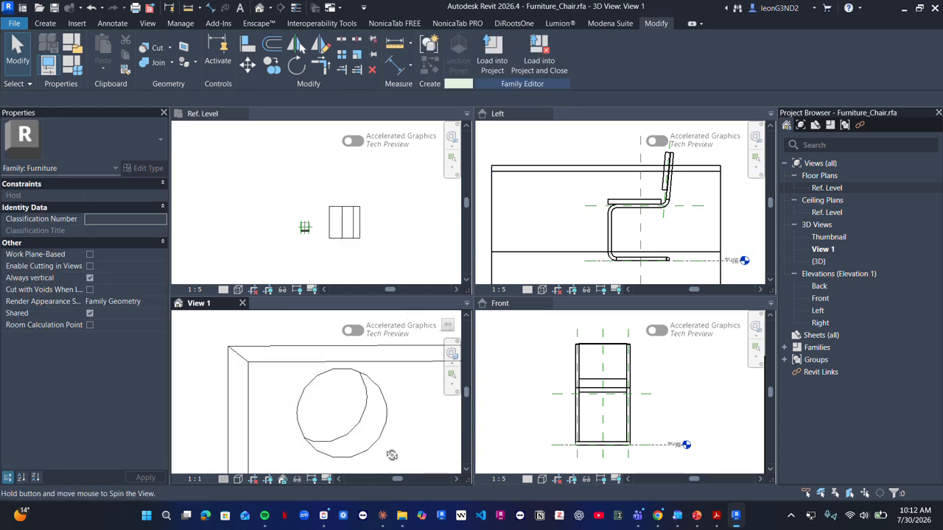
{"action": "scroll", "coordinate": [350, 412], "scroll_direction": "down", "scroll_amount": 2}
{"action": "middle_click_drag", "start_coordinate": [350, 412], "coordinate": [365, 415], "text": "shift"}
{"action": "scroll", "coordinate": [365, 414], "scroll_direction": "down", "scroll_amount": 1}
{"action": "left_click", "coordinate": [365, 415]}
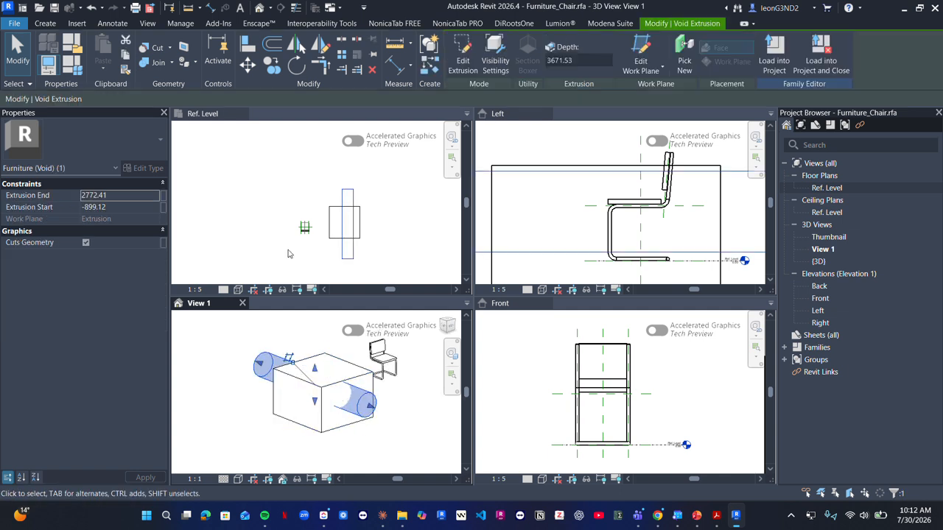
{"action": "left_click", "coordinate": [53, 23]}
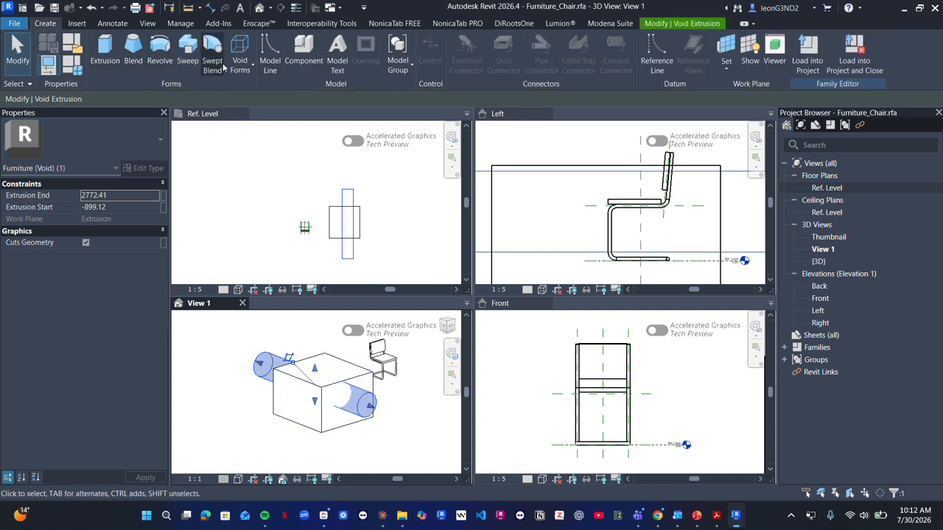
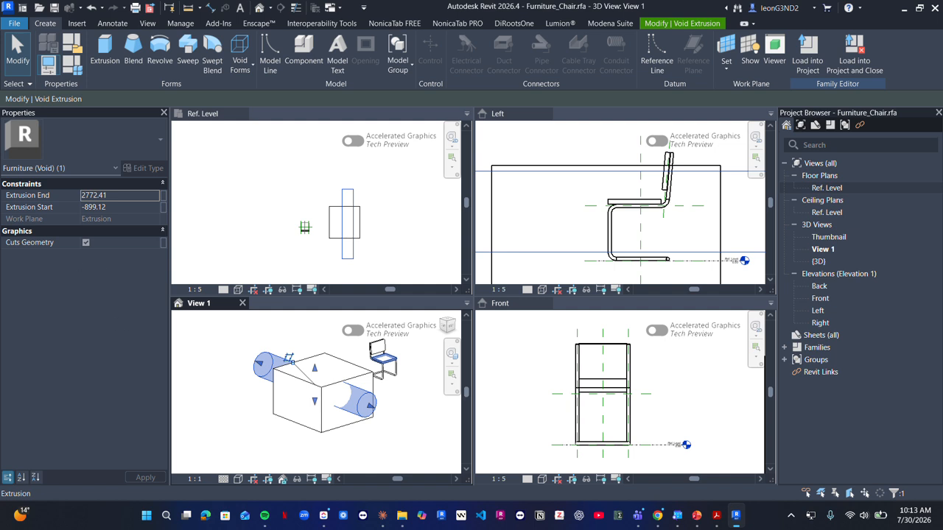
Step: Deselect the void and switch from tiled to tabbed views with the Ref. Level plan active
{"action": "key", "text": "ctrl+Tab"}
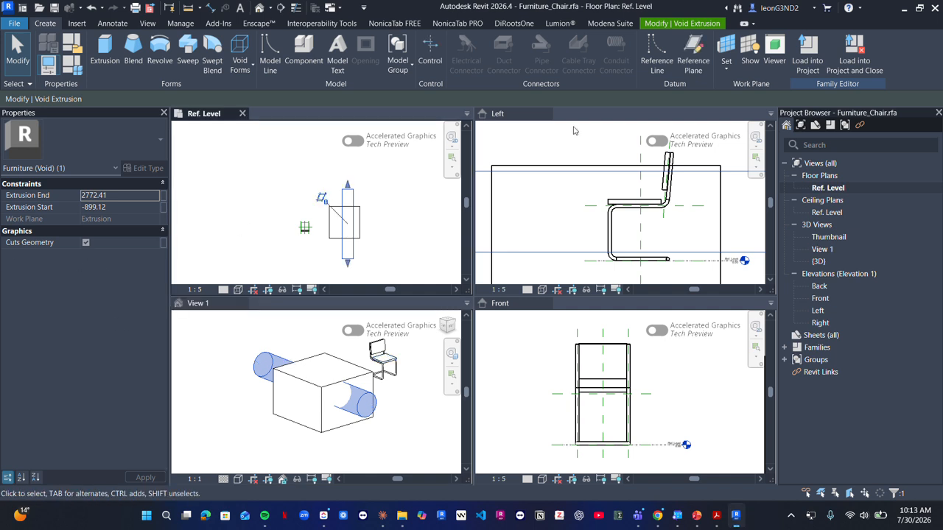
{"action": "left_click", "coordinate": [666, 24]}
{"action": "key", "text": "Escape"}
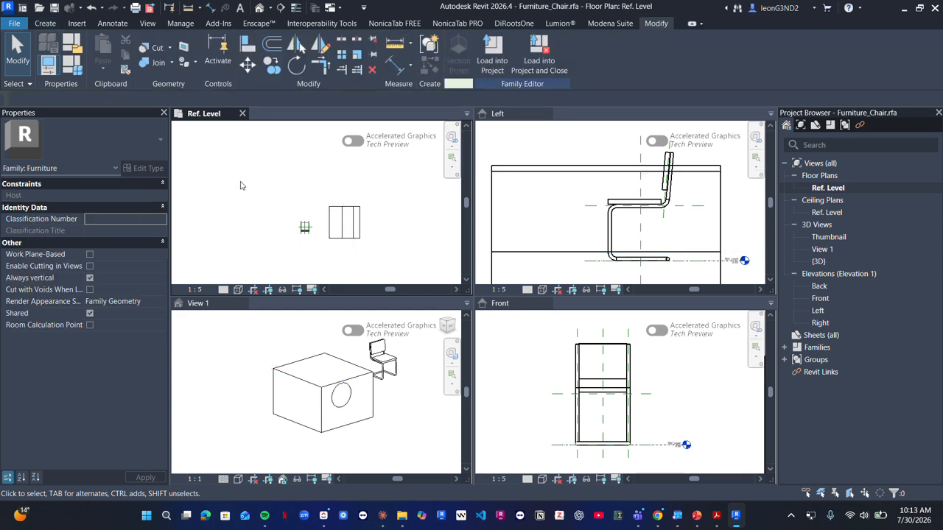
{"action": "key", "text": "t"}
{"action": "key", "text": "w"}
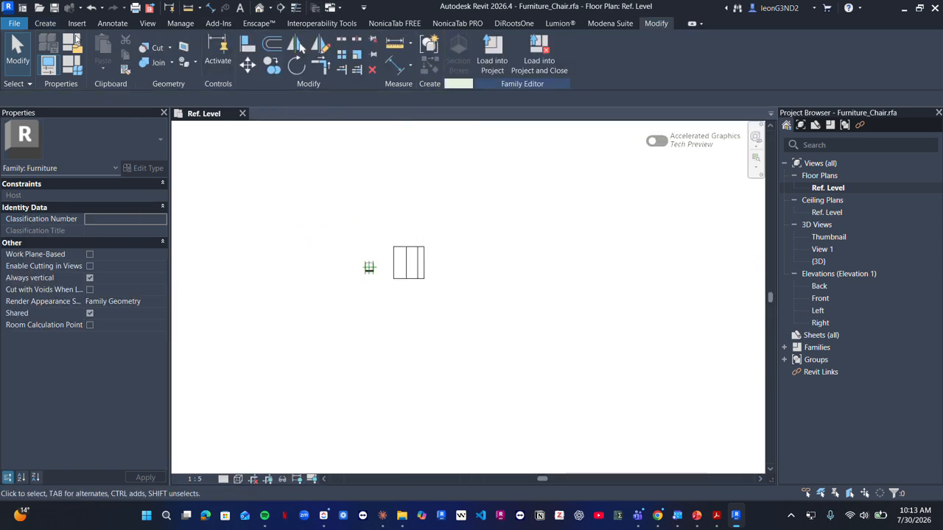
Step: Create a new family from the Generic Model.rft template in the English-Imperial folder
{"action": "left_click", "coordinate": [22, 8]}
{"action": "left_click", "coordinate": [72, 225]}
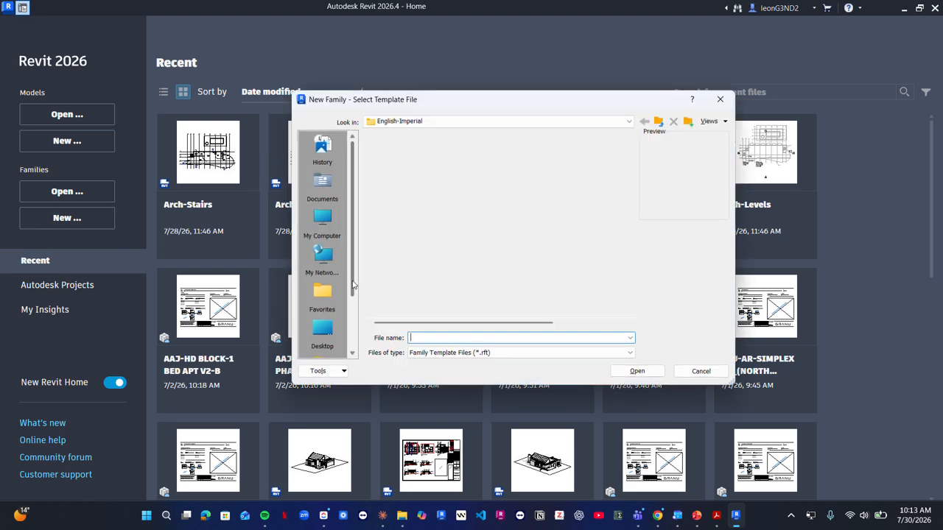
{"action": "scroll", "coordinate": [464, 261], "scroll_direction": "down", "scroll_amount": 10}
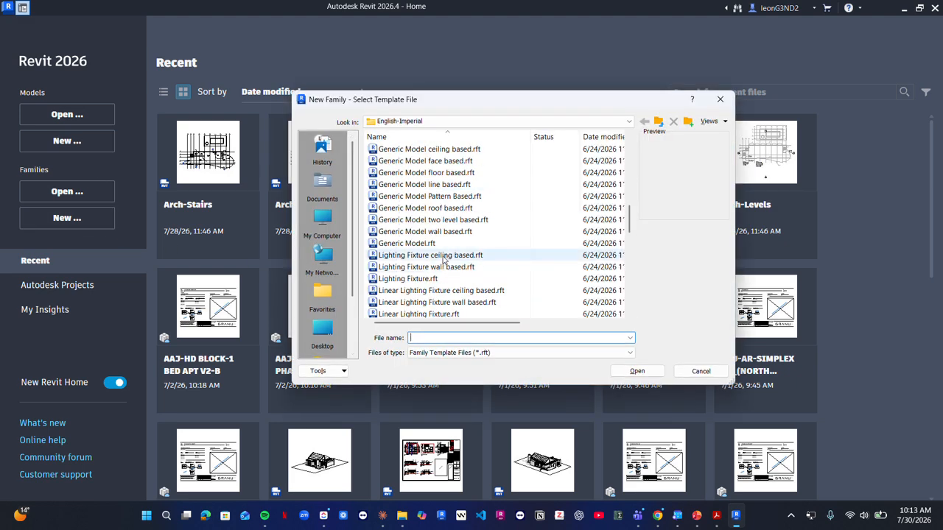
{"action": "left_click", "coordinate": [442, 231]}
{"action": "left_click", "coordinate": [445, 252]}
{"action": "scroll", "coordinate": [444, 248], "scroll_direction": "up", "scroll_amount": 1}
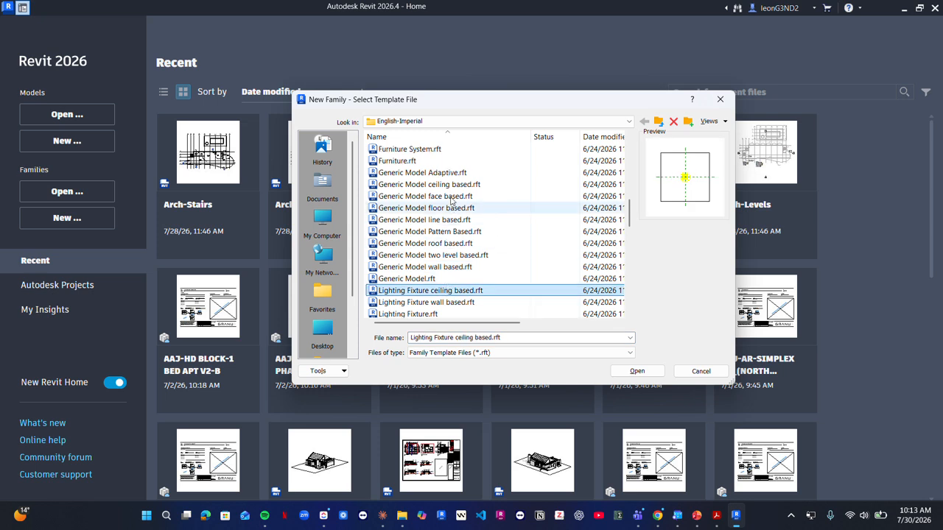
{"action": "scroll", "coordinate": [453, 243], "scroll_direction": "down", "scroll_amount": 4}
{"action": "scroll", "coordinate": [454, 245], "scroll_direction": "up", "scroll_amount": 2}
{"action": "scroll", "coordinate": [454, 246], "scroll_direction": "up", "scroll_amount": 2}
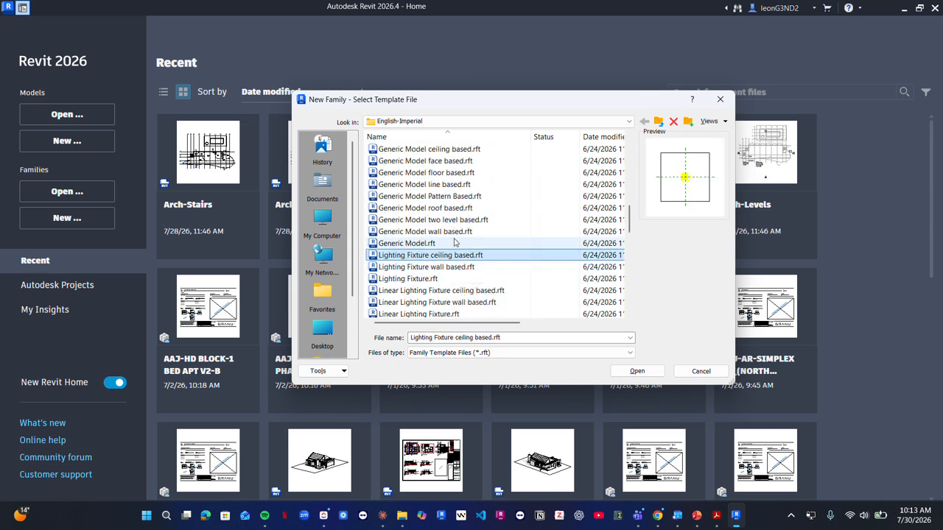
{"action": "double_click", "coordinate": [413, 278]}
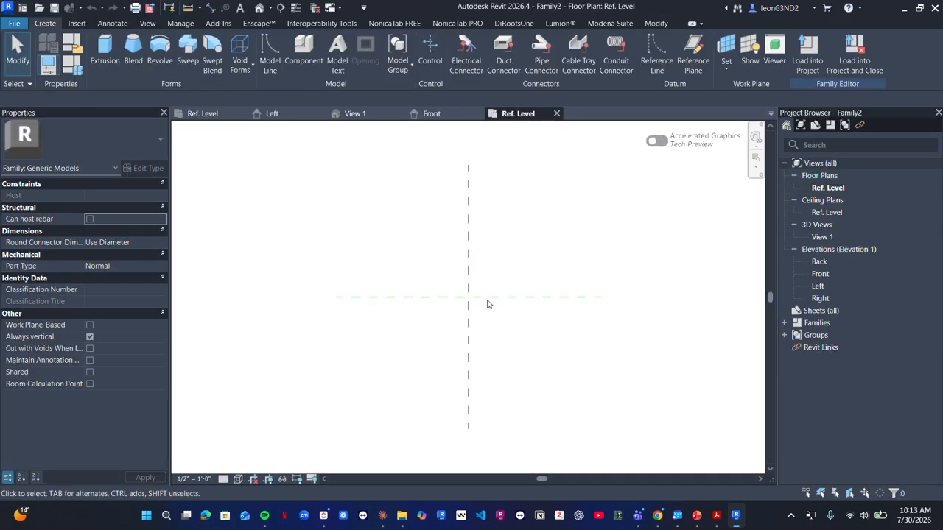
Step: Extrude a small six-sided polygon 1' 0" near the reference planes' intersection and open the default 3D view of it
{"action": "left_click", "coordinate": [105, 53]}
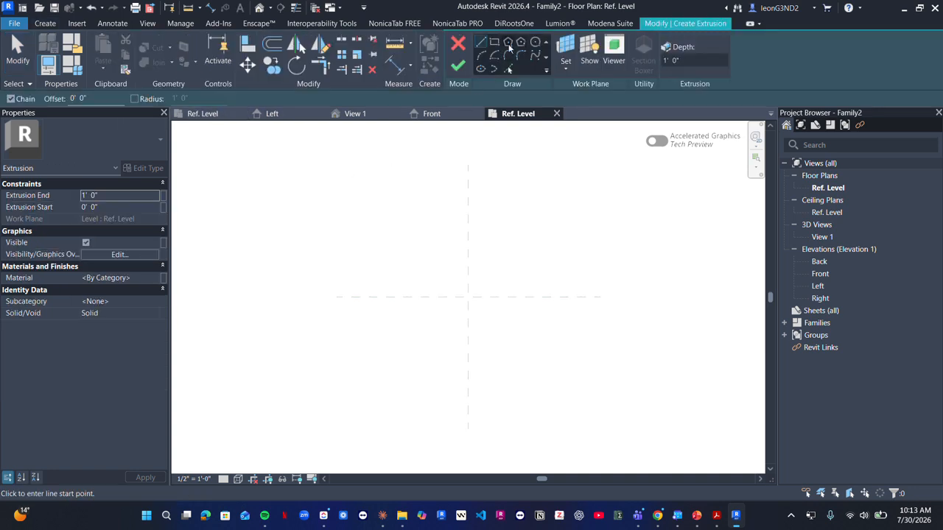
{"action": "left_click", "coordinate": [507, 43]}
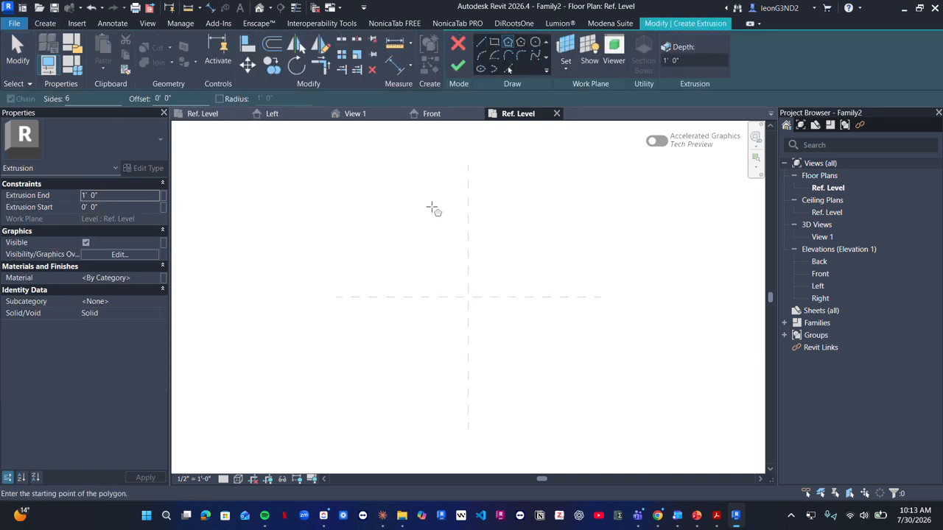
{"action": "left_click", "coordinate": [403, 269]}
{"action": "left_click", "coordinate": [417, 268]}
{"action": "key", "text": "Escape"}
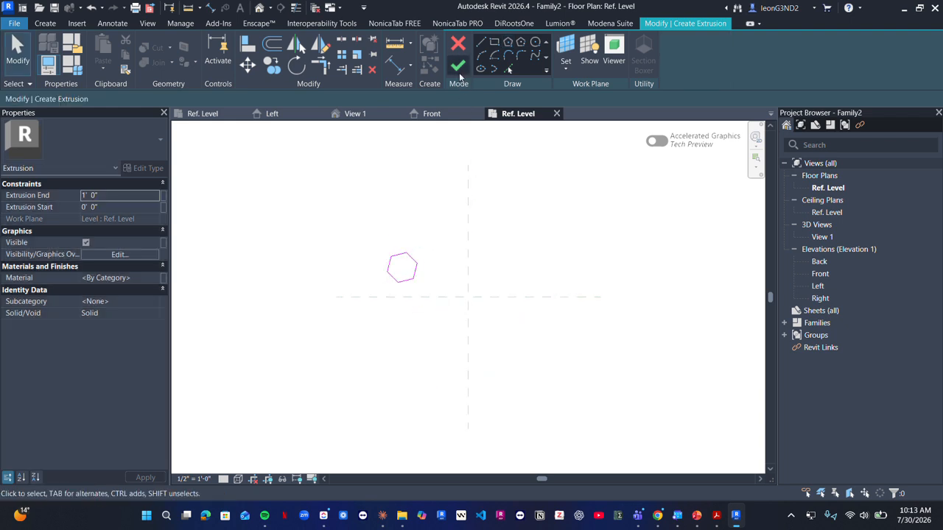
{"action": "left_click", "coordinate": [458, 72]}
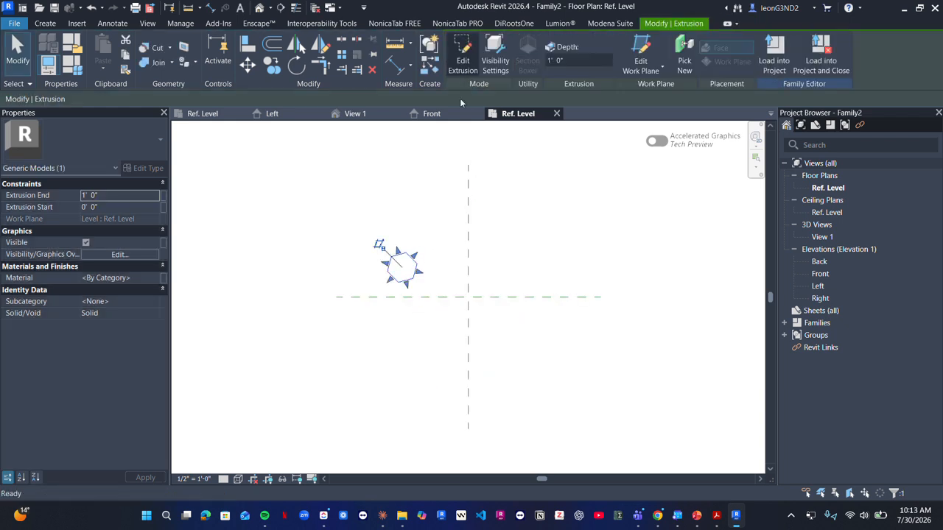
{"action": "left_click", "coordinate": [260, 9]}
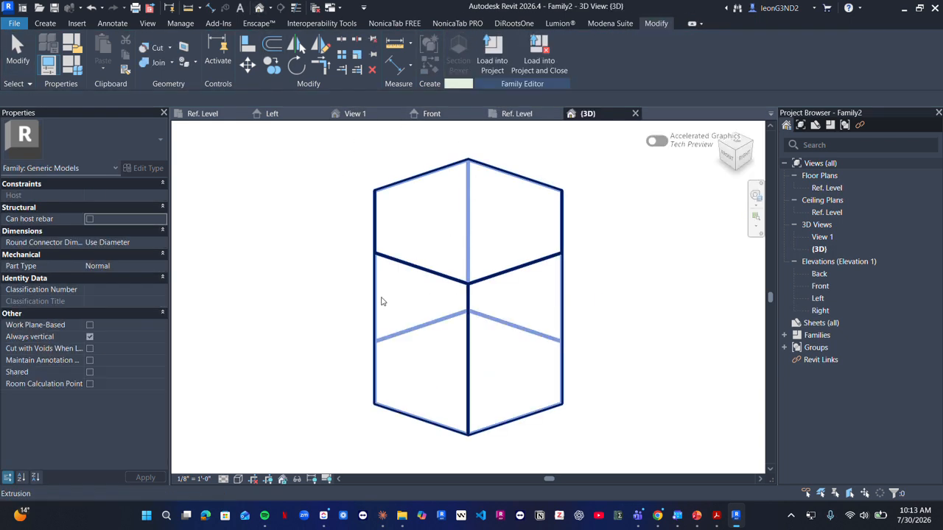
{"action": "left_click", "coordinate": [224, 479]}
{"action": "left_click", "coordinate": [235, 466]}
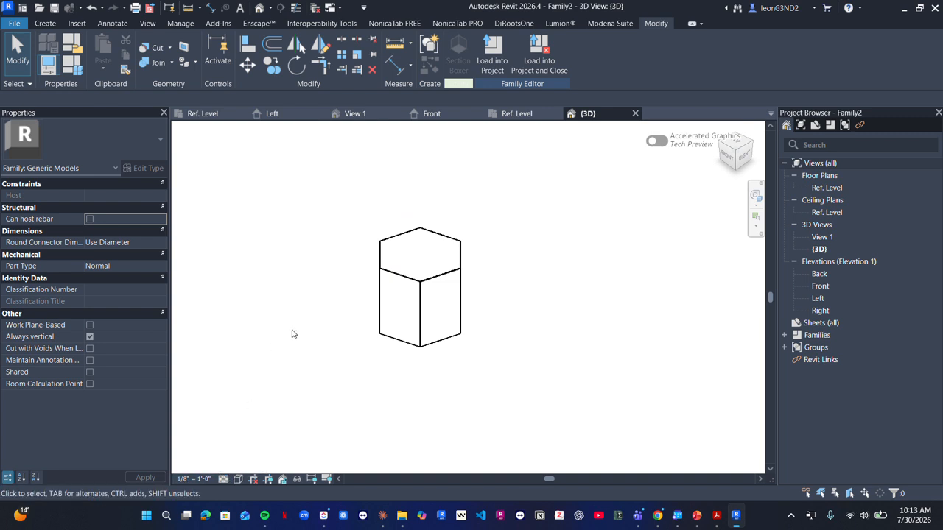
Step: Close all views of the new imperial family without saving it
{"action": "key", "text": "ctrl+F4"}
{"action": "left_click", "coordinate": [557, 114]}
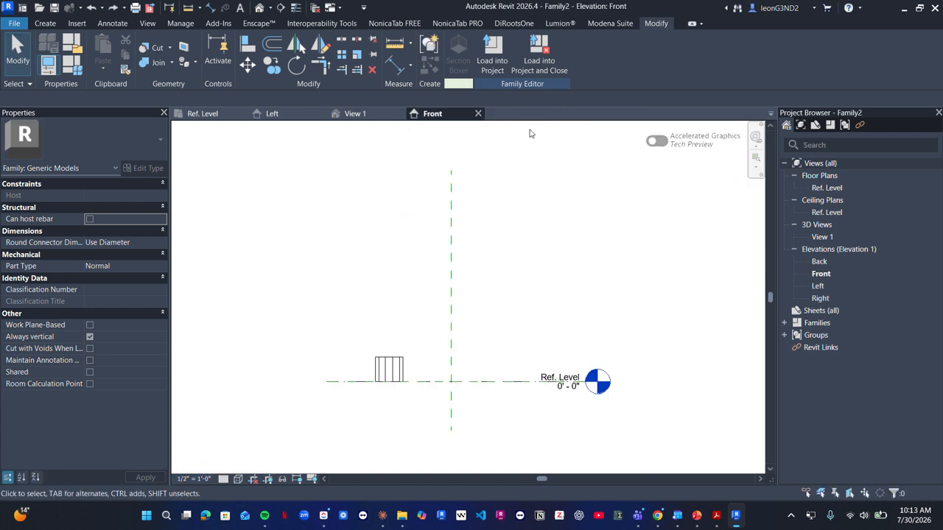
{"action": "left_click", "coordinate": [477, 115]}
{"action": "left_click", "coordinate": [401, 114]}
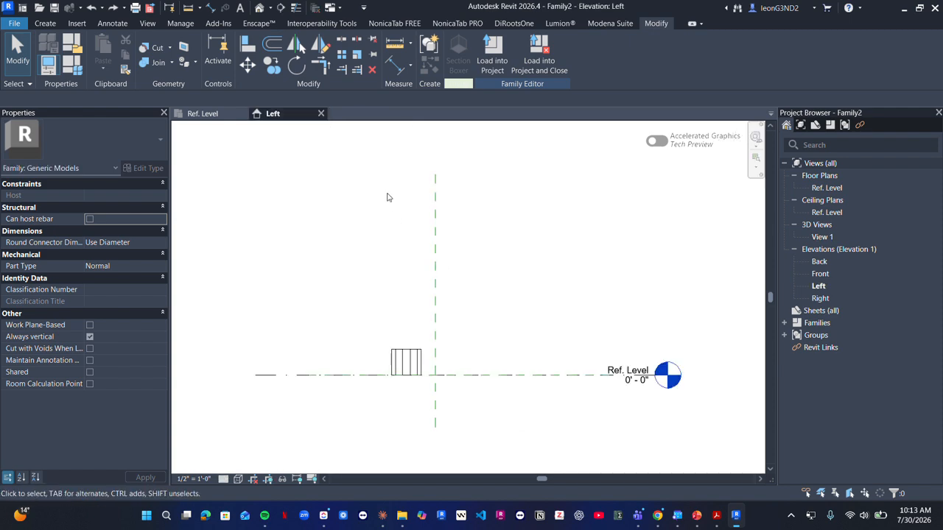
{"action": "left_click", "coordinate": [322, 113]}
{"action": "left_click", "coordinate": [498, 257]}
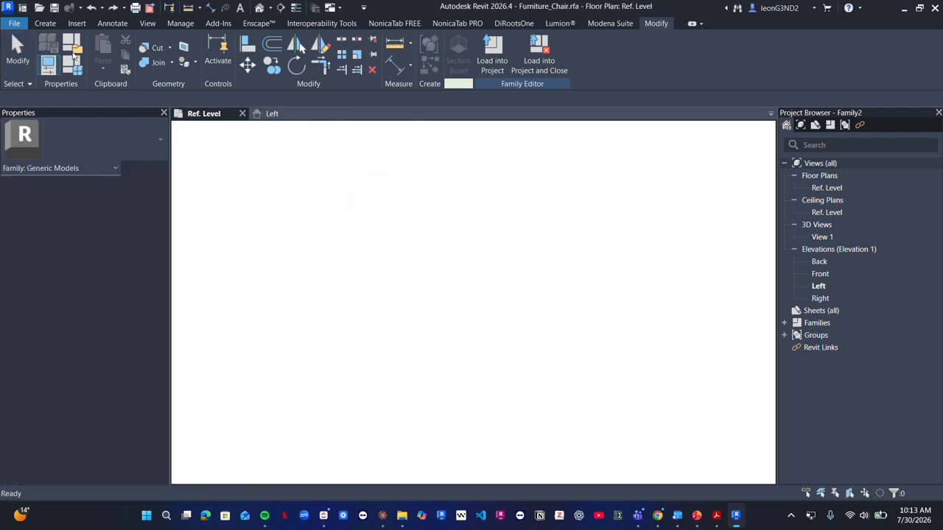
Step: Create a new family from the Metric Generic Model.rft template in the English folder of Family Templates
{"action": "left_click", "coordinate": [23, 8]}
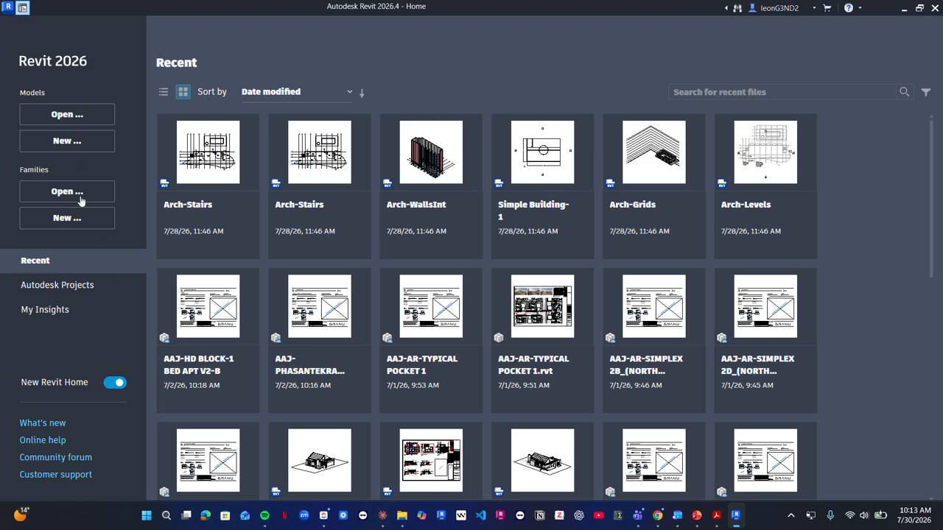
{"action": "left_click", "coordinate": [66, 218]}
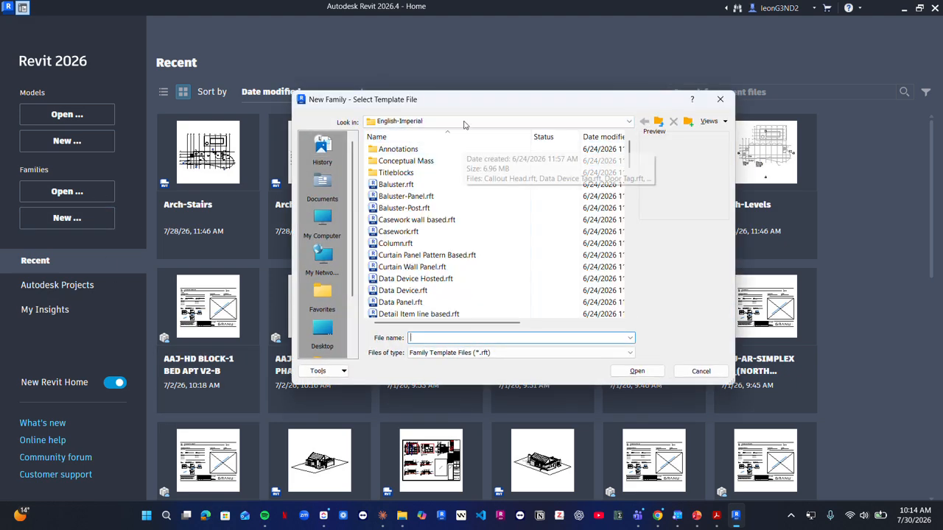
{"action": "left_click", "coordinate": [475, 121]}
{"action": "left_click", "coordinate": [476, 192]}
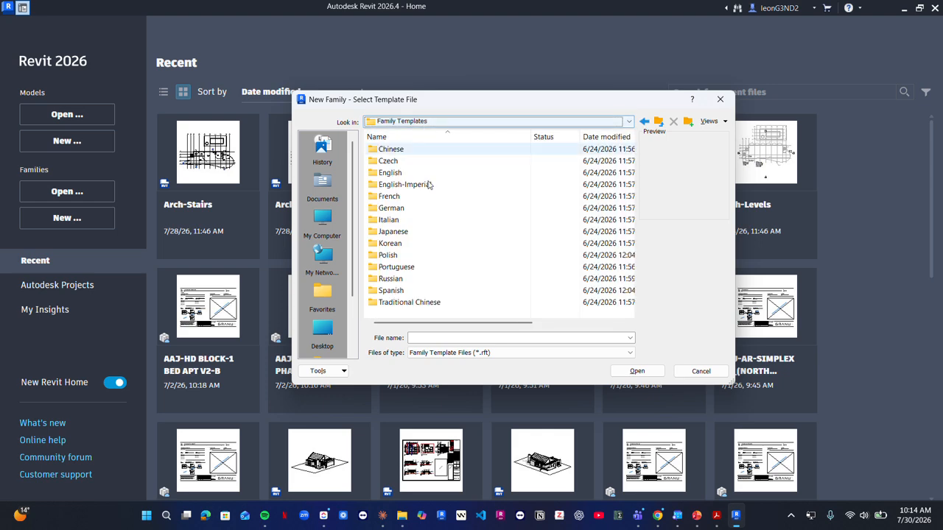
{"action": "left_click", "coordinate": [412, 168]}
{"action": "double_click", "coordinate": [412, 173]}
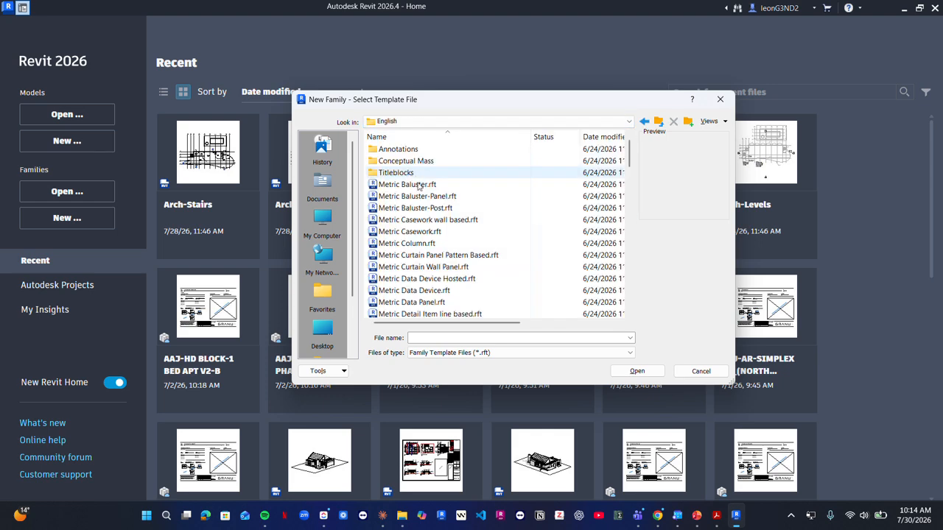
{"action": "scroll", "coordinate": [421, 209], "scroll_direction": "down", "scroll_amount": 10}
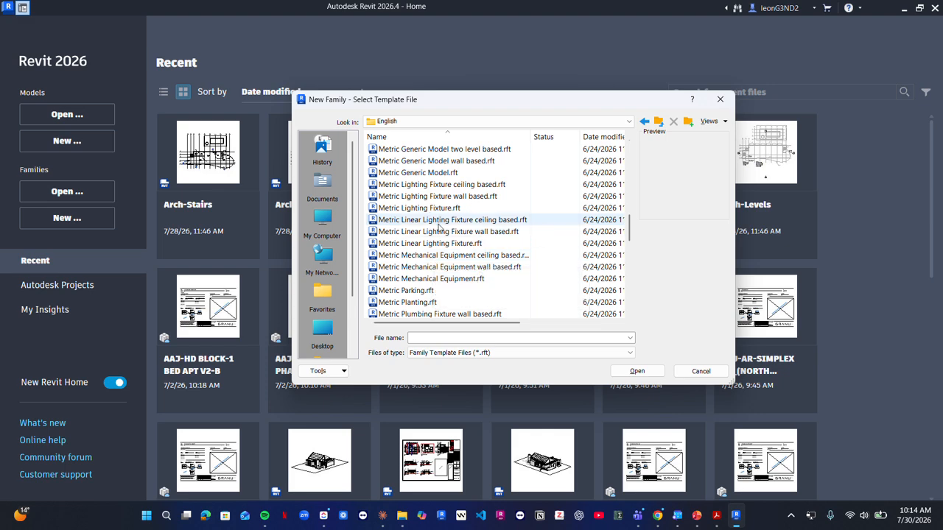
{"action": "left_click", "coordinate": [453, 172]}
{"action": "double_click", "coordinate": [455, 172]}
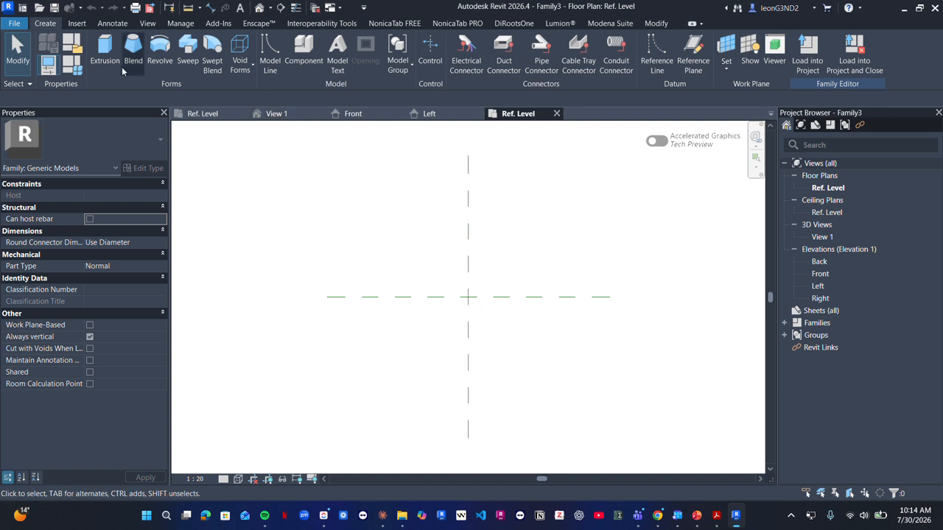
Step: Extrude a six-sided polygon 250 mm on the Ref. Level plan, away from the reference planes' intersection
{"action": "left_click", "coordinate": [107, 57]}
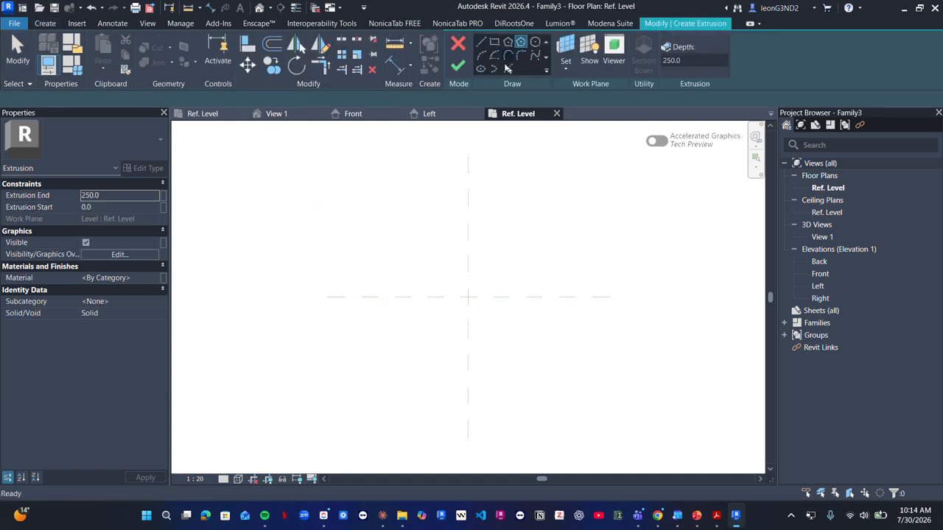
{"action": "left_click", "coordinate": [382, 175]}
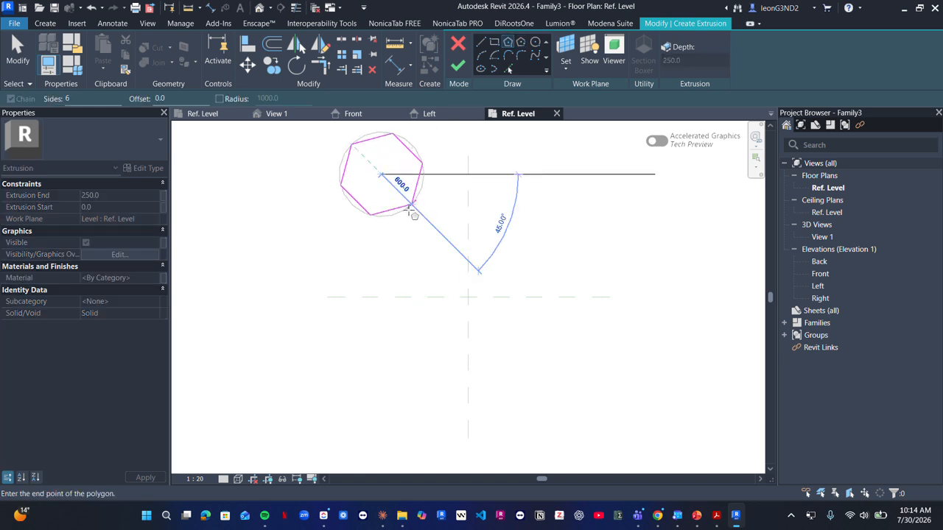
{"action": "left_click", "coordinate": [407, 200]}
{"action": "middle_click_drag", "start_coordinate": [405, 236], "coordinate": [387, 277]}
{"action": "left_click", "coordinate": [458, 66]}
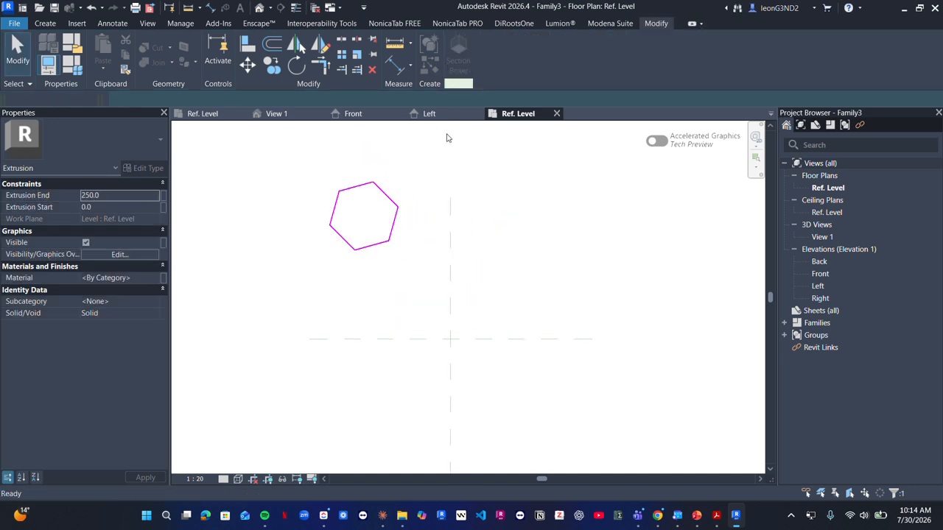
Step: Open the default 3D view of the hexagonal prism and set the view scale to 1:1
{"action": "left_click", "coordinate": [259, 7]}
{"action": "left_click", "coordinate": [337, 420]}
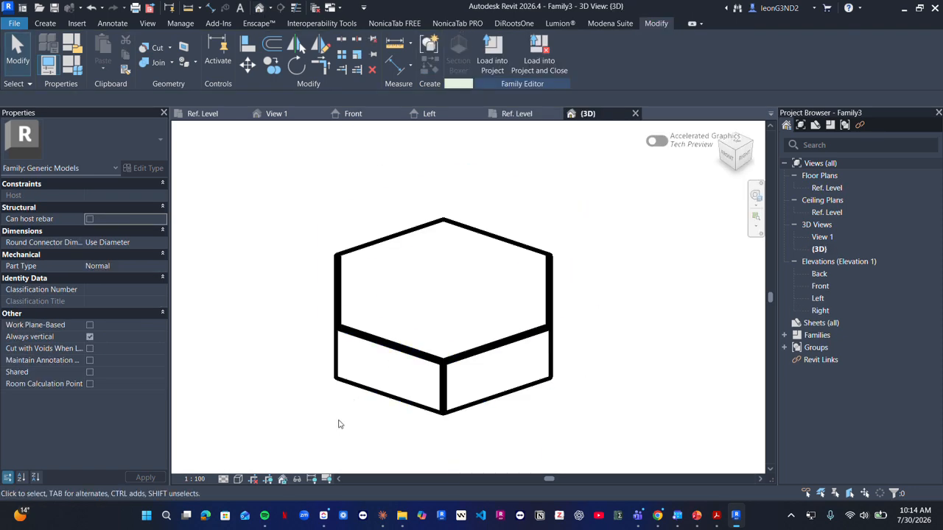
{"action": "left_click", "coordinate": [392, 349]}
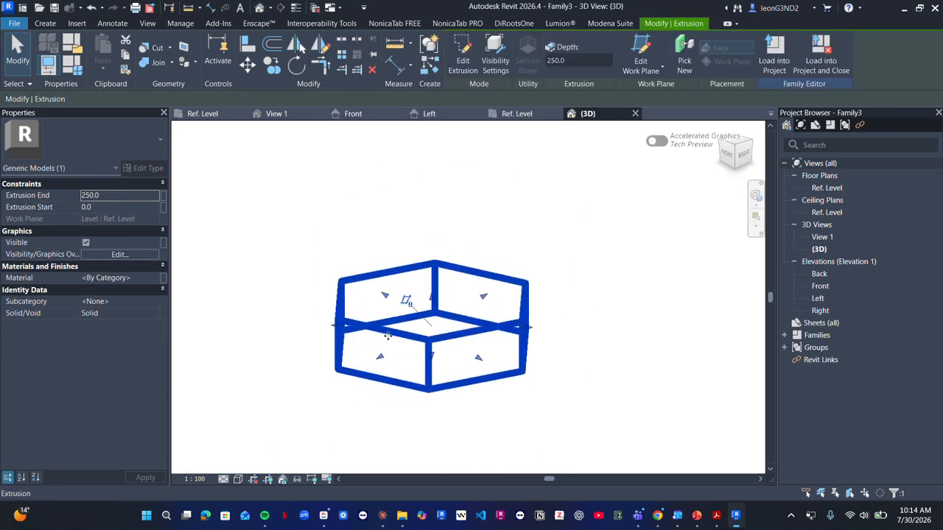
{"action": "left_click", "coordinate": [224, 478]}
{"action": "left_click", "coordinate": [185, 472]}
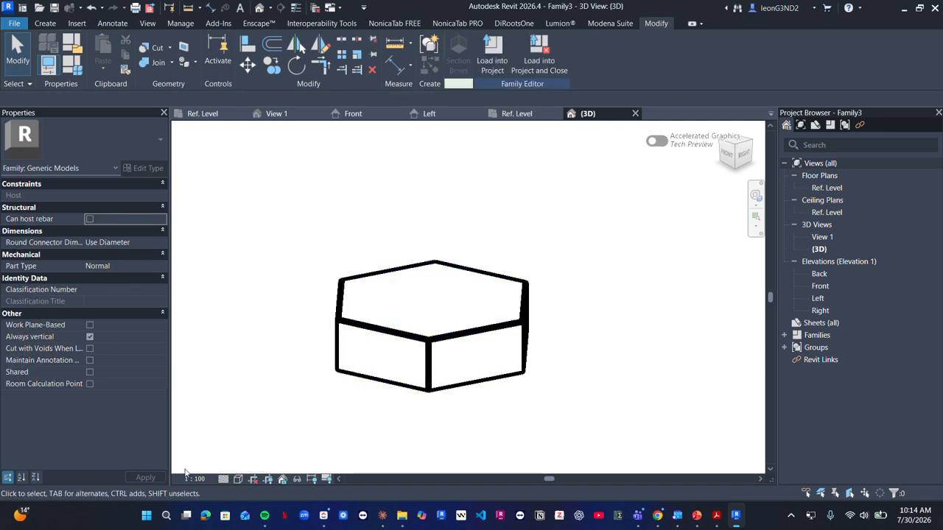
{"action": "left_click", "coordinate": [194, 479]}
{"action": "left_click", "coordinate": [195, 312]}
Step: Stretch the hexagonal prism upward to an extrusion end of about 1225 mm and deselect it
{"action": "scroll", "coordinate": [442, 331], "scroll_direction": "down", "scroll_amount": 2}
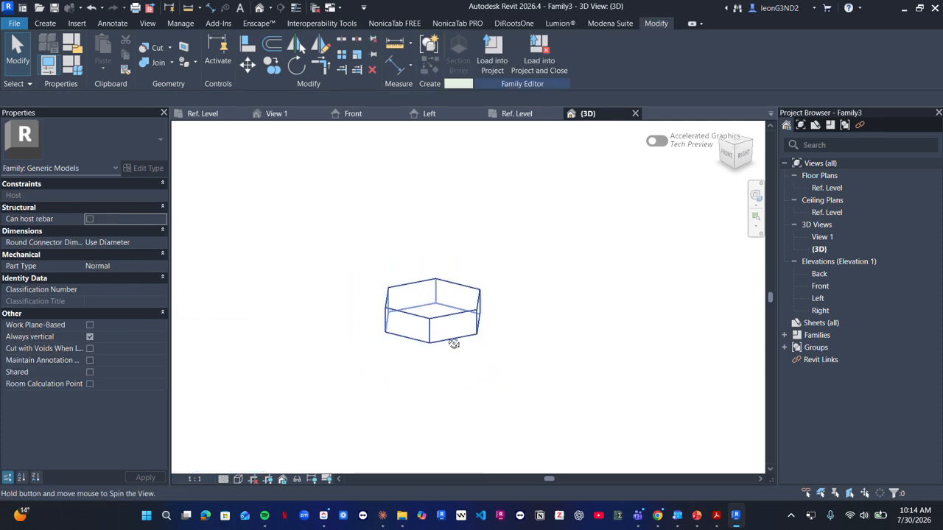
{"action": "left_click", "coordinate": [446, 325]}
{"action": "left_click_drag", "start_coordinate": [447, 325], "coordinate": [378, 427]}
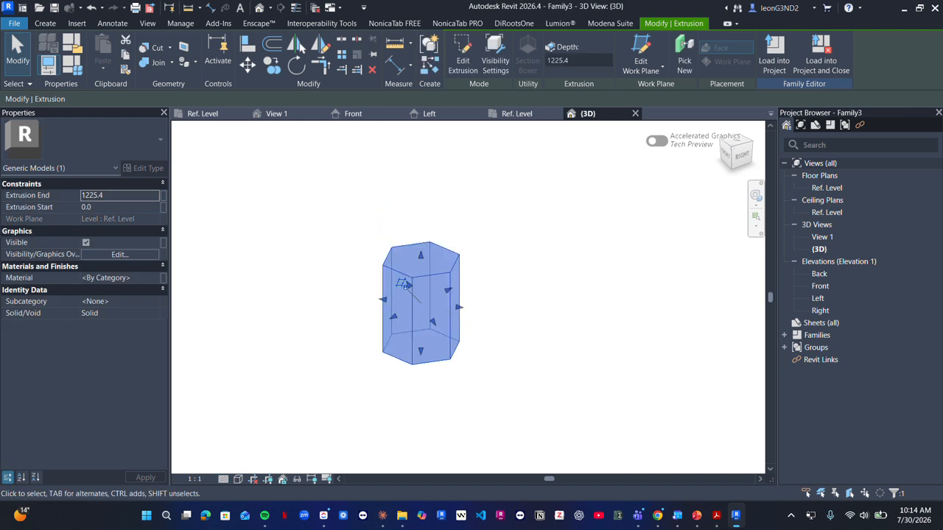
{"action": "key", "text": "Escape"}
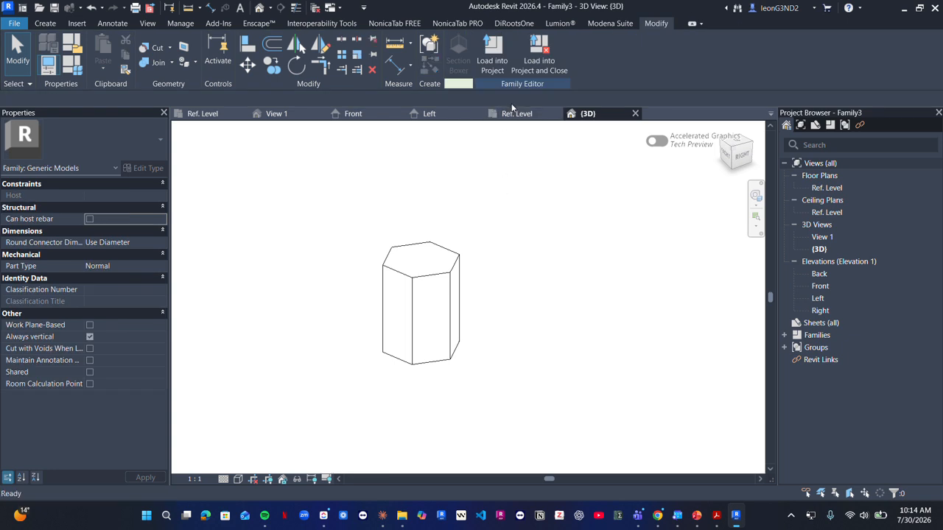
Step: On the Ref. Level plan, extrude a rectangle about 1000 by 700 mm beside the hexagon to 250 mm
{"action": "left_click", "coordinate": [517, 114]}
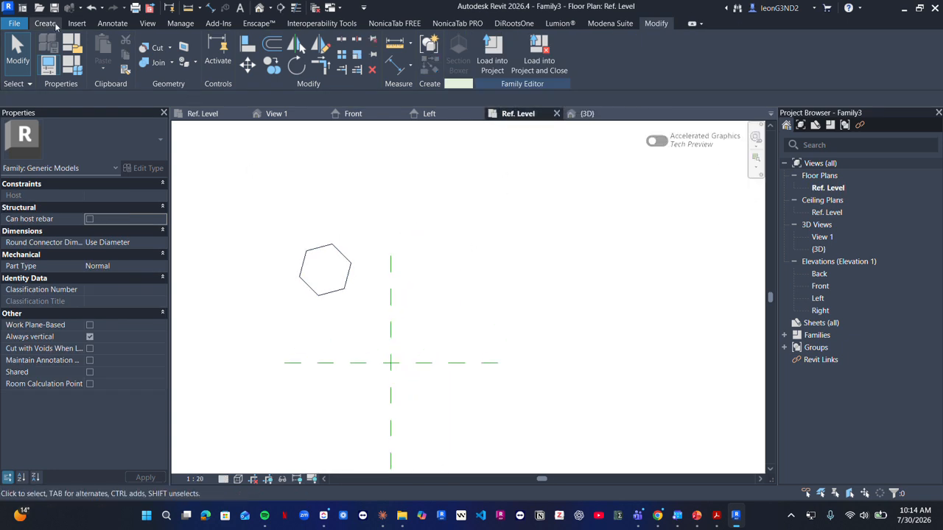
{"action": "left_click", "coordinate": [46, 22]}
{"action": "left_click", "coordinate": [105, 52]}
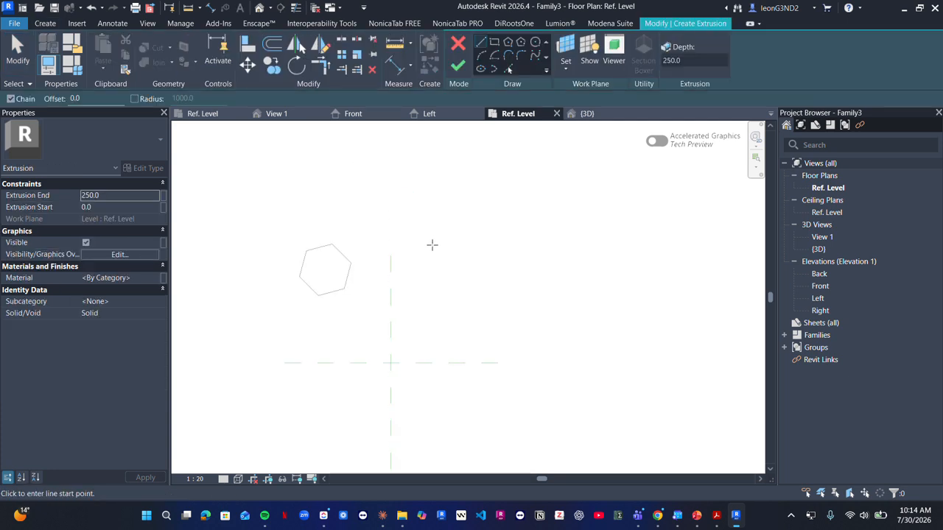
{"action": "left_click", "coordinate": [401, 200]}
{"action": "key", "text": "Escape"}
{"action": "left_click", "coordinate": [413, 251]}
{"action": "left_click", "coordinate": [466, 288]}
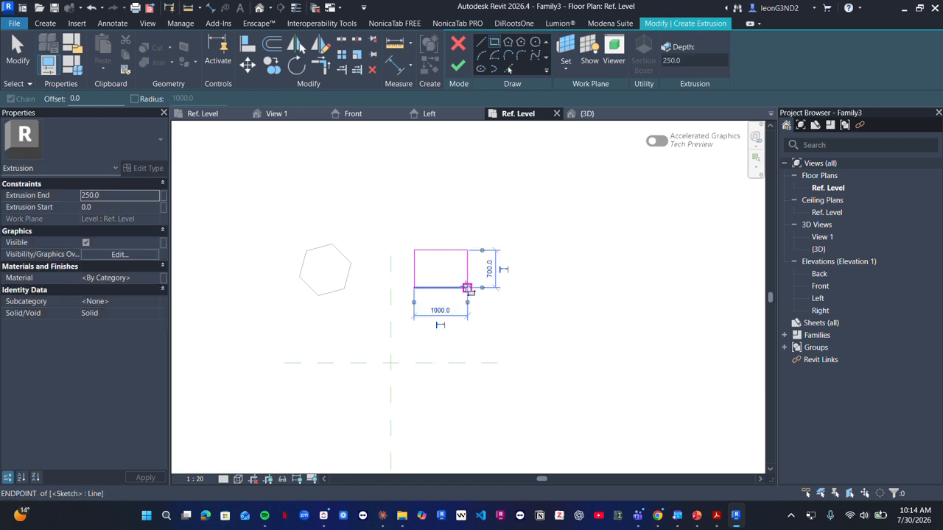
{"action": "left_click", "coordinate": [457, 66]}
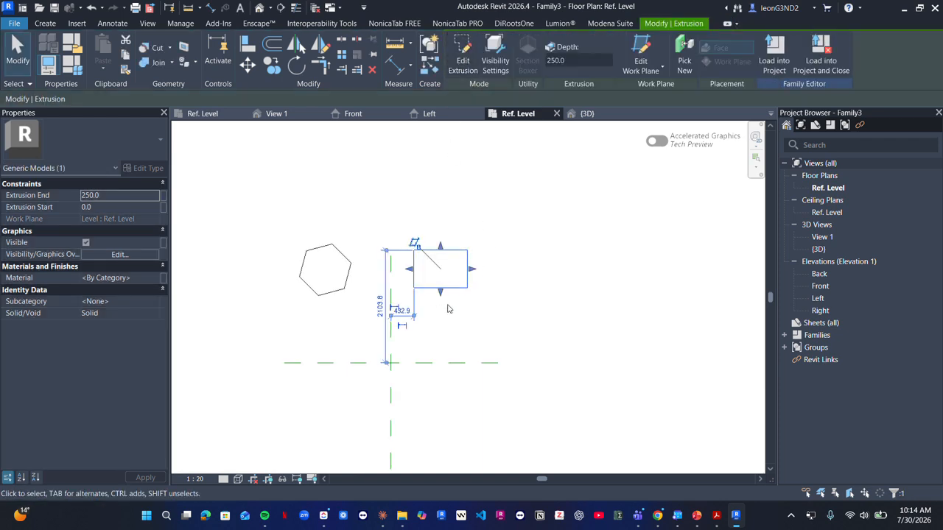
{"action": "left_click", "coordinate": [442, 308]}
Step: In the default 3D view, stretch the rectangular box upward to roughly the hexagonal prism's height
{"action": "left_click", "coordinate": [260, 7]}
{"action": "scroll", "coordinate": [472, 350], "scroll_direction": "down", "scroll_amount": 2}
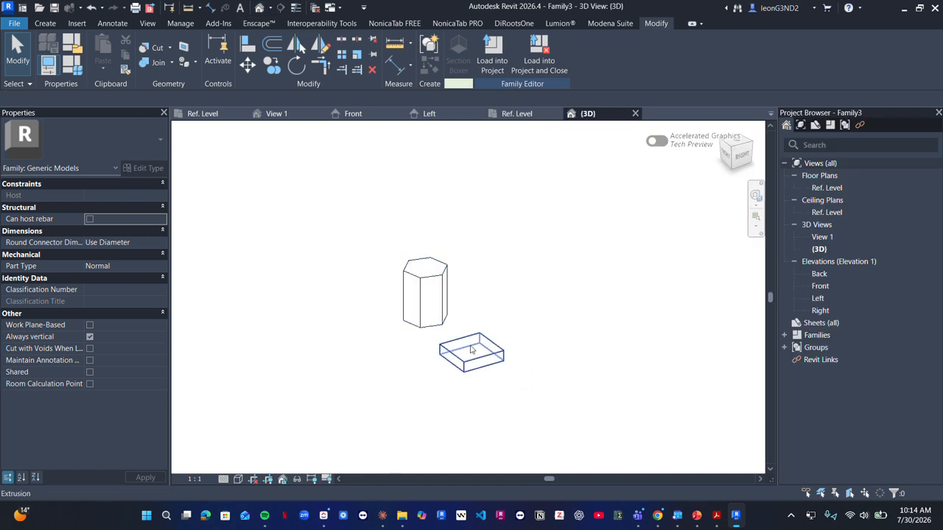
{"action": "left_click", "coordinate": [472, 350]}
{"action": "left_click_drag", "start_coordinate": [471, 343], "coordinate": [469, 293]}
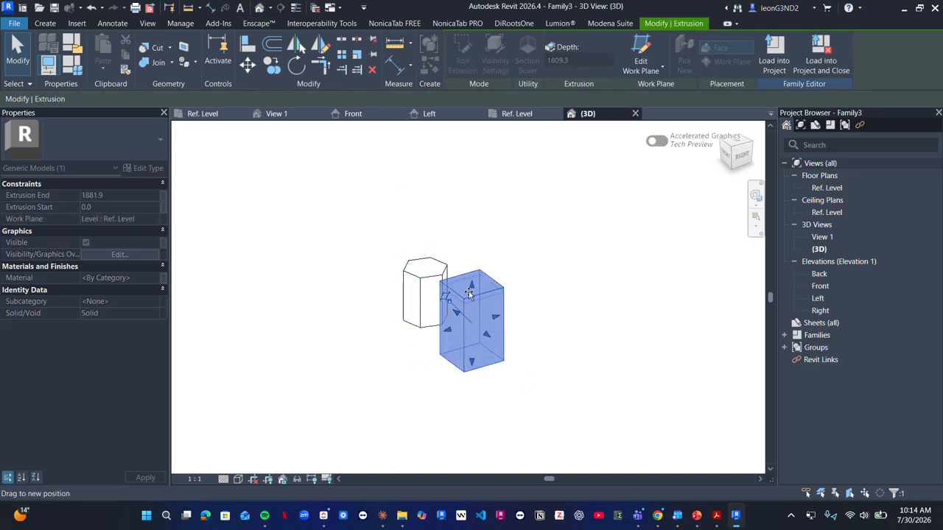
{"action": "key", "text": "ctrl+z"}
{"action": "scroll", "coordinate": [464, 280], "scroll_direction": "down", "scroll_amount": 1}
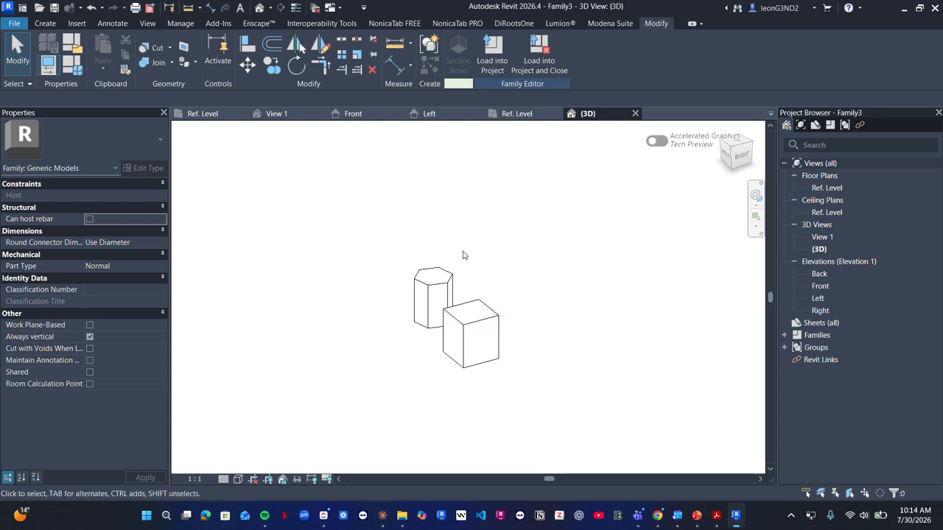
Step: In the 3D view, start a void extrusion and pick the box's top face as its work plane
{"action": "left_click", "coordinate": [516, 116]}
{"action": "left_click", "coordinate": [601, 113]}
{"action": "left_click", "coordinate": [50, 24]}
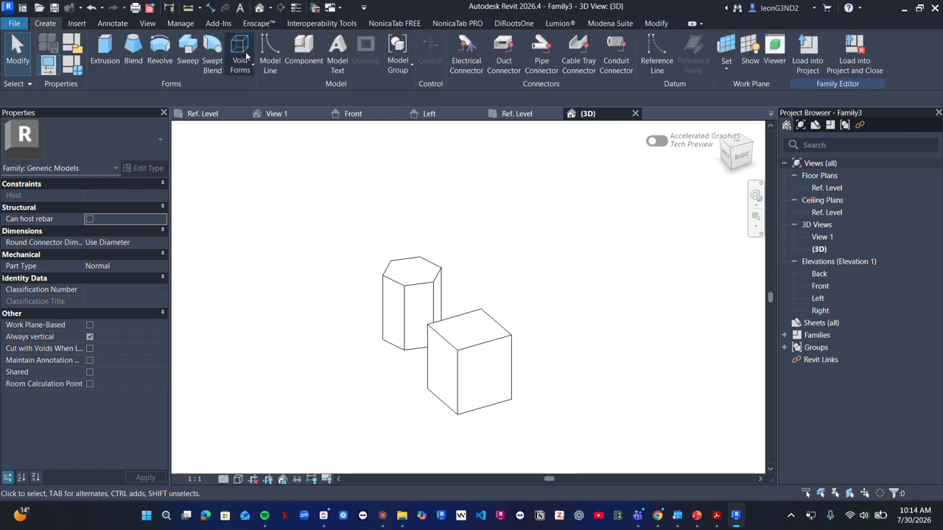
{"action": "left_click", "coordinate": [240, 53]}
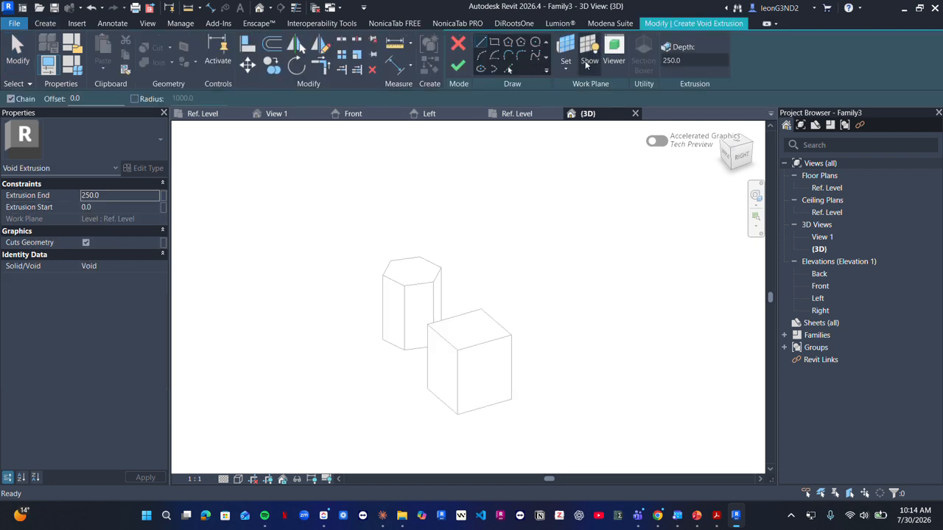
{"action": "left_click", "coordinate": [566, 67]}
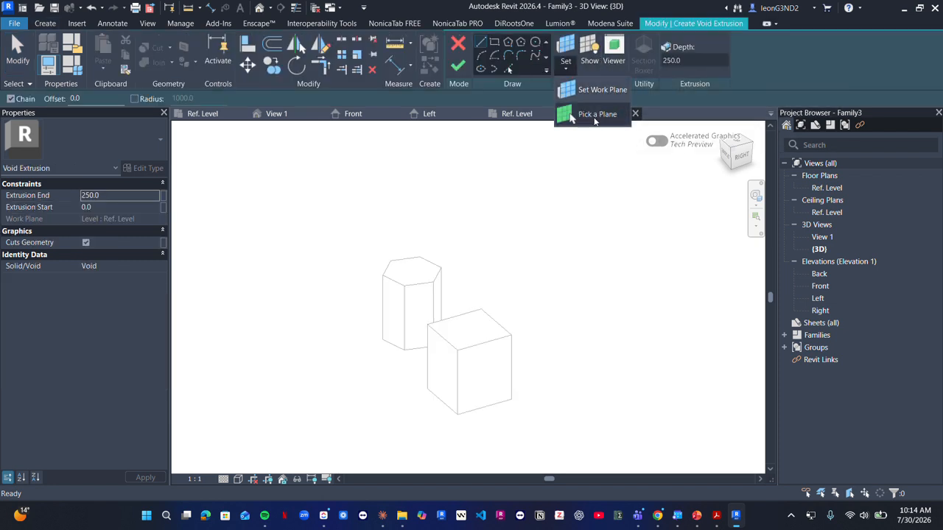
{"action": "left_click", "coordinate": [595, 116]}
{"action": "left_click", "coordinate": [471, 320]}
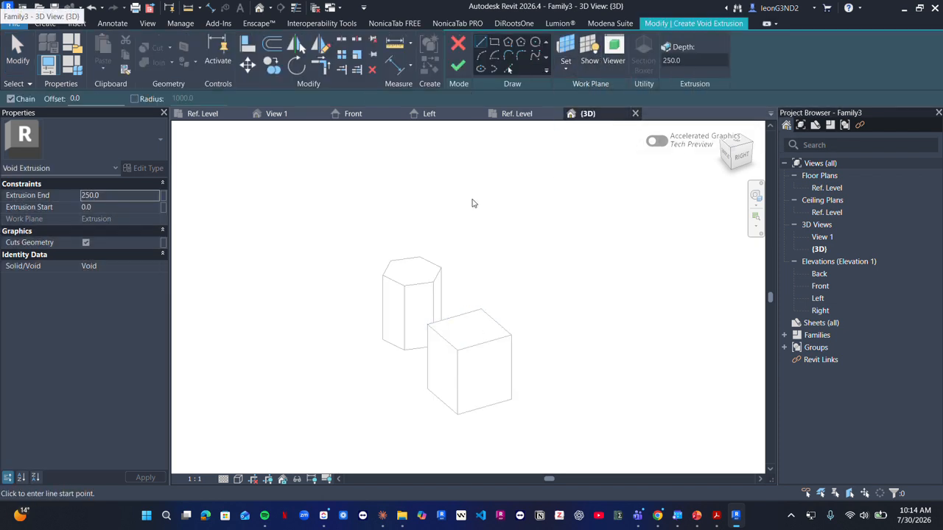
{"action": "left_click", "coordinate": [556, 69]}
{"action": "left_click", "coordinate": [595, 112]}
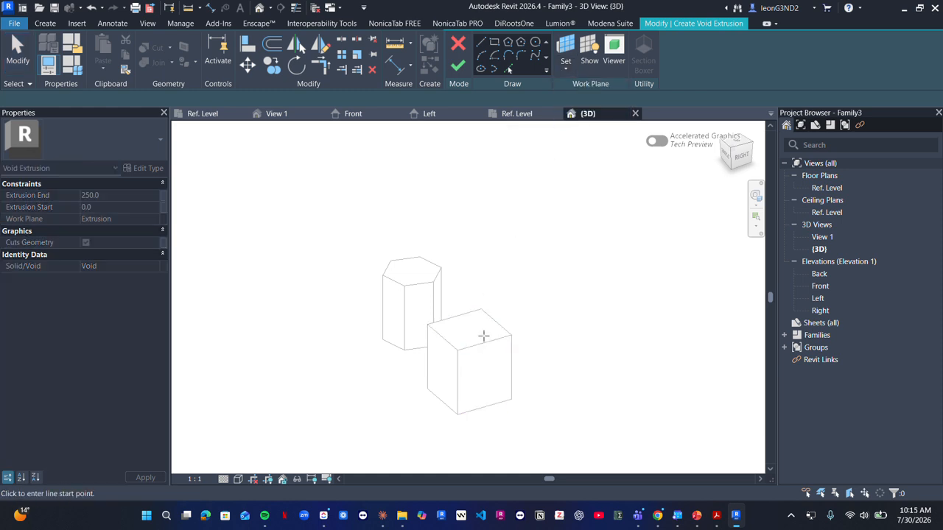
Step: Sketch a circle near the middle of the box's top face and finish the void extrusion
{"action": "left_click", "coordinate": [536, 42]}
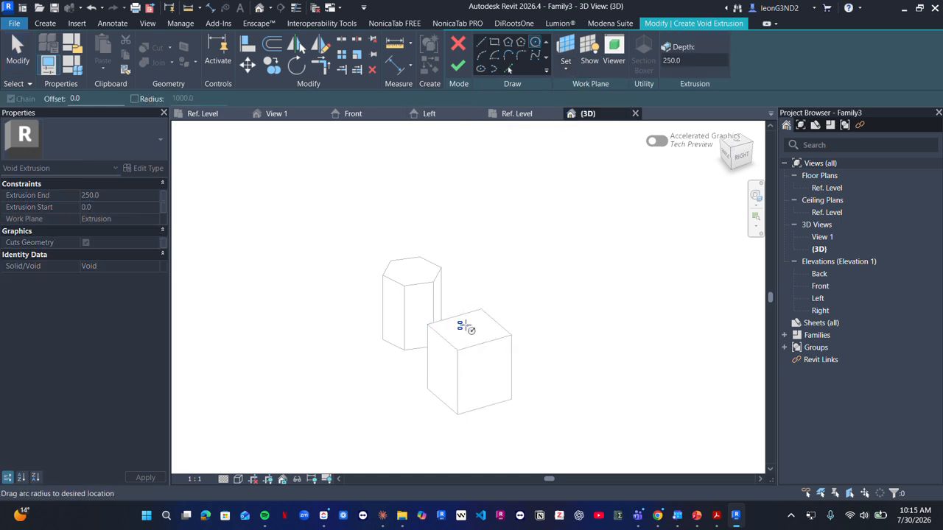
{"action": "left_click", "coordinate": [479, 330]}
{"action": "scroll", "coordinate": [471, 339], "scroll_direction": "up", "scroll_amount": 2}
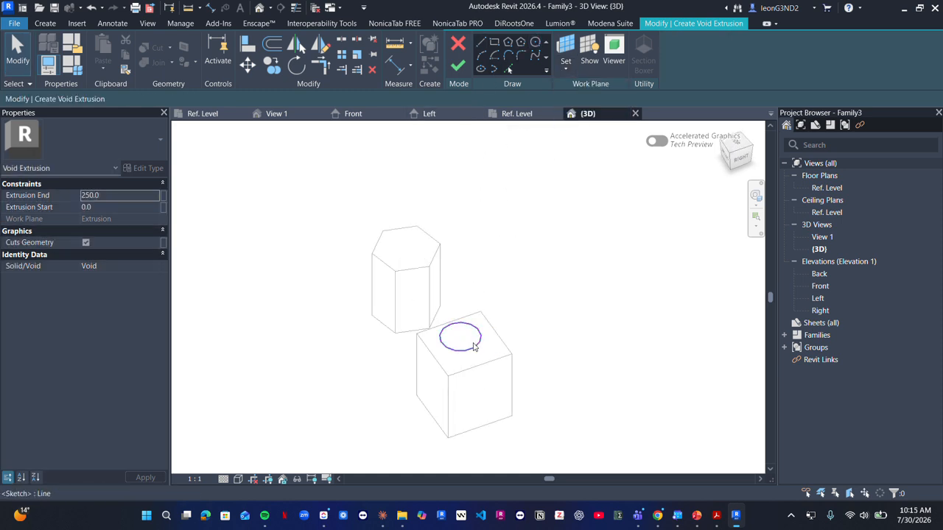
{"action": "key", "text": "Escape"}
{"action": "key", "text": "Escape"}
{"action": "left_click", "coordinate": [475, 337]}
{"action": "scroll", "coordinate": [479, 343], "scroll_direction": "up", "scroll_amount": 3}
{"action": "left_click_drag", "start_coordinate": [483, 347], "coordinate": [489, 362]}
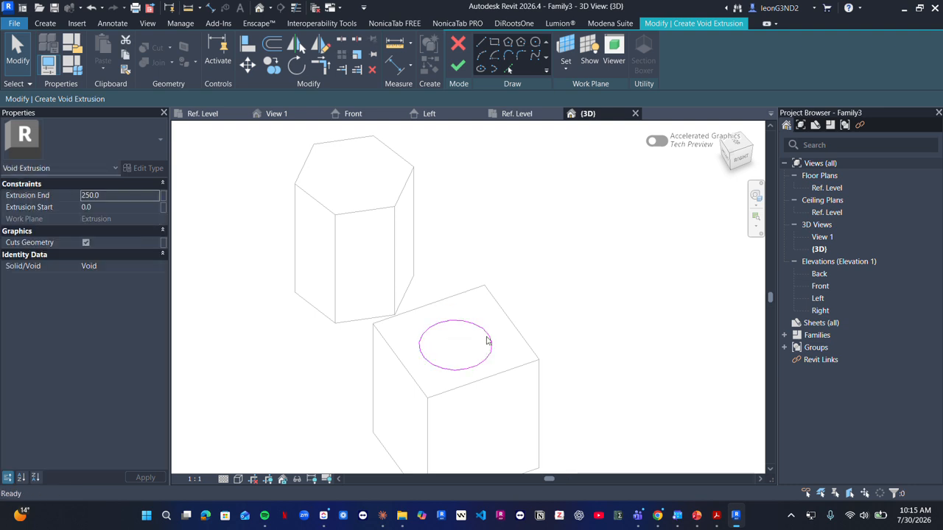
{"action": "scroll", "coordinate": [488, 339], "scroll_direction": "down", "scroll_amount": 2}
{"action": "left_click", "coordinate": [458, 66]}
Step: Stretch the circular void down into the box so it cuts the solid, and deselect it
{"action": "scroll", "coordinate": [484, 304], "scroll_direction": "down", "scroll_amount": 2}
{"action": "middle_click_drag", "start_coordinate": [484, 302], "coordinate": [488, 285], "text": "shift"}
{"action": "scroll", "coordinate": [484, 295], "scroll_direction": "up", "scroll_amount": 1}
{"action": "left_click_drag", "start_coordinate": [474, 316], "coordinate": [483, 337]}
{"action": "left_click_drag", "start_coordinate": [472, 300], "coordinate": [471, 299]}
{"action": "left_click", "coordinate": [565, 314]}
{"action": "middle_click_drag", "start_coordinate": [564, 314], "coordinate": [508, 356], "text": "shift"}
{"action": "scroll", "coordinate": [524, 250], "scroll_direction": "down", "scroll_amount": 3}
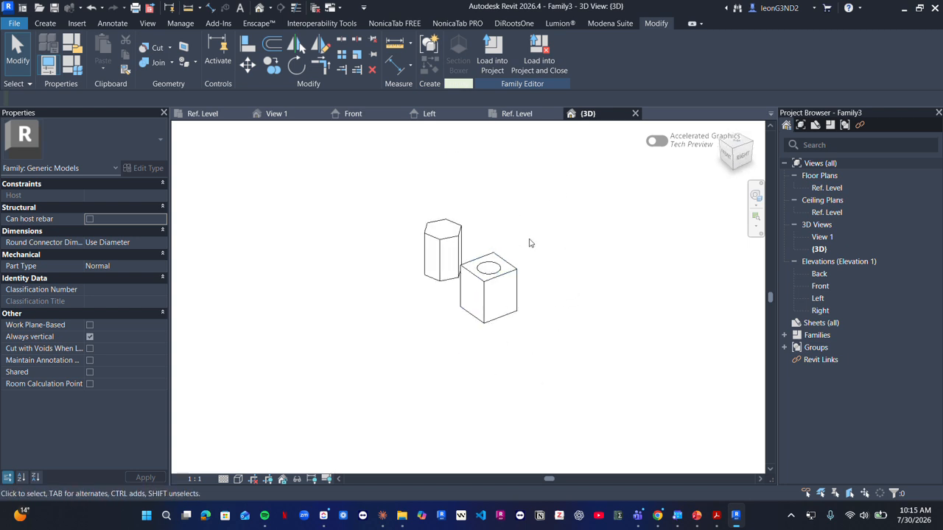
Step: On the Ref. Level plan, start a blend and sketch a base circle of about 400 mm radius below the box
{"action": "left_click", "coordinate": [515, 115]}
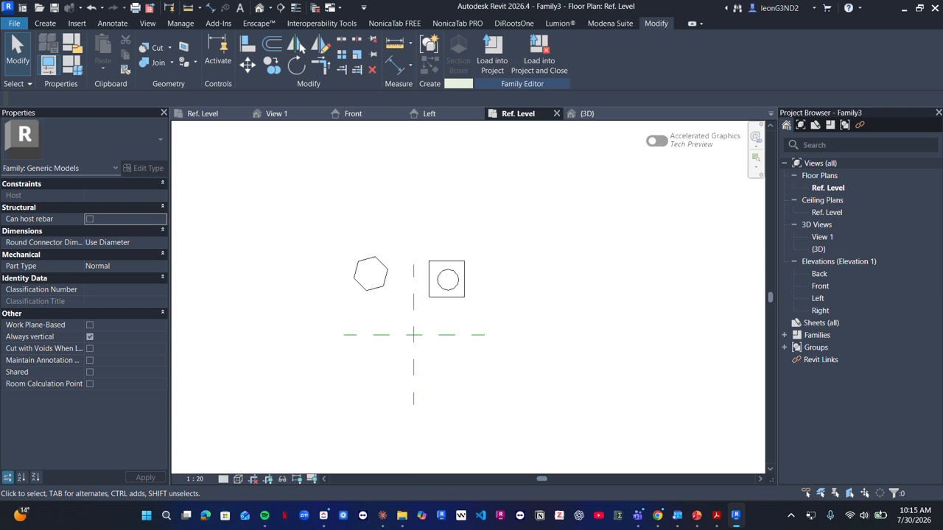
{"action": "left_click", "coordinate": [43, 22]}
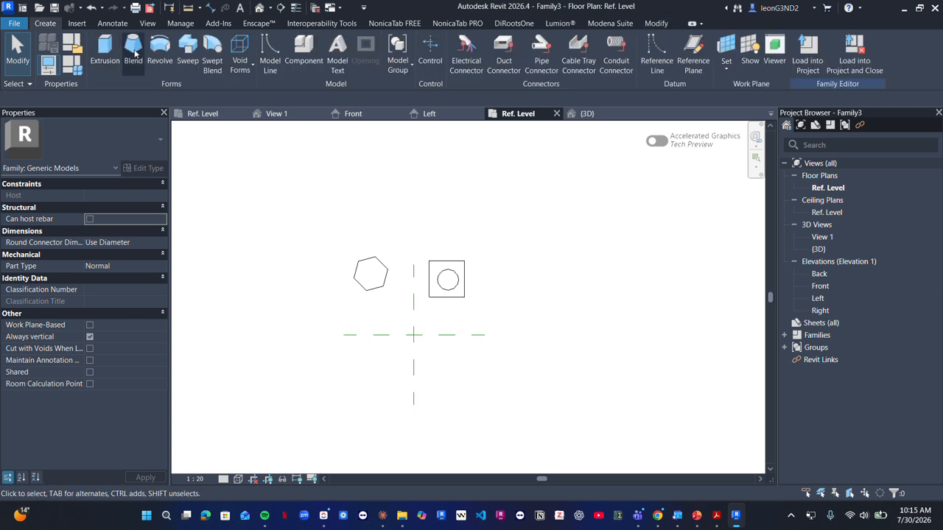
{"action": "left_click", "coordinate": [137, 65]}
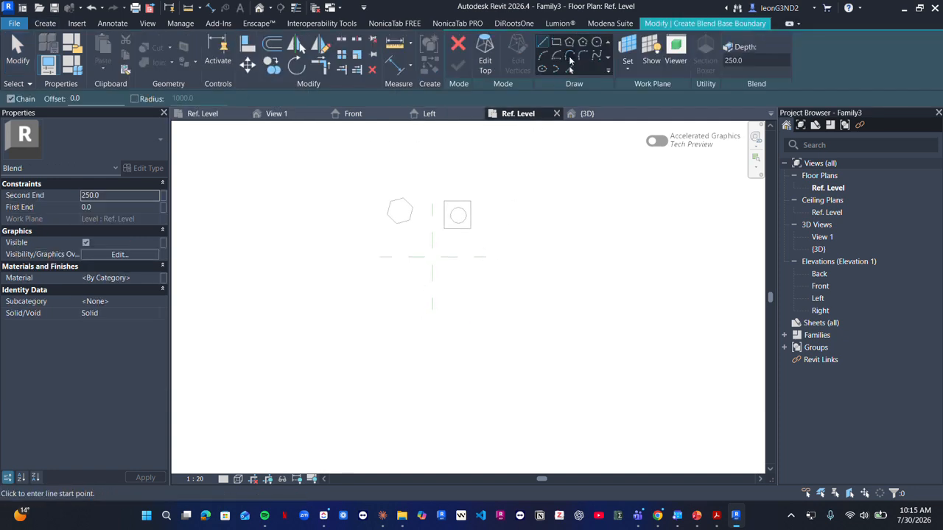
{"action": "left_click", "coordinate": [597, 43]}
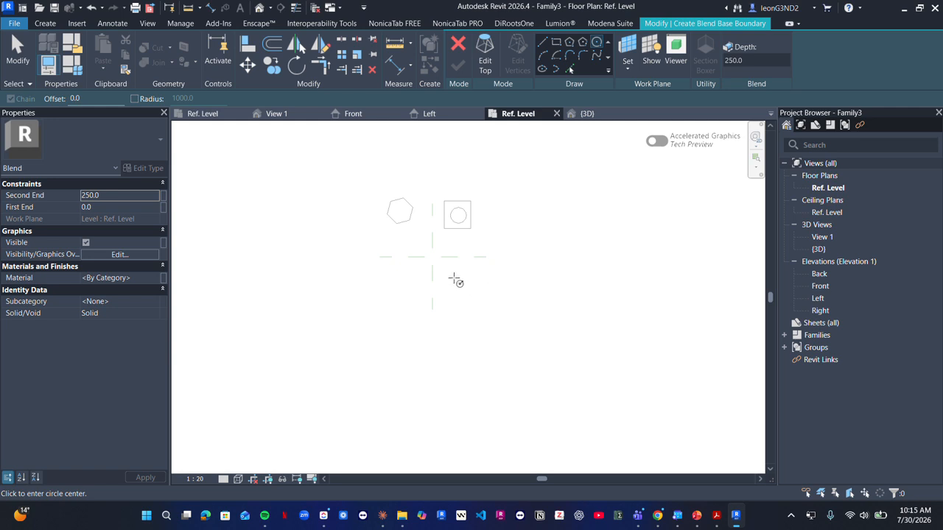
{"action": "left_click", "coordinate": [451, 276]}
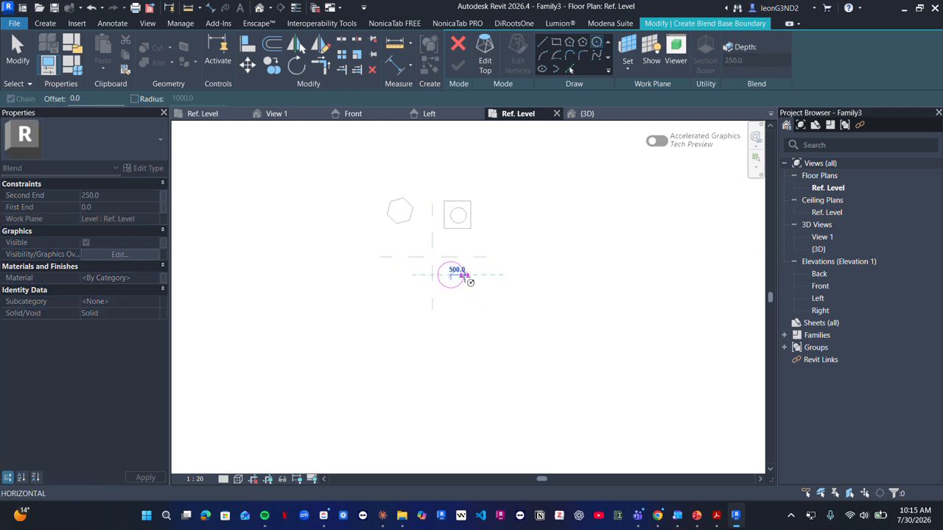
{"action": "left_click", "coordinate": [463, 275]}
{"action": "scroll", "coordinate": [461, 275], "scroll_direction": "up", "scroll_amount": 2}
{"action": "key", "text": "Escape"}
{"action": "key", "text": "Escape"}
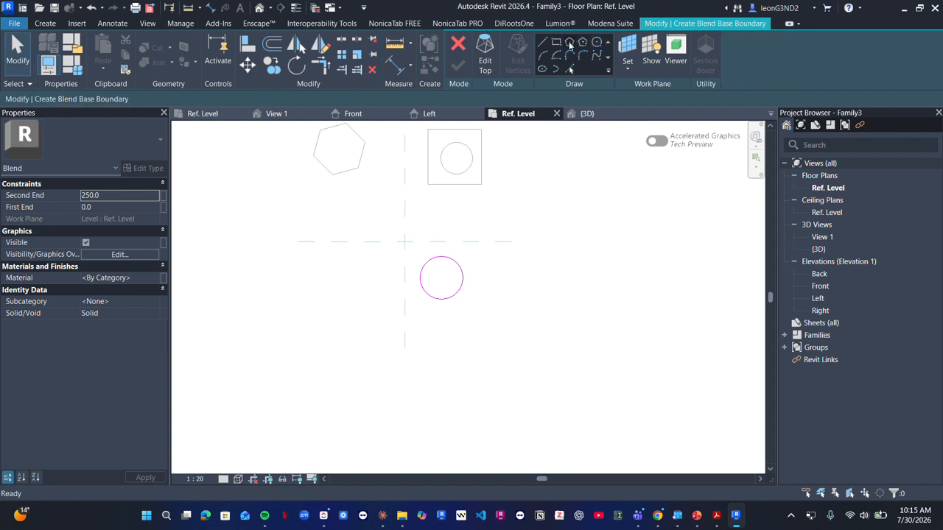
{"action": "left_click", "coordinate": [569, 42]}
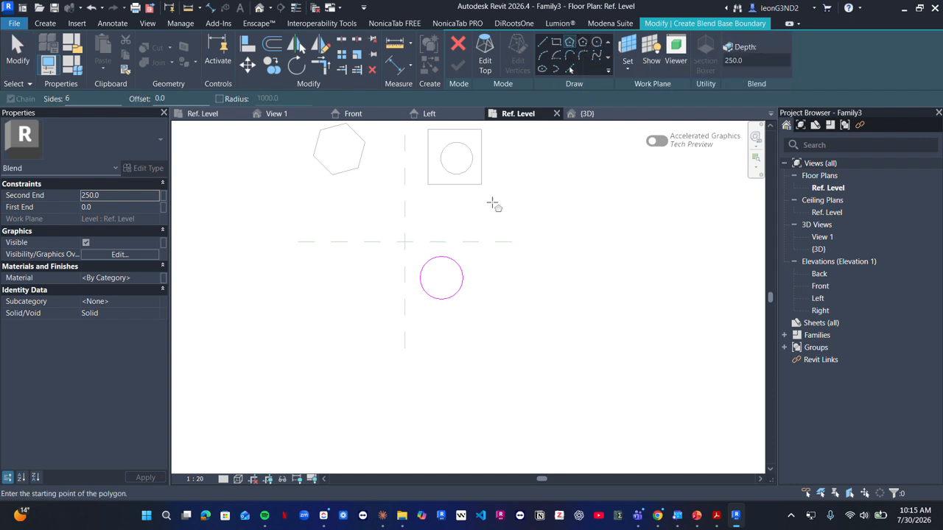
{"action": "left_click", "coordinate": [441, 278]}
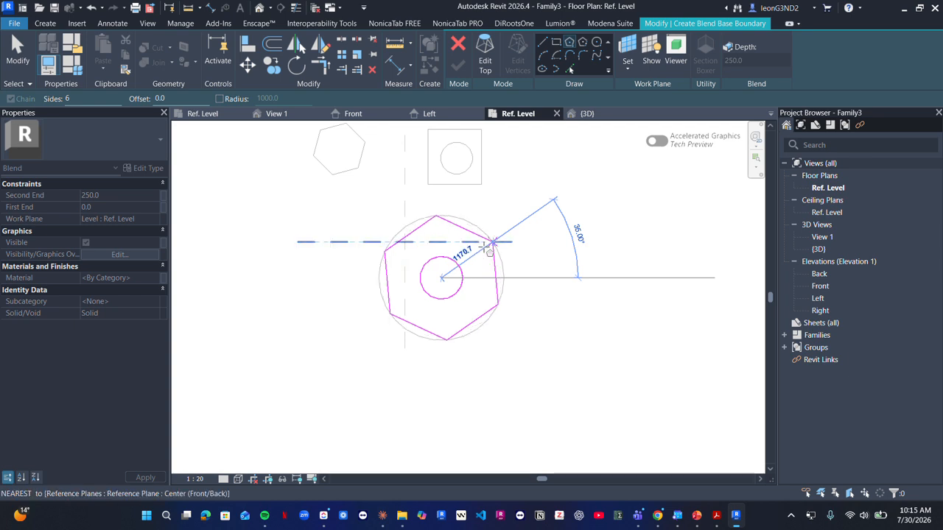
{"action": "left_click", "coordinate": [493, 240]}
{"action": "key", "text": "Escape"}
{"action": "key", "text": "Escape"}
{"action": "left_click", "coordinate": [486, 65]}
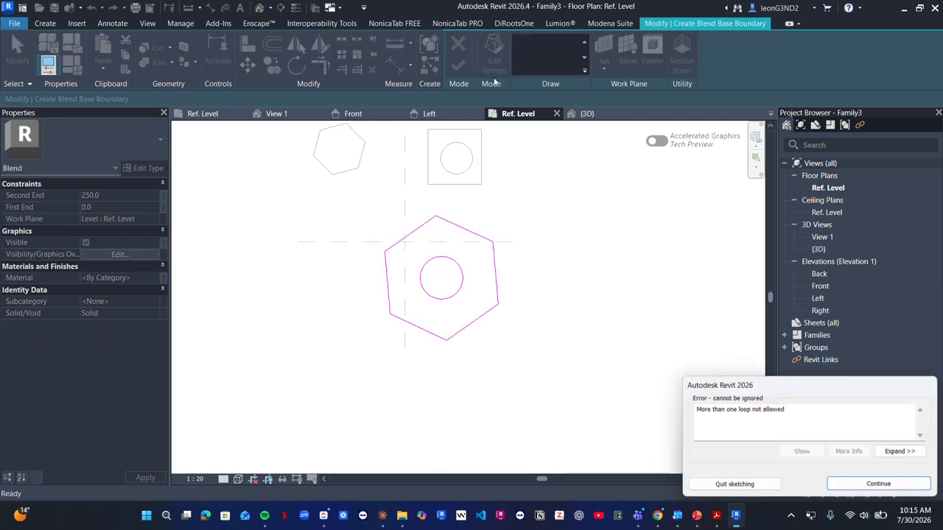
{"action": "key", "text": "Escape"}
{"action": "left_click", "coordinate": [469, 225]}
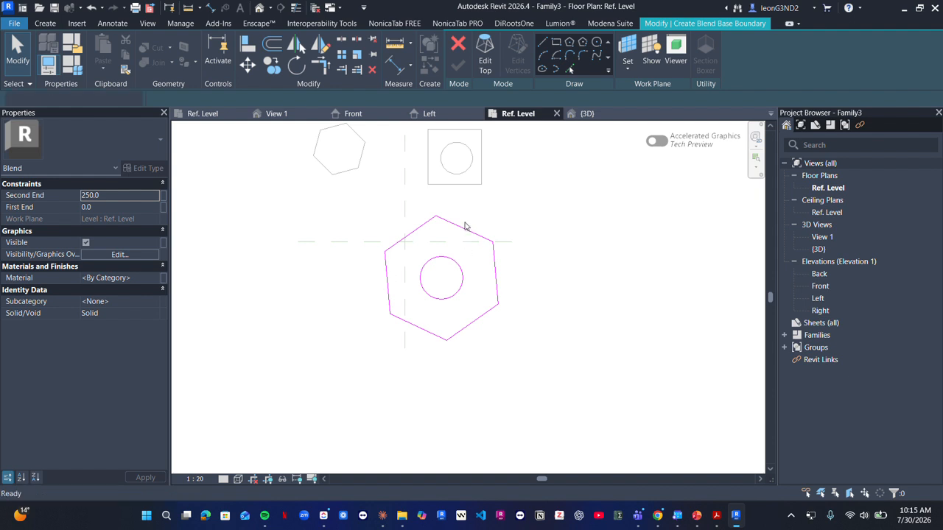
{"action": "key", "text": "Delete"}
Step: Sketch a six-sided polygon of about 1000 mm radius centred on the circle as the top boundary and finish the blend
{"action": "left_click", "coordinate": [485, 65]}
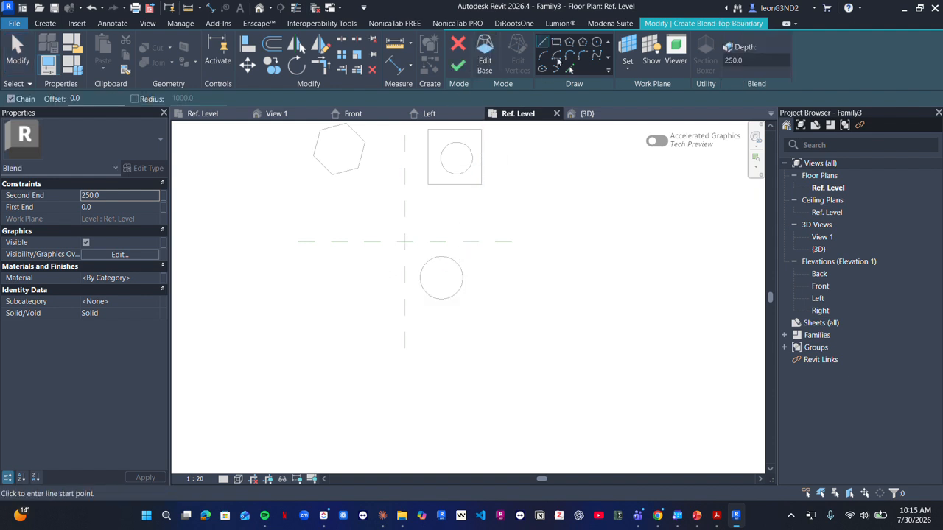
{"action": "left_click", "coordinate": [571, 44]}
{"action": "left_click", "coordinate": [441, 278]}
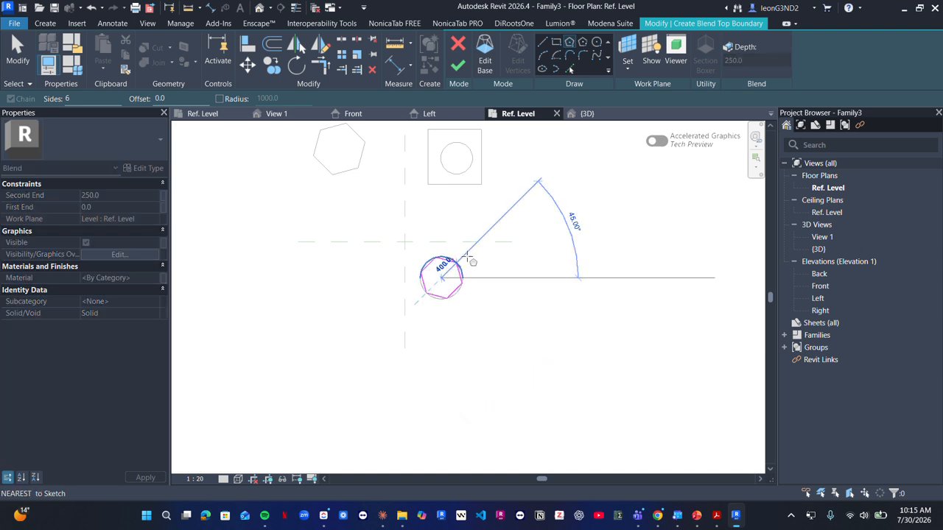
{"action": "left_click", "coordinate": [483, 250]}
{"action": "left_click", "coordinate": [458, 65]}
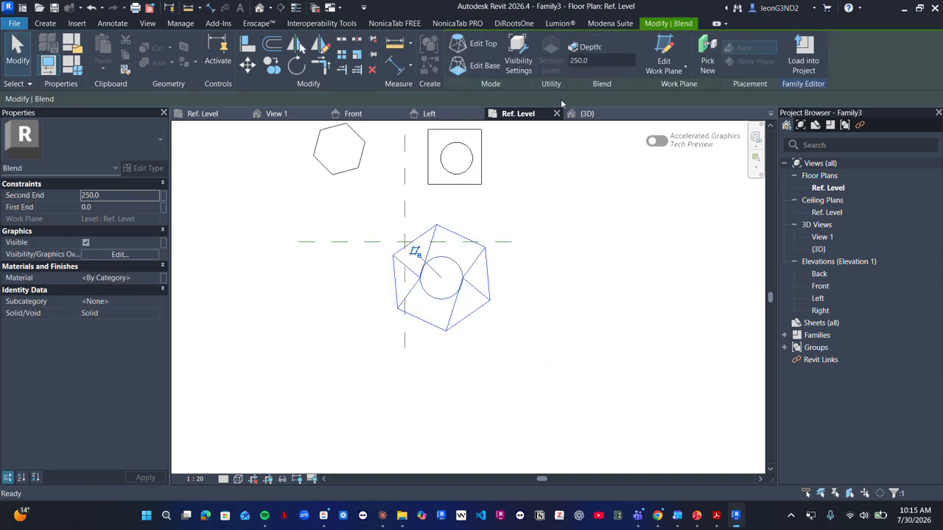
Step: In the 3D view, stretch the blend's base downward to a first end of about -830 mm and deselect it
{"action": "left_click", "coordinate": [589, 115]}
{"action": "scroll", "coordinate": [446, 316], "scroll_direction": "up", "scroll_amount": 3}
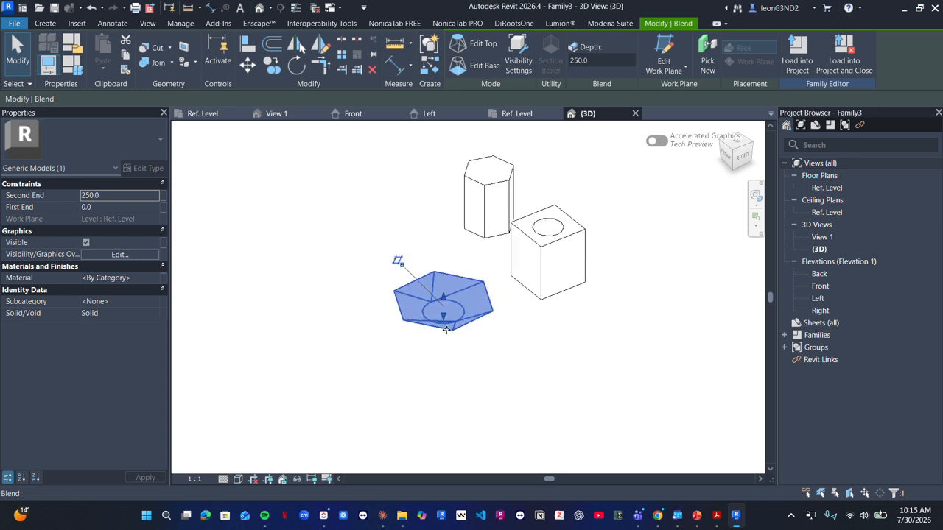
{"action": "left_click_drag", "start_coordinate": [444, 318], "coordinate": [442, 352]}
{"action": "key", "text": "Escape"}
{"action": "scroll", "coordinate": [445, 311], "scroll_direction": "down", "scroll_amount": 1}
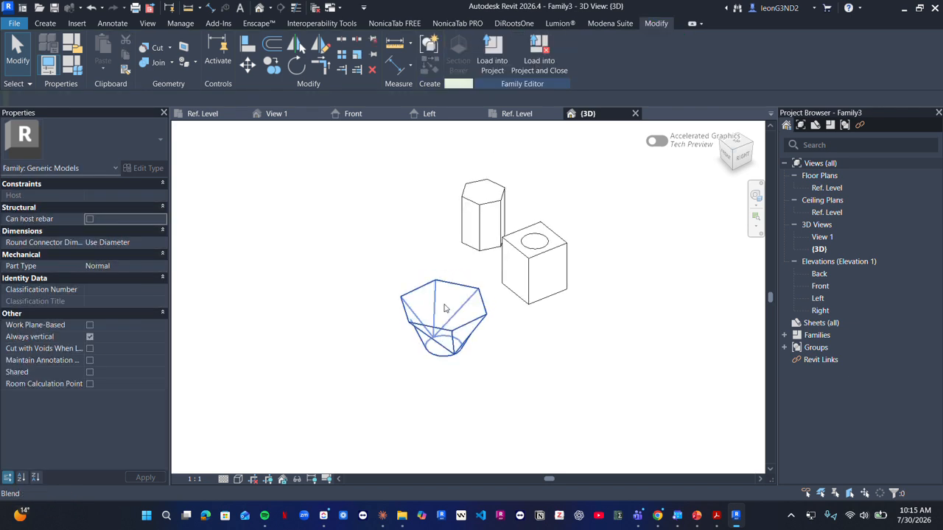
Step: Examine the blend's top boundary, vertex connections and base boundary in edit mode, and finish without changing them
{"action": "left_click", "coordinate": [445, 311]}
{"action": "middle_click_drag", "start_coordinate": [446, 311], "coordinate": [467, 317], "text": "shift"}
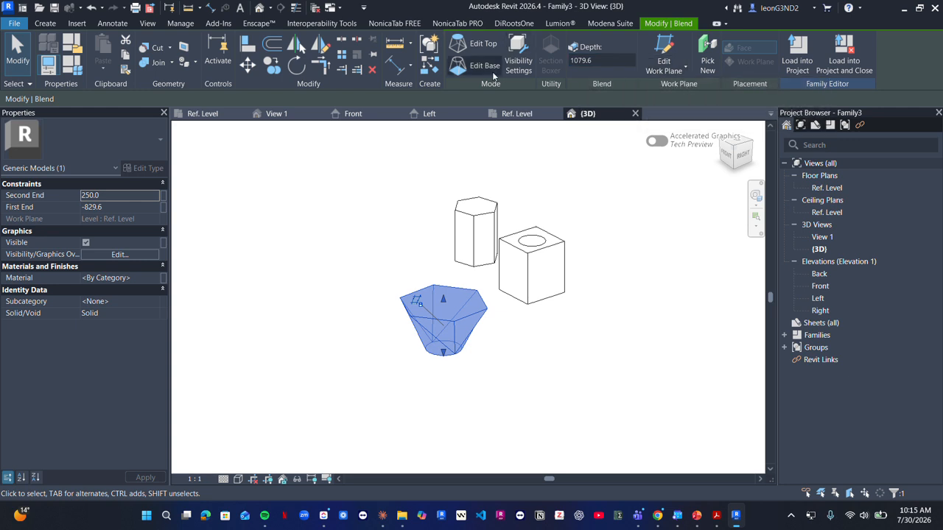
{"action": "left_click", "coordinate": [478, 44]}
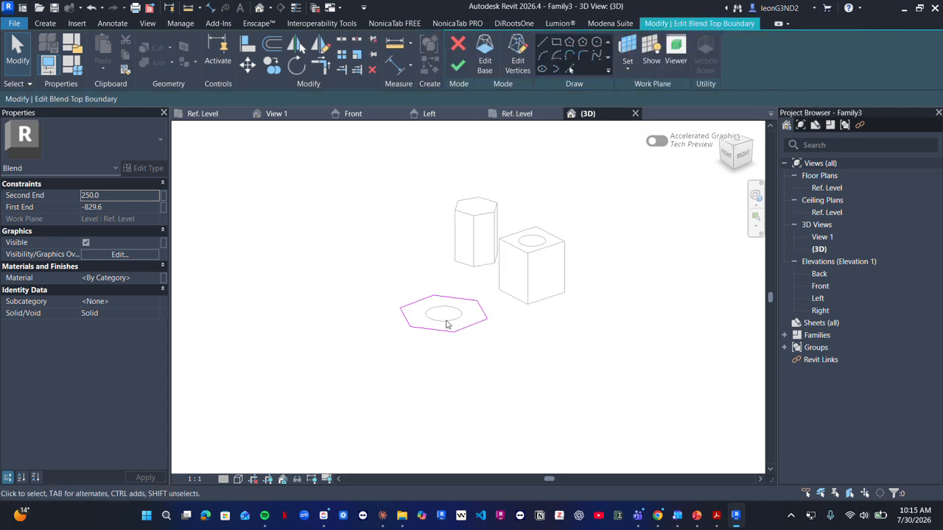
{"action": "left_click_drag", "start_coordinate": [366, 244], "coordinate": [511, 343]}
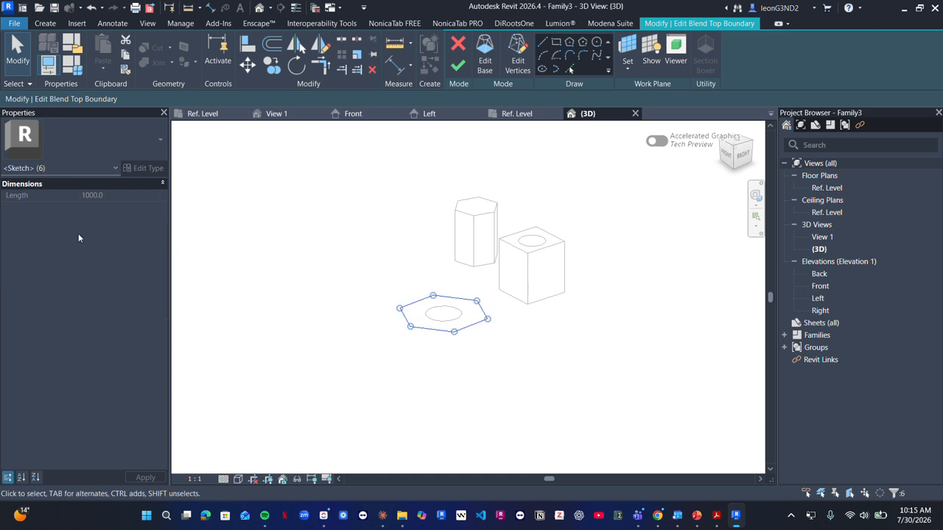
{"action": "key", "text": "Escape"}
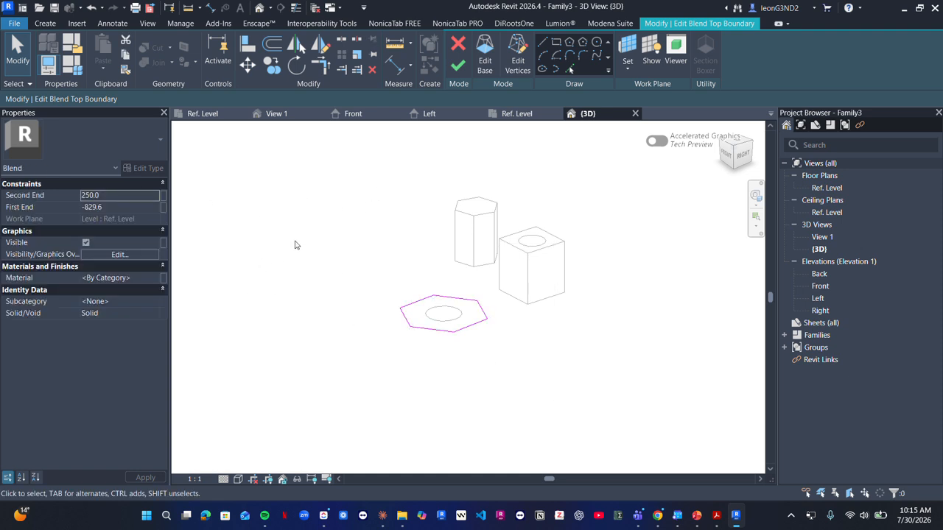
{"action": "left_click", "coordinate": [518, 65]}
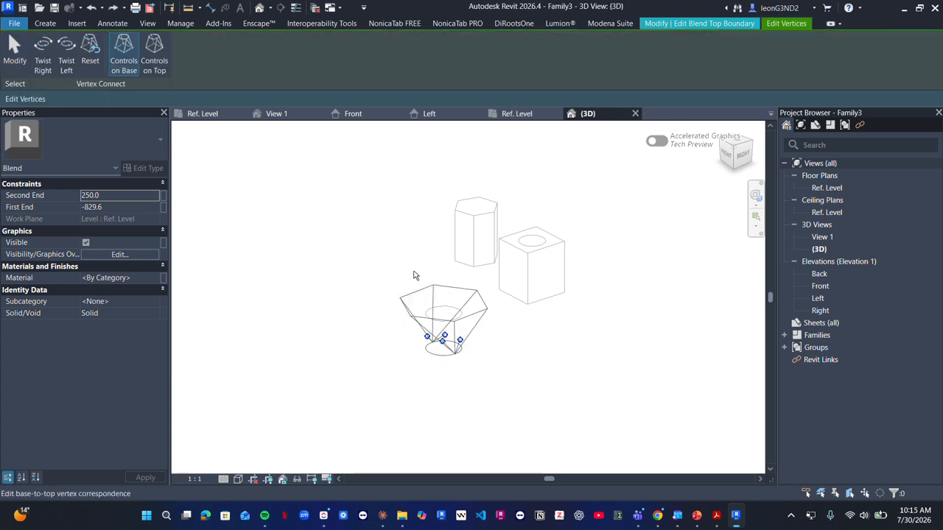
{"action": "key", "text": "Escape"}
{"action": "left_click", "coordinate": [485, 62]}
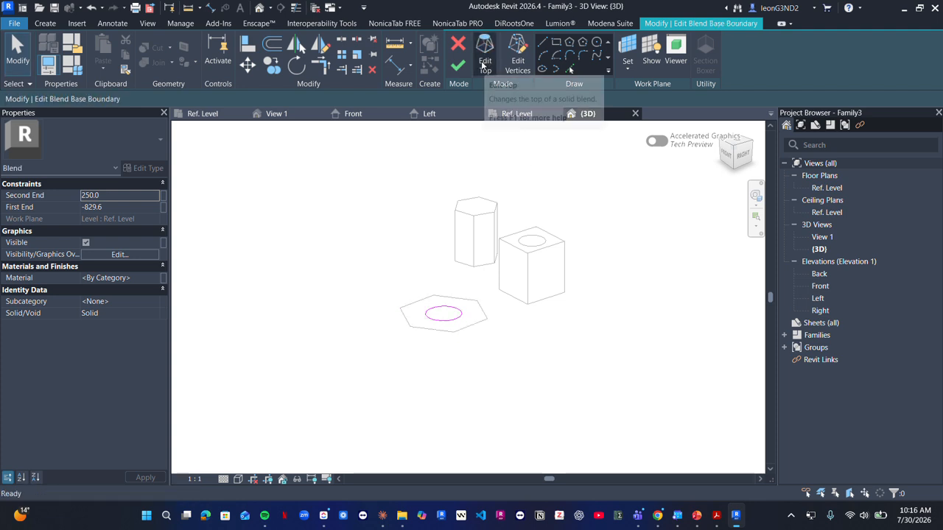
{"action": "left_click", "coordinate": [485, 65]}
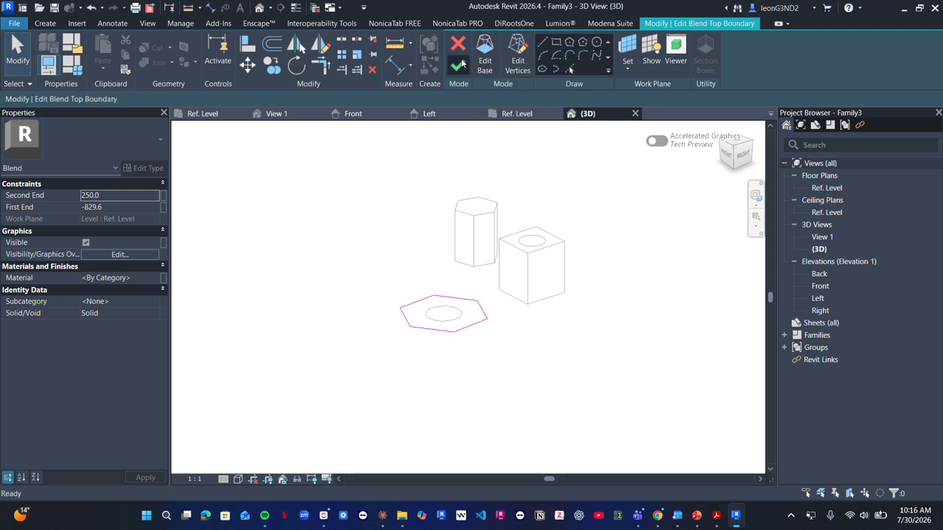
{"action": "left_click", "coordinate": [458, 64]}
Step: Stretch the blend's top up to a second end of about 1225 mm and raise its base to slightly below the box's base
{"action": "scroll", "coordinate": [466, 324], "scroll_direction": "up", "scroll_amount": 2}
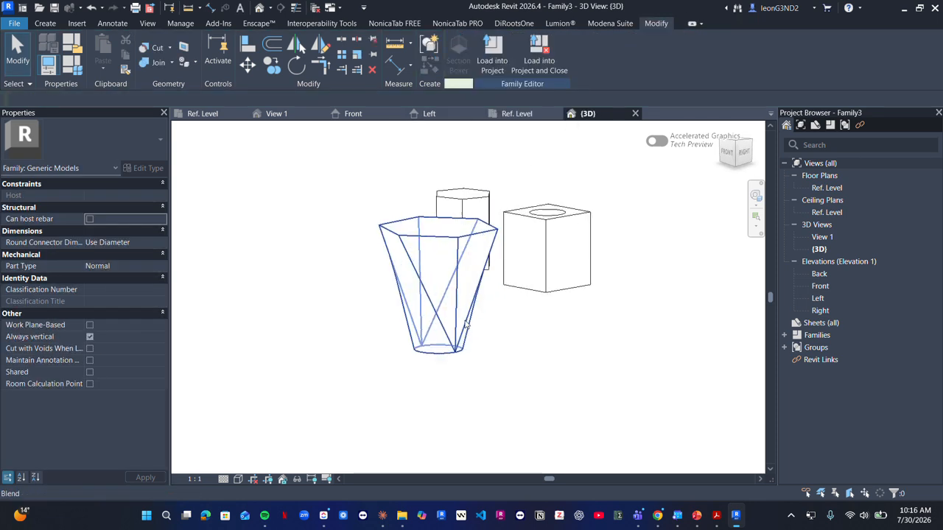
{"action": "middle_click_drag", "start_coordinate": [466, 324], "coordinate": [389, 361], "text": "shift"}
{"action": "left_click", "coordinate": [446, 372]}
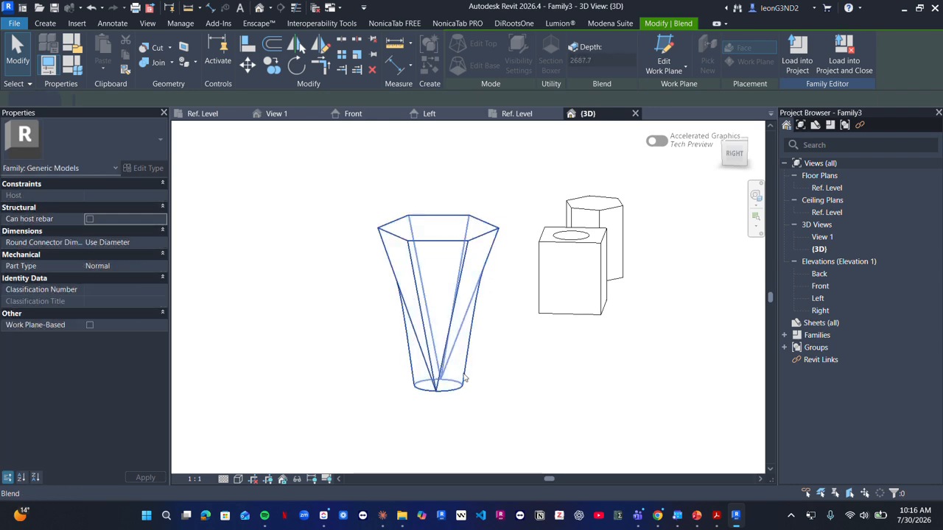
{"action": "scroll", "coordinate": [464, 378], "scroll_direction": "down", "scroll_amount": 3}
{"action": "middle_click_drag", "start_coordinate": [464, 377], "coordinate": [508, 355], "text": "shift"}
{"action": "left_click", "coordinate": [458, 379]}
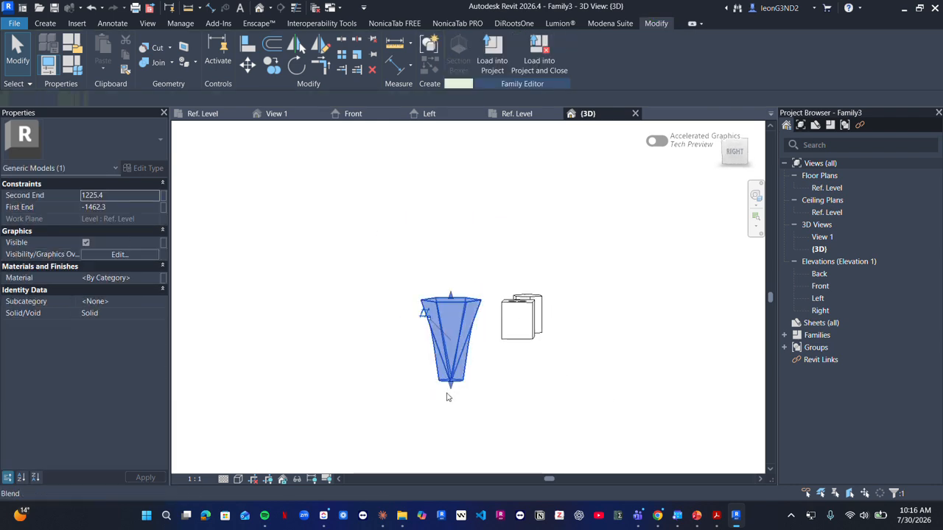
{"action": "left_click_drag", "start_coordinate": [450, 385], "coordinate": [451, 349]}
Step: Align the blend's base with the base of the box in the 3D view
{"action": "key", "text": "l"}
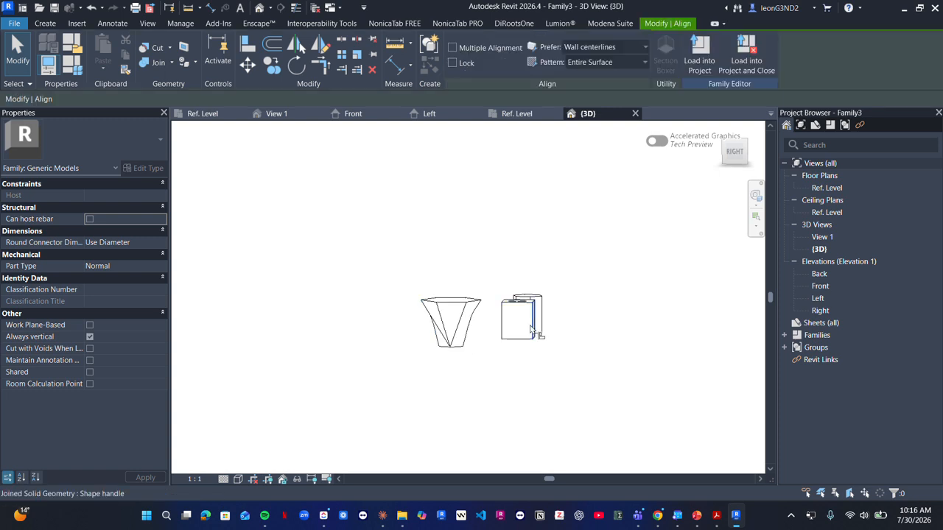
{"action": "scroll", "coordinate": [511, 358], "scroll_direction": "up", "scroll_amount": 2}
{"action": "left_click", "coordinate": [512, 358]}
{"action": "middle_click_drag", "start_coordinate": [512, 358], "coordinate": [514, 328], "text": "shift"}
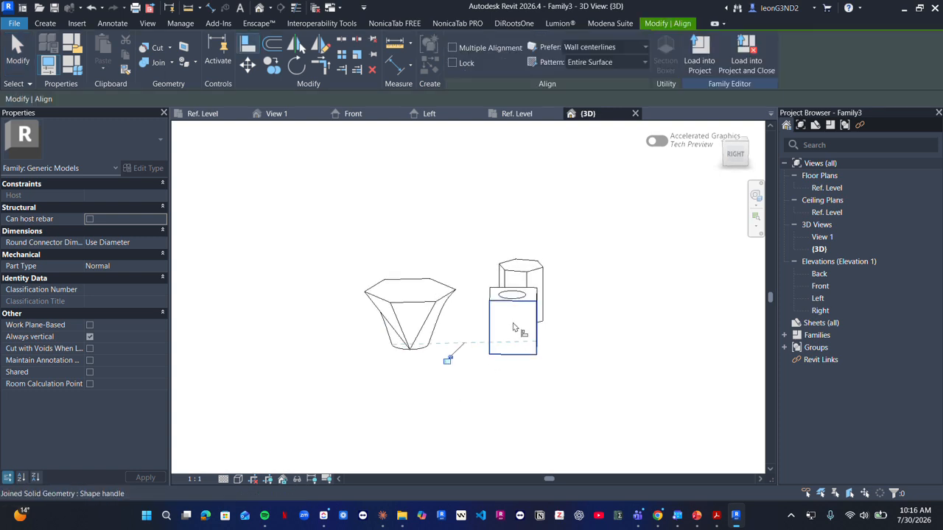
{"action": "middle_click_drag", "start_coordinate": [431, 270], "coordinate": [471, 236], "text": "shift"}
{"action": "key", "text": "Escape"}
Step: Set the hexagonal prism's material to Glass
{"action": "left_click", "coordinate": [516, 113]}
{"action": "scroll", "coordinate": [471, 221], "scroll_direction": "down", "scroll_amount": 2}
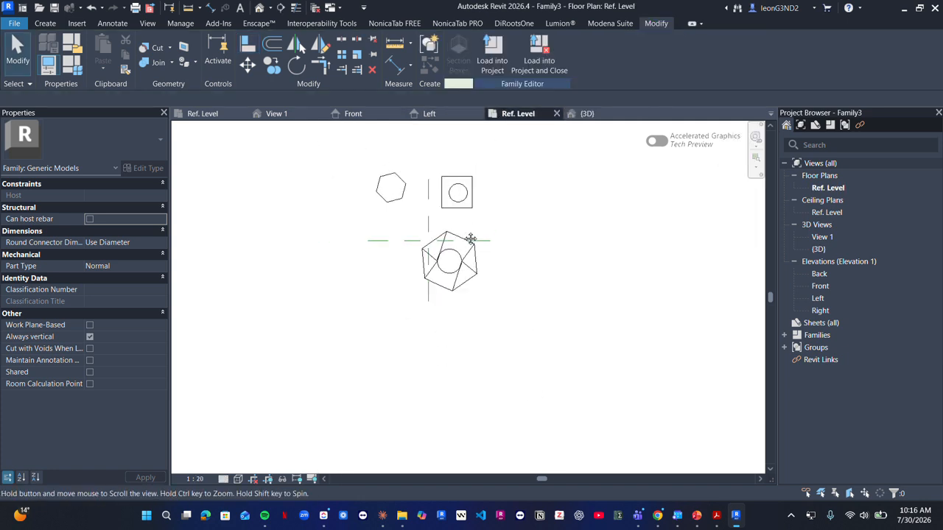
{"action": "scroll", "coordinate": [359, 193], "scroll_direction": "up", "scroll_amount": 1}
{"action": "left_click", "coordinate": [586, 114]}
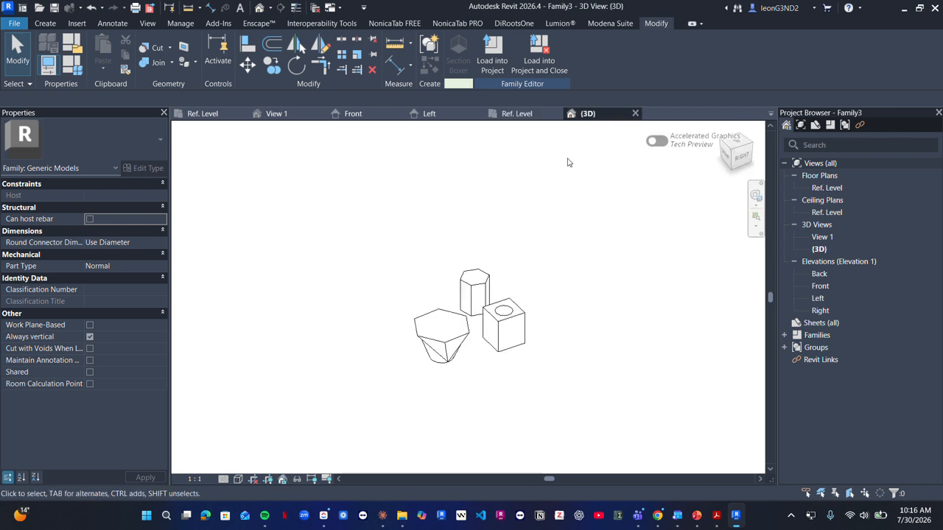
{"action": "scroll", "coordinate": [492, 274], "scroll_direction": "up", "scroll_amount": 4}
{"action": "middle_click_drag", "start_coordinate": [492, 274], "coordinate": [507, 221], "text": "shift"}
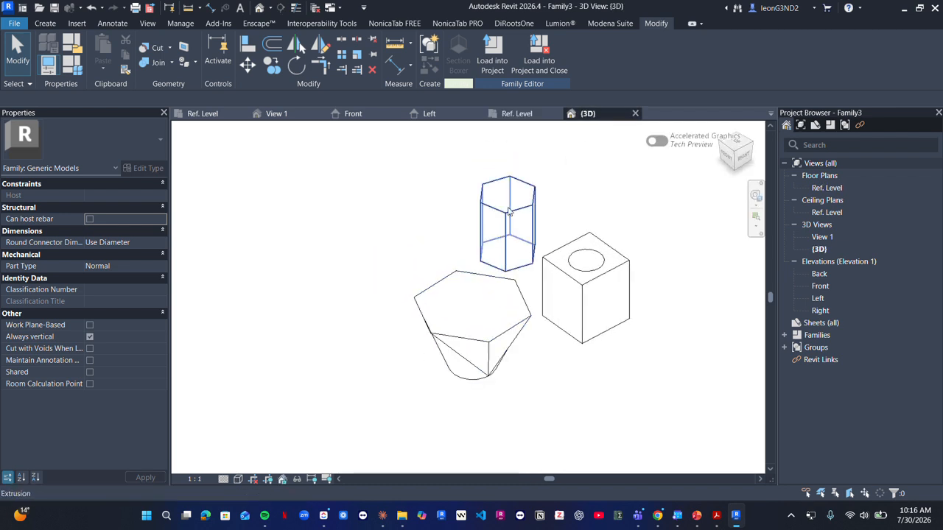
{"action": "left_click", "coordinate": [507, 221]}
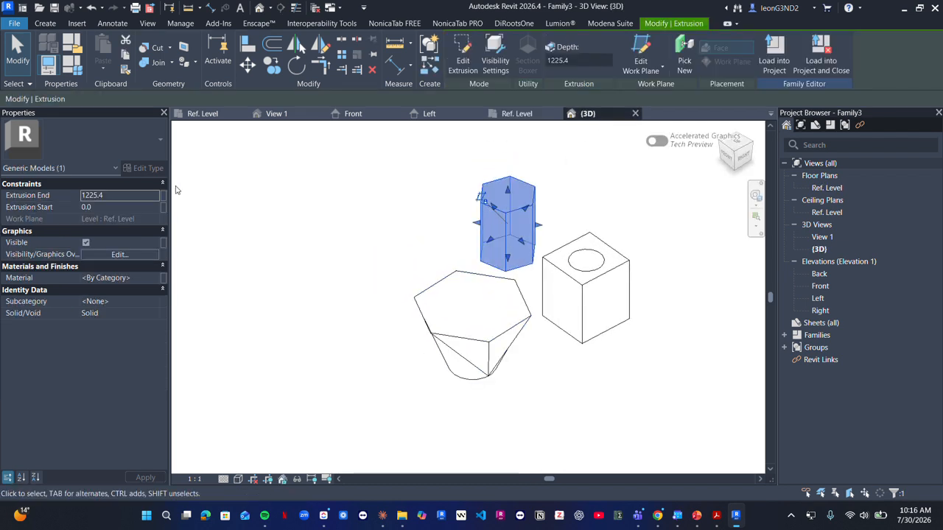
{"action": "left_click", "coordinate": [151, 278]}
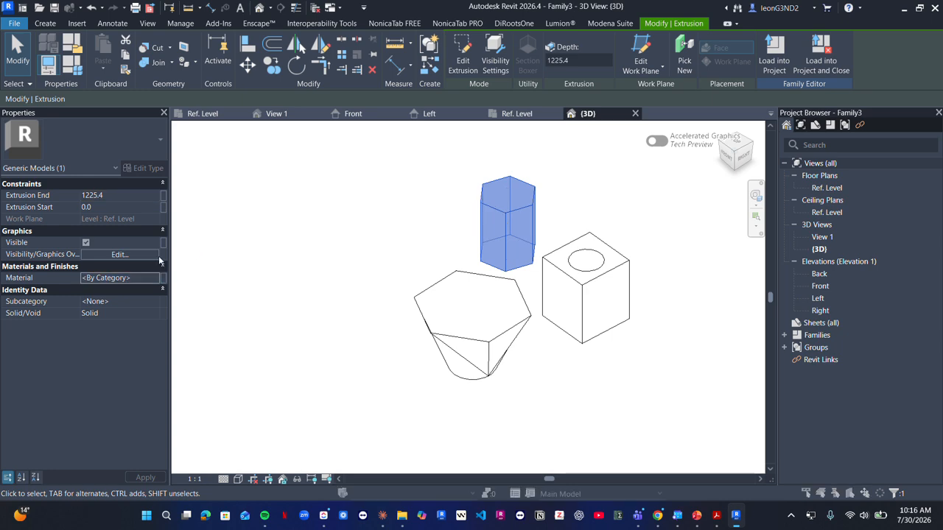
{"action": "left_click", "coordinate": [162, 278]}
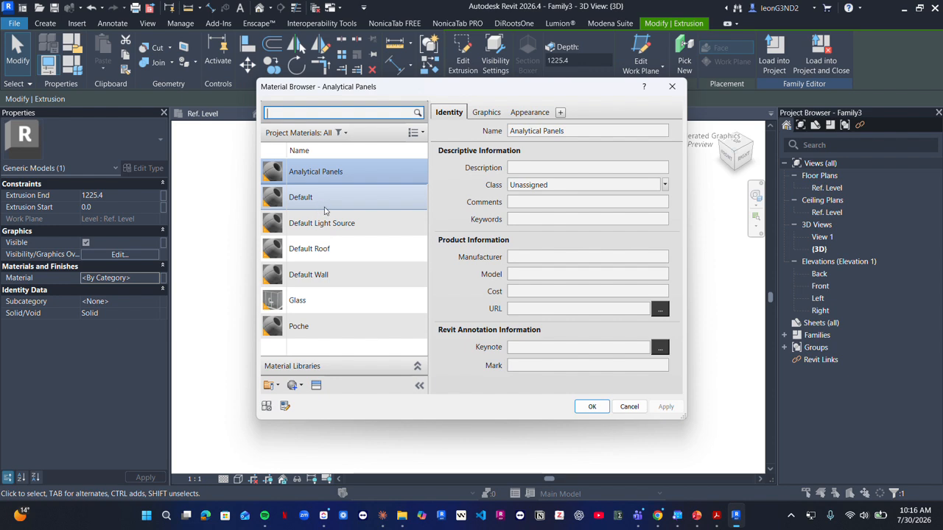
{"action": "left_click", "coordinate": [320, 301]}
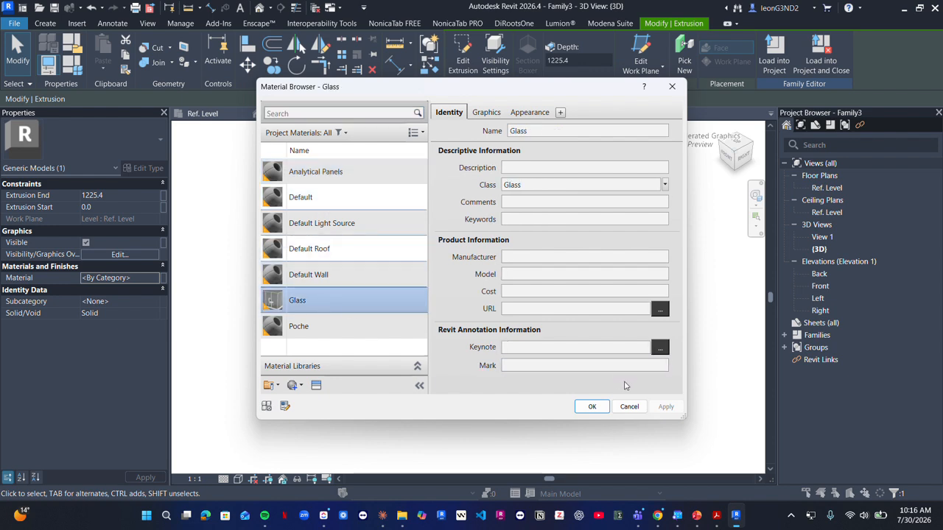
{"action": "left_click", "coordinate": [592, 406]}
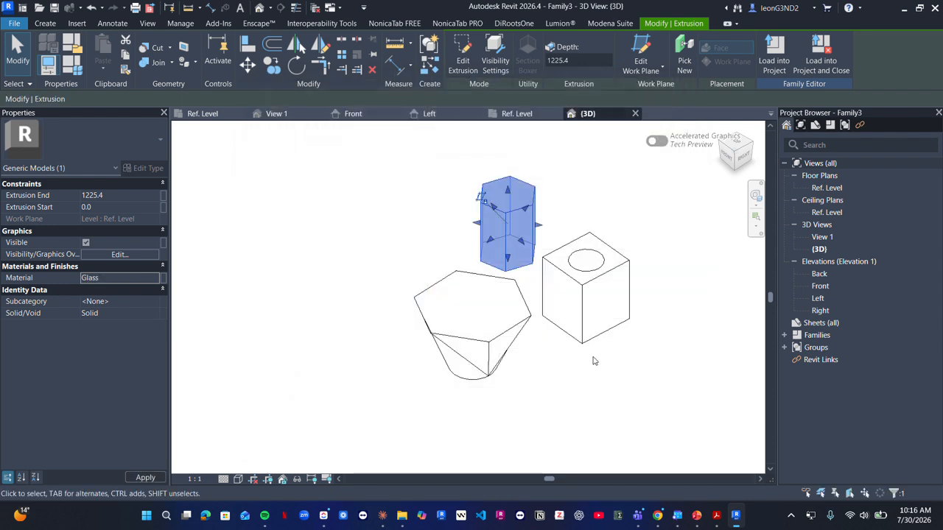
Step: Display the 3D view shaded and set the material of the box with the circular hole to Poche
{"action": "left_click", "coordinate": [237, 479]}
{"action": "key", "text": "Escape"}
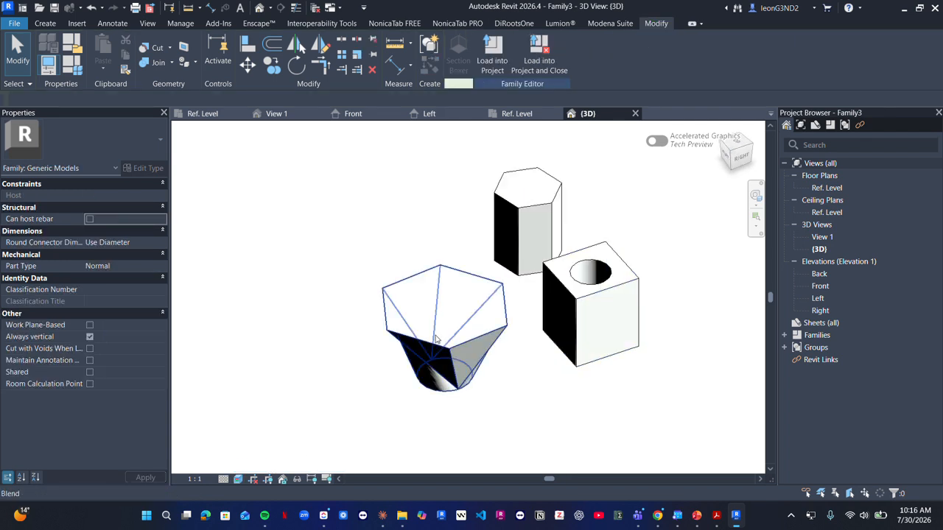
{"action": "left_click", "coordinate": [436, 339]}
{"action": "left_click", "coordinate": [560, 317]}
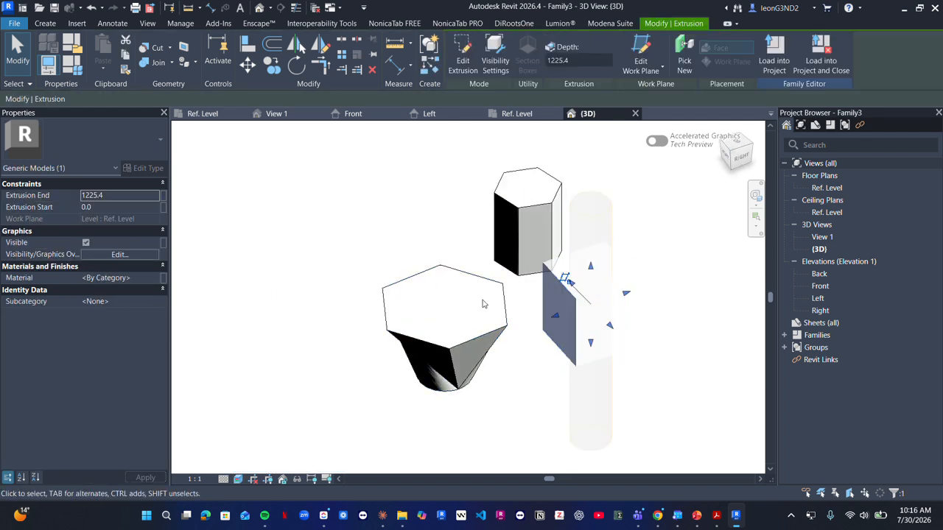
{"action": "left_click", "coordinate": [162, 278]}
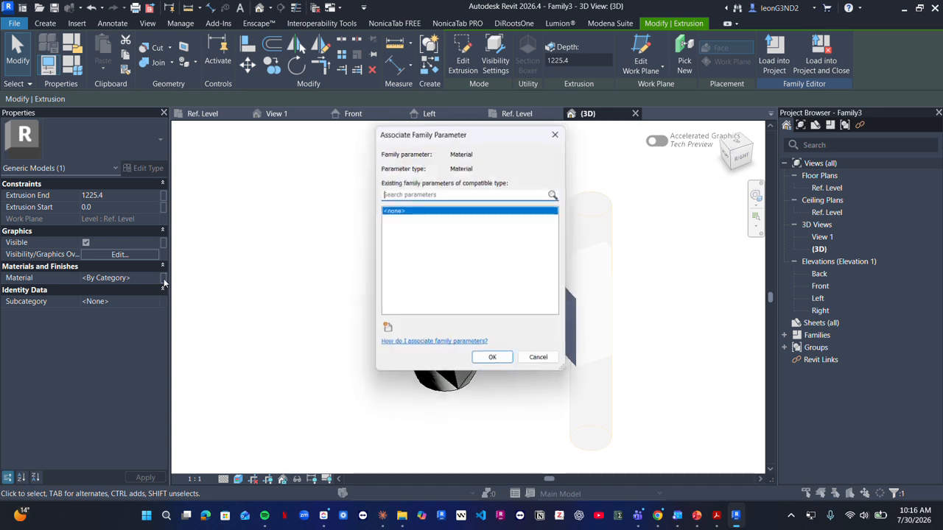
{"action": "key", "text": "Escape"}
{"action": "left_click", "coordinate": [163, 278]}
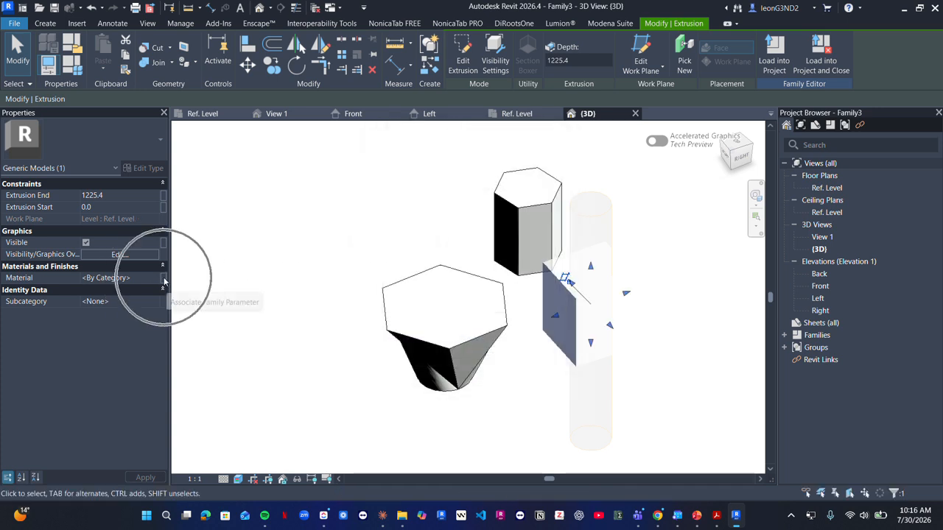
{"action": "key", "text": "Escape"}
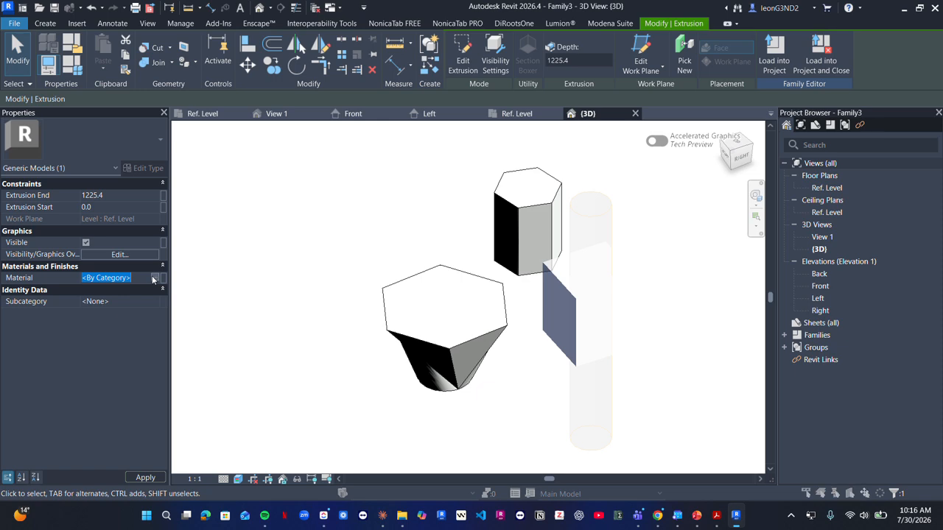
{"action": "left_click", "coordinate": [154, 278]}
{"action": "left_click", "coordinate": [324, 328]}
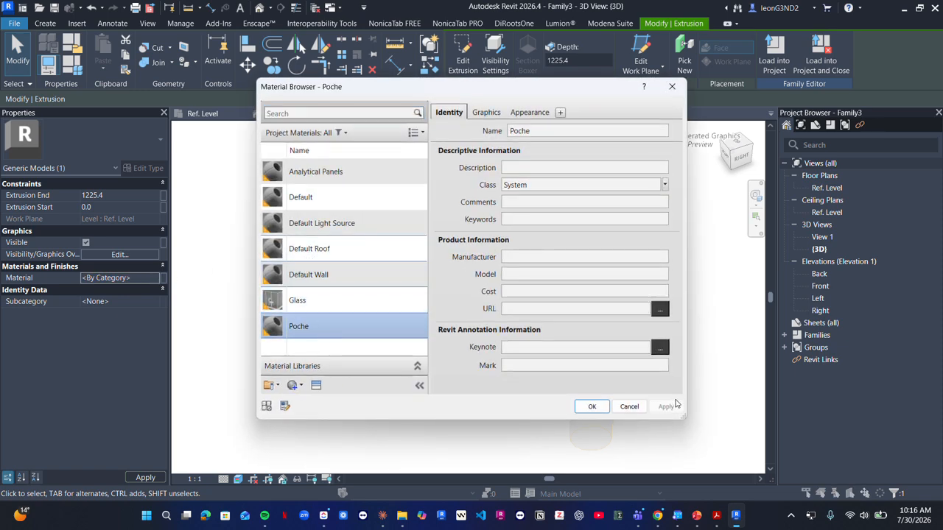
{"action": "left_click", "coordinate": [591, 406]}
{"action": "middle_click_drag", "start_coordinate": [589, 397], "coordinate": [369, 309], "text": "shift"}
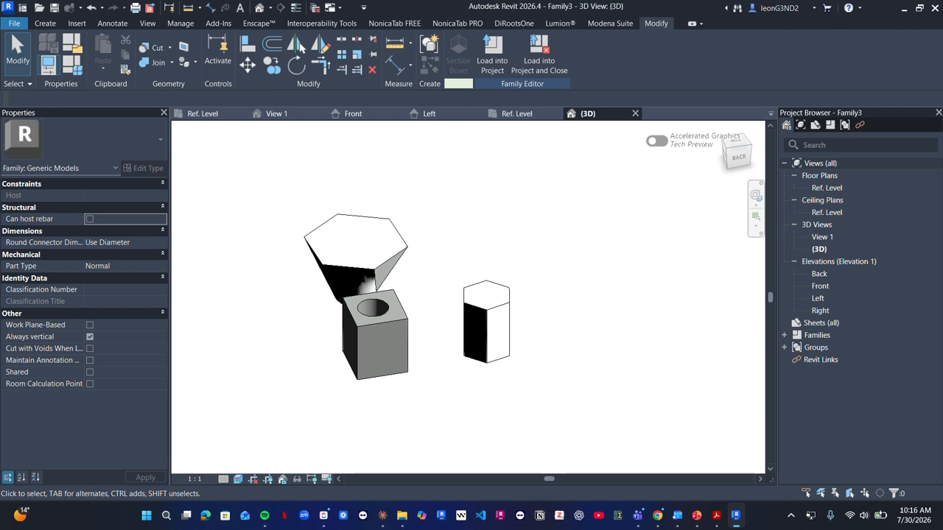
Step: Open the blend's base boundary for vertex editing and toggle an additional vertex connection on the base
{"action": "left_click", "coordinate": [355, 237]}
{"action": "middle_click_drag", "start_coordinate": [356, 237], "coordinate": [501, 104], "text": "shift"}
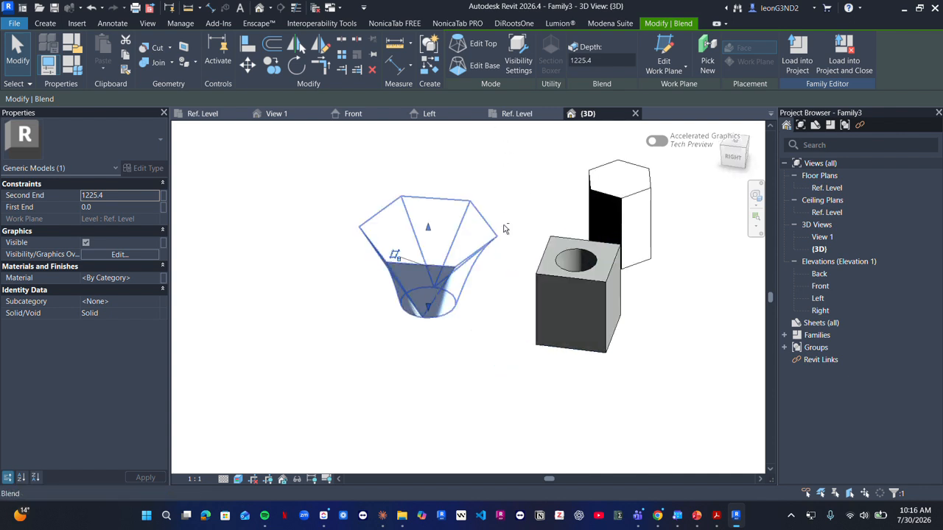
{"action": "left_click", "coordinate": [485, 67]}
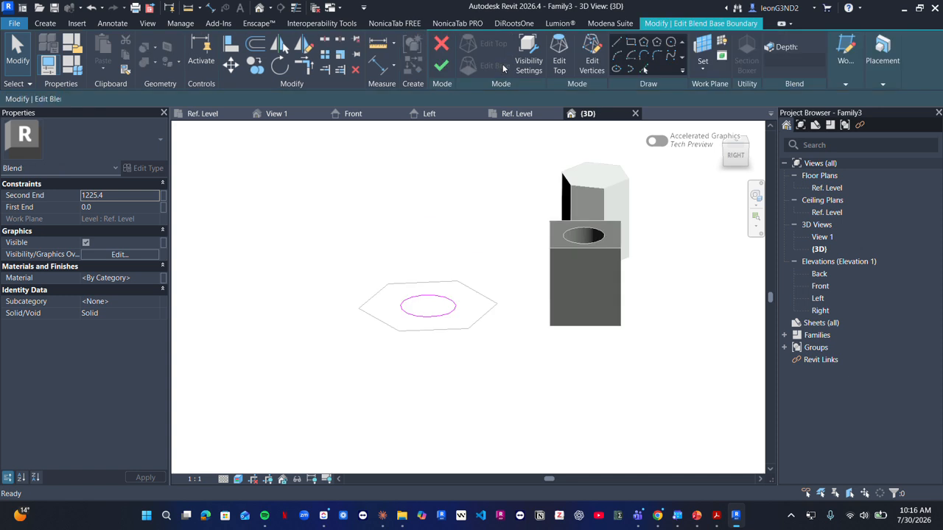
{"action": "left_click", "coordinate": [591, 60]}
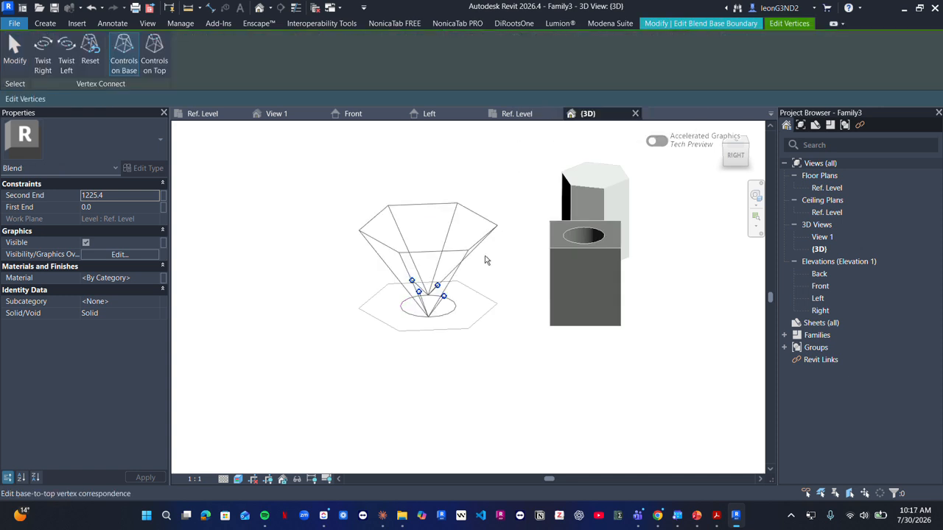
{"action": "left_click", "coordinate": [436, 285]}
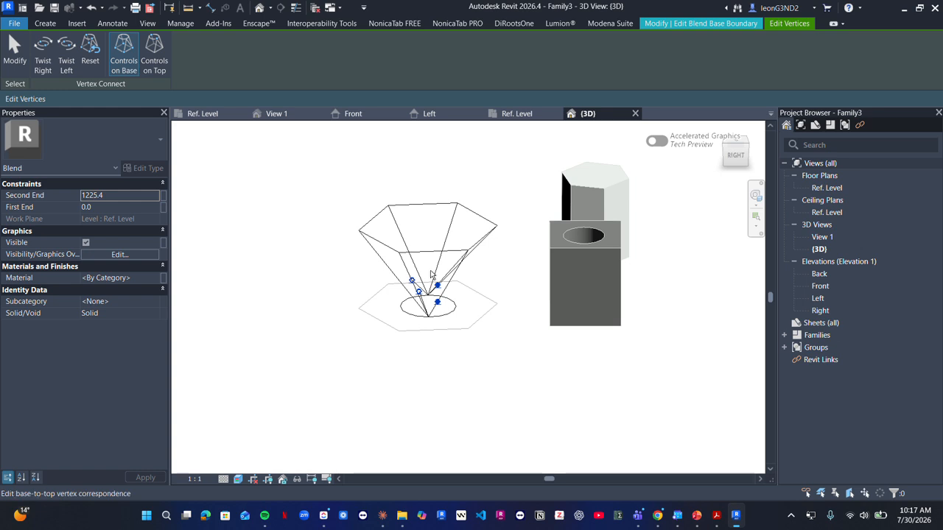
{"action": "scroll", "coordinate": [451, 296], "scroll_direction": "up", "scroll_amount": 2}
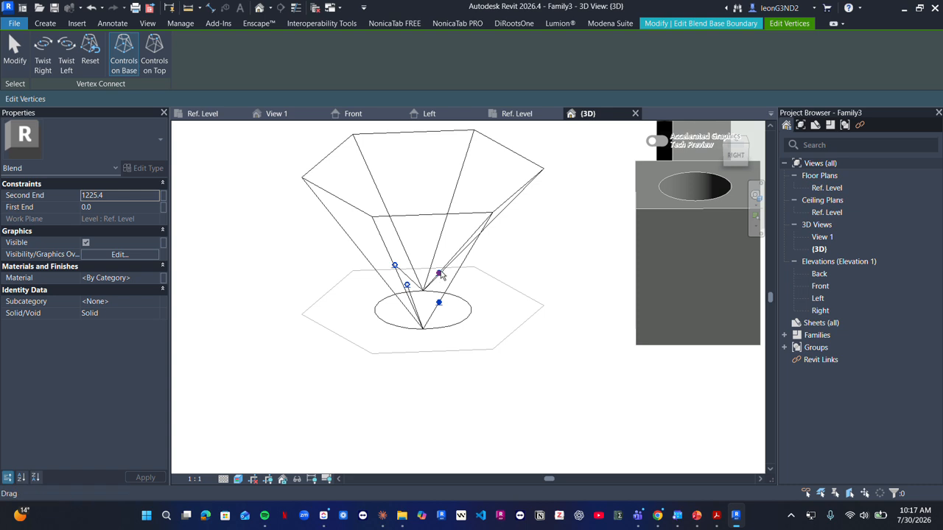
{"action": "scroll", "coordinate": [431, 274], "scroll_direction": "up", "scroll_amount": 2}
{"action": "middle_click_drag", "start_coordinate": [430, 286], "coordinate": [460, 317], "text": "shift"}
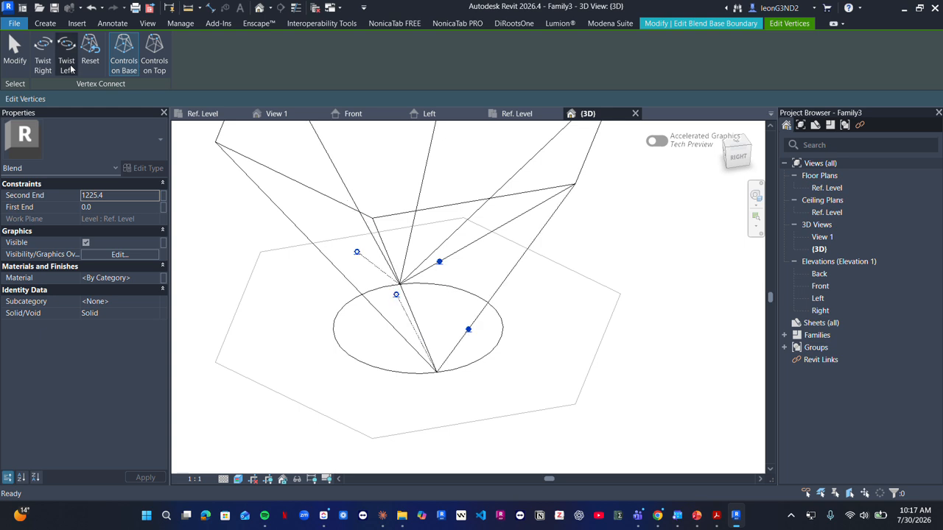
Step: Show the vertex controls on the blend's top, toggle another vertex connection and finish the blend edit
{"action": "left_click", "coordinate": [155, 68]}
{"action": "scroll", "coordinate": [552, 322], "scroll_direction": "down", "scroll_amount": 6}
{"action": "middle_click_drag", "start_coordinate": [540, 312], "coordinate": [534, 298], "text": "shift"}
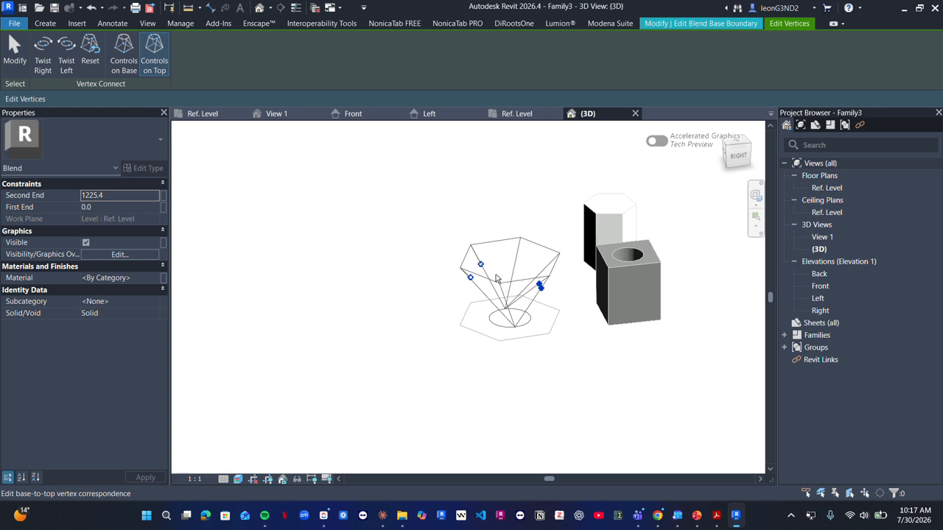
{"action": "left_click", "coordinate": [480, 264]}
{"action": "middle_click_drag", "start_coordinate": [477, 259], "coordinate": [486, 290], "text": "shift"}
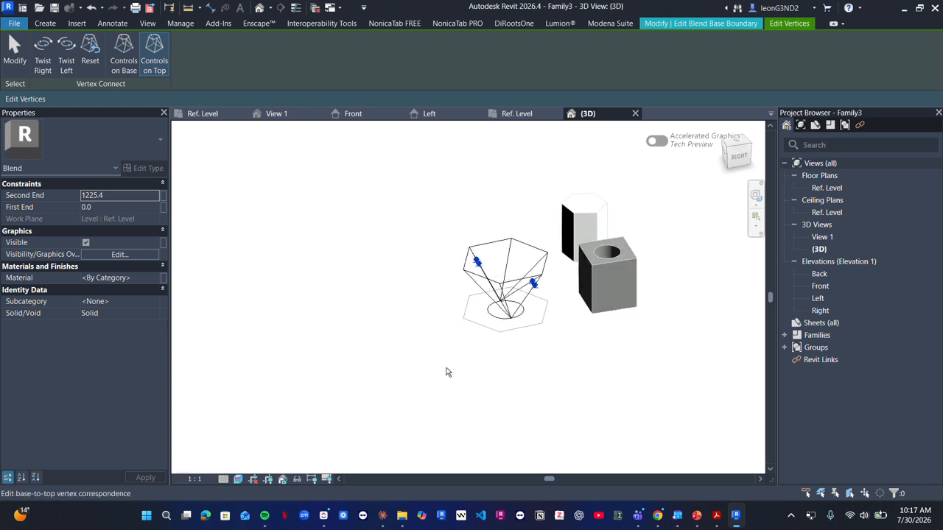
{"action": "left_click", "coordinate": [11, 42]}
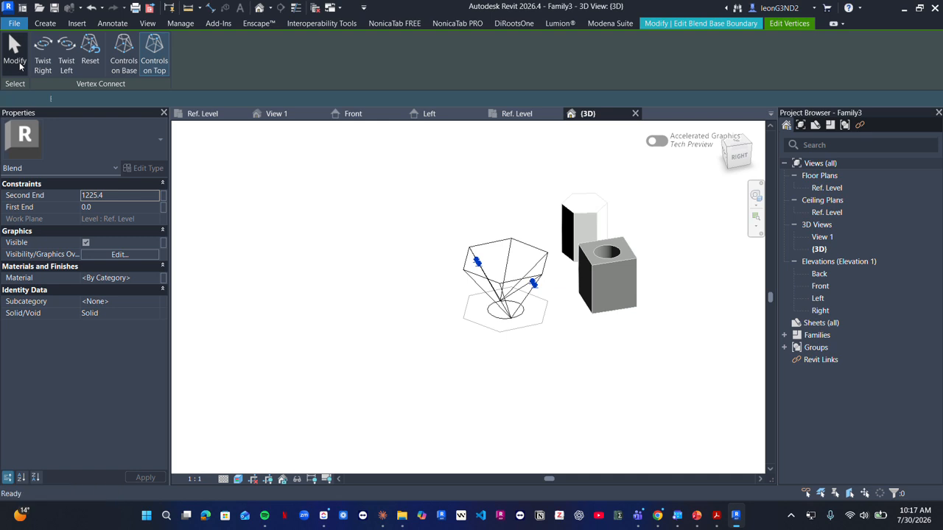
{"action": "scroll", "coordinate": [492, 313], "scroll_direction": "up", "scroll_amount": 2}
{"action": "left_click", "coordinate": [458, 67]}
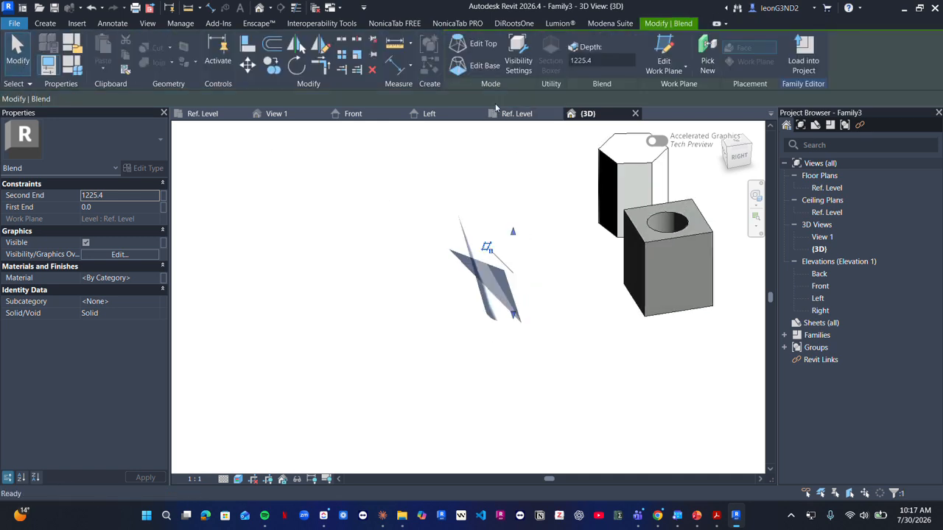
Step: Examine the blend's reshaped faces from several sides in the 3D view
{"action": "middle_click_drag", "start_coordinate": [508, 309], "coordinate": [549, 324], "text": "shift"}
{"action": "left_click", "coordinate": [543, 362]}
{"action": "scroll", "coordinate": [544, 361], "scroll_direction": "up", "scroll_amount": 2}
{"action": "middle_click_drag", "start_coordinate": [544, 362], "coordinate": [508, 291], "text": "shift"}
{"action": "scroll", "coordinate": [449, 261], "scroll_direction": "down", "scroll_amount": 2}
{"action": "scroll", "coordinate": [453, 288], "scroll_direction": "up", "scroll_amount": 1}
{"action": "middle_click_drag", "start_coordinate": [453, 287], "coordinate": [473, 304], "text": "shift"}
{"action": "scroll", "coordinate": [563, 177], "scroll_direction": "up", "scroll_amount": 2}
{"action": "middle_click_drag", "start_coordinate": [579, 210], "coordinate": [411, 402]}
{"action": "scroll", "coordinate": [508, 382], "scroll_direction": "down", "scroll_amount": 3}
{"action": "middle_click_drag", "start_coordinate": [471, 377], "coordinate": [404, 387], "text": "shift"}
{"action": "scroll", "coordinate": [404, 388], "scroll_direction": "down", "scroll_amount": 2}
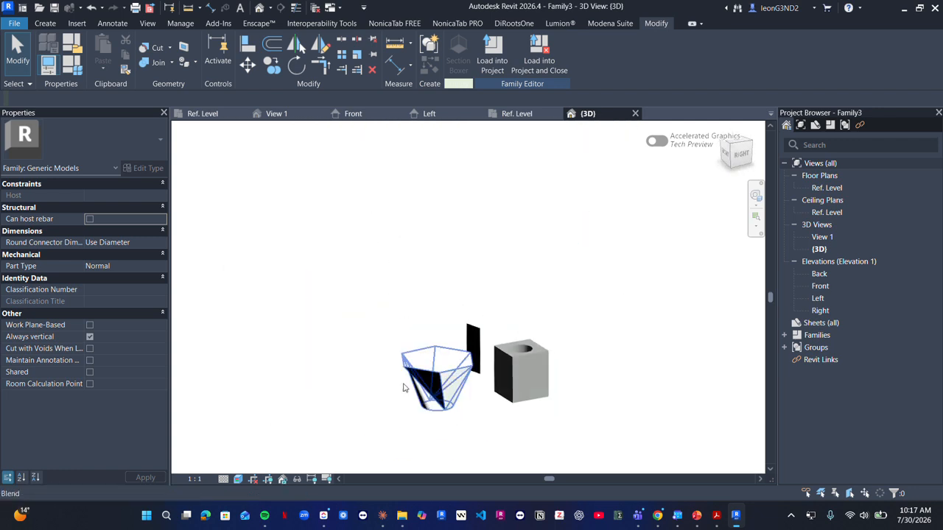
Step: Set the 3D view's visual style to Hidden Line
{"action": "left_click", "coordinate": [238, 479]}
{"action": "left_click", "coordinate": [272, 417]}
{"action": "middle_click_drag", "start_coordinate": [579, 360], "coordinate": [440, 366], "text": "shift"}
{"action": "scroll", "coordinate": [439, 366], "scroll_direction": "up", "scroll_amount": 1}
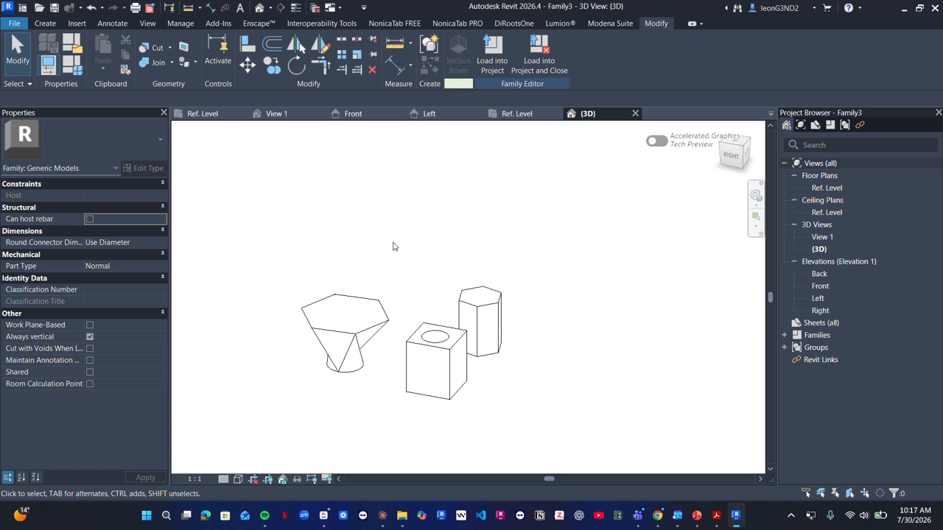
Step: View the family's Ref. Level plan, go to the home screen and create a new project from a different template in the list
{"action": "left_click", "coordinate": [515, 115]}
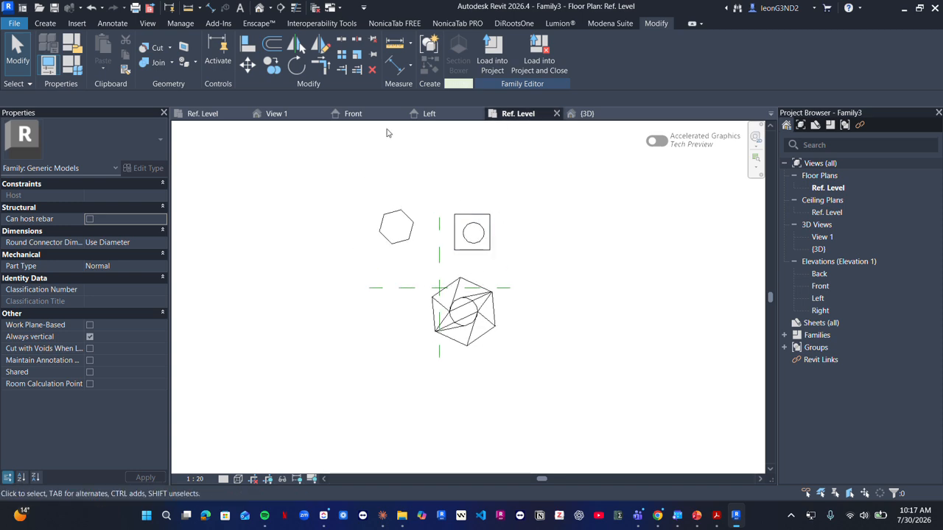
{"action": "left_click", "coordinate": [15, 8]}
{"action": "left_click", "coordinate": [32, 148]}
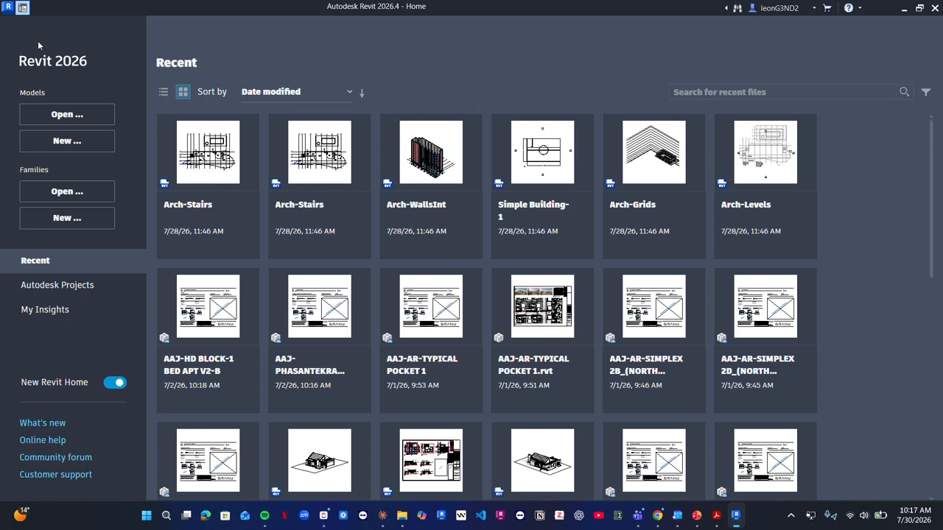
{"action": "left_click", "coordinate": [70, 141]}
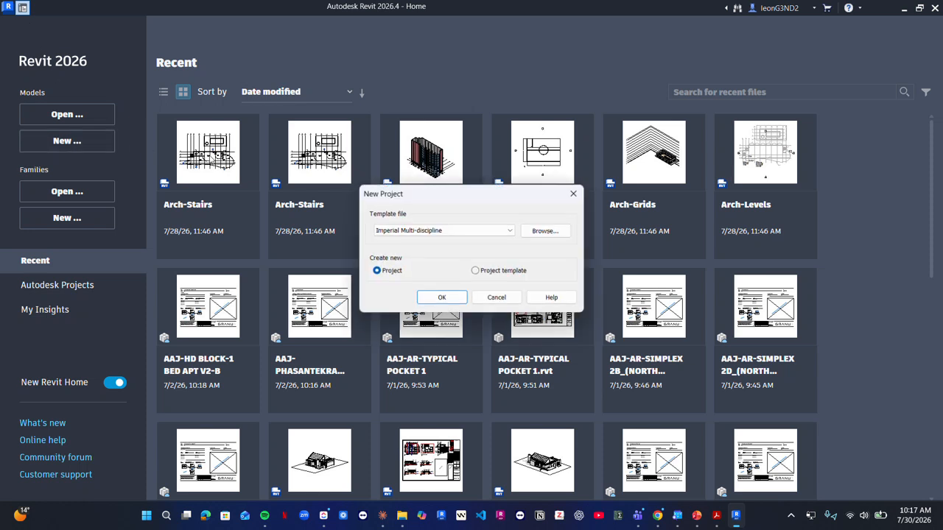
{"action": "left_click", "coordinate": [407, 232]}
{"action": "left_click", "coordinate": [417, 258]}
{"action": "left_click", "coordinate": [440, 296]}
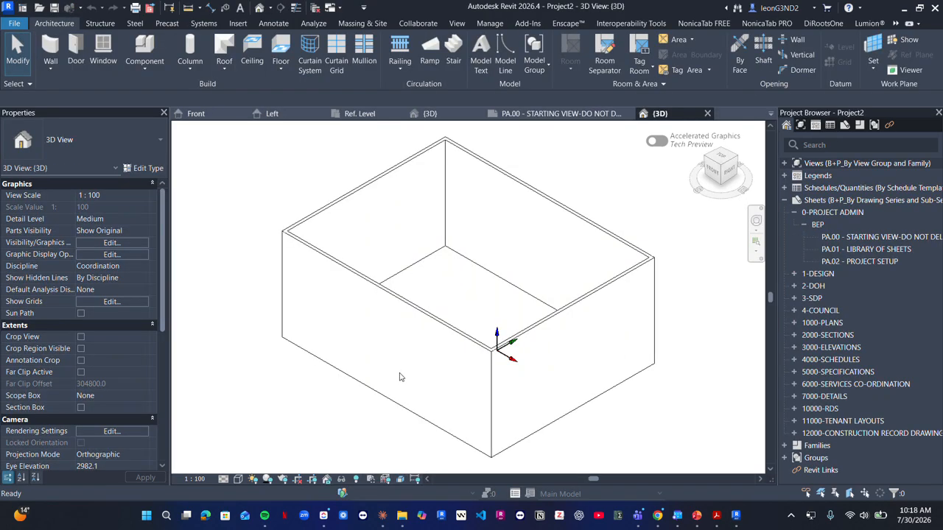
Step: Delete all four template walls of the rectangular enclosure in the new project's 3D view
{"action": "scroll", "coordinate": [398, 378], "scroll_direction": "down", "scroll_amount": 3}
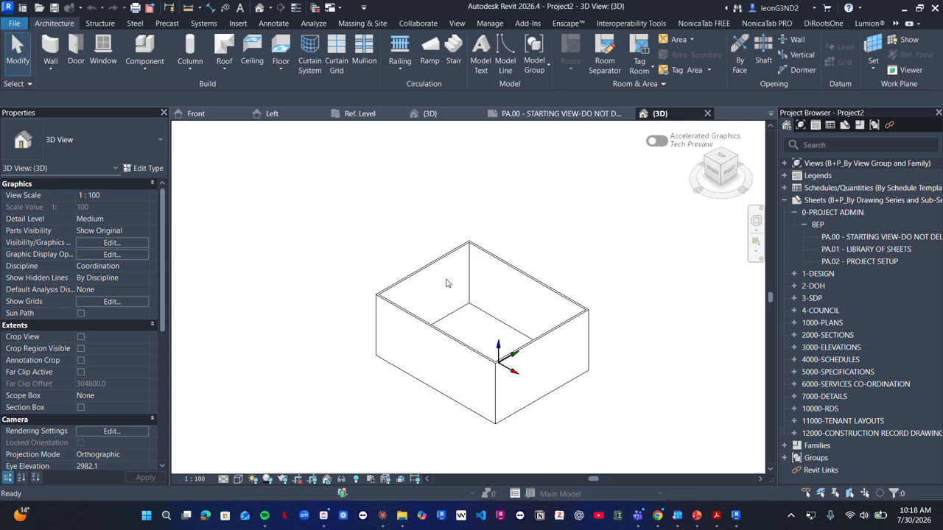
{"action": "scroll", "coordinate": [446, 280], "scroll_direction": "down", "scroll_amount": 2}
{"action": "left_click", "coordinate": [435, 229]}
{"action": "key", "text": "Escape"}
{"action": "left_click", "coordinate": [503, 291]}
{"action": "key", "text": "Delete"}
{"action": "left_click", "coordinate": [505, 333]}
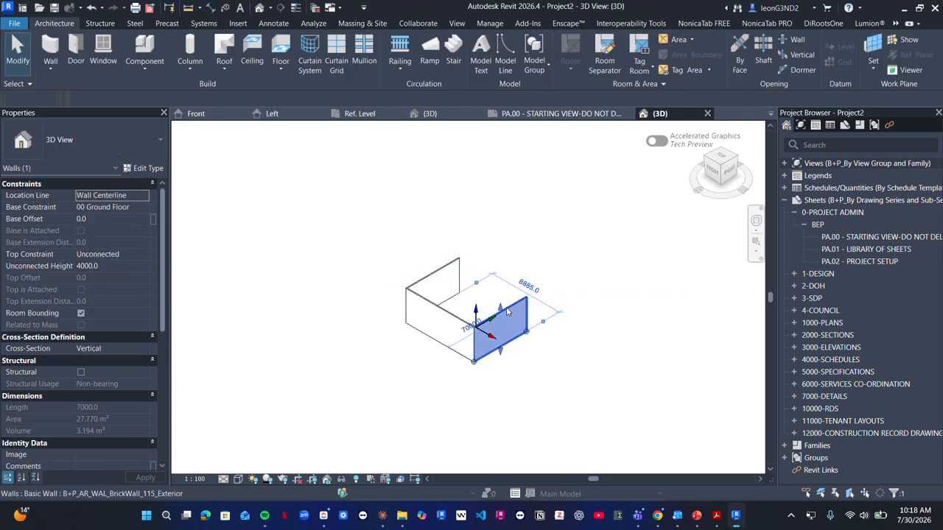
{"action": "key", "text": "Delete"}
{"action": "left_click", "coordinate": [441, 331]}
{"action": "key", "text": "Delete"}
{"action": "left_click", "coordinate": [438, 281]}
{"action": "key", "text": "Delete"}
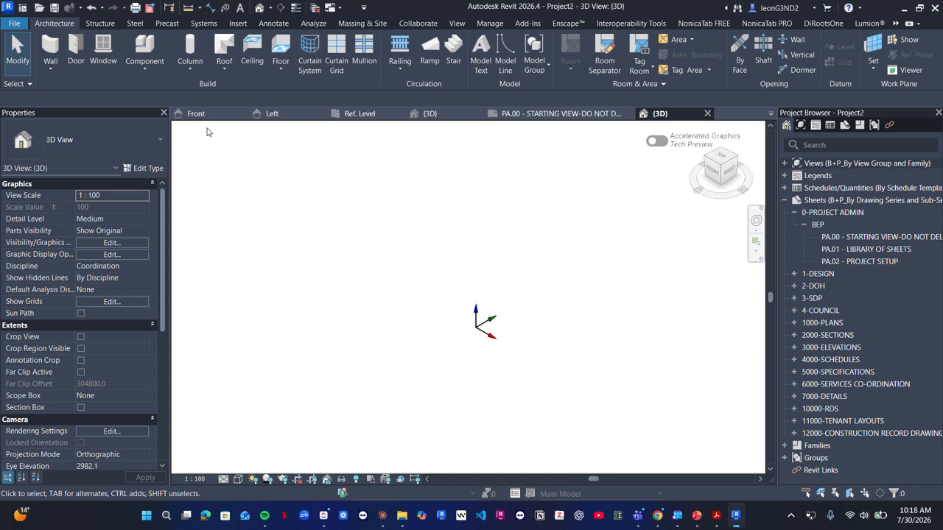
Step: Start an in-place model in the Generic Models category and accept the suggested name Generic Models 1
{"action": "left_click", "coordinate": [152, 74]}
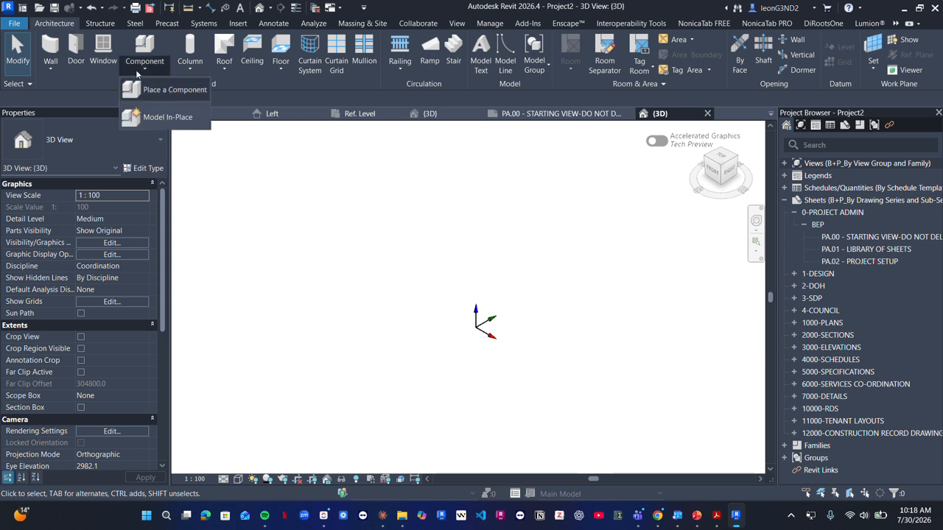
{"action": "left_click", "coordinate": [169, 118]}
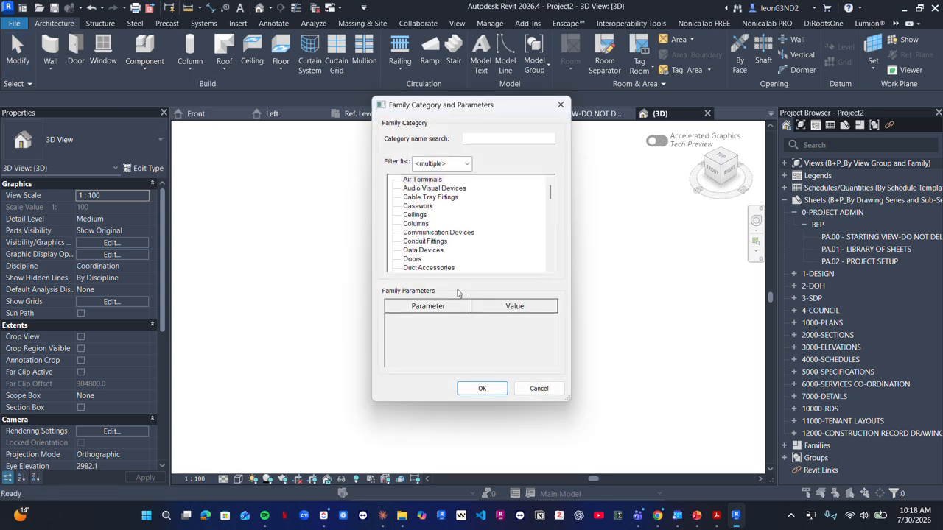
{"action": "scroll", "coordinate": [437, 207], "scroll_direction": "down", "scroll_amount": 6}
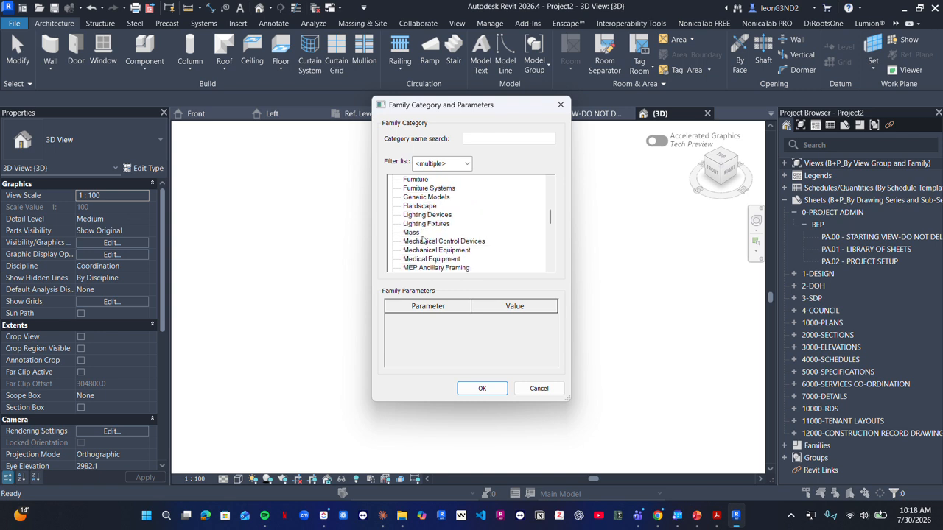
{"action": "scroll", "coordinate": [419, 247], "scroll_direction": "down", "scroll_amount": 7}
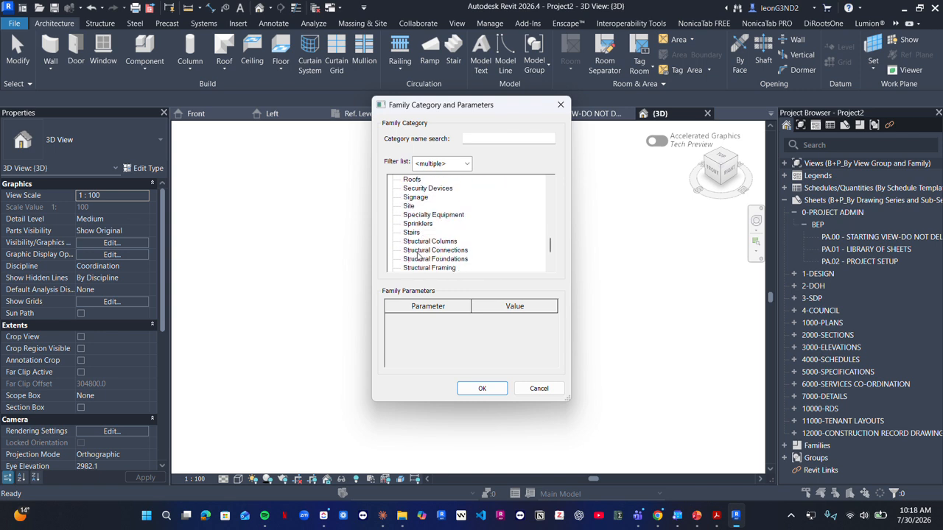
{"action": "scroll", "coordinate": [423, 256], "scroll_direction": "down", "scroll_amount": 1}
{"action": "scroll", "coordinate": [423, 256], "scroll_direction": "up", "scroll_amount": 7}
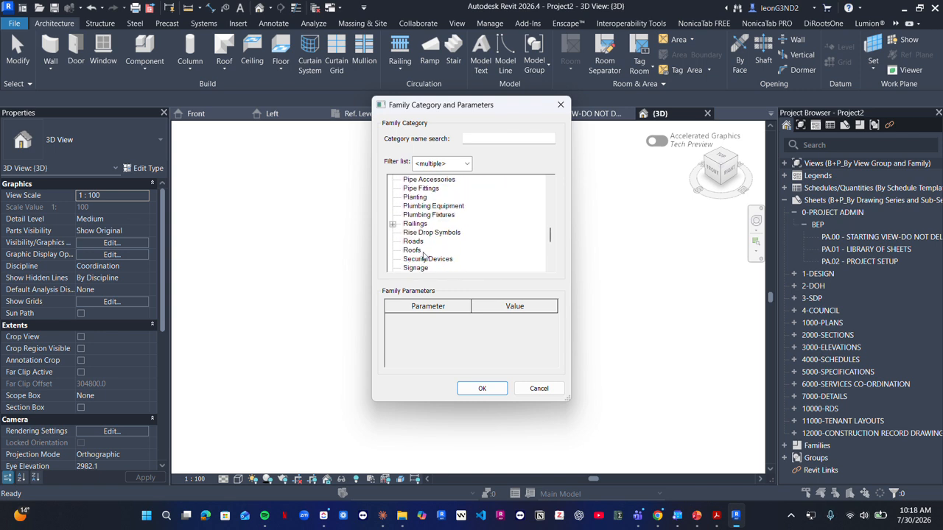
{"action": "scroll", "coordinate": [423, 256], "scroll_direction": "up", "scroll_amount": 5}
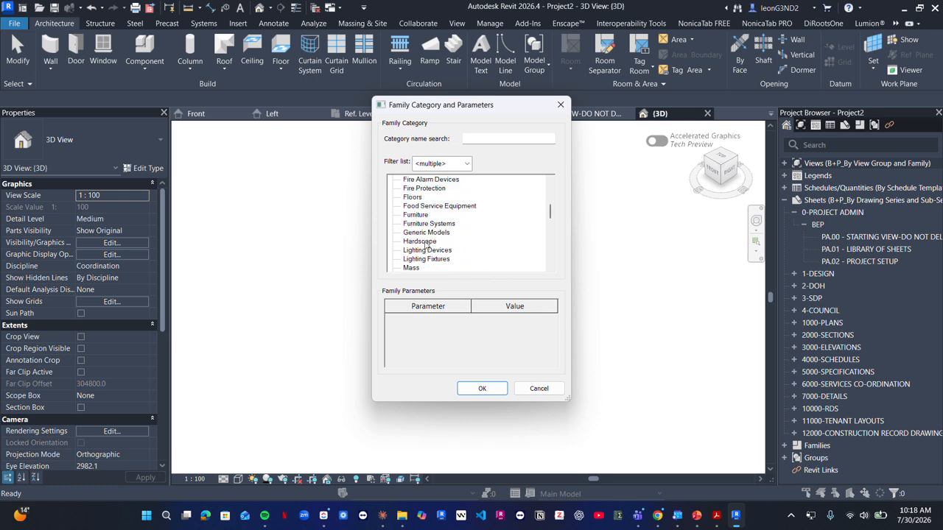
{"action": "left_click", "coordinate": [479, 389]}
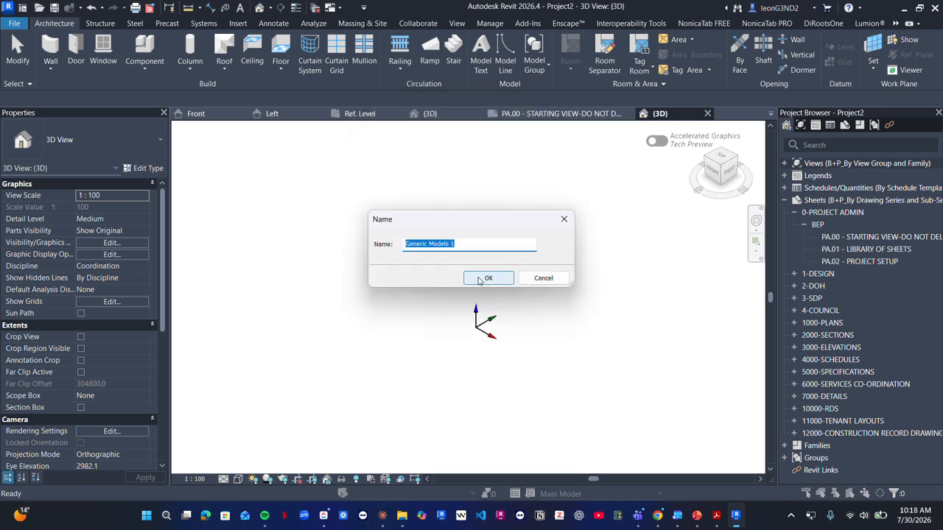
{"action": "left_click", "coordinate": [485, 279]}
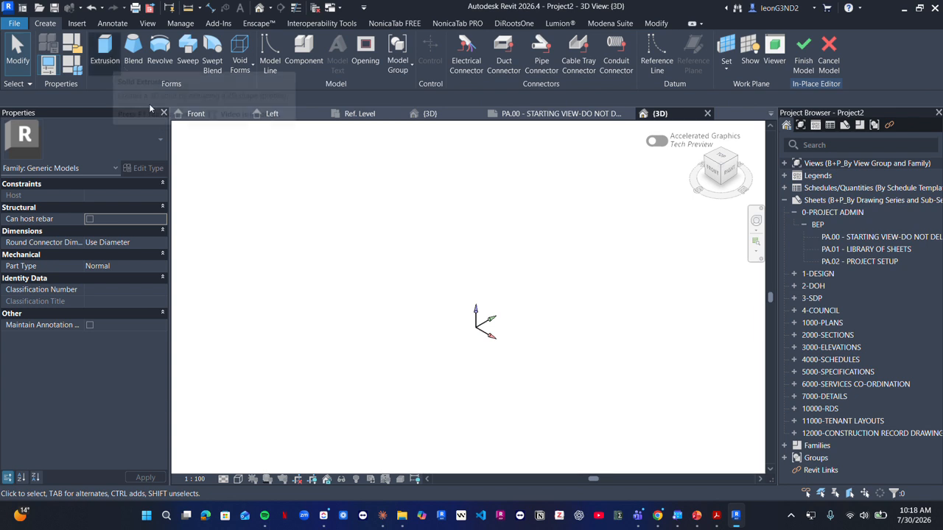
Step: Create a solid extrusion from a rectangle about 37000 by 21000 mm sketched around the origin, and finish the sketch
{"action": "left_click", "coordinate": [109, 70]}
{"action": "left_click", "coordinate": [457, 188]}
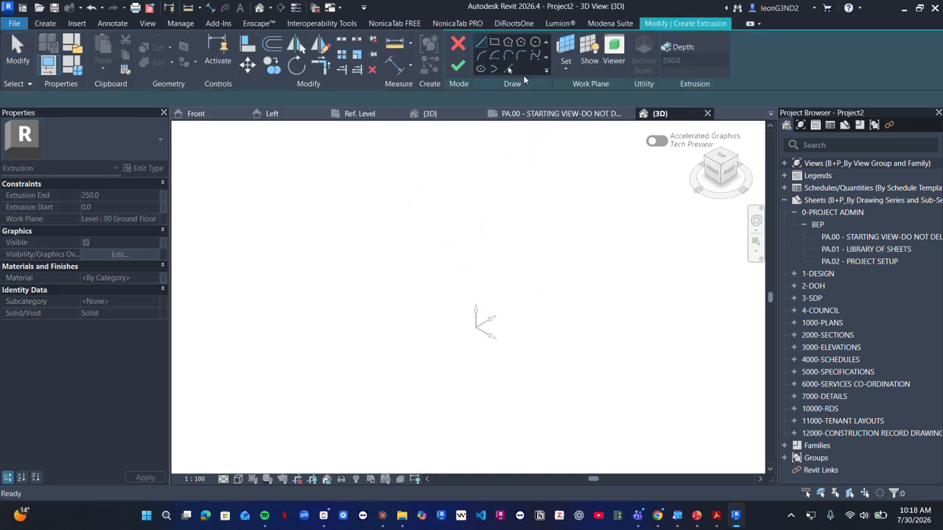
{"action": "left_click", "coordinate": [494, 43]}
{"action": "left_click", "coordinate": [405, 158]}
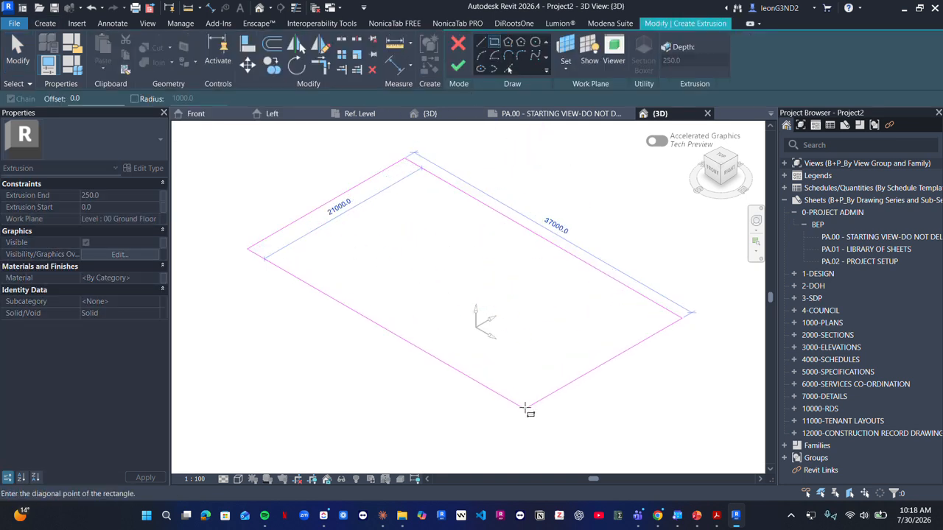
{"action": "left_click", "coordinate": [526, 411]}
{"action": "scroll", "coordinate": [490, 252], "scroll_direction": "down", "scroll_amount": 3}
{"action": "left_click", "coordinate": [457, 67]}
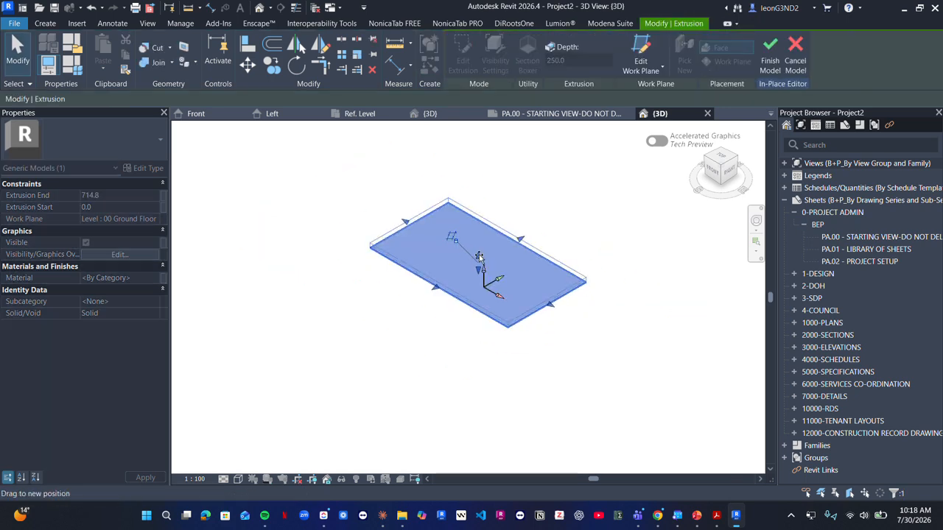
Step: Finish the in-place generic model of the extruded box
{"action": "left_click", "coordinate": [488, 55]}
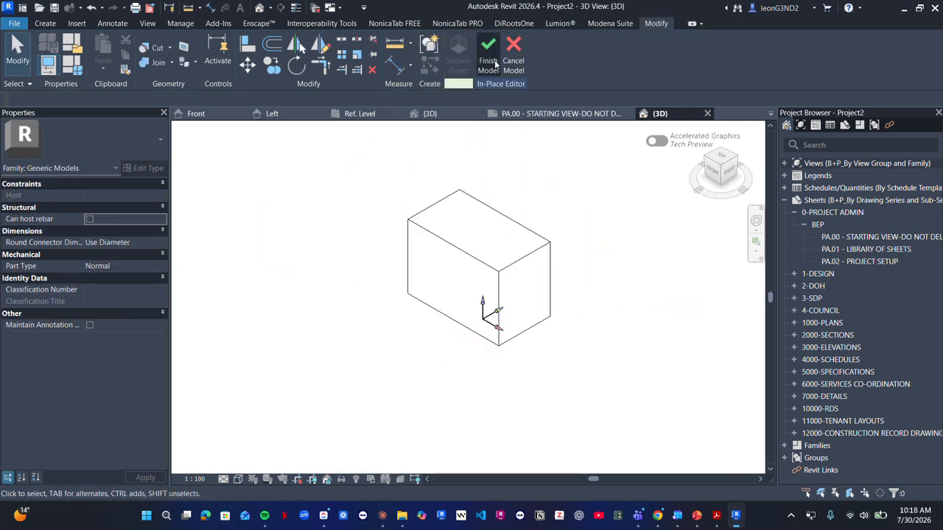
{"action": "scroll", "coordinate": [479, 265], "scroll_direction": "down", "scroll_amount": 2}
{"action": "left_click", "coordinate": [508, 250]}
{"action": "key", "text": "Escape"}
{"action": "scroll", "coordinate": [486, 324], "scroll_direction": "up", "scroll_amount": 3}
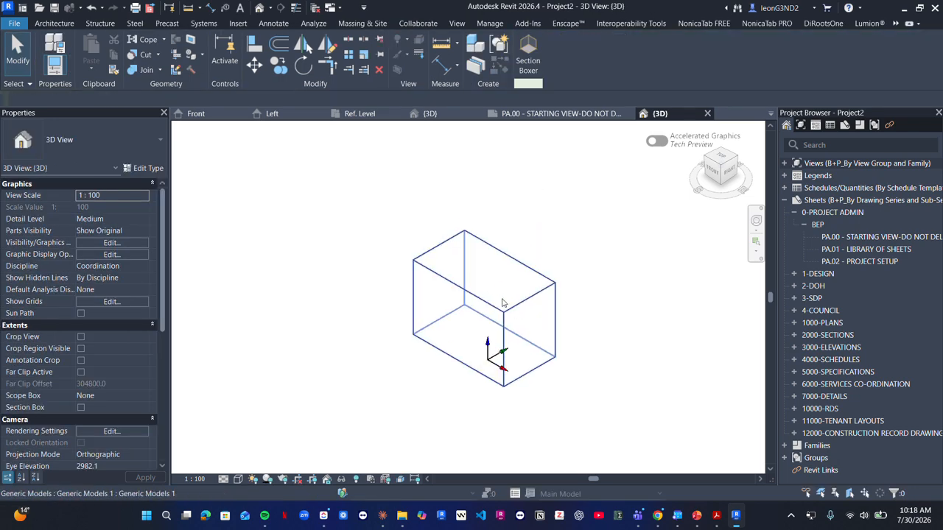
Step: Select the finished in-place box and examine it with its properties in the 3D view
{"action": "left_click", "coordinate": [350, 280]}
{"action": "scroll", "coordinate": [420, 282], "scroll_direction": "down", "scroll_amount": 2}
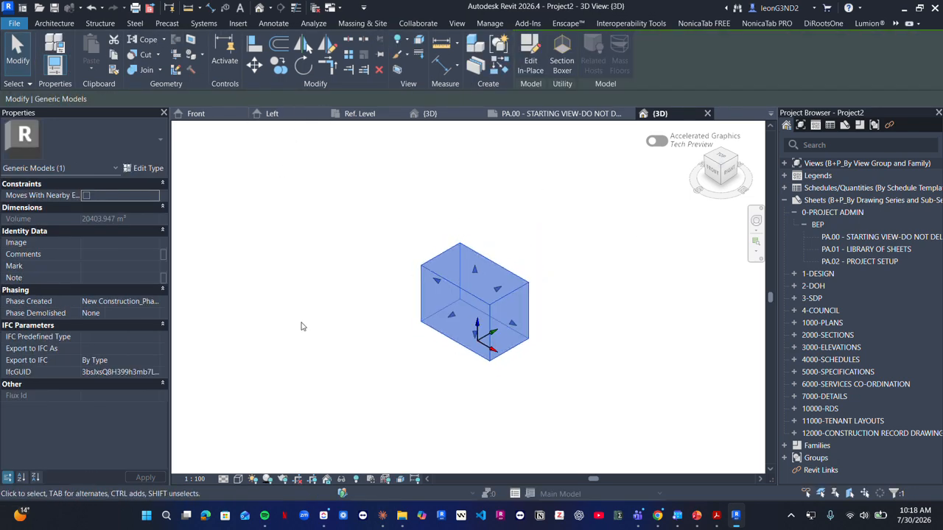
{"action": "left_click", "coordinate": [336, 401]}
{"action": "scroll", "coordinate": [455, 291], "scroll_direction": "up", "scroll_amount": 2}
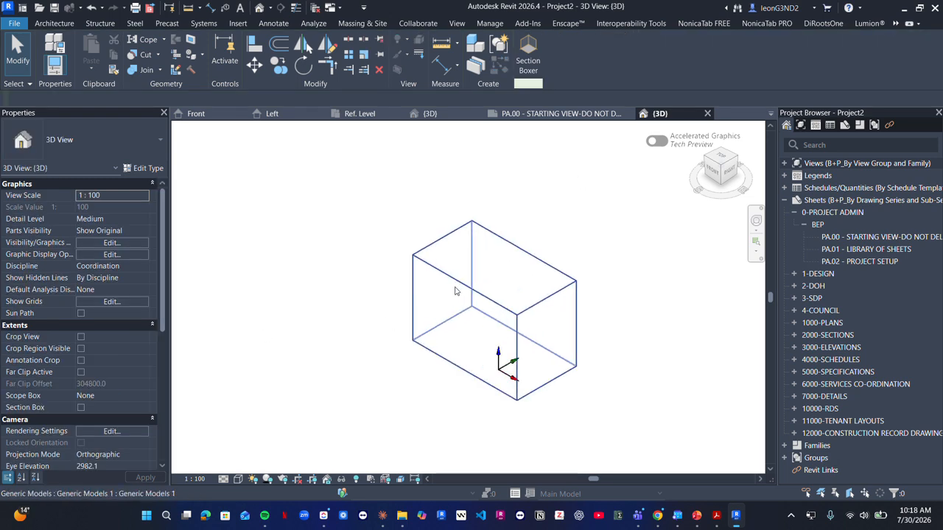
{"action": "scroll", "coordinate": [456, 288], "scroll_direction": "up", "scroll_amount": 2}
{"action": "scroll", "coordinate": [516, 323], "scroll_direction": "down", "scroll_amount": 2}
{"action": "middle_click_drag", "start_coordinate": [534, 324], "coordinate": [451, 297]}
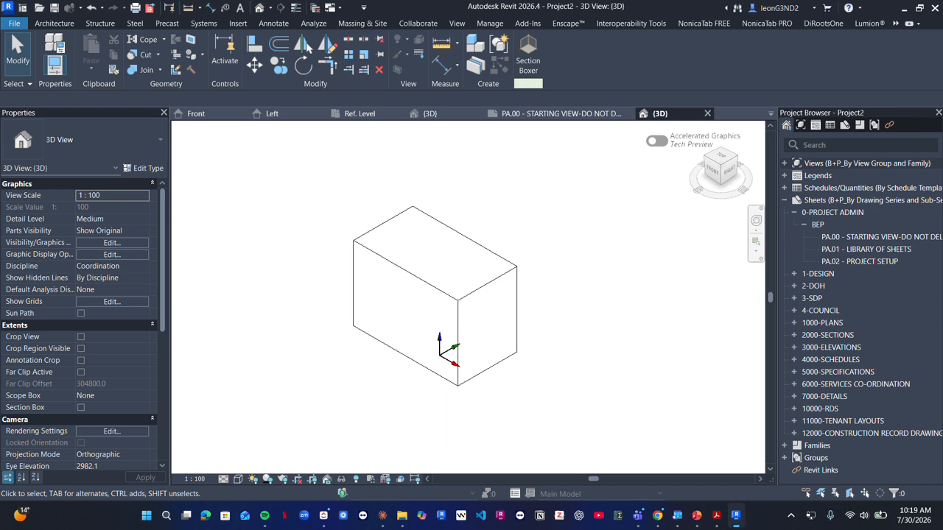
{"action": "left_click", "coordinate": [501, 284]}
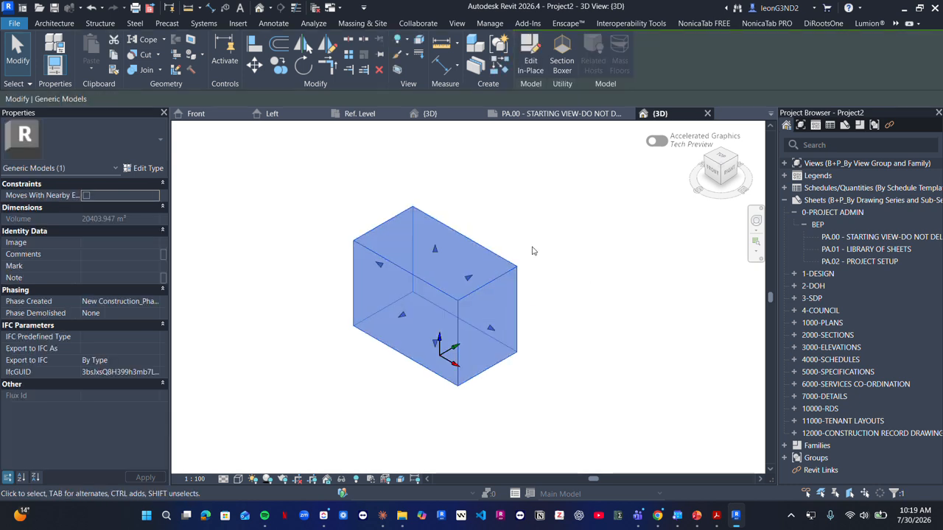
{"action": "scroll", "coordinate": [523, 256], "scroll_direction": "down", "scroll_amount": 5}
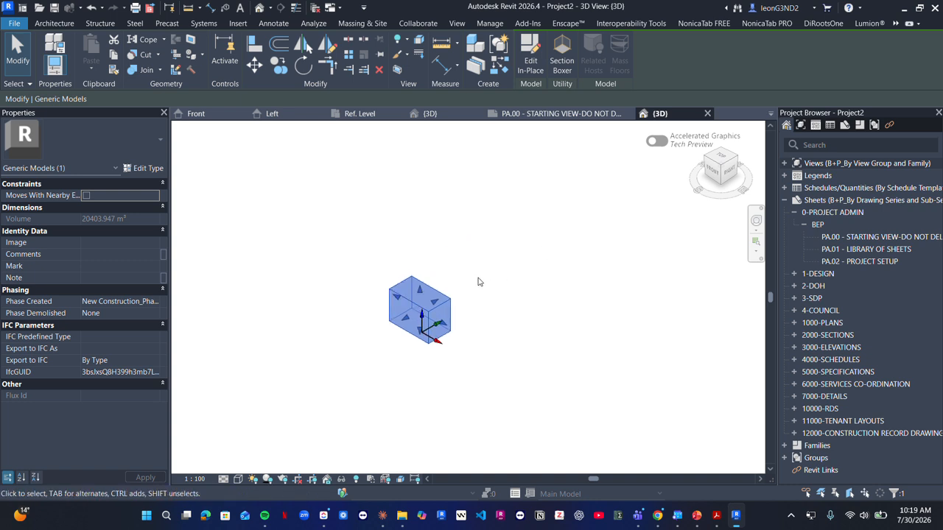
Step: Start placing a component and open the Seating folder of the UK furniture library for loading a family
{"action": "left_click", "coordinate": [54, 23]}
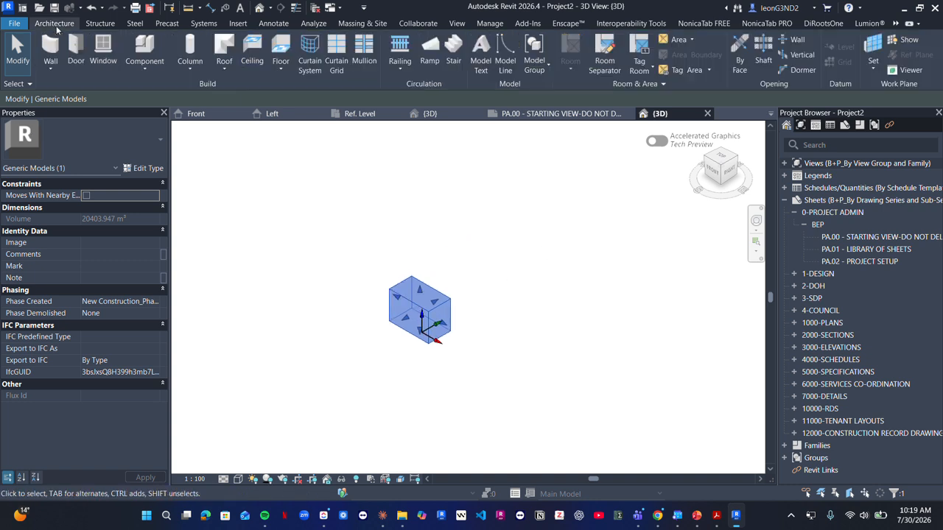
{"action": "left_click", "coordinate": [141, 68]}
{"action": "left_click", "coordinate": [175, 90]}
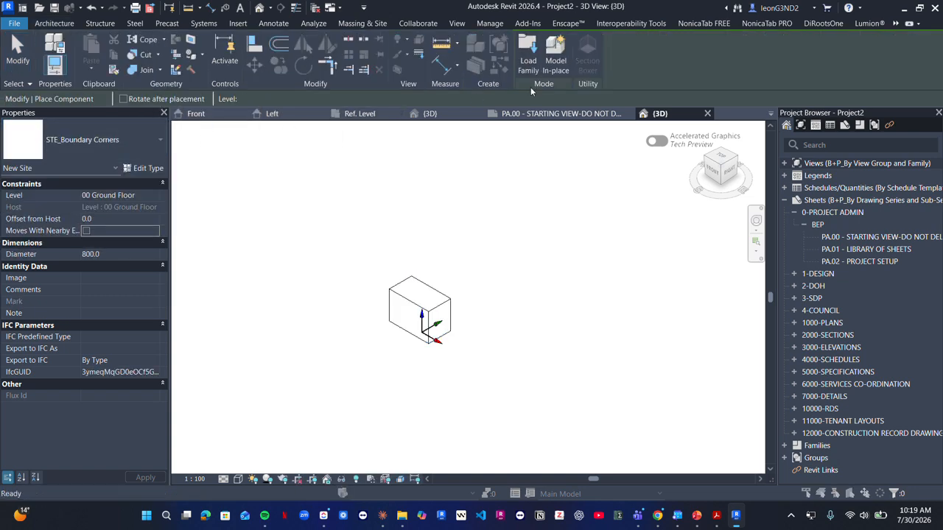
{"action": "left_click", "coordinate": [528, 65]}
{"action": "left_click", "coordinate": [508, 133]}
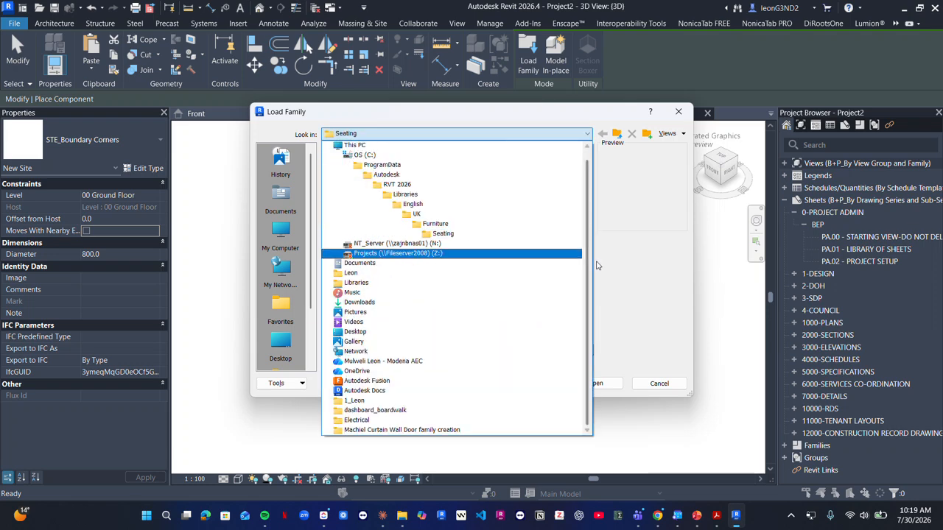
{"action": "left_click", "coordinate": [443, 232]}
Step: Preview a few seating families and load Furniture_Crescent_Sofa.rfa into the project
{"action": "left_click", "coordinate": [442, 278]}
{"action": "left_click", "coordinate": [442, 267]}
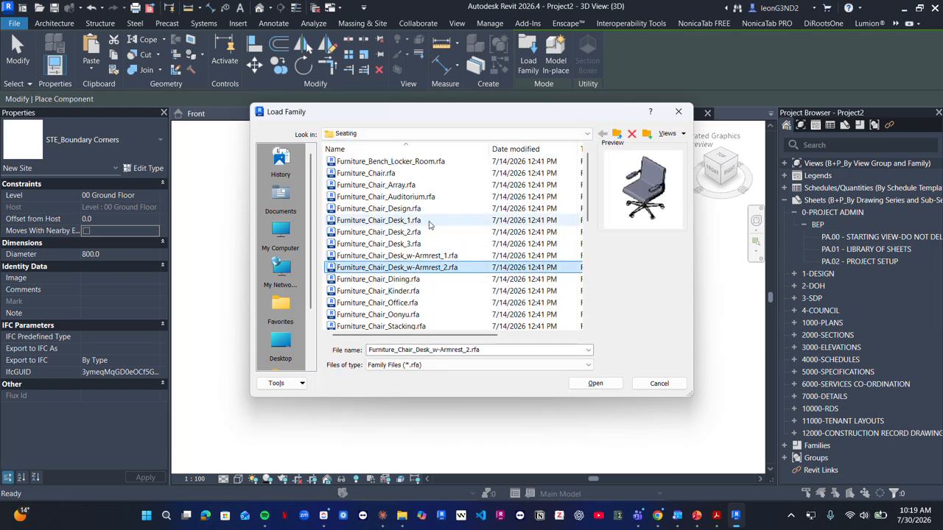
{"action": "scroll", "coordinate": [442, 267], "scroll_direction": "down", "scroll_amount": 5}
{"action": "left_click", "coordinate": [434, 291]}
{"action": "left_click", "coordinate": [436, 256]}
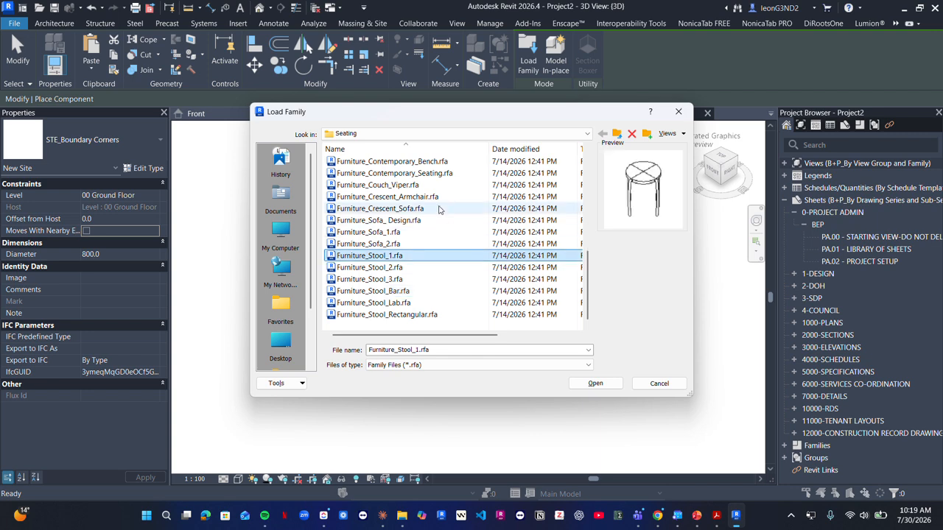
{"action": "left_click", "coordinate": [438, 209]}
{"action": "scroll", "coordinate": [431, 228], "scroll_direction": "up", "scroll_amount": 1}
{"action": "double_click", "coordinate": [418, 249]}
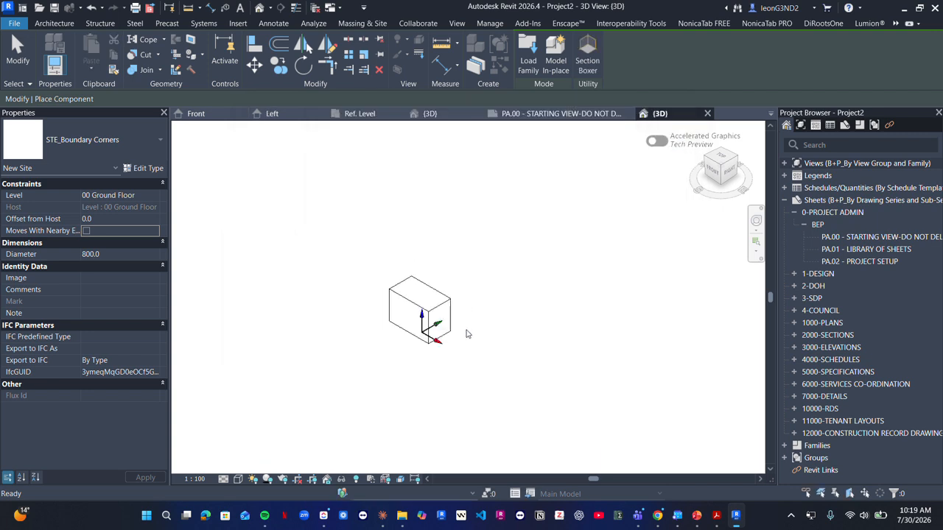
Step: Place the crescent sofa beside the box on the 00 Ground Floor level and end the placement
{"action": "scroll", "coordinate": [465, 337], "scroll_direction": "up", "scroll_amount": 5}
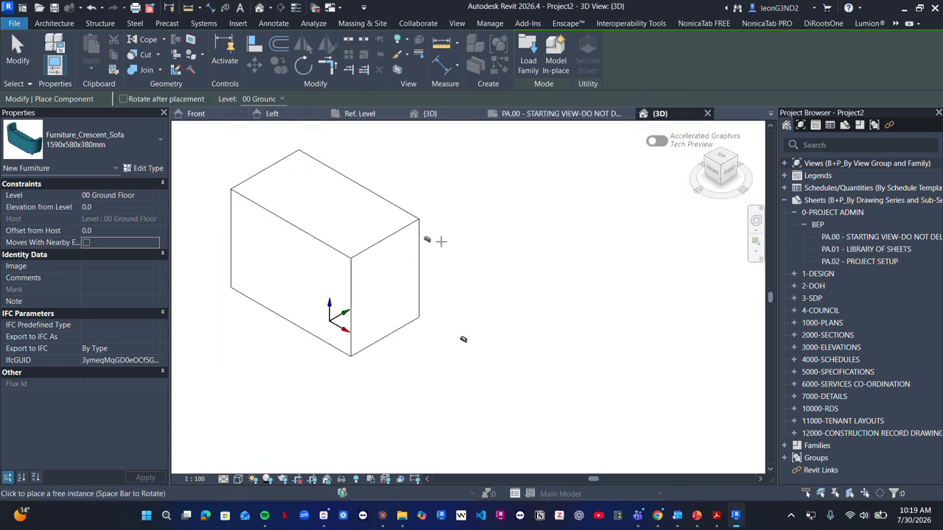
{"action": "key", "text": "Escape"}
{"action": "key", "text": "Escape"}
Step: Delete the in-place box and the surplus sofa, keeping a single crescent sofa in the model
{"action": "left_click", "coordinate": [418, 230]}
{"action": "key", "text": "Delete"}
{"action": "scroll", "coordinate": [461, 333], "scroll_direction": "up", "scroll_amount": 3}
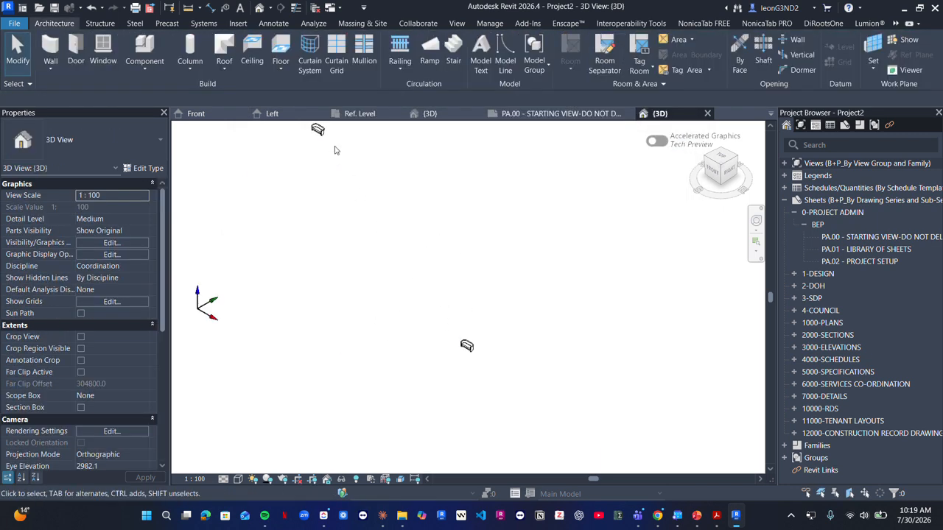
{"action": "left_click", "coordinate": [318, 130]}
{"action": "key", "text": "Delete"}
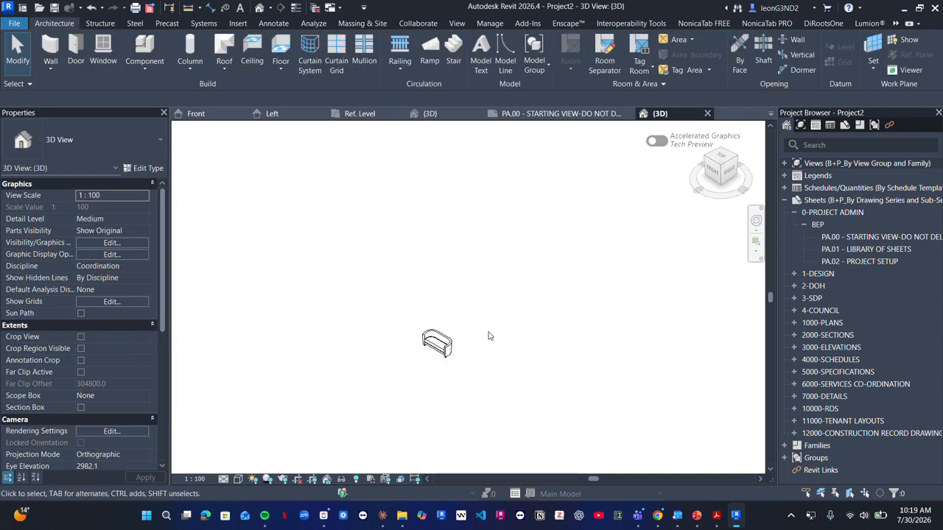
Step: Zoom to the remaining sofa and set the 3D view's detail level to Fine and its scale to 1:1
{"action": "scroll", "coordinate": [488, 336], "scroll_direction": "up", "scroll_amount": 5}
{"action": "left_click", "coordinate": [456, 331]}
{"action": "left_click", "coordinate": [223, 479]}
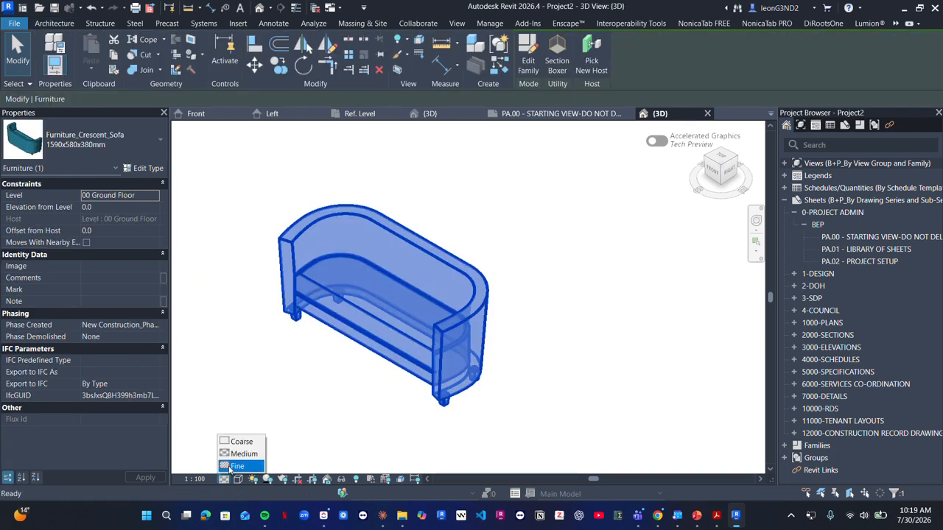
{"action": "left_click", "coordinate": [234, 466]}
{"action": "left_click", "coordinate": [223, 479]}
{"action": "left_click", "coordinate": [237, 467]}
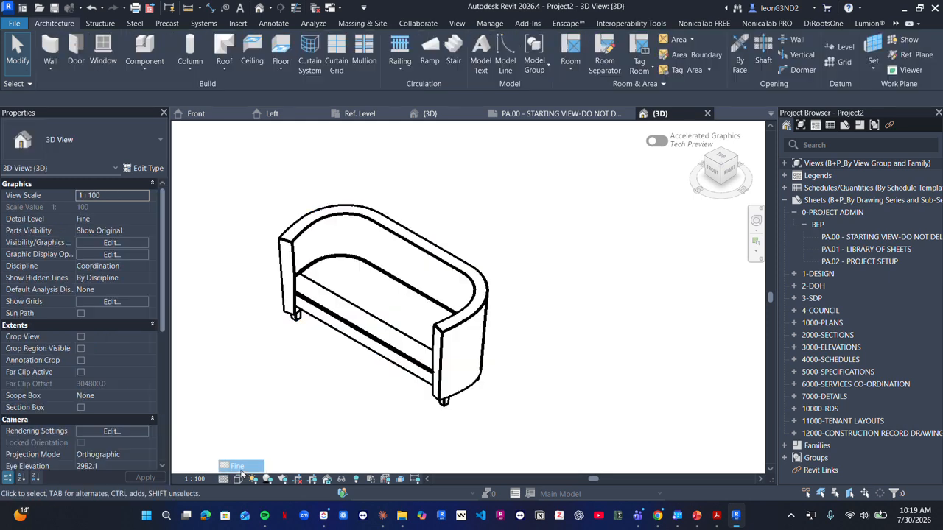
{"action": "left_click", "coordinate": [194, 479]}
{"action": "left_click", "coordinate": [195, 312]}
Step: Select the sofa and examine its available types and type properties, including the seat and leg materials, without changing anything
{"action": "middle_click_drag", "start_coordinate": [412, 310], "coordinate": [450, 272], "text": "shift"}
{"action": "scroll", "coordinate": [456, 284], "scroll_direction": "up", "scroll_amount": 1}
{"action": "middle_click_drag", "start_coordinate": [457, 215], "coordinate": [412, 372]}
{"action": "left_click", "coordinate": [414, 331]}
{"action": "scroll", "coordinate": [424, 335], "scroll_direction": "down", "scroll_amount": 1}
{"action": "middle_click_drag", "start_coordinate": [430, 318], "coordinate": [441, 298], "text": "shift"}
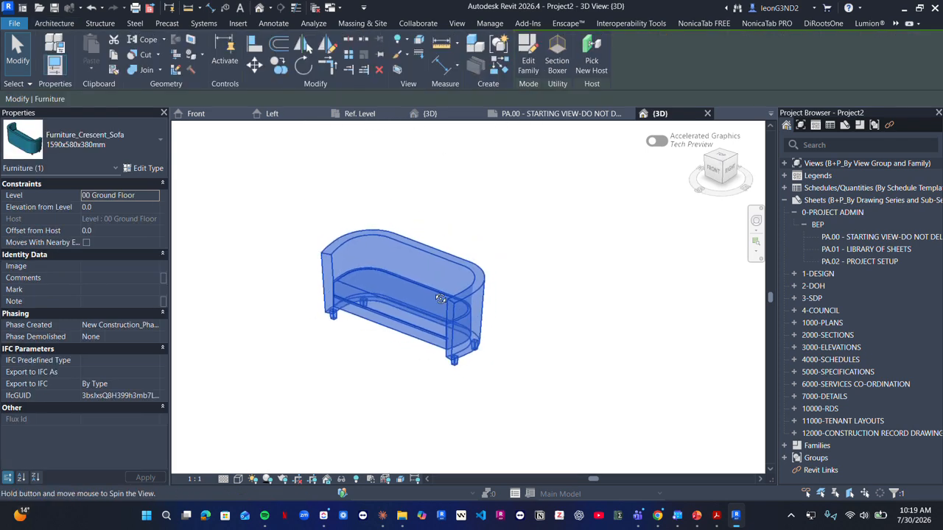
{"action": "left_click", "coordinate": [96, 135]}
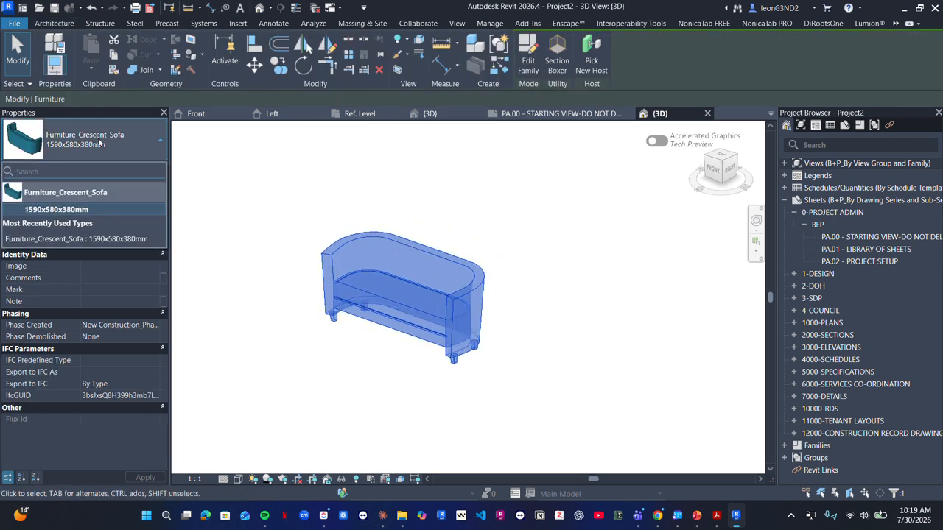
{"action": "left_click", "coordinate": [143, 168]}
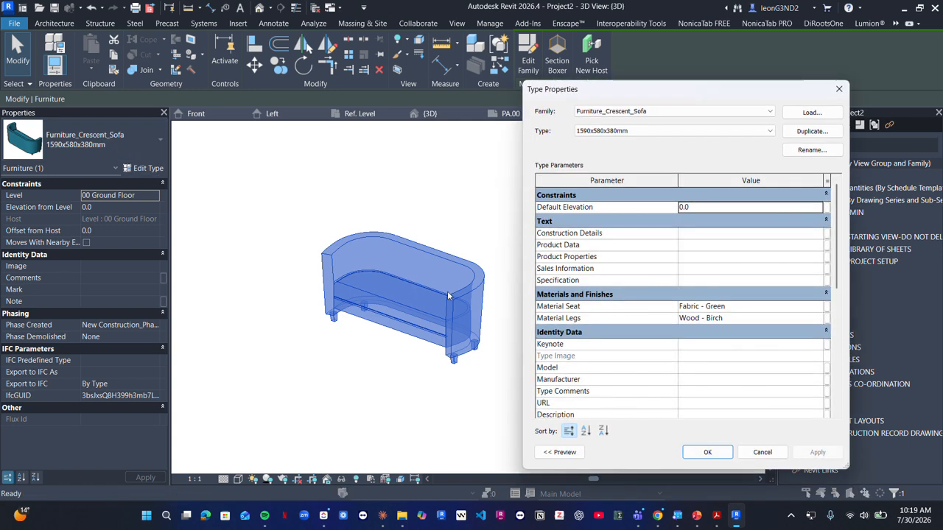
{"action": "scroll", "coordinate": [659, 309], "scroll_direction": "down", "scroll_amount": 3}
{"action": "scroll", "coordinate": [637, 304], "scroll_direction": "up", "scroll_amount": 2}
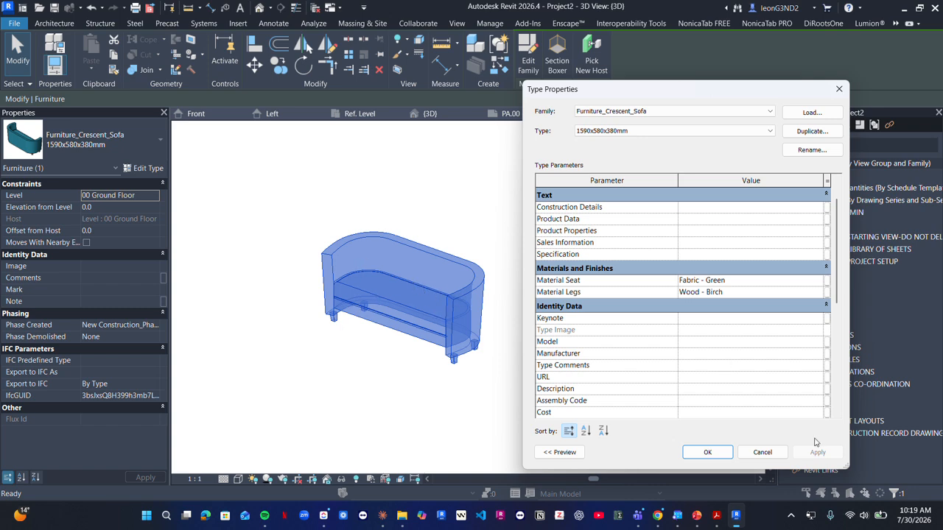
{"action": "left_click", "coordinate": [773, 457]}
{"action": "middle_click_drag", "start_coordinate": [491, 326], "coordinate": [368, 324], "text": "shift"}
{"action": "left_click", "coordinate": [328, 334]}
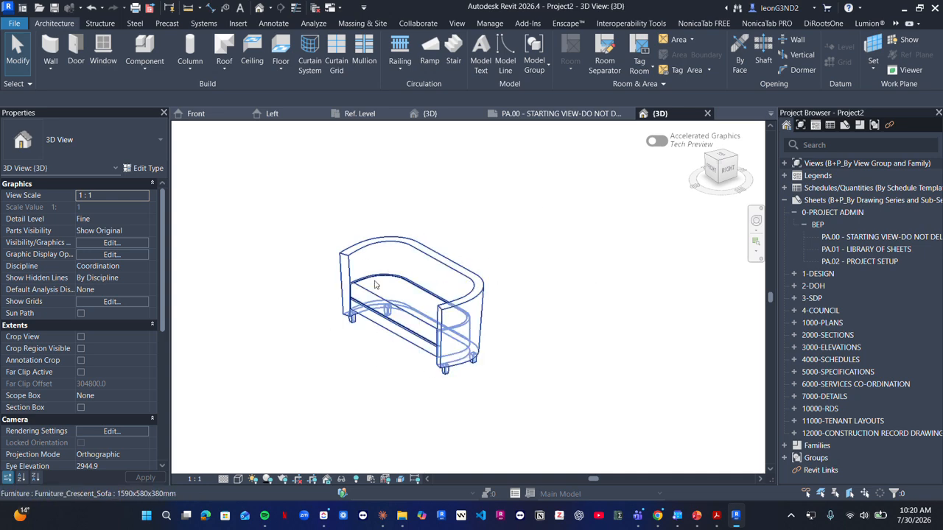
{"action": "scroll", "coordinate": [282, 280], "scroll_direction": "up", "scroll_amount": 2}
{"action": "scroll", "coordinate": [367, 262], "scroll_direction": "up", "scroll_amount": 2}
{"action": "scroll", "coordinate": [508, 331], "scroll_direction": "down", "scroll_amount": 3}
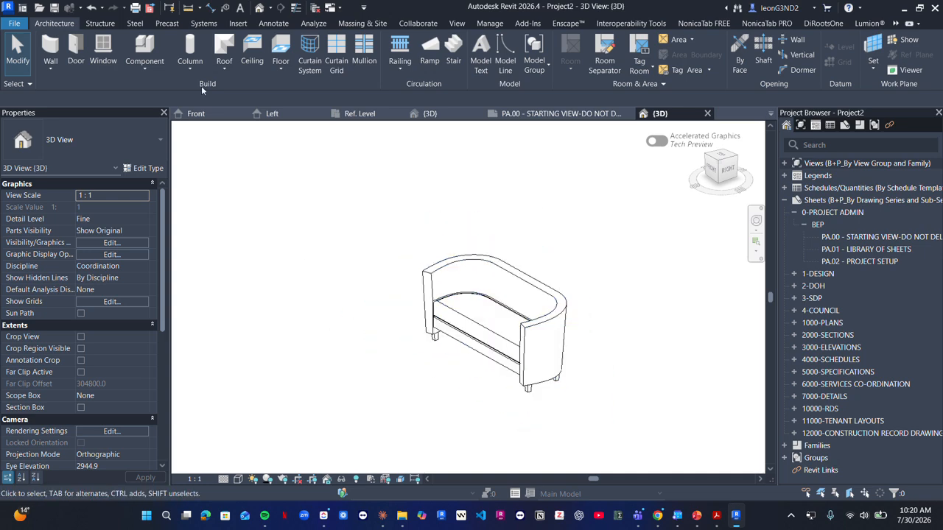
{"action": "left_click", "coordinate": [146, 68]}
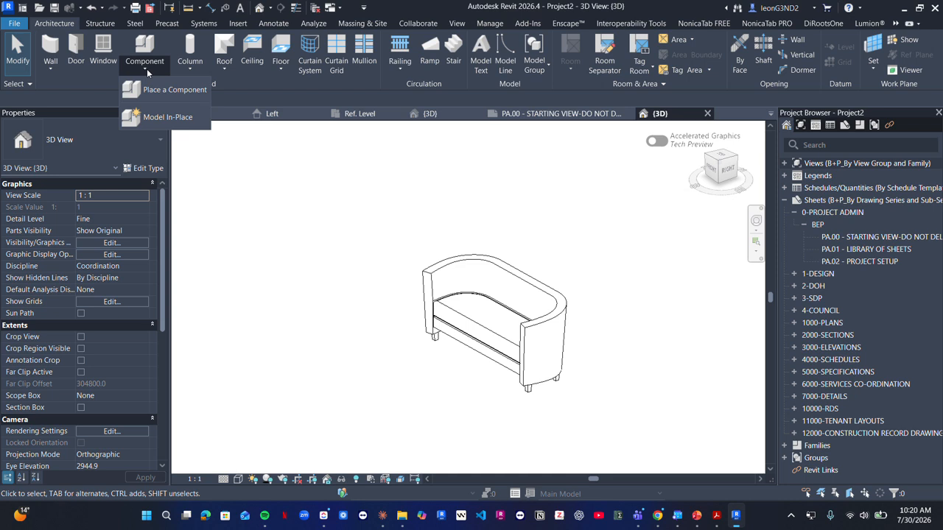
{"action": "left_click", "coordinate": [171, 120]}
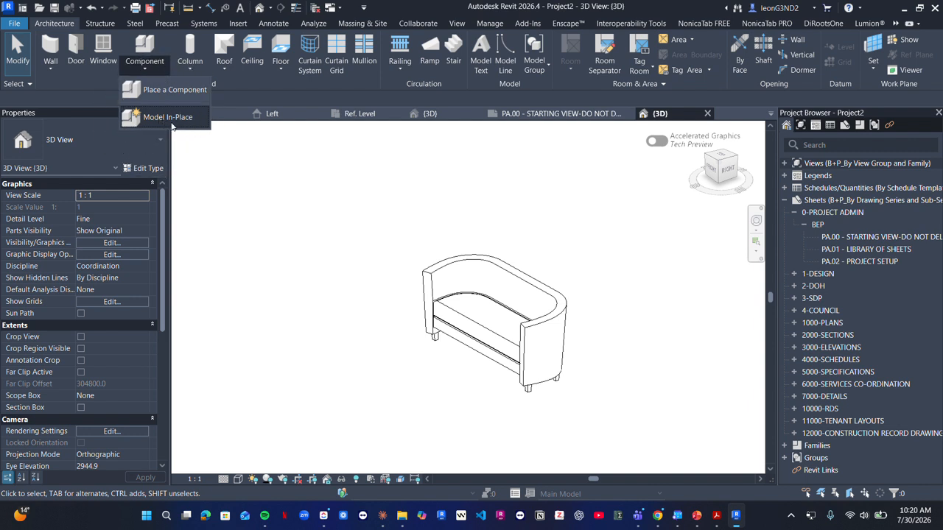
{"action": "left_click", "coordinate": [452, 206]}
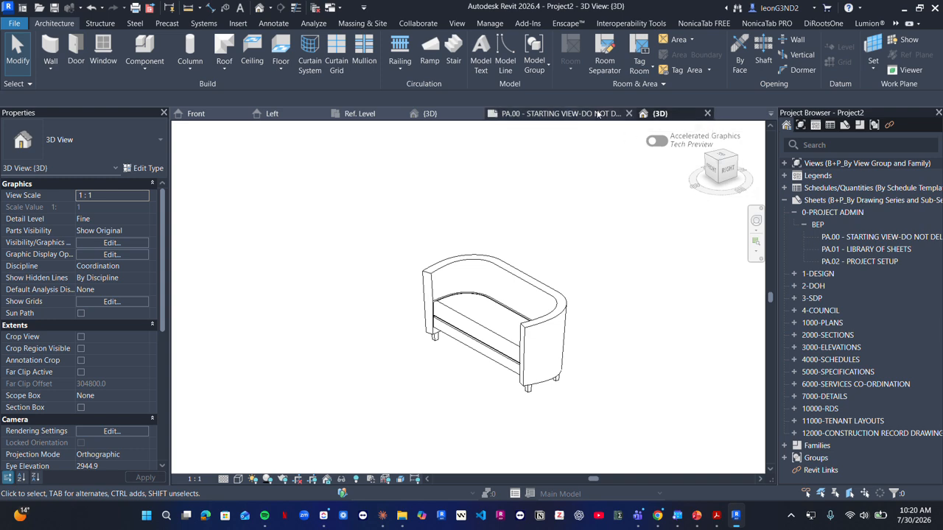
Step: Switch to the 3D view of Family3, look around its solid forms and orient the view to the Right side
{"action": "left_click", "coordinate": [632, 114]}
{"action": "left_click", "coordinate": [356, 114]}
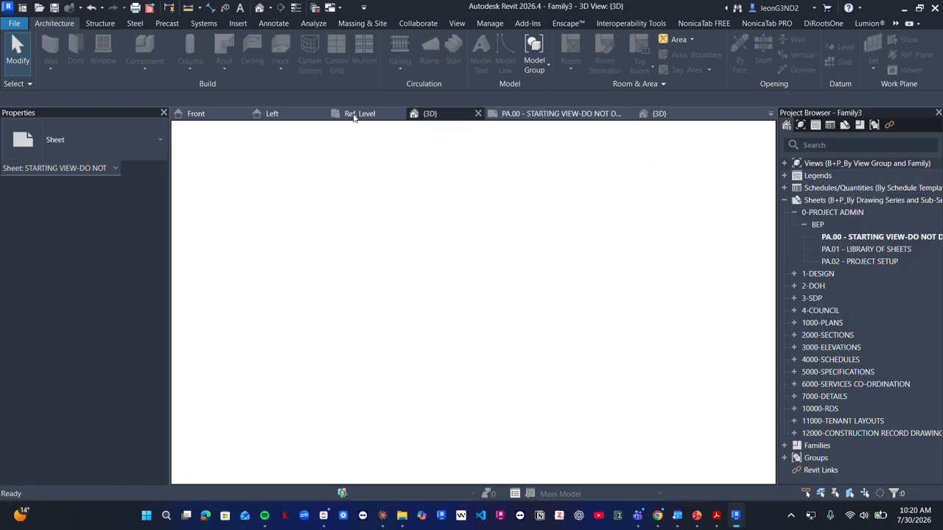
{"action": "left_click", "coordinate": [441, 115]}
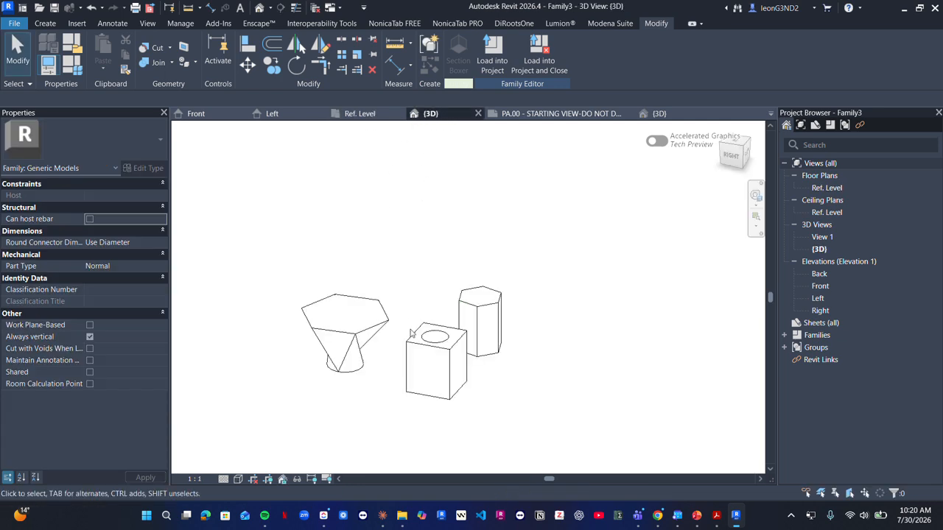
{"action": "middle_click_drag", "start_coordinate": [411, 329], "coordinate": [404, 285], "text": "shift"}
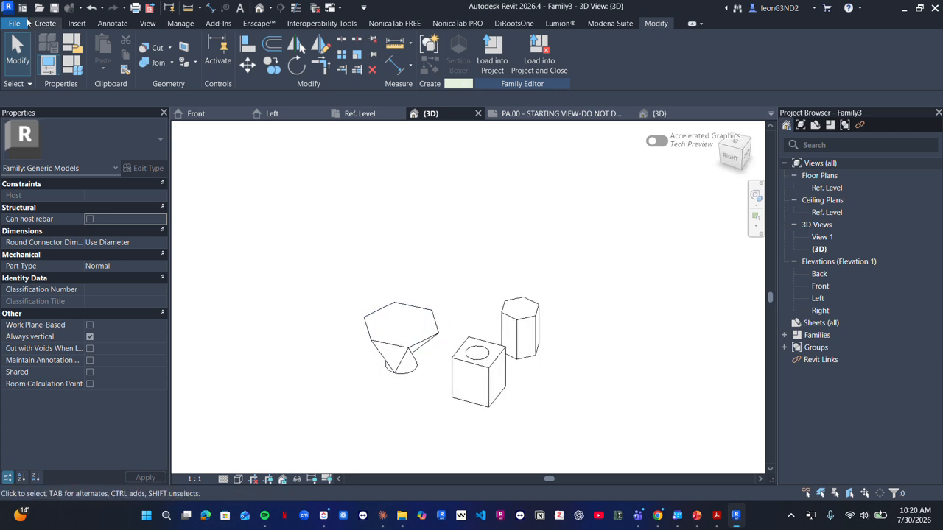
{"action": "middle_click_drag", "start_coordinate": [468, 307], "coordinate": [518, 337], "text": "shift"}
{"action": "scroll", "coordinate": [518, 336], "scroll_direction": "up", "scroll_amount": 2}
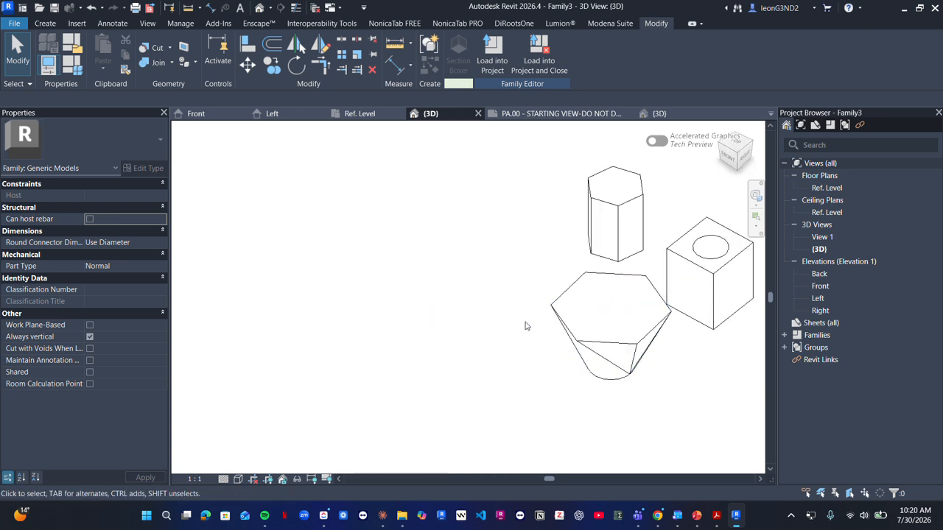
{"action": "middle_click_drag", "start_coordinate": [497, 279], "coordinate": [484, 226], "text": "shift"}
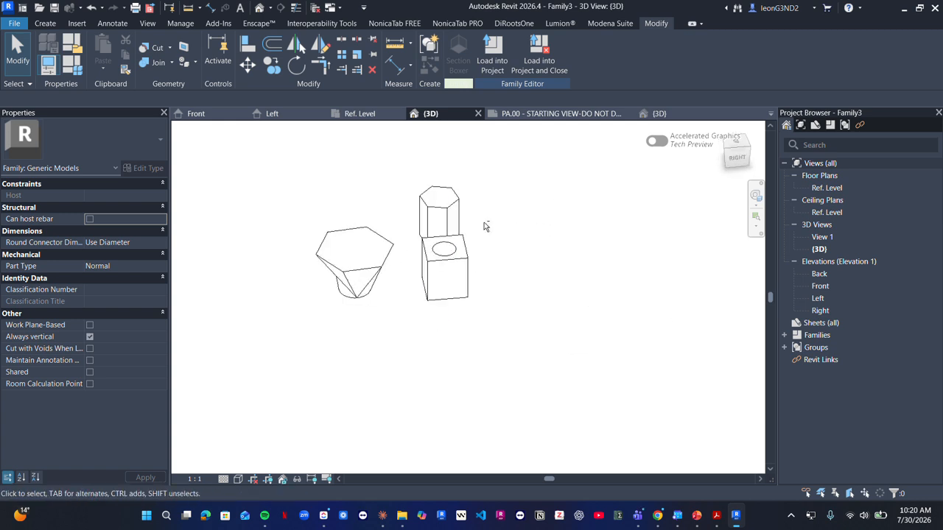
{"action": "left_click", "coordinate": [738, 158]}
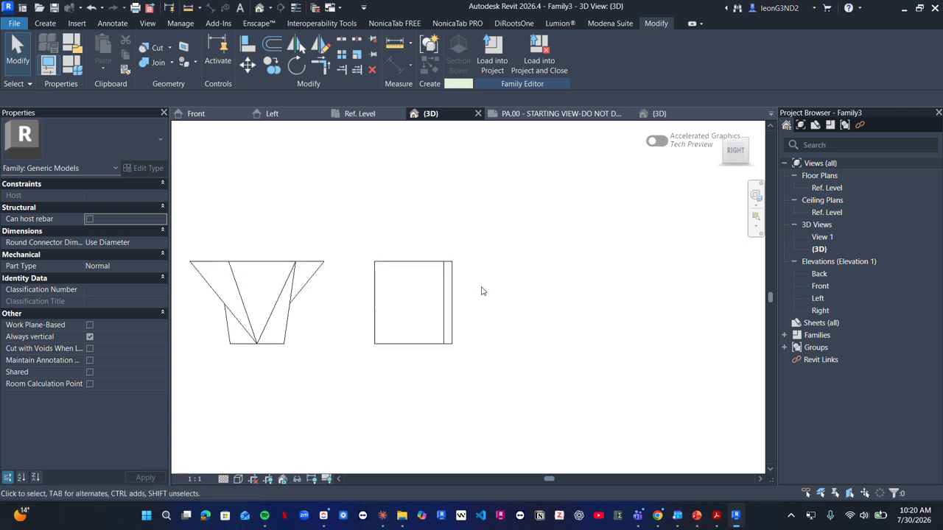
Step: Start a Sweep and sketch an open zigzag path of six connected line segments beside the existing solids, finishing the path
{"action": "left_click", "coordinate": [45, 23]}
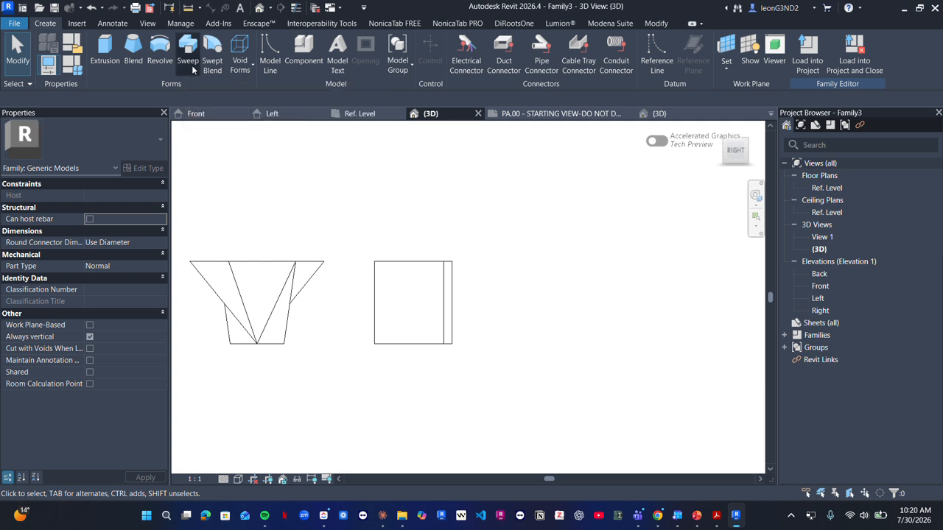
{"action": "left_click", "coordinate": [192, 65]}
{"action": "middle_click_drag", "start_coordinate": [412, 235], "coordinate": [501, 280], "text": "shift"}
{"action": "middle_click_drag", "start_coordinate": [628, 199], "coordinate": [564, 99], "text": "shift"}
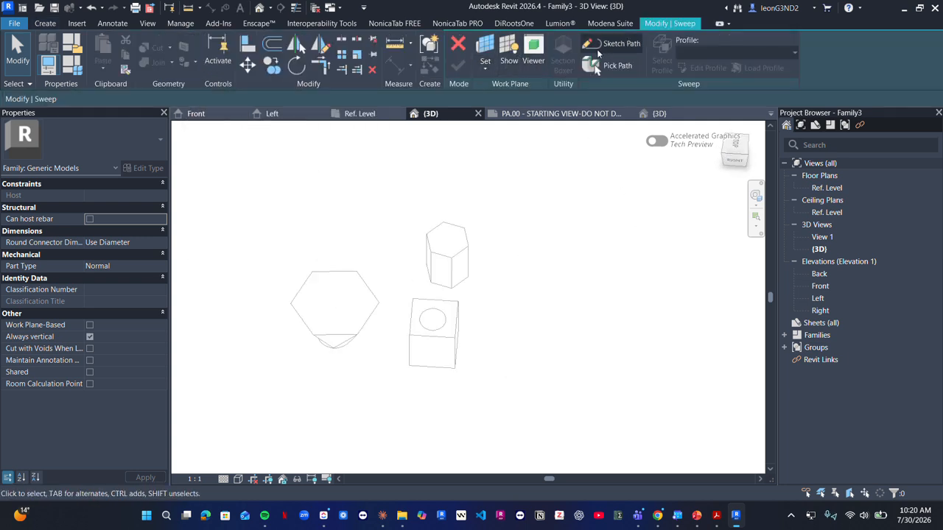
{"action": "left_click", "coordinate": [606, 45]}
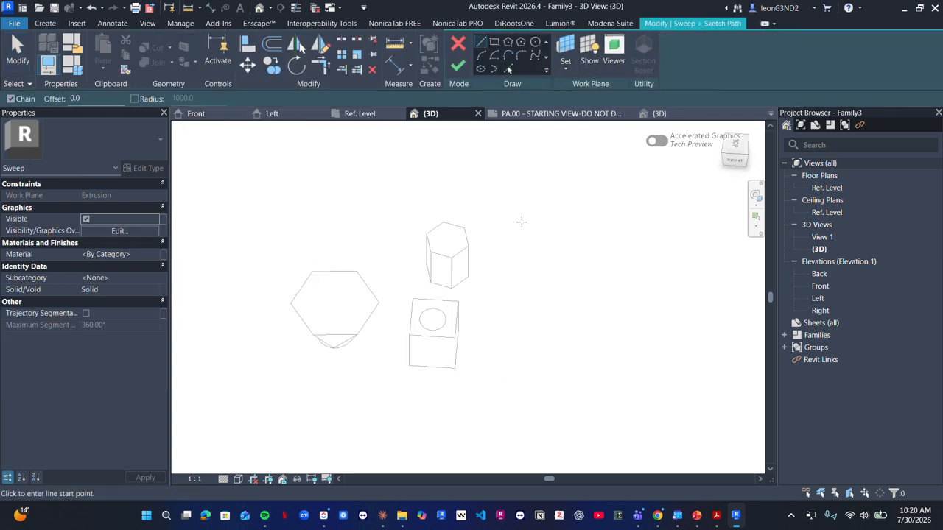
{"action": "left_click", "coordinate": [517, 223]}
{"action": "left_click", "coordinate": [565, 271]}
{"action": "left_click", "coordinate": [520, 306]}
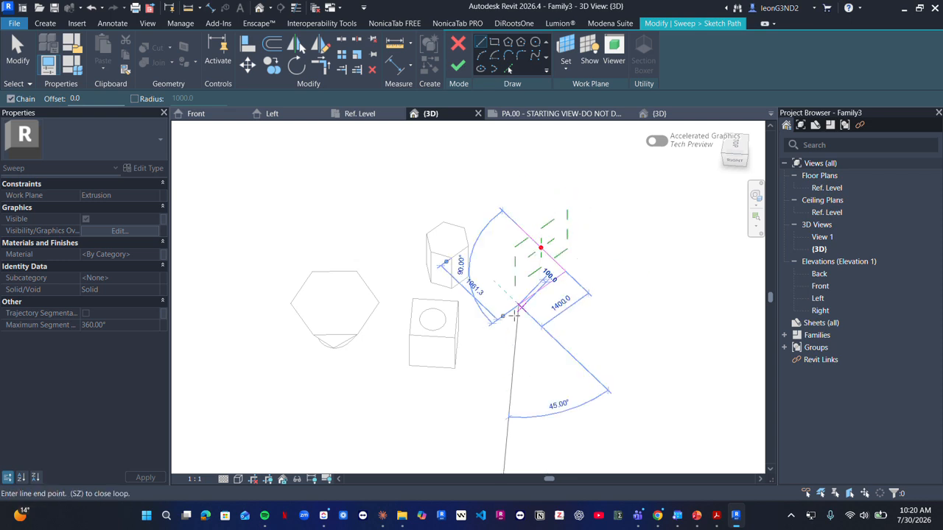
{"action": "left_click", "coordinate": [500, 366]}
{"action": "left_click", "coordinate": [539, 373]}
{"action": "left_click", "coordinate": [569, 426]}
{"action": "left_click", "coordinate": [542, 444]}
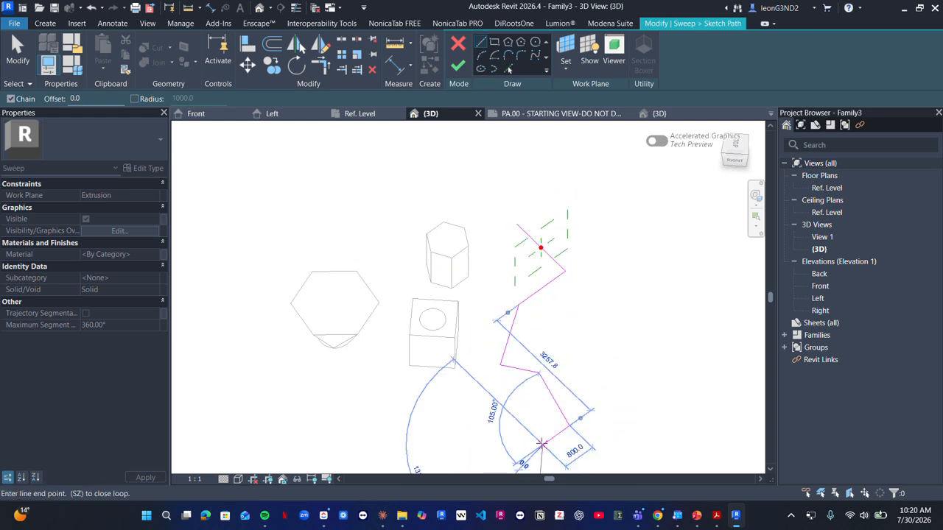
{"action": "key", "text": "Escape"}
{"action": "key", "text": "Escape"}
{"action": "middle_click_drag", "start_coordinate": [541, 445], "coordinate": [508, 312]}
{"action": "left_click", "coordinate": [457, 65]}
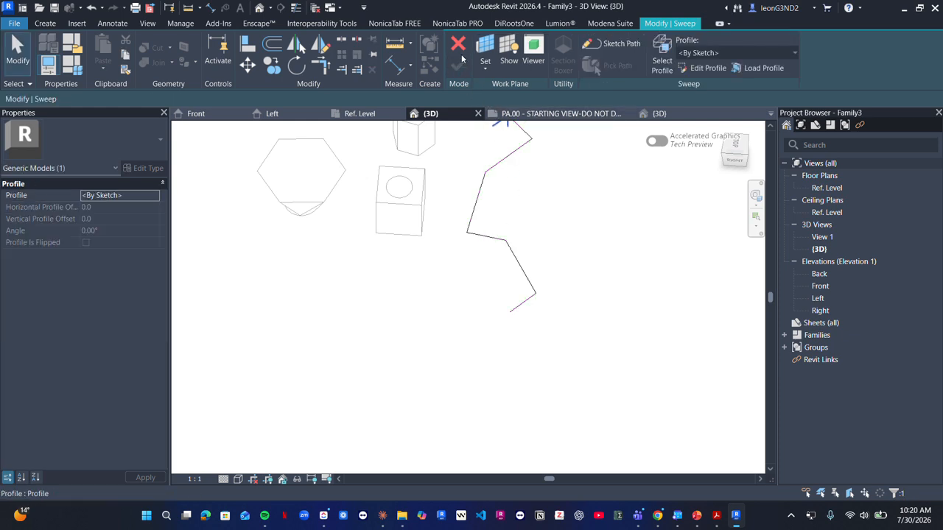
{"action": "left_click", "coordinate": [692, 69]}
{"action": "middle_click_drag", "start_coordinate": [512, 318], "coordinate": [525, 252], "text": "shift"}
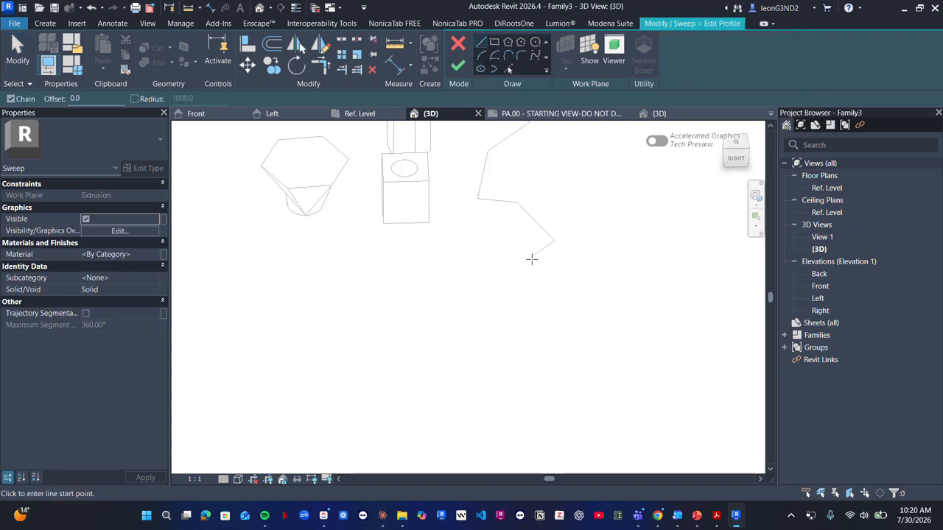
{"action": "key", "text": "Escape"}
{"action": "key", "text": "Escape"}
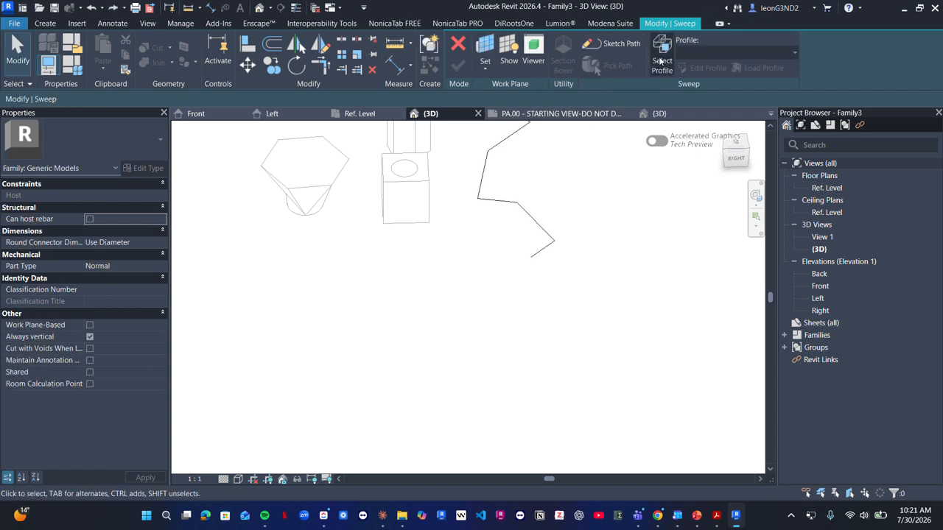
Step: Sketch a circular sweep profile with a radius of about 1900 near the path's end and try to finish the sweep
{"action": "left_click", "coordinate": [525, 205]}
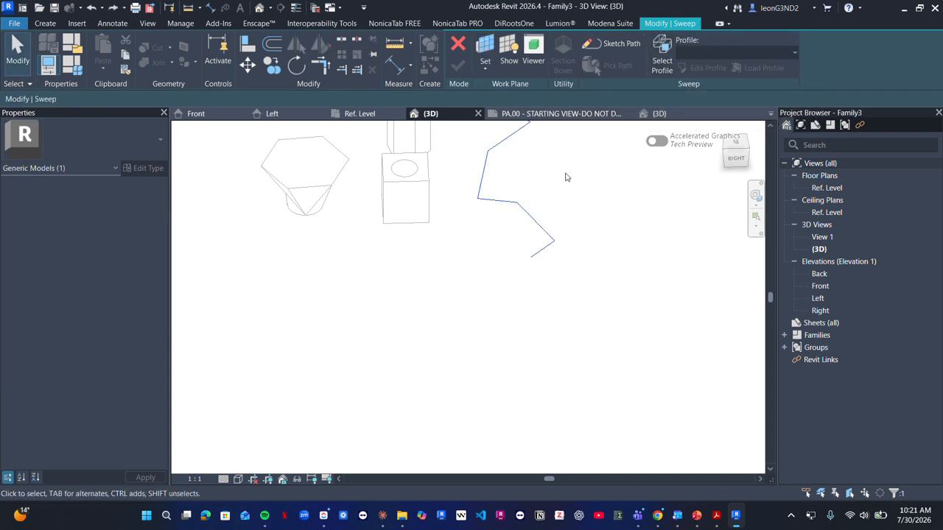
{"action": "left_click", "coordinate": [666, 64]}
{"action": "left_click", "coordinate": [703, 67]}
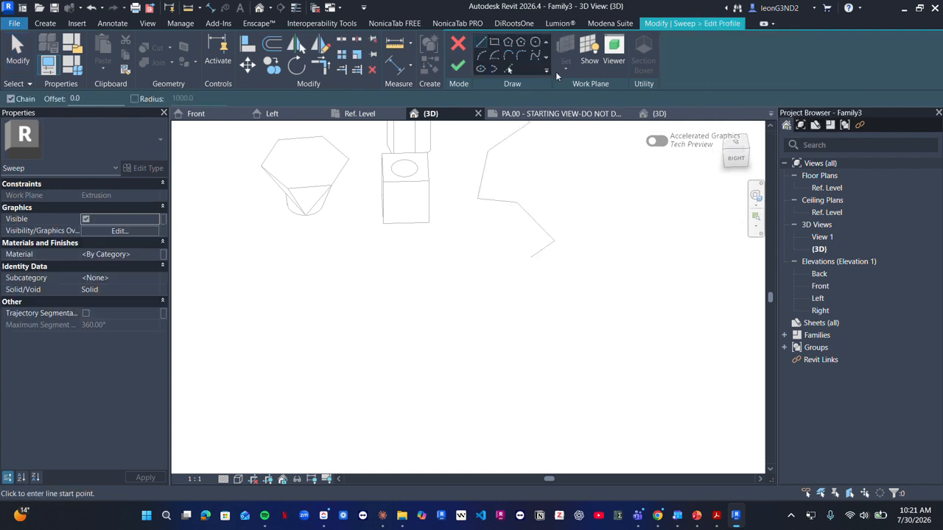
{"action": "left_click", "coordinate": [457, 65]}
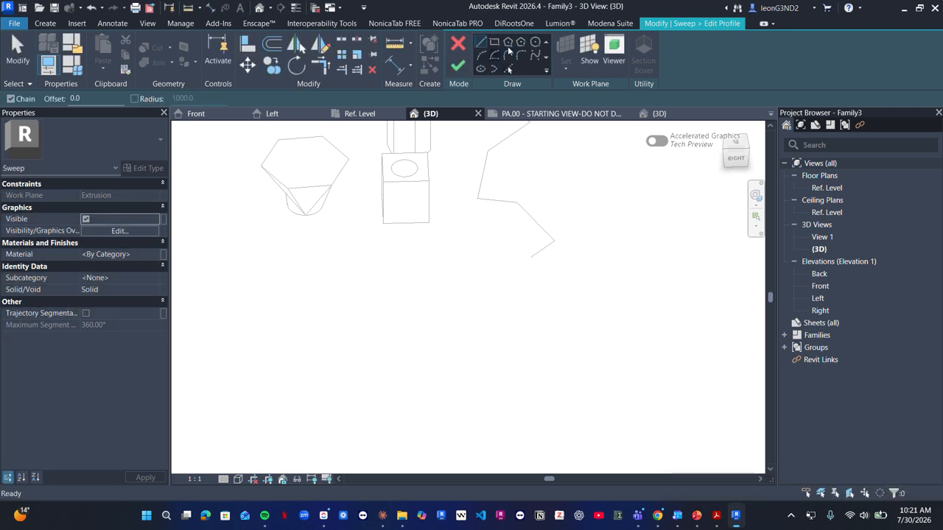
{"action": "left_click", "coordinate": [535, 42]}
{"action": "left_click", "coordinate": [527, 254]}
{"action": "left_click", "coordinate": [556, 291]}
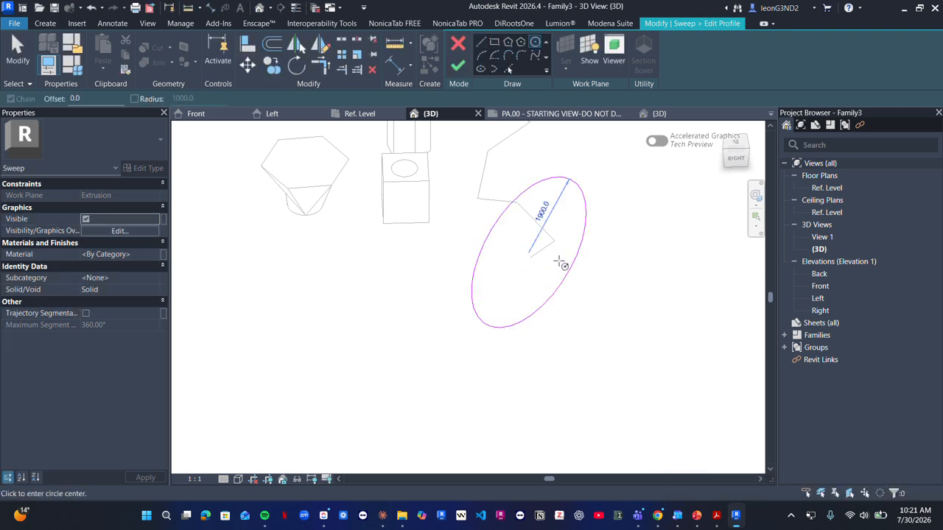
{"action": "scroll", "coordinate": [549, 273], "scroll_direction": "down", "scroll_amount": 5}
{"action": "key", "text": "Escape"}
{"action": "left_click", "coordinate": [457, 65]}
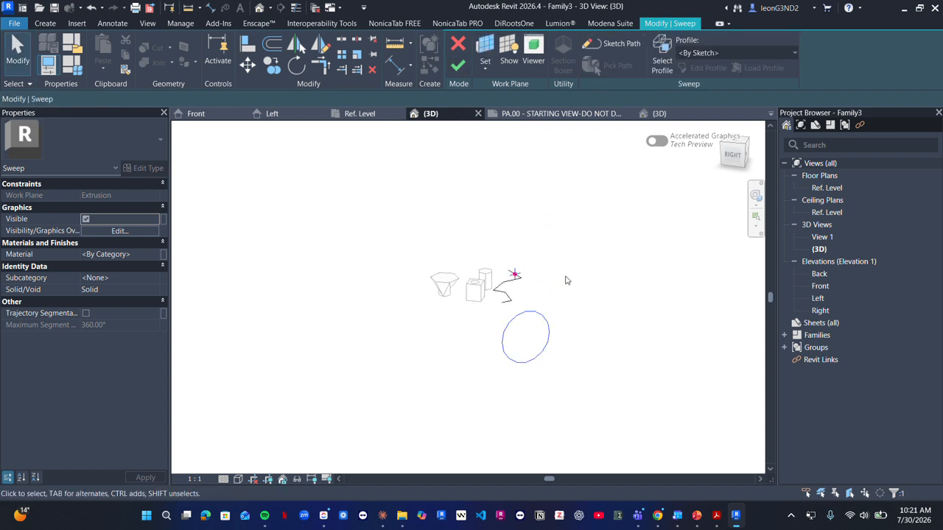
{"action": "left_click", "coordinate": [457, 65]}
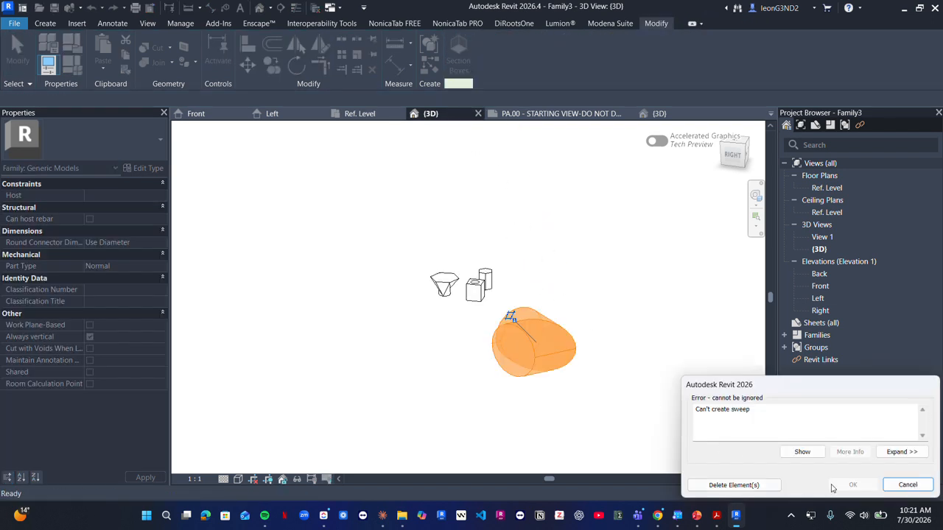
{"action": "left_click", "coordinate": [907, 484]}
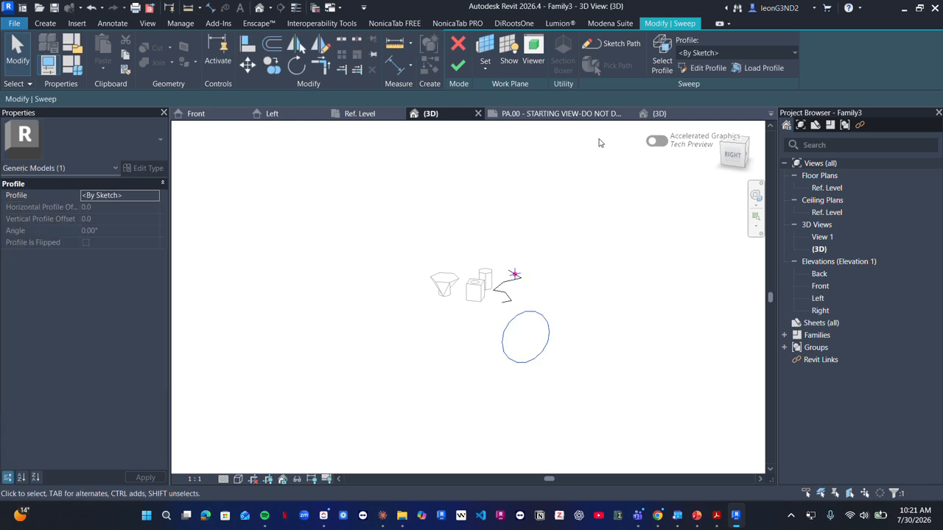
Step: Shrink the profile circle to a radius of about 700 and try to finish the sweep again
{"action": "left_click", "coordinate": [705, 68]}
{"action": "left_click", "coordinate": [504, 340]}
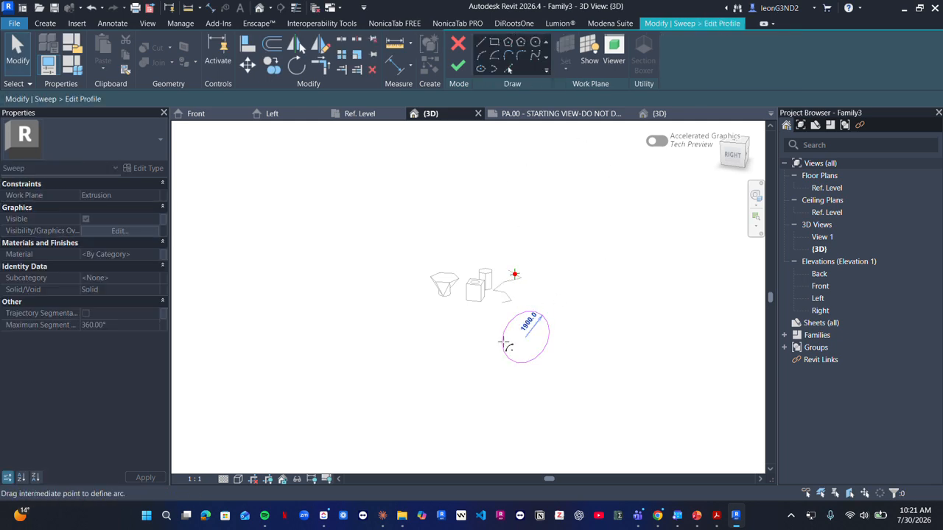
{"action": "mouse_move", "coordinate": [523, 340]}
{"action": "left_mouse_down"}
{"action": "mouse_move", "coordinate": [529, 332]}
{"action": "mouse_move", "coordinate": [526, 349]}
{"action": "left_mouse_up"}
{"action": "key", "text": "ctrl+z"}
{"action": "scroll", "coordinate": [530, 330], "scroll_direction": "up", "scroll_amount": 1}
{"action": "left_click", "coordinate": [500, 342]}
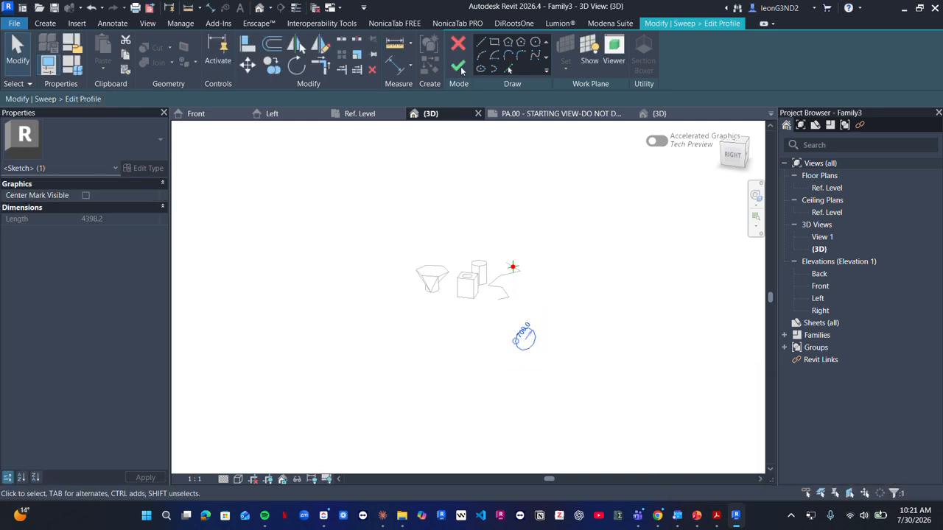
{"action": "left_click", "coordinate": [459, 67]}
{"action": "left_click", "coordinate": [459, 66]}
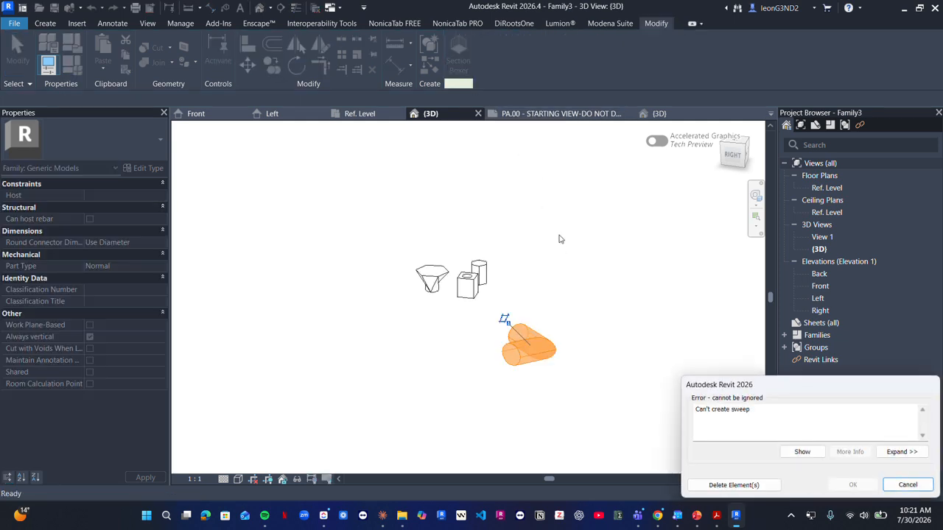
{"action": "left_click", "coordinate": [908, 485]}
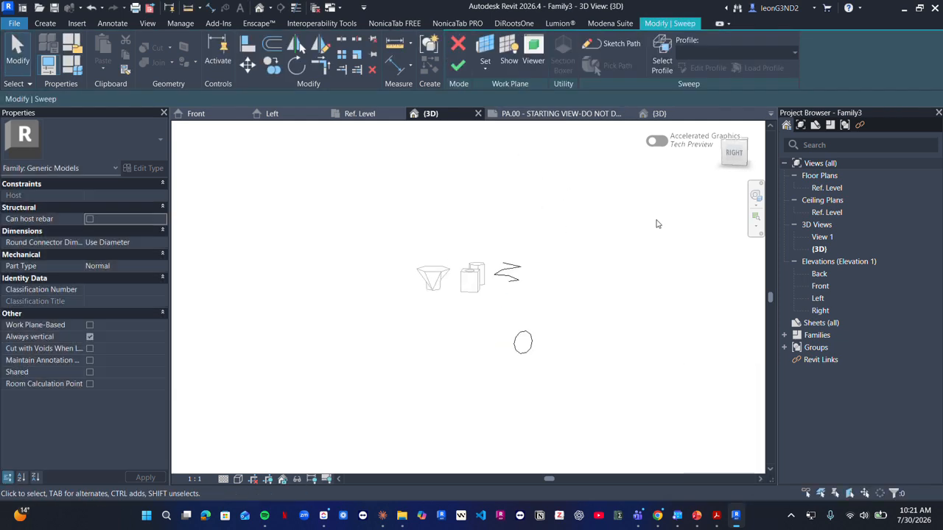
Step: From the Right view, replace the off-path profile with a small circle centred on the path's profile plane and finish the sweep
{"action": "left_click", "coordinate": [725, 164]}
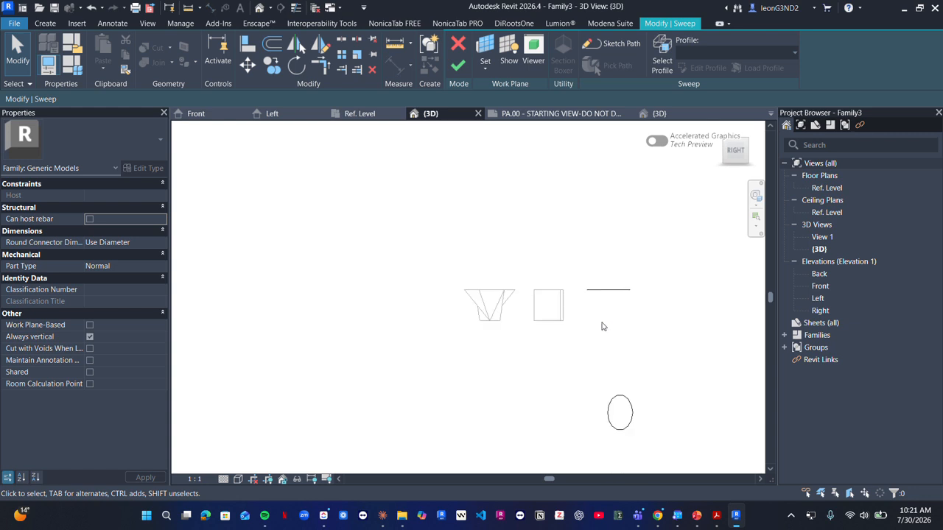
{"action": "left_click", "coordinate": [624, 394]}
{"action": "left_click", "coordinate": [707, 67]}
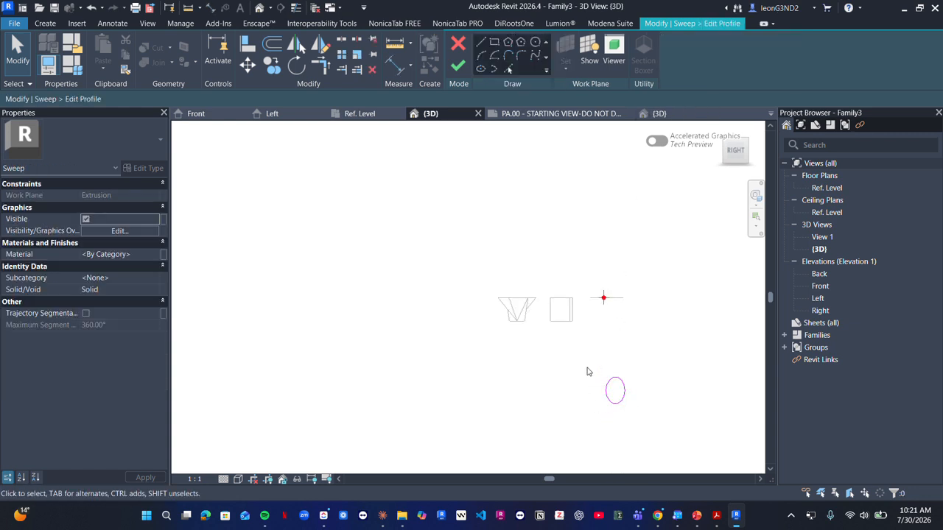
{"action": "left_click", "coordinate": [536, 43]}
{"action": "scroll", "coordinate": [569, 286], "scroll_direction": "up", "scroll_amount": 4}
{"action": "left_click", "coordinate": [572, 230]}
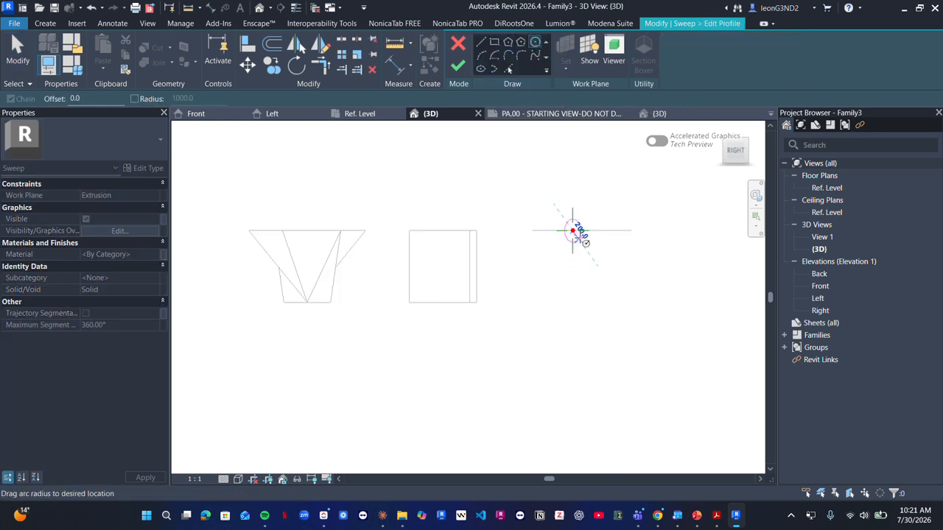
{"action": "left_click", "coordinate": [585, 242]}
{"action": "key", "text": "Escape"}
{"action": "left_click", "coordinate": [457, 66]}
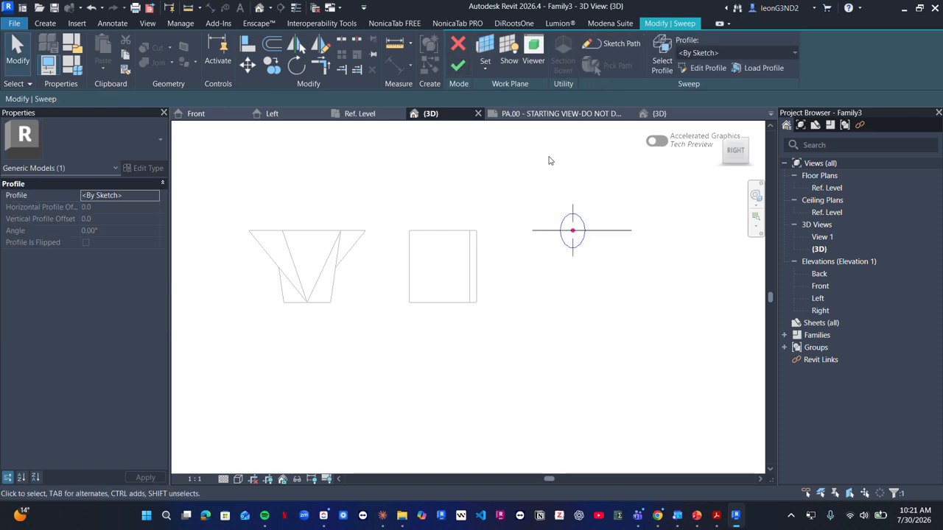
{"action": "left_click", "coordinate": [454, 68]}
Step: Examine the finished zigzag sweep from several angles, including the Right view
{"action": "middle_click_drag", "start_coordinate": [653, 276], "coordinate": [651, 318], "text": "shift"}
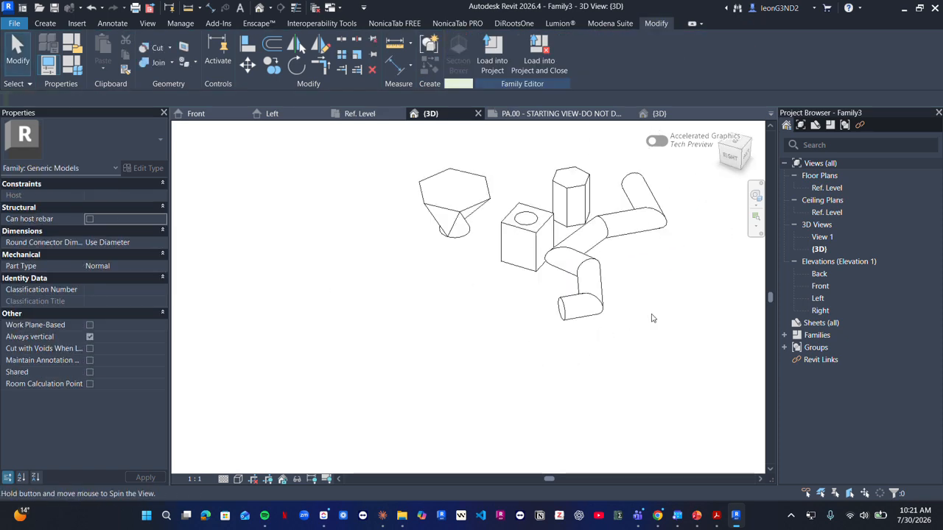
{"action": "left_click", "coordinate": [582, 280]}
{"action": "middle_click_drag", "start_coordinate": [532, 327], "coordinate": [572, 274], "text": "shift"}
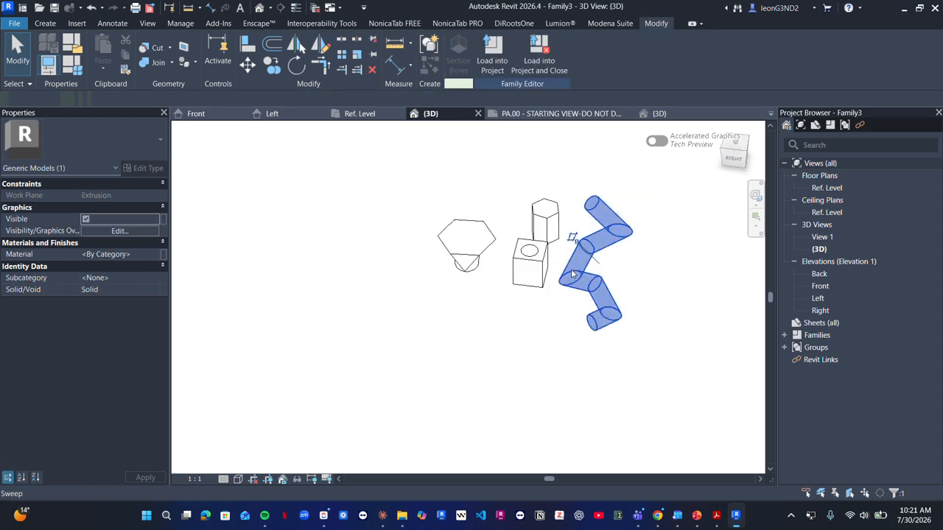
{"action": "left_click", "coordinate": [44, 24]}
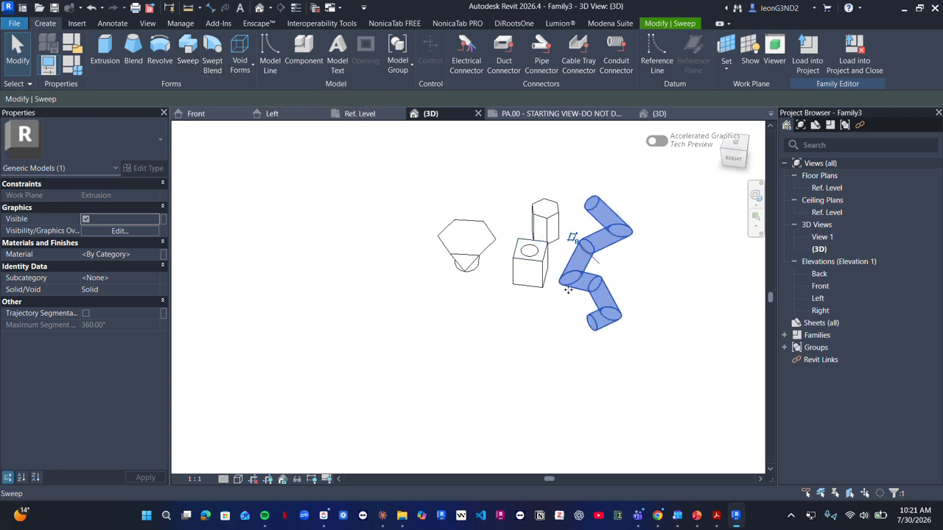
{"action": "mouse_move", "coordinate": [559, 295]}
{"action": "middle_mouse_down", "text": "shift"}
{"action": "mouse_move", "coordinate": [584, 272]}
{"action": "mouse_move", "coordinate": [587, 219]}
{"action": "mouse_move", "coordinate": [549, 212]}
{"action": "mouse_move", "coordinate": [651, 274]}
{"action": "mouse_move", "coordinate": [569, 299]}
{"action": "middle_mouse_up", "text": "shift"}
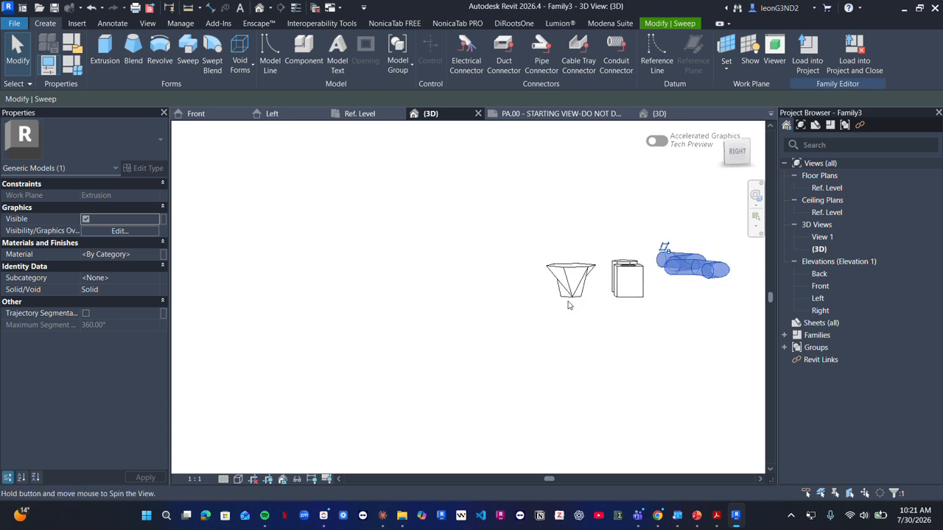
{"action": "left_click", "coordinate": [740, 156]}
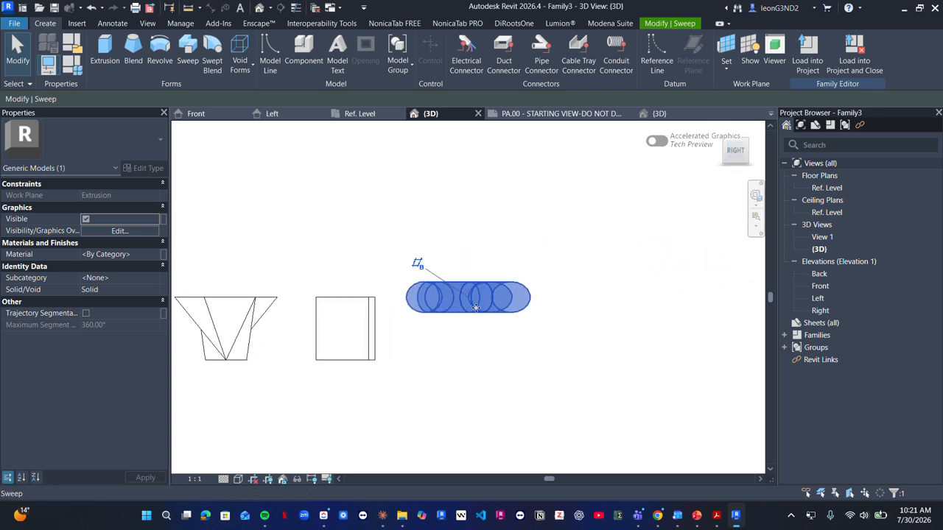
{"action": "middle_click_drag", "start_coordinate": [380, 236], "coordinate": [412, 247], "text": "shift"}
{"action": "key", "text": "Escape"}
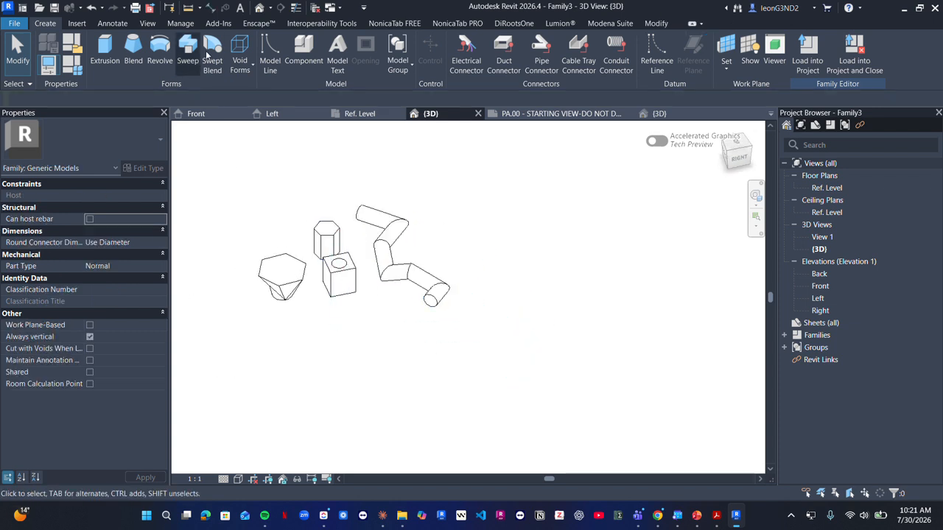
Step: Start a Swept Blend and sketch its path beside the sweep with a line about 3200 long and a perpendicular line about 2100 long
{"action": "left_click", "coordinate": [213, 62]}
{"action": "middle_click_drag", "start_coordinate": [505, 238], "coordinate": [475, 258], "text": "shift"}
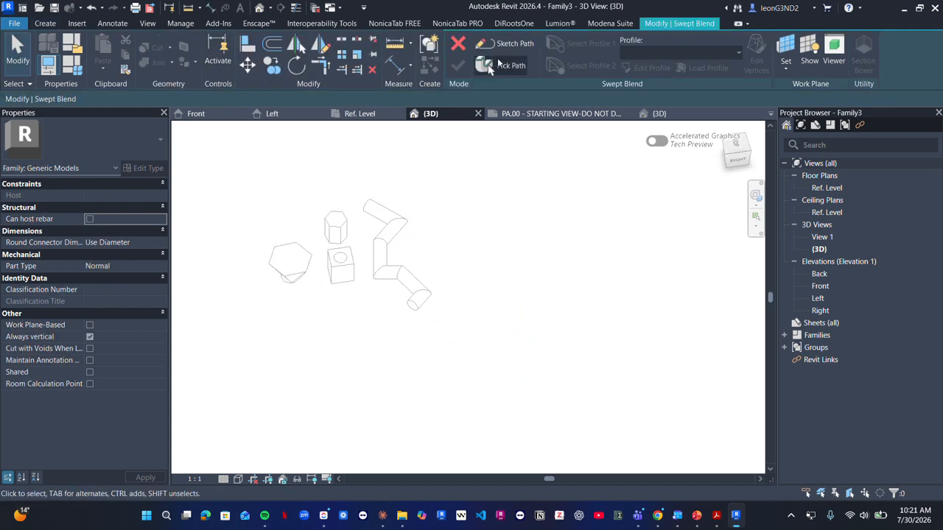
{"action": "left_click", "coordinate": [508, 46]}
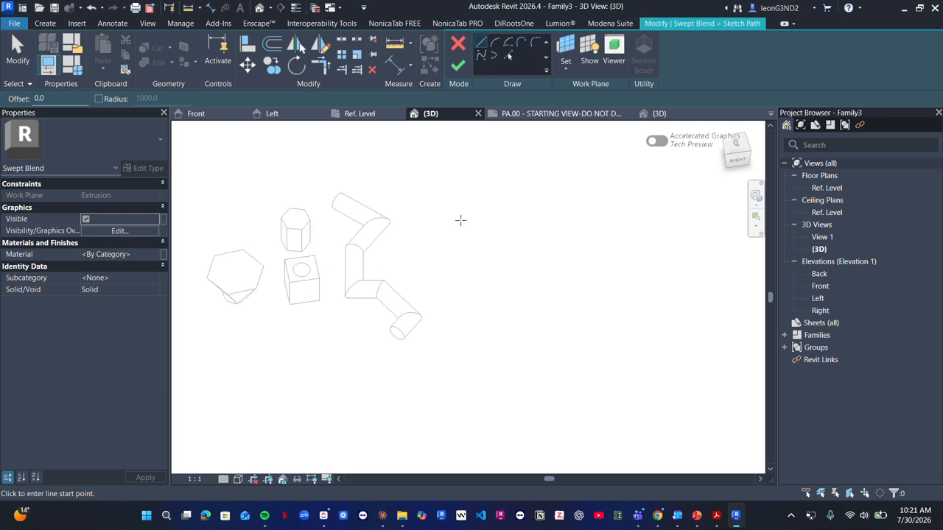
{"action": "left_click", "coordinate": [736, 158]}
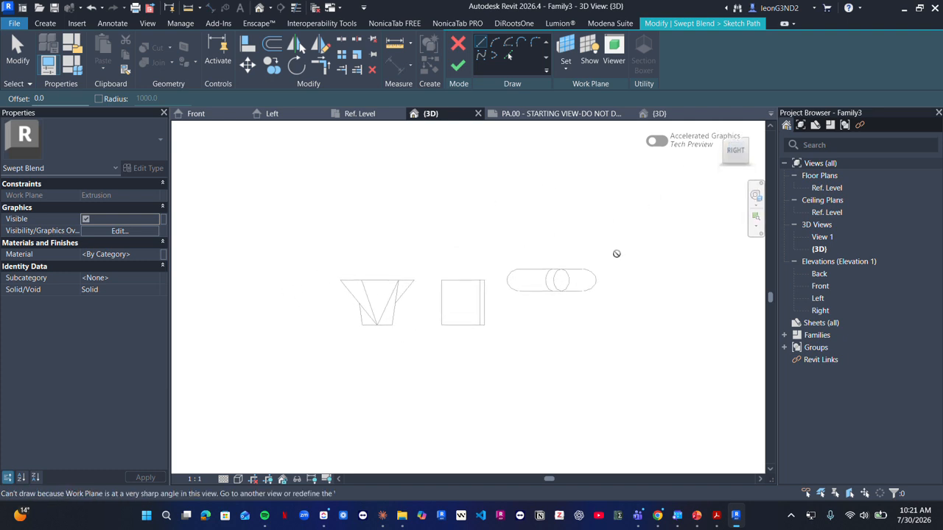
{"action": "mouse_move", "coordinate": [510, 302]}
{"action": "middle_mouse_down", "text": "shift"}
{"action": "mouse_move", "coordinate": [509, 292]}
{"action": "mouse_move", "coordinate": [589, 319]}
{"action": "mouse_move", "coordinate": [518, 322]}
{"action": "mouse_move", "coordinate": [463, 281]}
{"action": "middle_mouse_up", "text": "shift"}
{"action": "left_click", "coordinate": [541, 311]}
{"action": "scroll", "coordinate": [463, 281], "scroll_direction": "down", "scroll_amount": 1}
{"action": "left_click", "coordinate": [475, 275]}
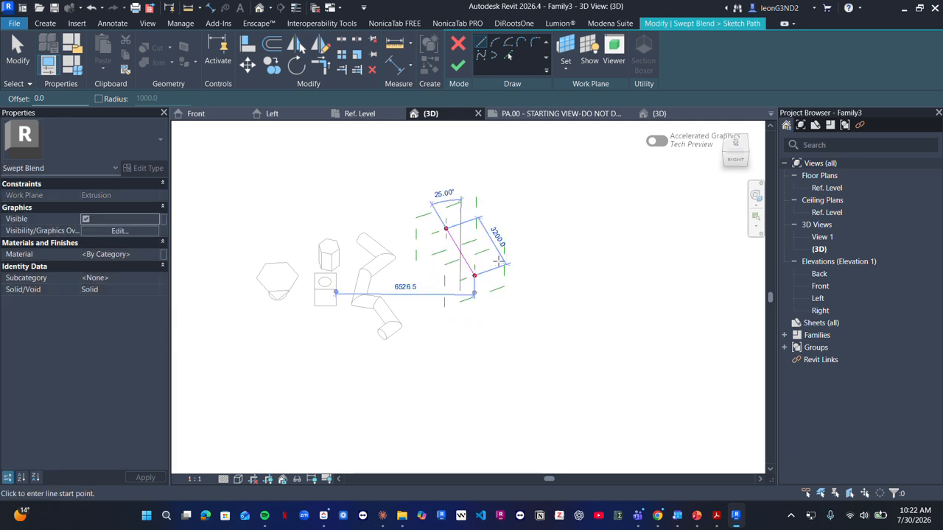
{"action": "left_click", "coordinate": [475, 276]}
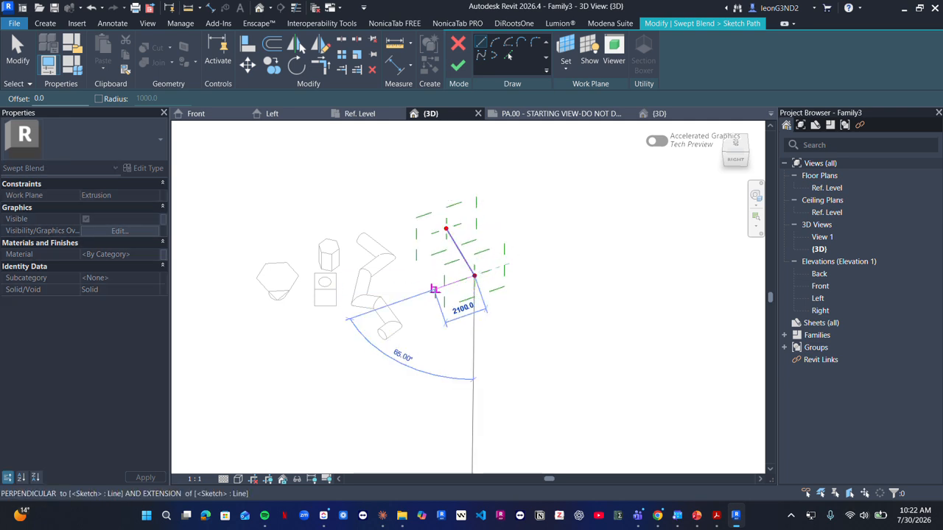
{"action": "key", "text": "Escape"}
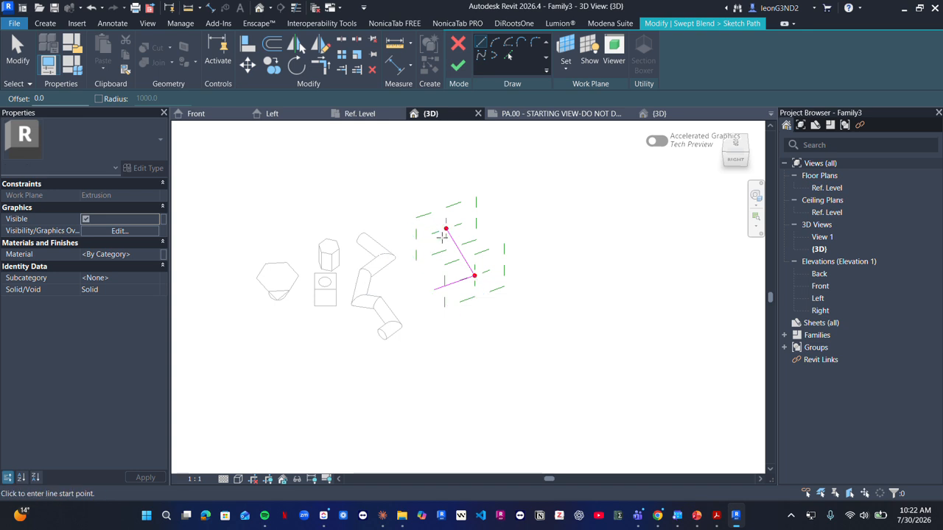
Step: Finish the swept blend path and sketch a six-sided polygon centred on the path's start point as its first profile
{"action": "left_click", "coordinate": [459, 66]}
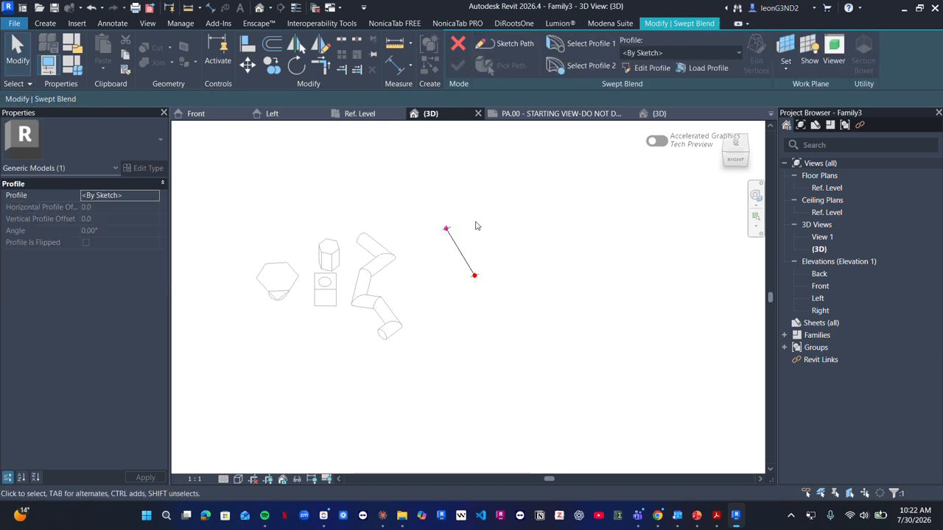
{"action": "mouse_move", "coordinate": [476, 223]}
{"action": "middle_mouse_down", "text": "shift"}
{"action": "mouse_move", "coordinate": [451, 208]}
{"action": "mouse_move", "coordinate": [492, 202]}
{"action": "mouse_move", "coordinate": [515, 177]}
{"action": "middle_mouse_up", "text": "shift"}
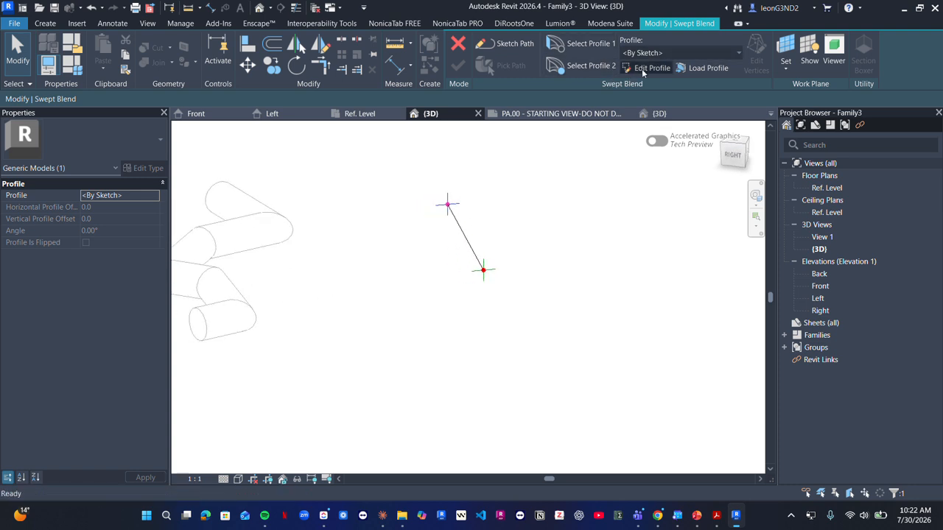
{"action": "left_click", "coordinate": [647, 67]}
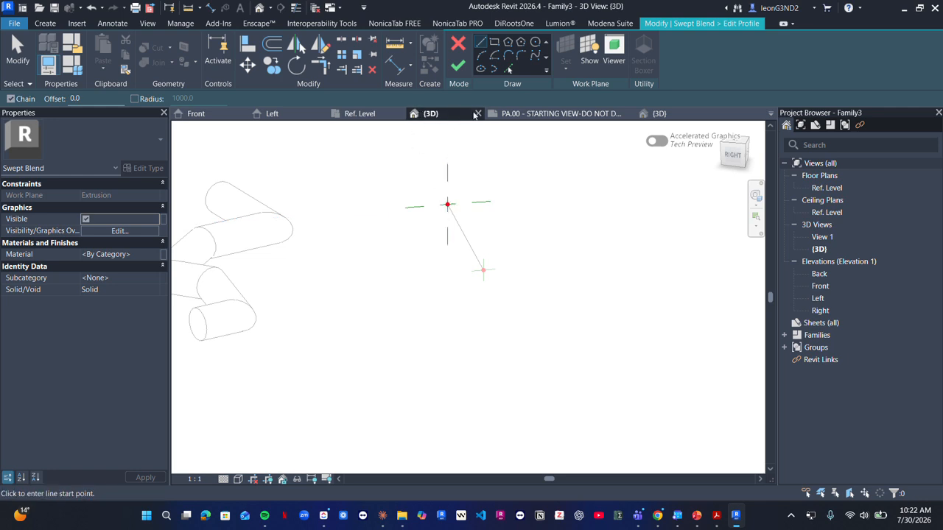
{"action": "left_click", "coordinate": [508, 42]}
{"action": "left_click", "coordinate": [446, 204]}
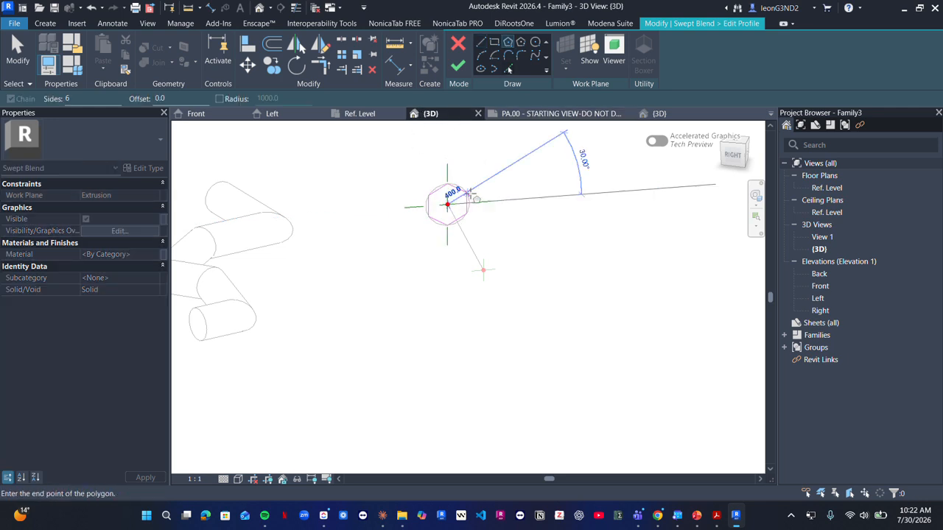
{"action": "left_click", "coordinate": [483, 189]}
{"action": "key", "text": "Escape"}
{"action": "key", "text": "Escape"}
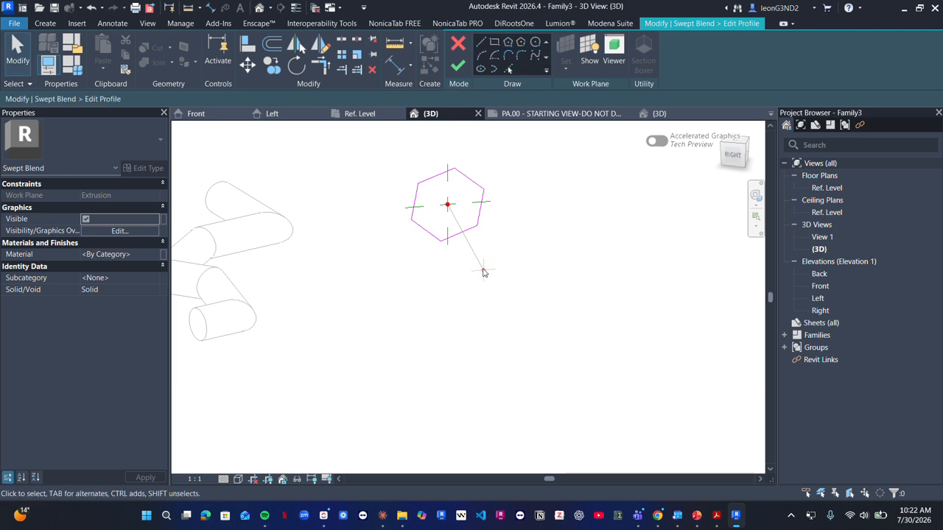
{"action": "left_click", "coordinate": [497, 44]}
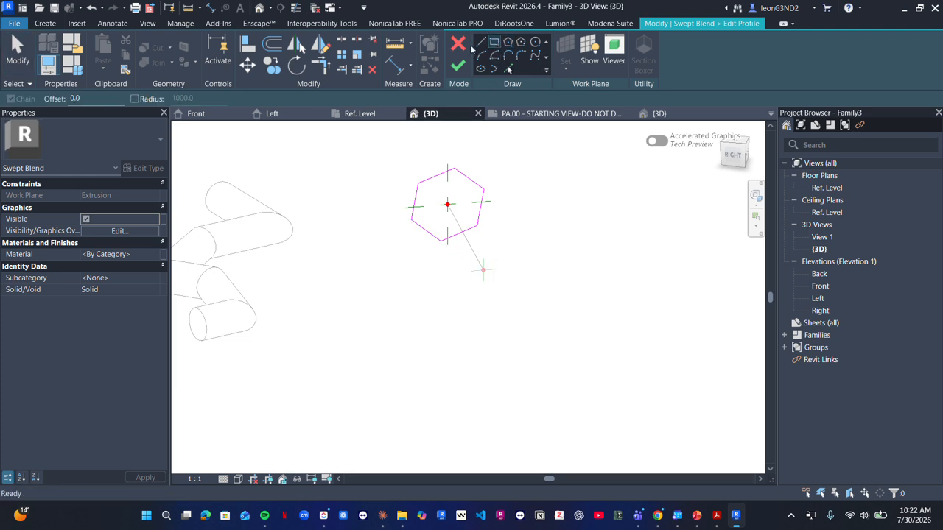
{"action": "left_click", "coordinate": [459, 66]}
Step: Sketch a small circle centred on the path's end point as the second profile and finish the swept blend
{"action": "left_click", "coordinate": [595, 66]}
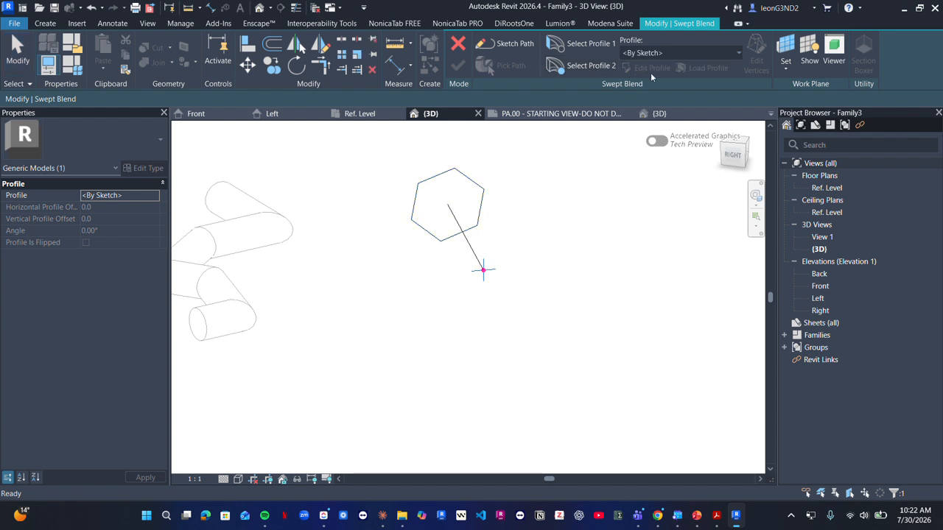
{"action": "left_click", "coordinate": [642, 68]}
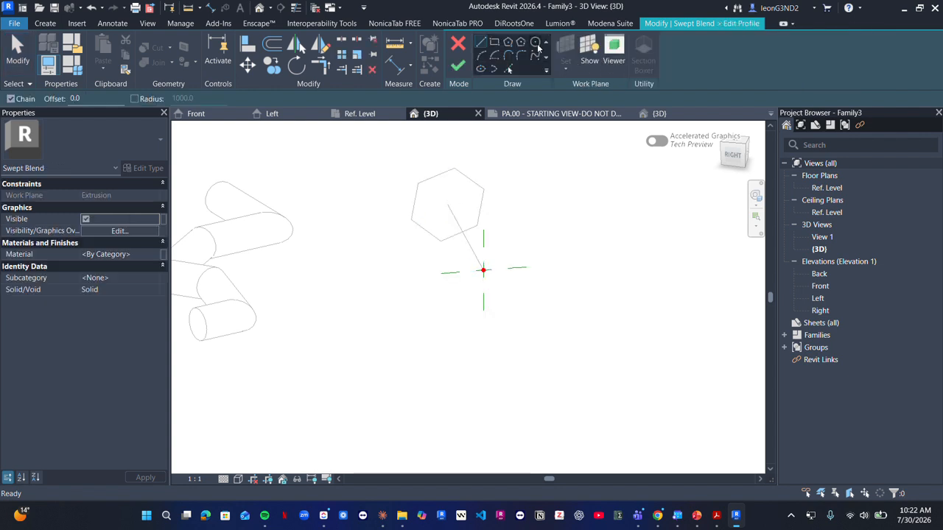
{"action": "left_click", "coordinate": [535, 42]}
{"action": "left_click", "coordinate": [483, 270]}
{"action": "left_click", "coordinate": [506, 268]}
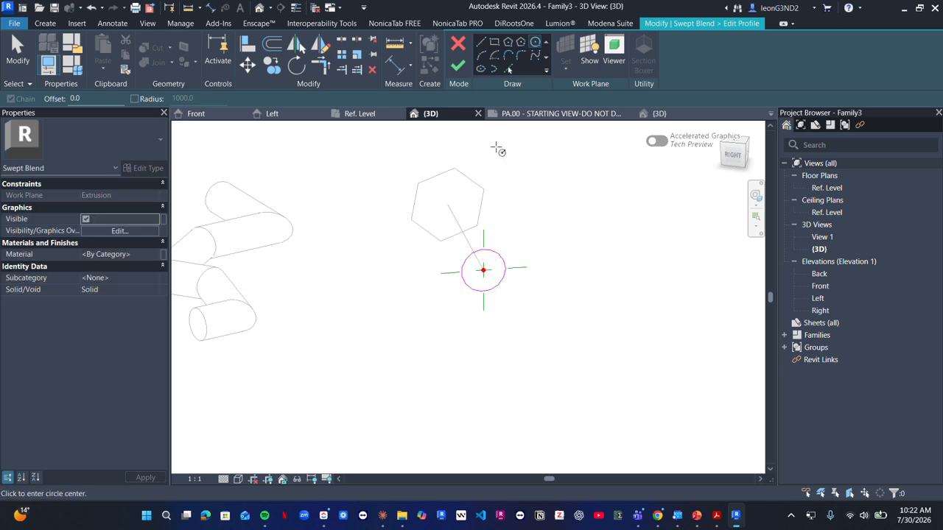
{"action": "left_click", "coordinate": [462, 66]}
{"action": "left_click", "coordinate": [457, 66]}
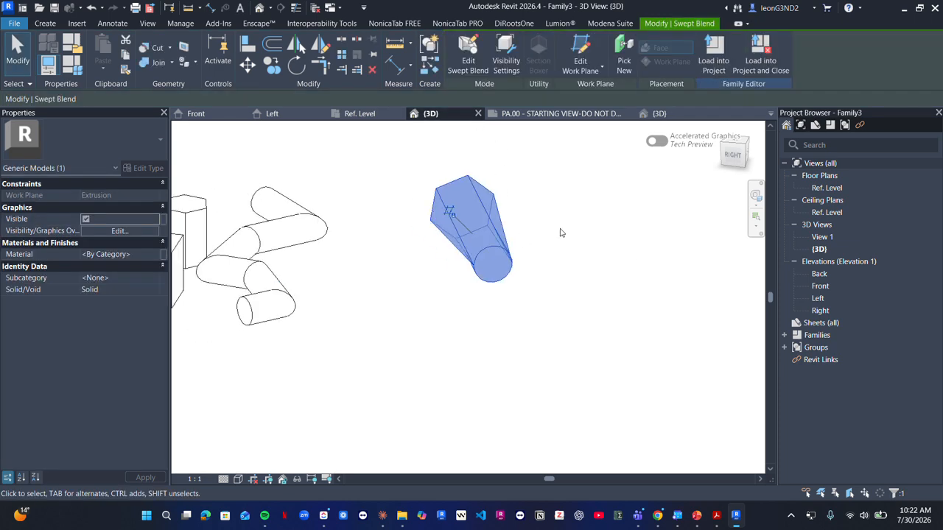
Step: Reopen the swept blend's path and try to extend it from its end point with a second line about 6100 long
{"action": "middle_click_drag", "start_coordinate": [562, 231], "coordinate": [479, 229], "text": "shift"}
{"action": "left_click", "coordinate": [479, 228]}
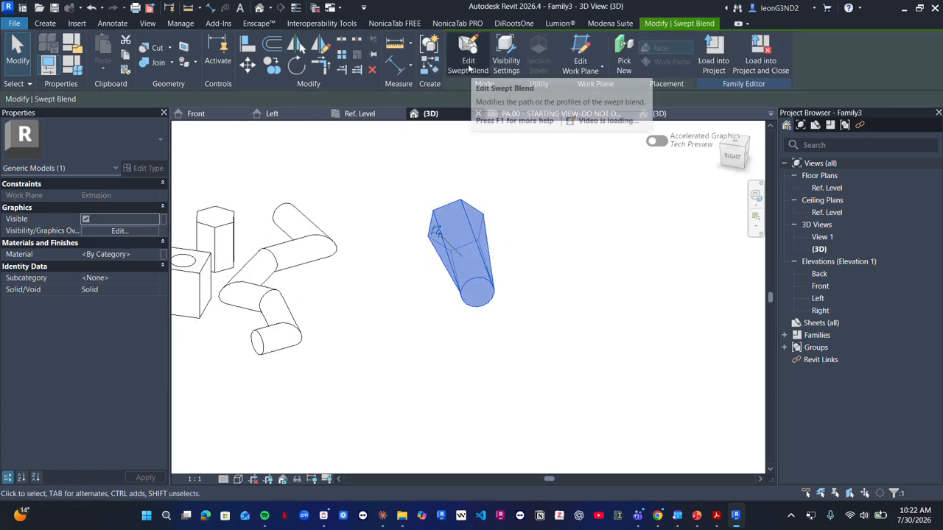
{"action": "left_click", "coordinate": [469, 64]}
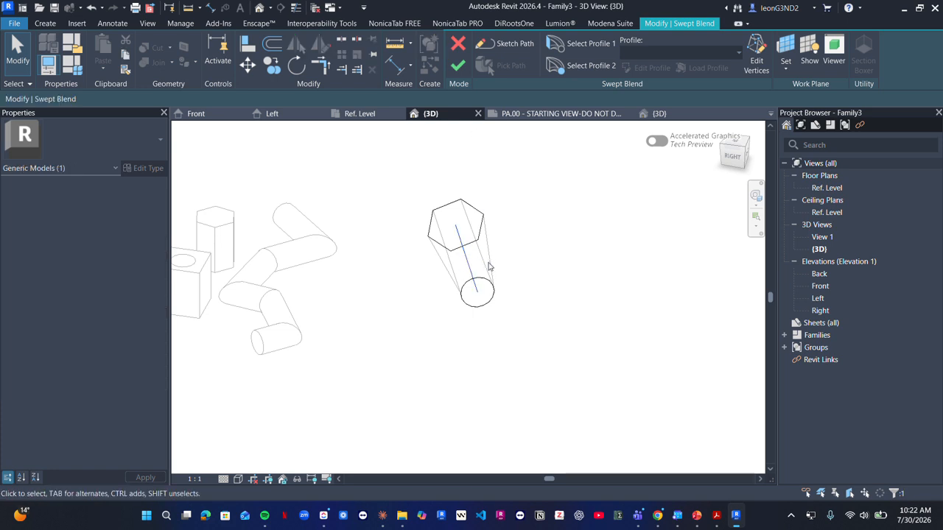
{"action": "middle_click_drag", "start_coordinate": [488, 265], "coordinate": [558, 229], "text": "shift"}
{"action": "left_click", "coordinate": [502, 45]}
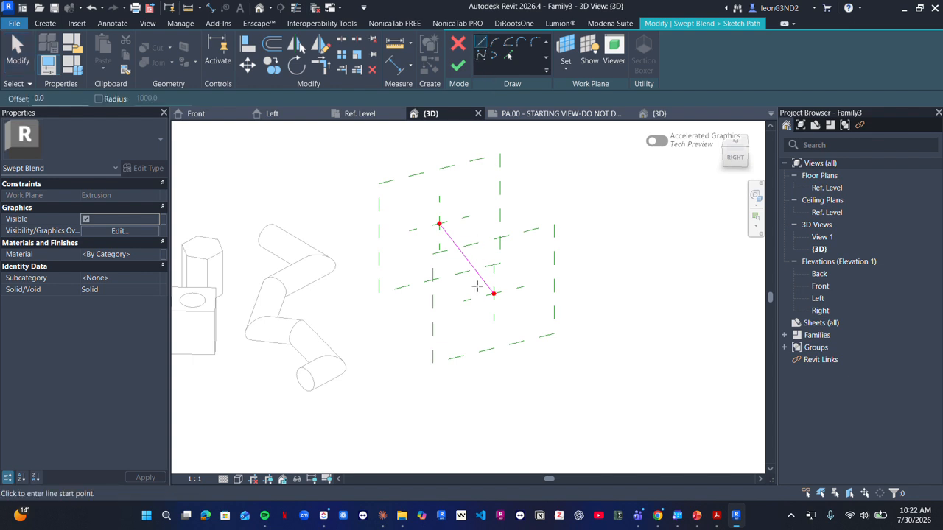
{"action": "left_click", "coordinate": [494, 294]}
{"action": "middle_click_drag", "start_coordinate": [430, 389], "coordinate": [434, 278]}
{"action": "scroll", "coordinate": [434, 277], "scroll_direction": "down", "scroll_amount": 1}
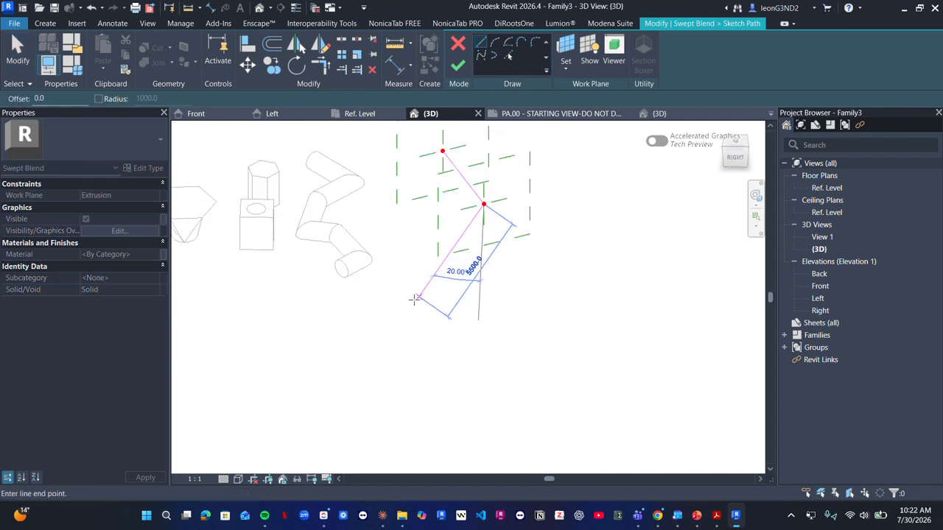
{"action": "left_click", "coordinate": [406, 304]}
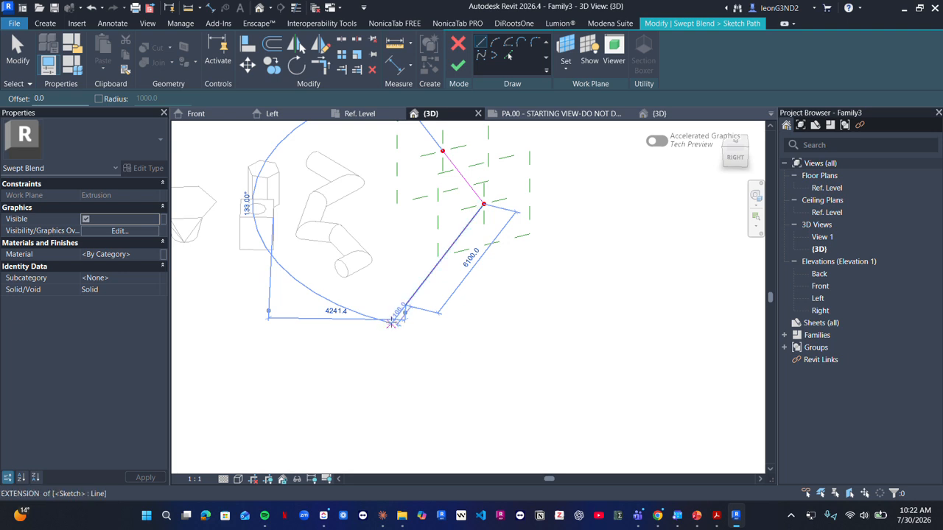
{"action": "key", "text": "Escape"}
{"action": "key", "text": "Escape"}
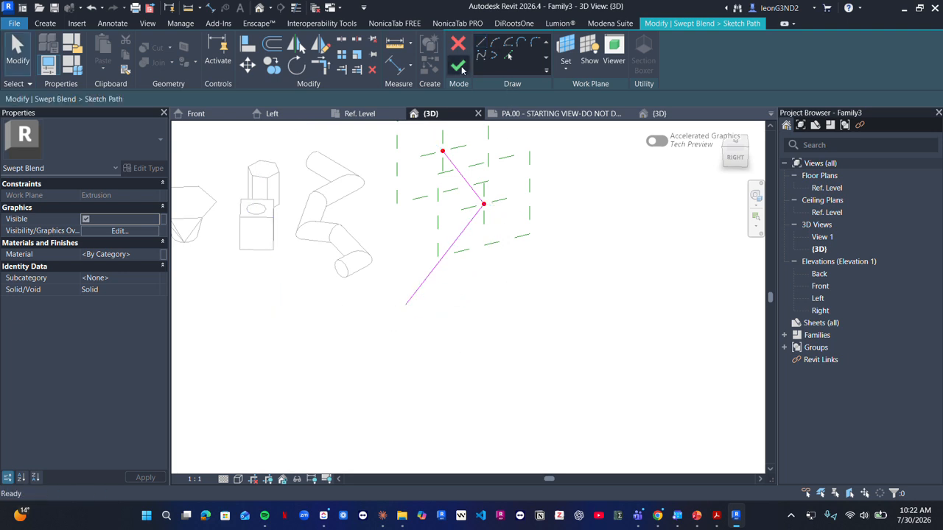
{"action": "left_click", "coordinate": [458, 67]}
Step: Undo the line added to the swept blend's path and leave the edit
{"action": "key", "text": "Escape"}
{"action": "left_click", "coordinate": [492, 207]}
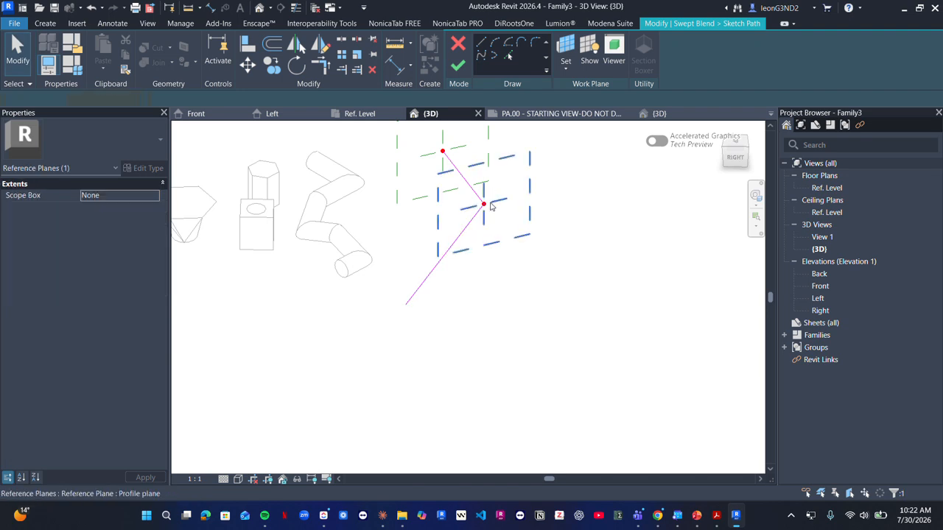
{"action": "scroll", "coordinate": [465, 283], "scroll_direction": "down", "scroll_amount": 1}
{"action": "left_click", "coordinate": [463, 279]}
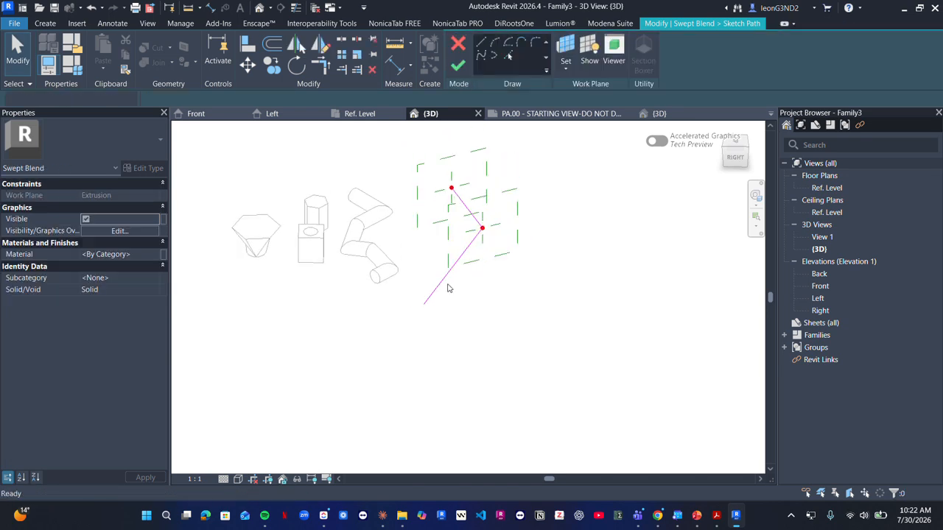
{"action": "scroll", "coordinate": [450, 286], "scroll_direction": "up", "scroll_amount": 2}
{"action": "key", "text": "ctrl+z"}
{"action": "key", "text": "ctrl+z"}
{"action": "middle_click_drag", "start_coordinate": [484, 172], "coordinate": [496, 248]}
{"action": "scroll", "coordinate": [498, 247], "scroll_direction": "down", "scroll_amount": 1}
{"action": "left_click", "coordinate": [458, 66]}
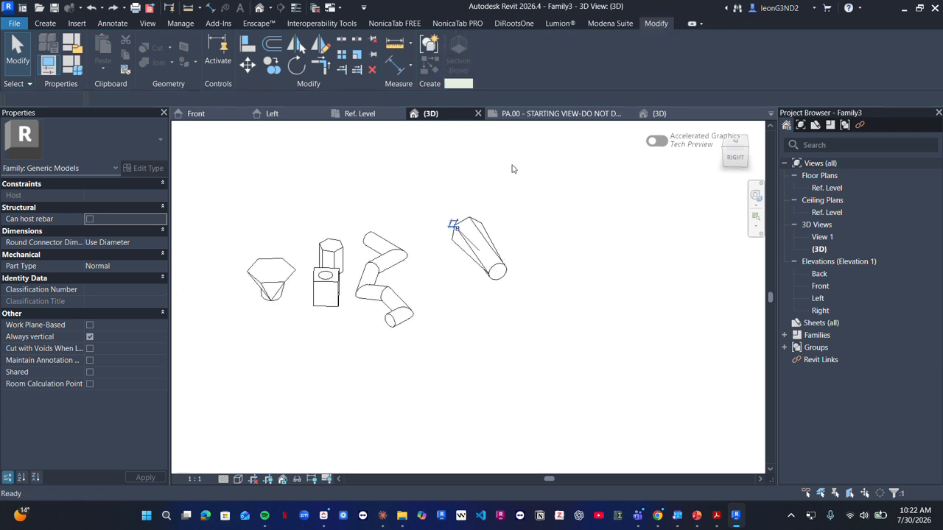
Step: Examine the swept blend and the other solid forms from several angles, including the Back view
{"action": "scroll", "coordinate": [501, 236], "scroll_direction": "down", "scroll_amount": 3}
{"action": "scroll", "coordinate": [446, 285], "scroll_direction": "up", "scroll_amount": 3}
{"action": "scroll", "coordinate": [477, 282], "scroll_direction": "down", "scroll_amount": 2}
{"action": "middle_click_drag", "start_coordinate": [445, 284], "coordinate": [544, 263], "text": "shift"}
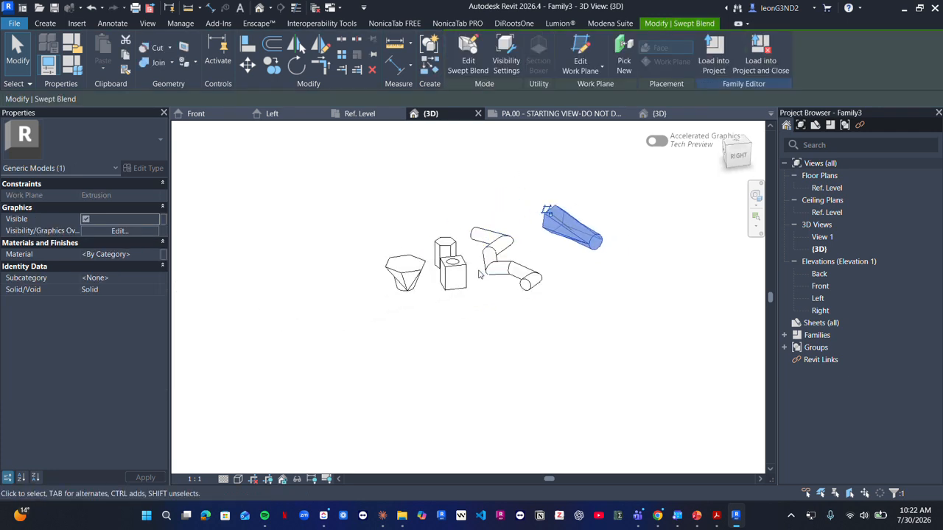
{"action": "scroll", "coordinate": [534, 225], "scroll_direction": "down", "scroll_amount": 2}
{"action": "middle_click_drag", "start_coordinate": [482, 277], "coordinate": [457, 282], "text": "shift"}
{"action": "left_click", "coordinate": [742, 154]}
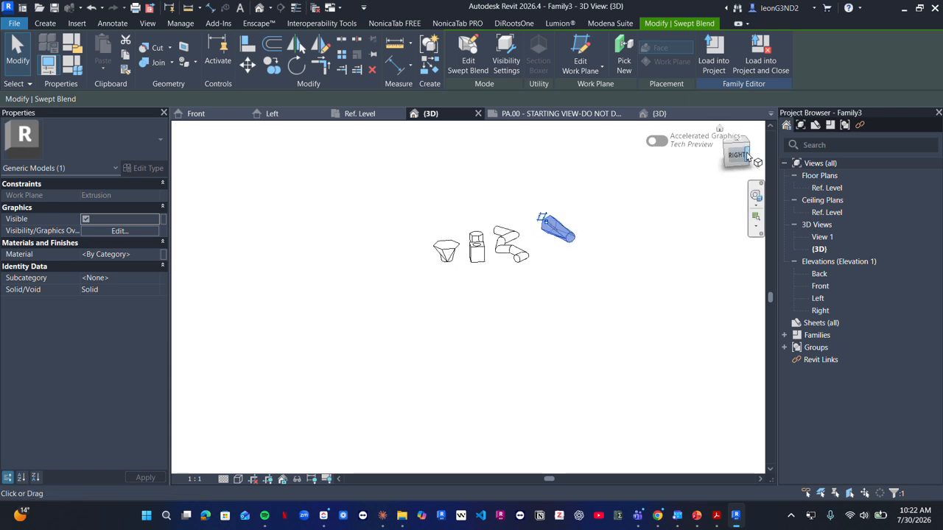
{"action": "left_click", "coordinate": [744, 153]}
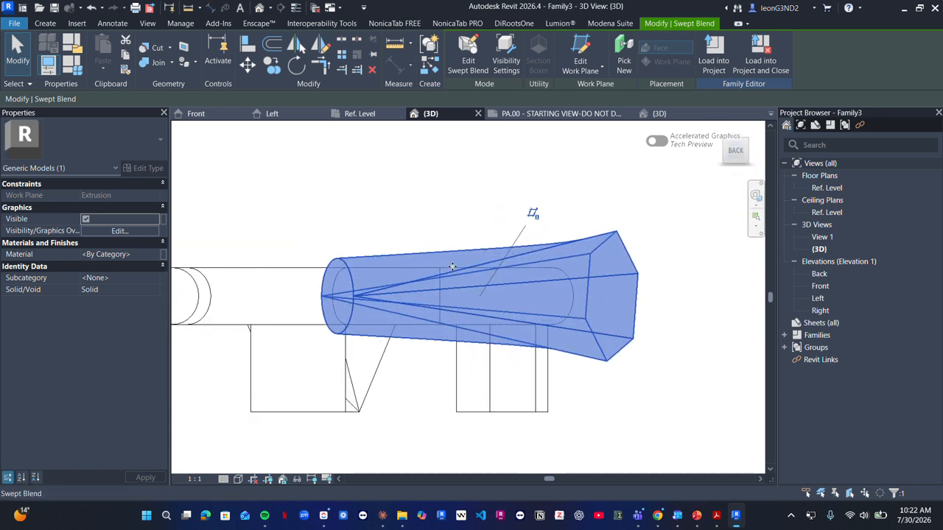
Step: Start a new solid extrusion and open the Left elevation for sketching its circular profile
{"action": "left_click", "coordinate": [45, 23]}
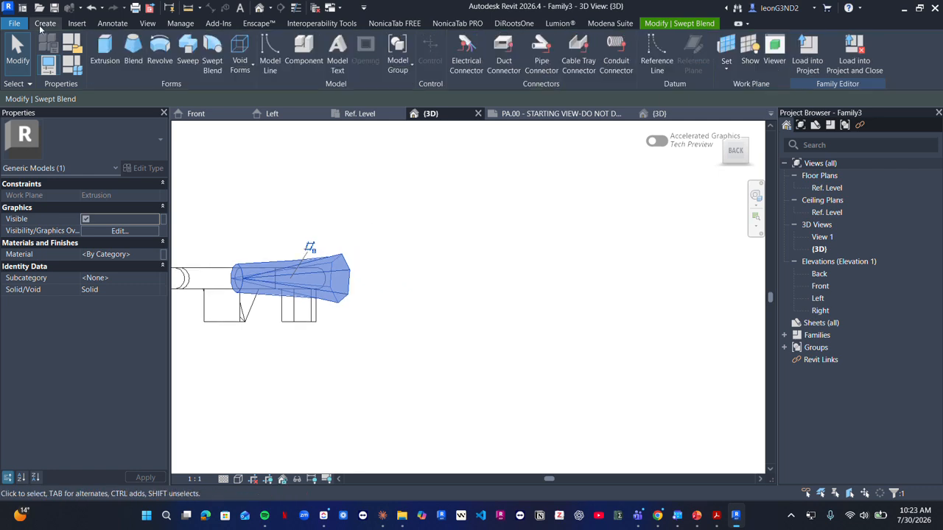
{"action": "left_click", "coordinate": [105, 56]}
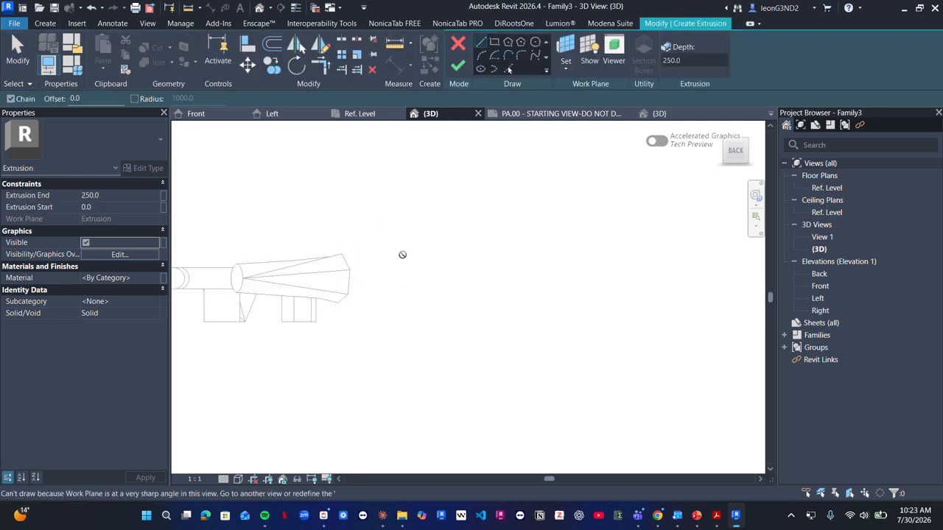
{"action": "scroll", "coordinate": [518, 151], "scroll_direction": "down", "scroll_amount": 4}
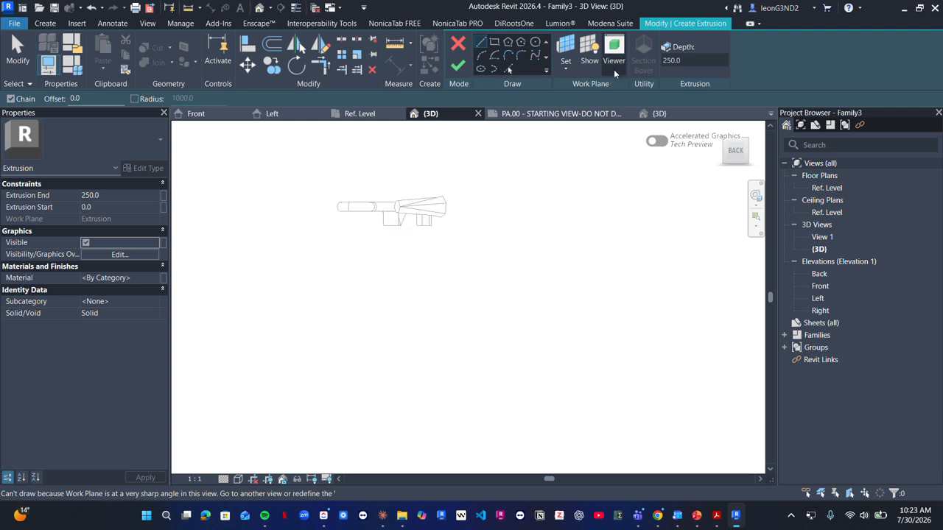
{"action": "middle_click_drag", "start_coordinate": [540, 229], "coordinate": [775, 241], "text": "shift"}
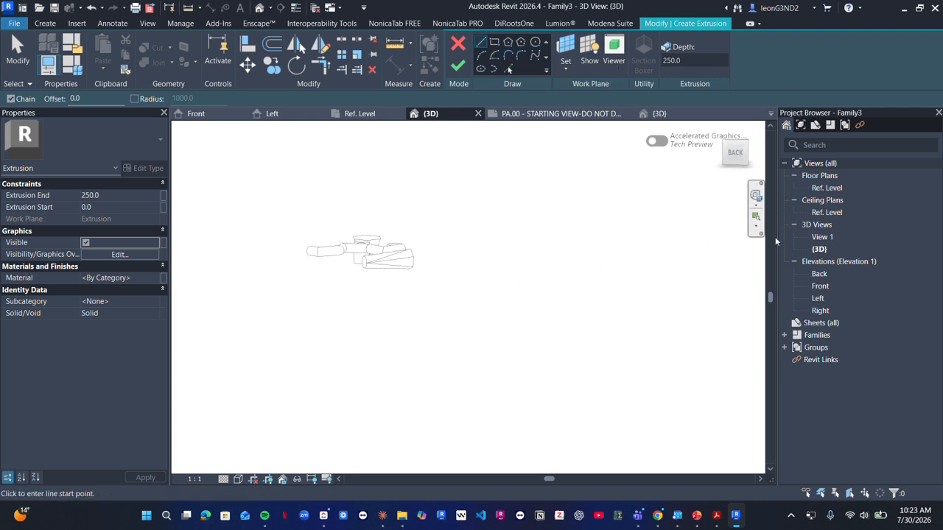
{"action": "double_click", "coordinate": [818, 298]}
{"action": "scroll", "coordinate": [538, 292], "scroll_direction": "right", "scroll_amount": 5, "text": "shift"}
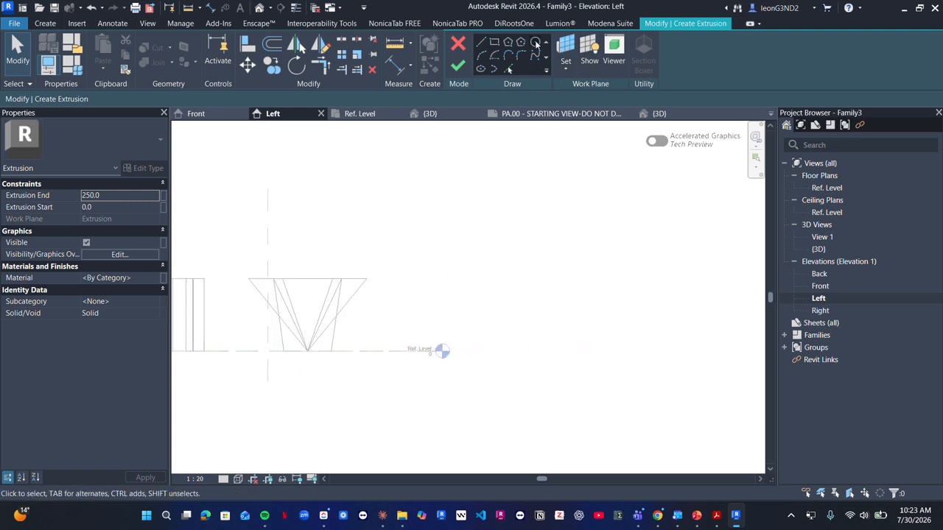
{"action": "left_click", "coordinate": [535, 43]}
Step: Set the extrusion's work plane to Reference Plane : Center (Left/Right)
{"action": "left_click", "coordinate": [44, 24]}
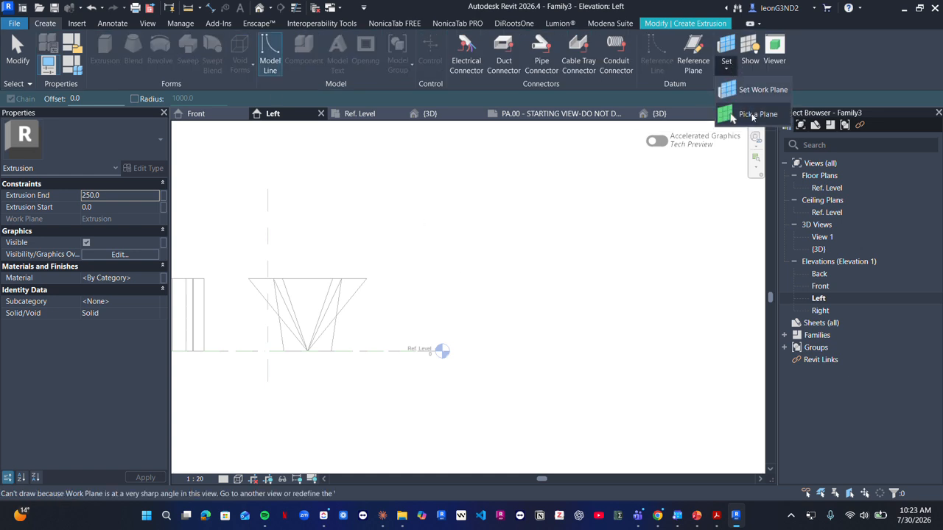
{"action": "left_click", "coordinate": [726, 51]}
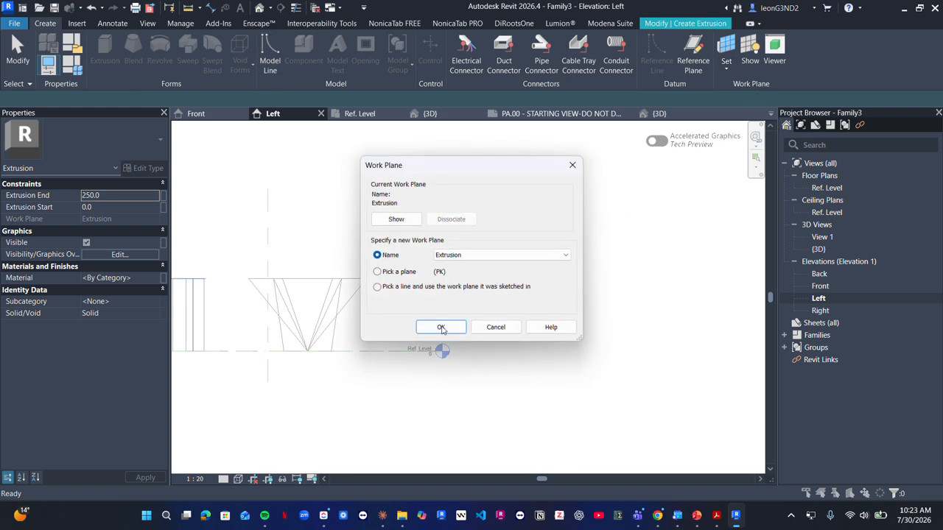
{"action": "left_click", "coordinate": [458, 255]}
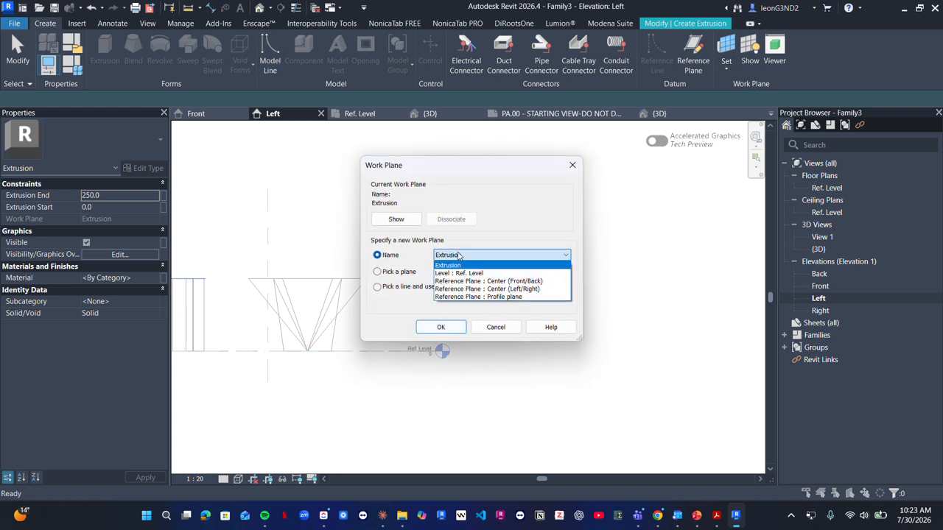
{"action": "left_click", "coordinate": [488, 280]}
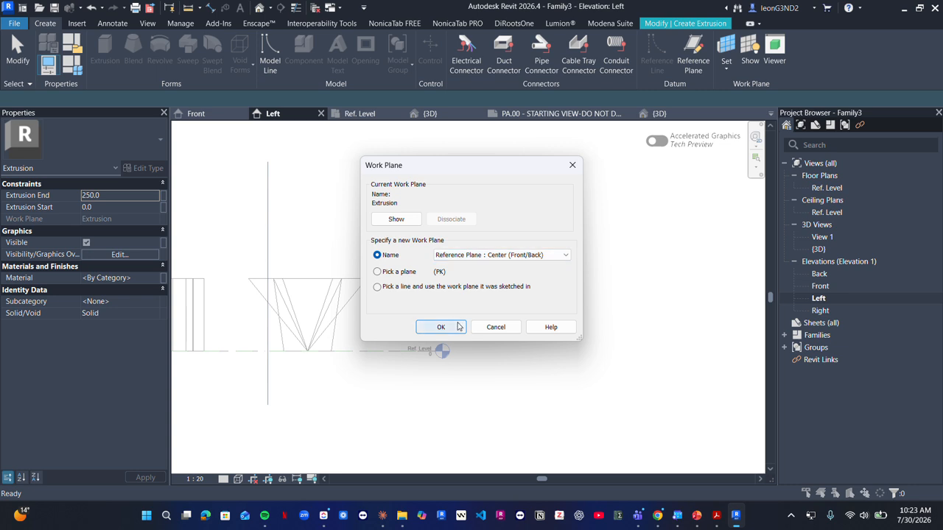
{"action": "left_click", "coordinate": [519, 255]}
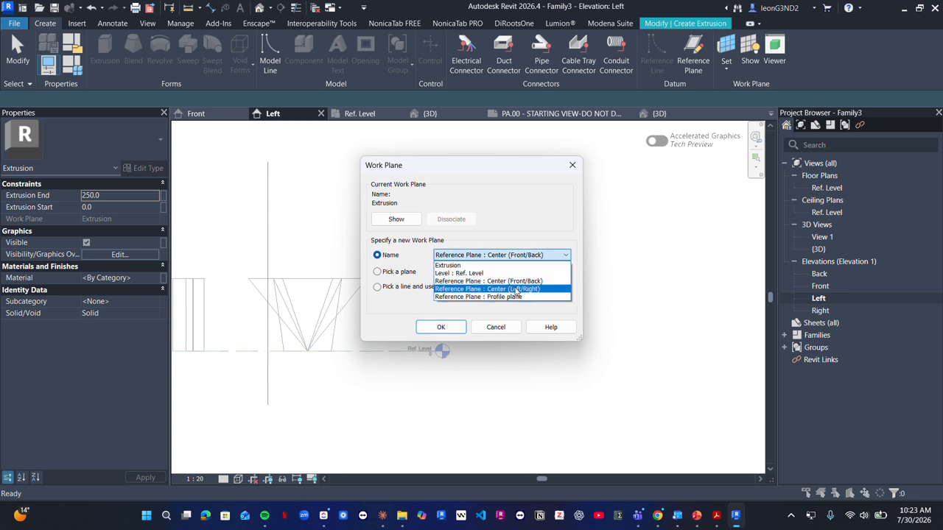
{"action": "left_click", "coordinate": [518, 293]}
{"action": "left_click", "coordinate": [441, 327]}
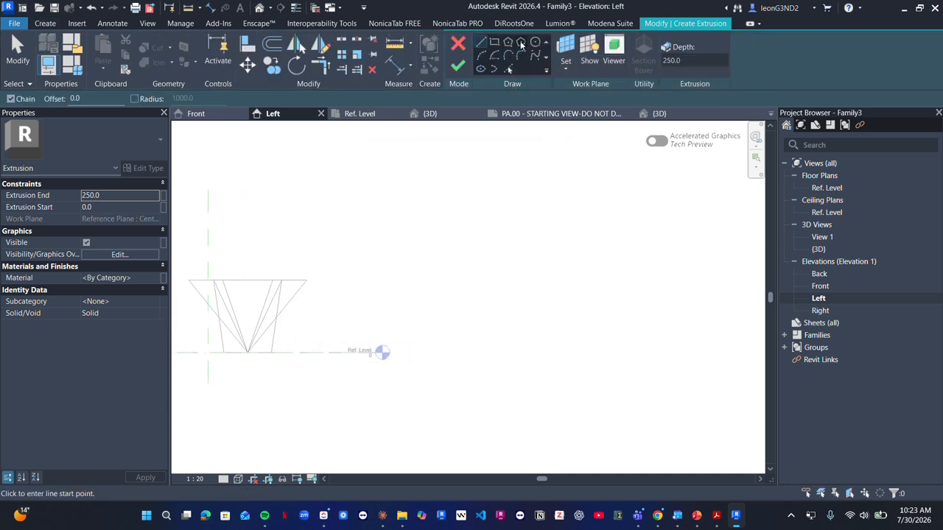
Step: Sketch a circle with a radius of about 800 beside the blend, above Ref. Level, and finish the extrusion with a depth of 250
{"action": "left_click", "coordinate": [415, 262]}
{"action": "left_click", "coordinate": [447, 288]}
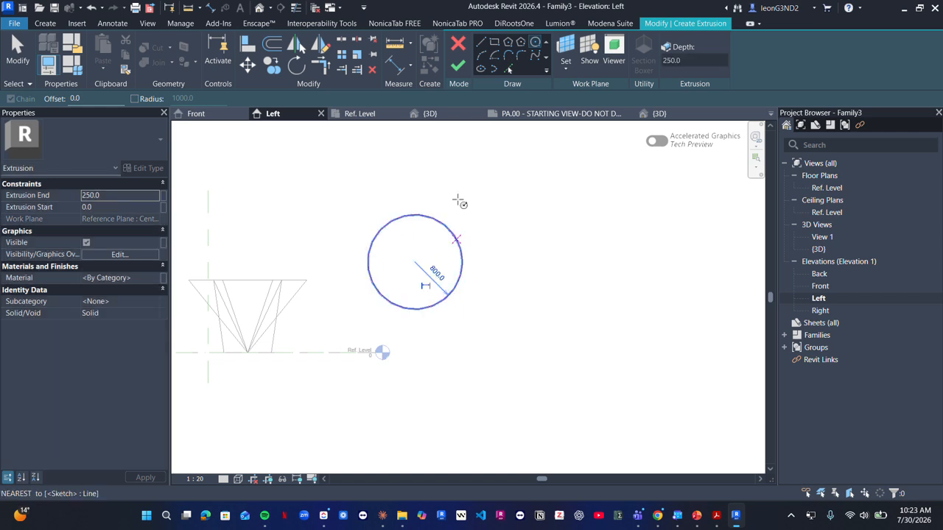
{"action": "left_click", "coordinate": [457, 66]}
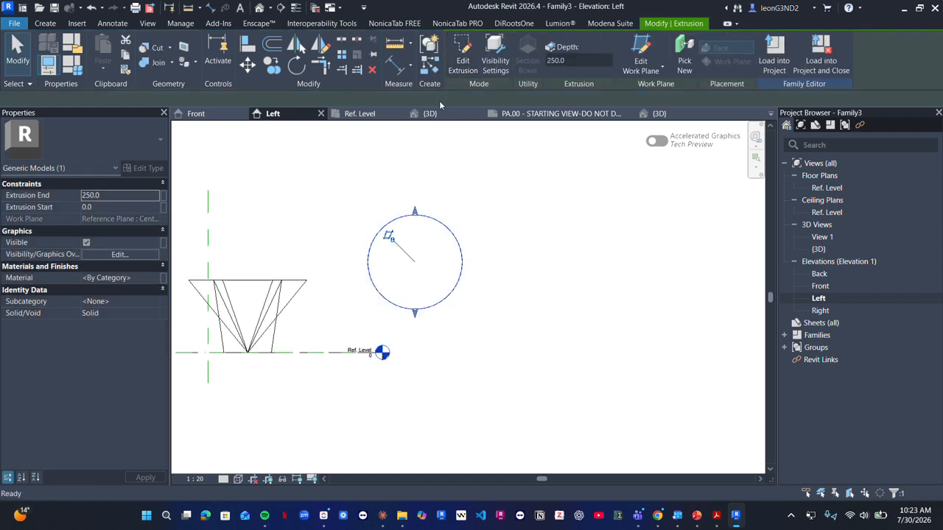
Step: Create a void extrusion with a six-sided polygon profile inside the circular extrusion, keeping a depth of 250
{"action": "left_click", "coordinate": [55, 24]}
{"action": "left_click", "coordinate": [239, 55]}
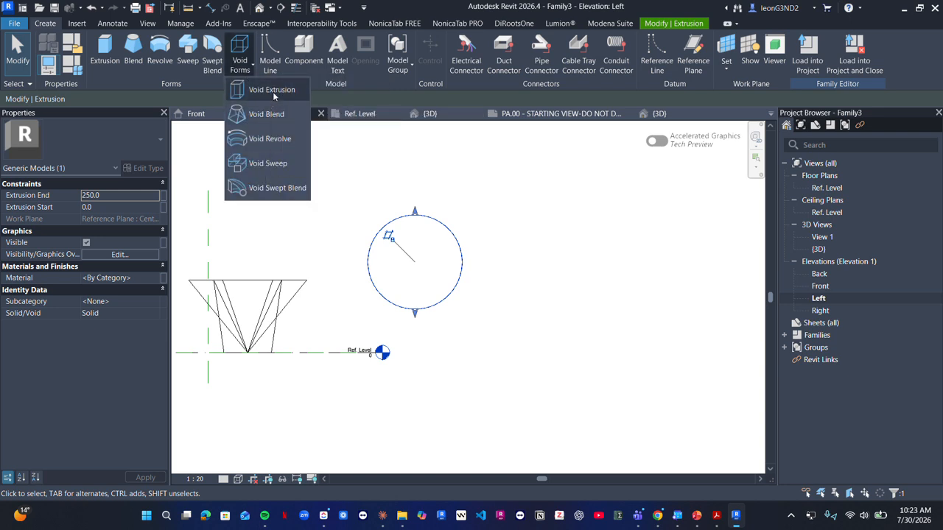
{"action": "left_click", "coordinate": [266, 90]}
{"action": "left_click", "coordinate": [511, 43]}
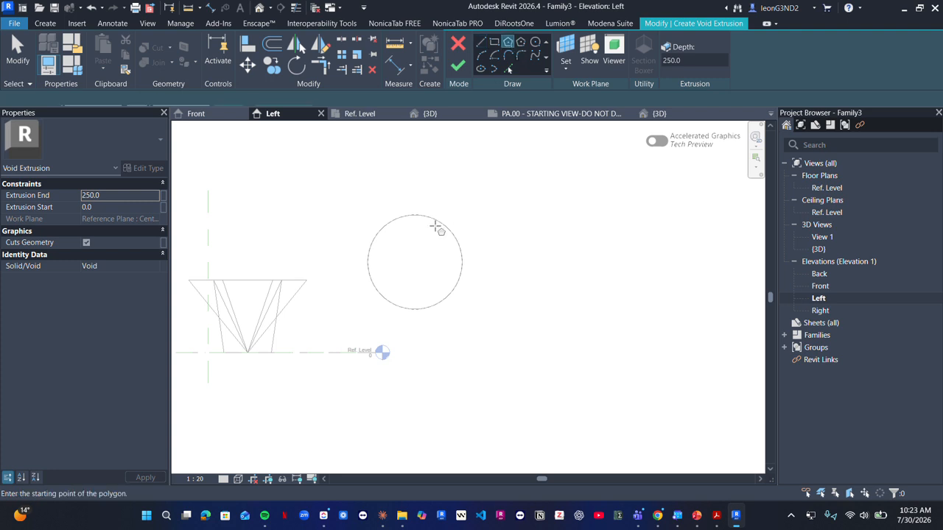
{"action": "left_click", "coordinate": [415, 257]}
{"action": "left_click", "coordinate": [440, 258]}
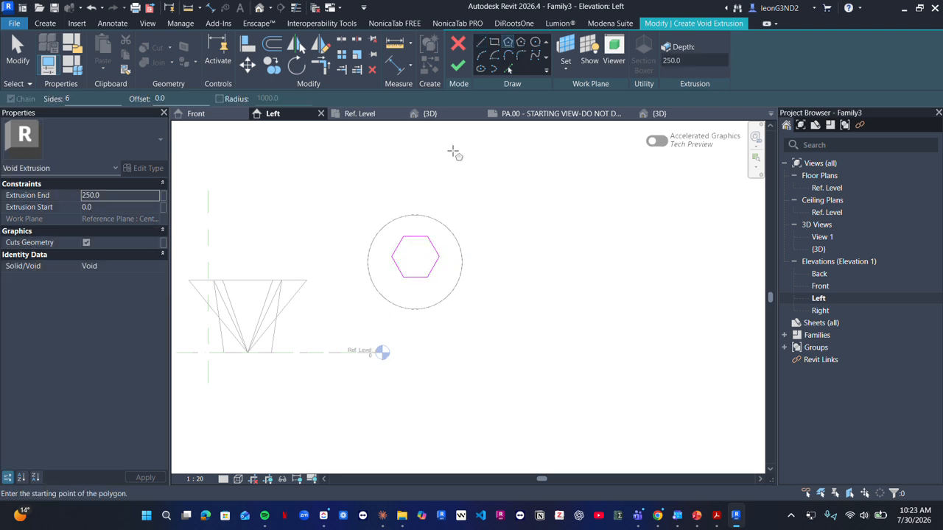
{"action": "left_click", "coordinate": [458, 67]}
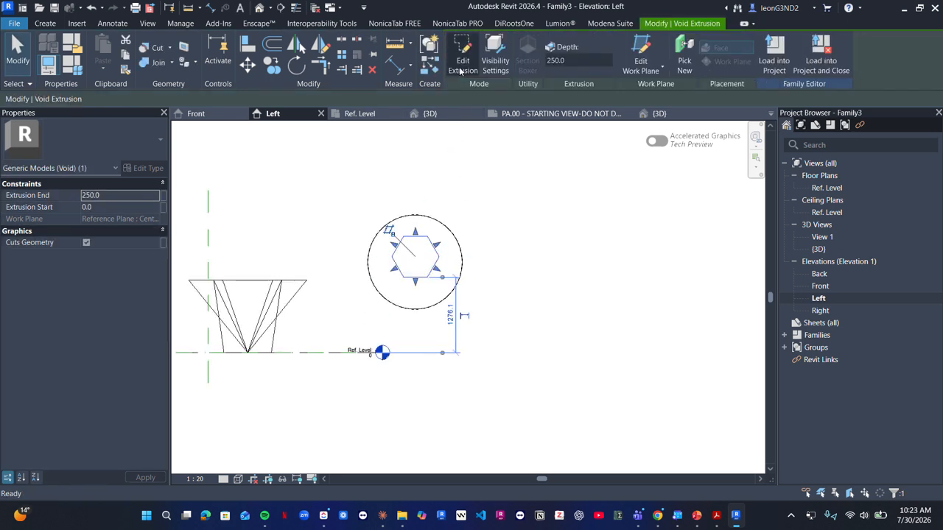
Step: In the 3D view, stretch the hexagonal void through both faces of the disc, from about -3010 to about 2802
{"action": "left_click", "coordinate": [259, 8]}
{"action": "scroll", "coordinate": [382, 204], "scroll_direction": "up", "scroll_amount": 3}
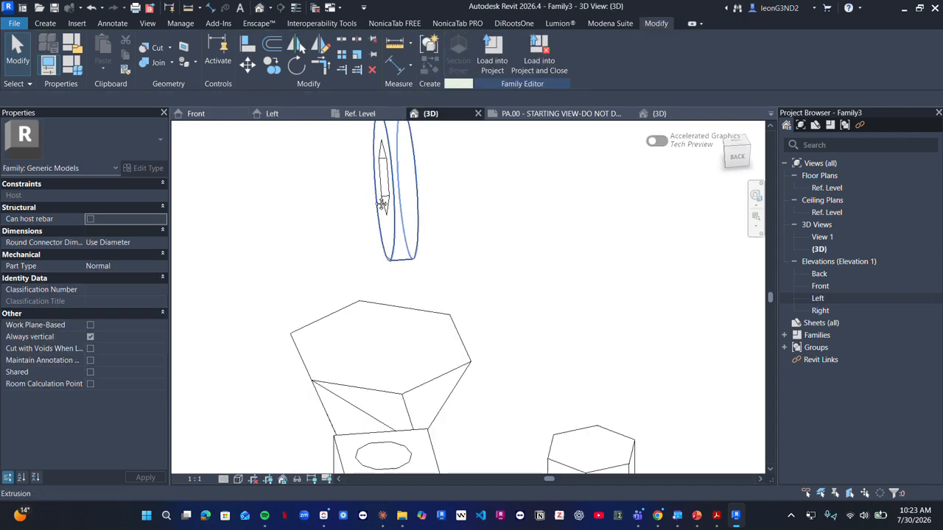
{"action": "scroll", "coordinate": [376, 236], "scroll_direction": "down", "scroll_amount": 3}
{"action": "middle_click_drag", "start_coordinate": [370, 257], "coordinate": [427, 290], "text": "shift"}
{"action": "left_click", "coordinate": [366, 263]}
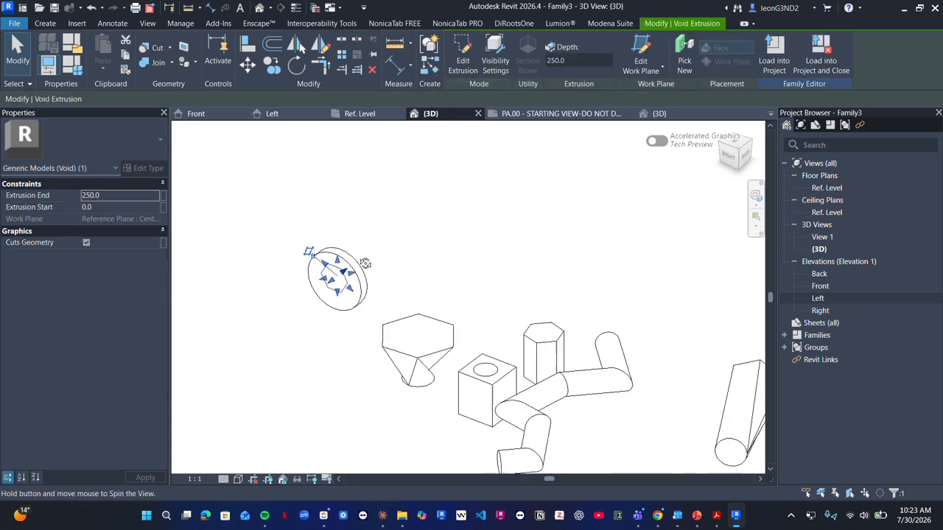
{"action": "left_click_drag", "start_coordinate": [331, 281], "coordinate": [273, 325]}
{"action": "left_click_drag", "start_coordinate": [343, 272], "coordinate": [414, 216]}
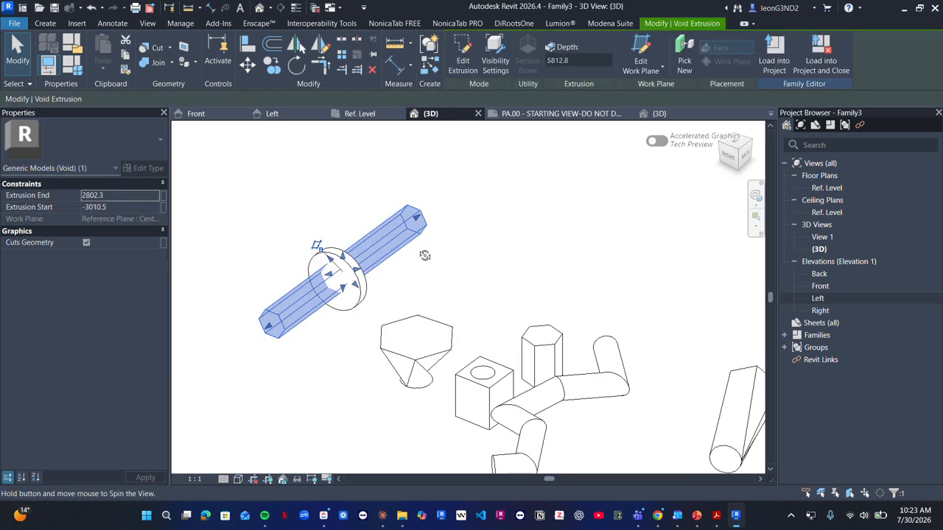
Step: Lengthen the circular extrusion along the hexagonal void into a long cylinder and inspect the hole in its end face
{"action": "middle_click_drag", "start_coordinate": [423, 255], "coordinate": [348, 268], "text": "shift"}
{"action": "left_click", "coordinate": [347, 309]}
{"action": "left_click_drag", "start_coordinate": [345, 274], "coordinate": [286, 284]}
{"action": "key", "text": "Escape"}
{"action": "middle_click_drag", "start_coordinate": [332, 245], "coordinate": [395, 309], "text": "shift"}
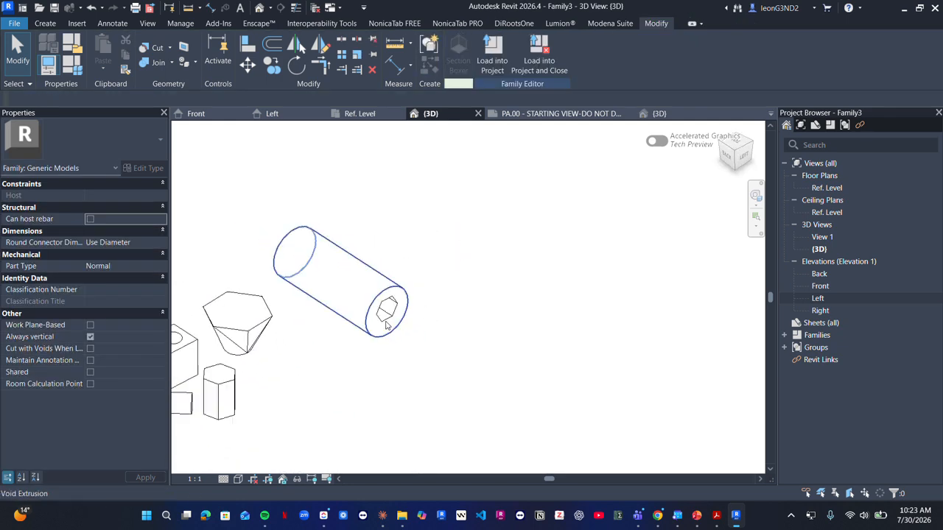
{"action": "scroll", "coordinate": [395, 309], "scroll_direction": "down", "scroll_amount": 3}
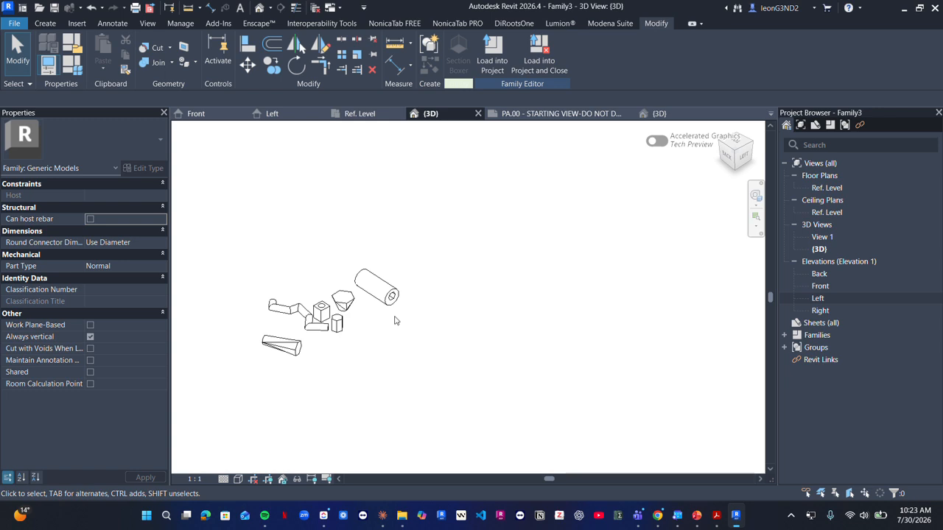
Step: Start a solid revolve and open the Left elevation for sketching its boundary
{"action": "left_click", "coordinate": [48, 24]}
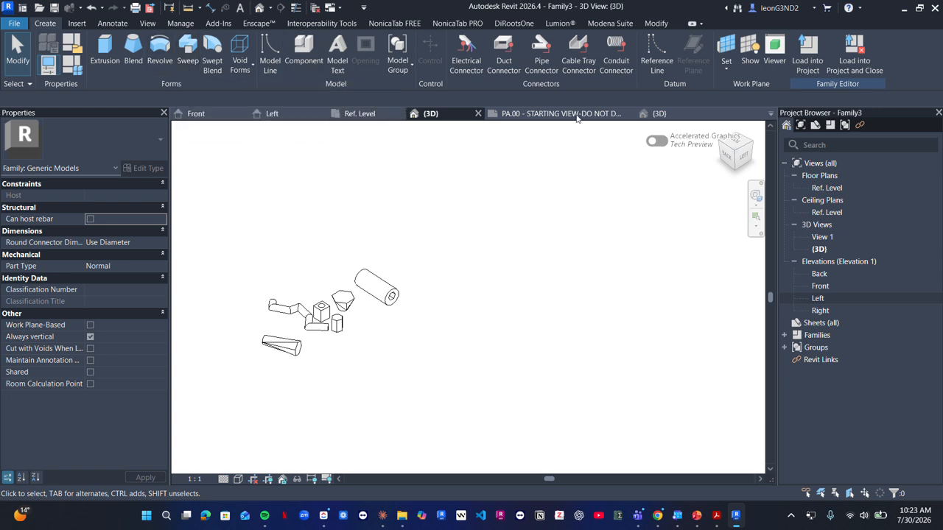
{"action": "left_click", "coordinate": [371, 116]}
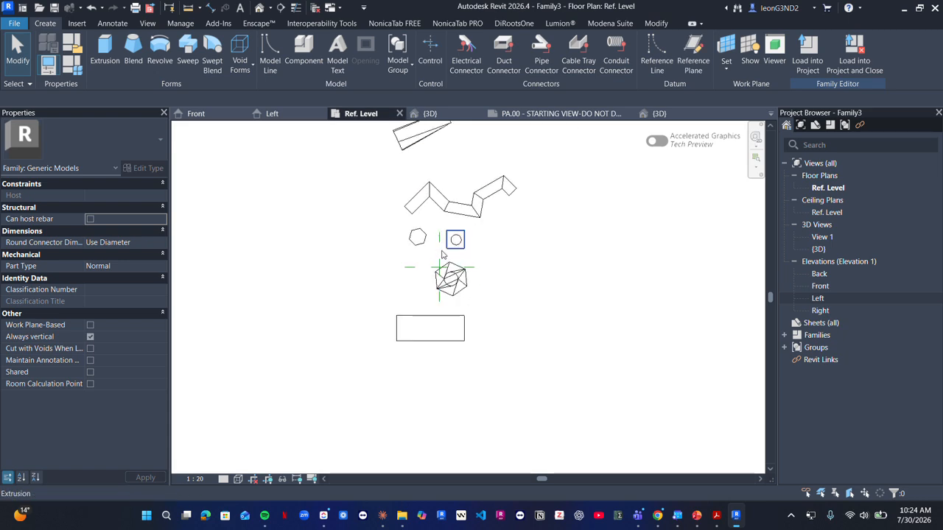
{"action": "left_click", "coordinate": [558, 114]}
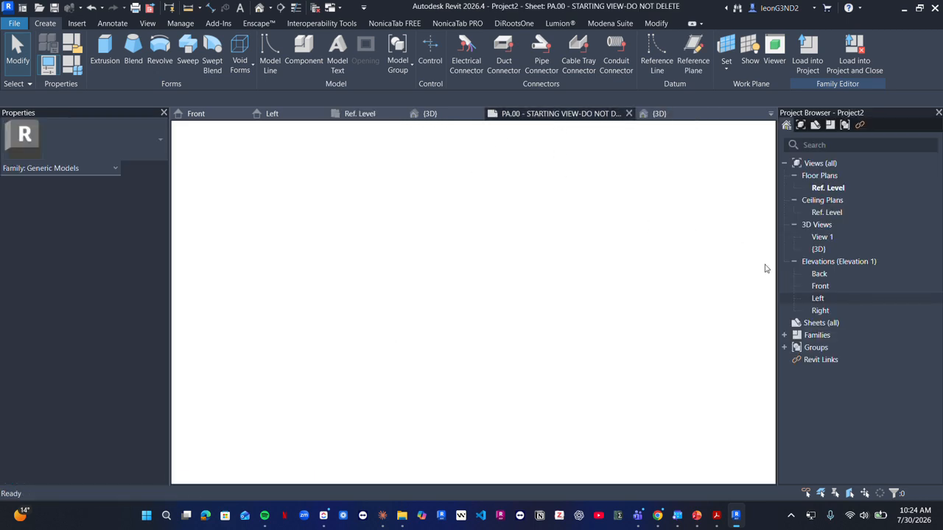
{"action": "left_click", "coordinate": [360, 113]}
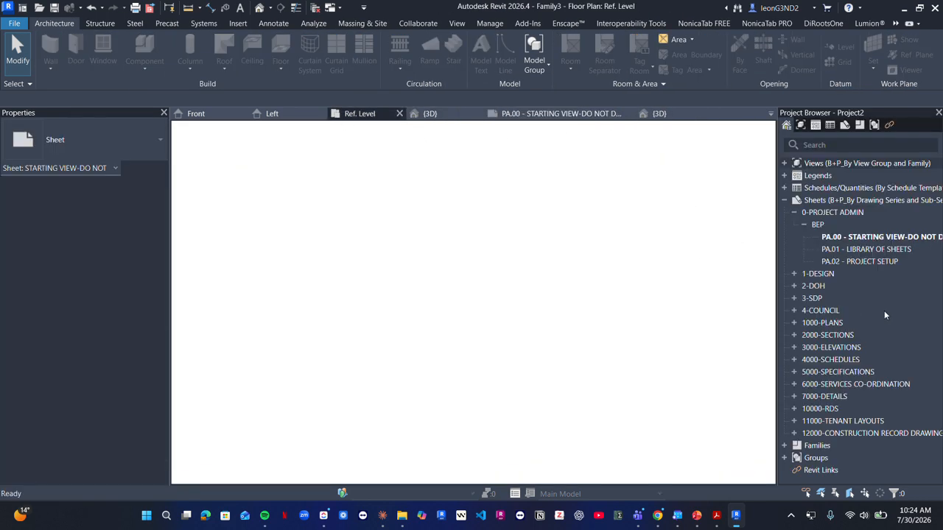
{"action": "double_click", "coordinate": [832, 297]}
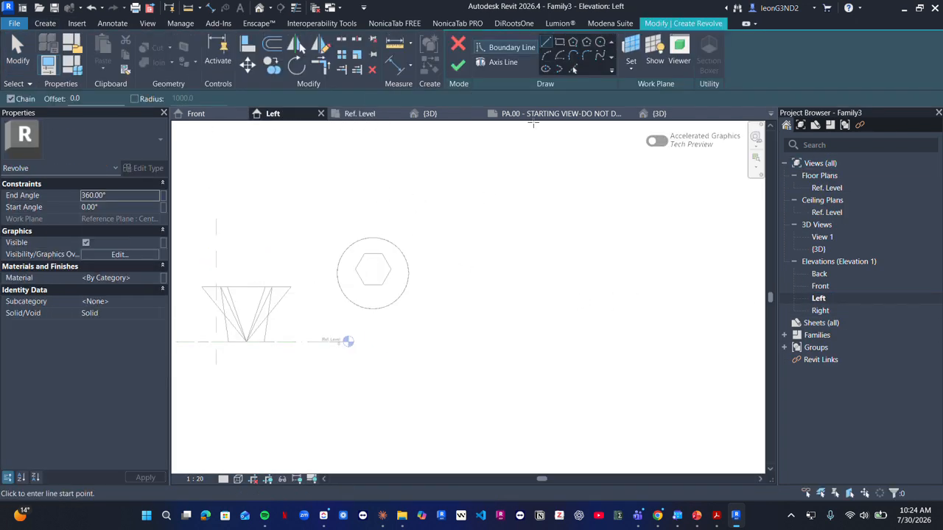
Step: Sketch the stepped side of the revolve boundary beside the circular extrusion, using connected lines with vertical segments about 900 long
{"action": "left_click", "coordinate": [458, 244]}
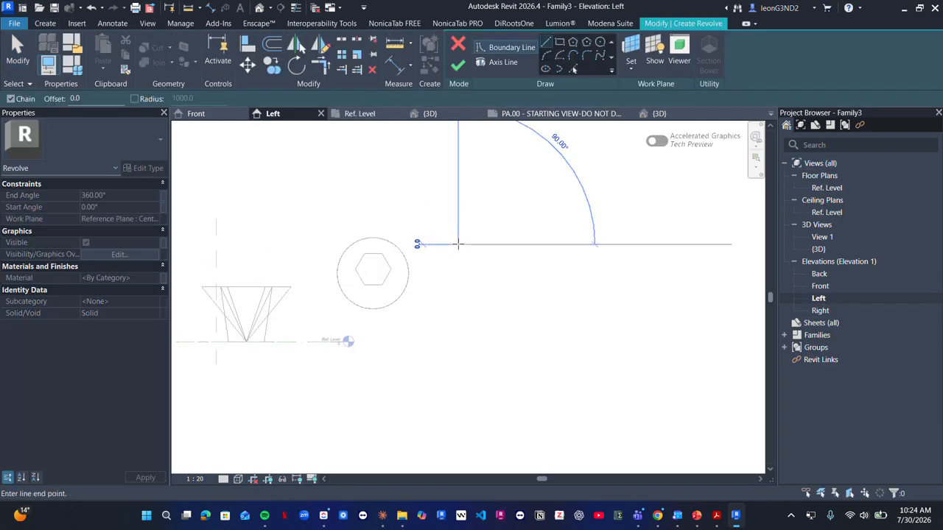
{"action": "left_click", "coordinate": [498, 244]}
{"action": "left_click", "coordinate": [498, 284]}
{"action": "left_click", "coordinate": [471, 284]}
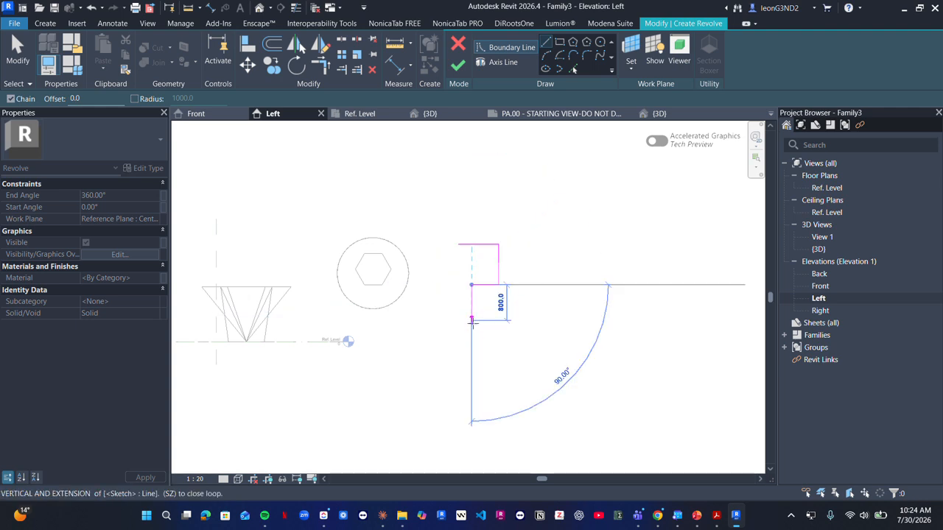
{"action": "left_click", "coordinate": [471, 325]}
{"action": "left_click", "coordinate": [498, 325]}
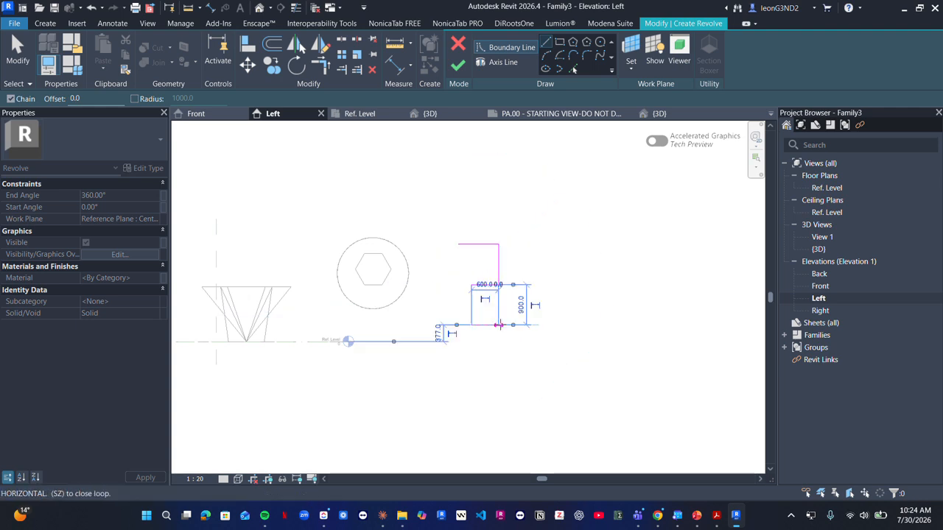
{"action": "left_click", "coordinate": [499, 365]}
{"action": "left_click", "coordinate": [480, 365]}
{"action": "left_click", "coordinate": [480, 405]}
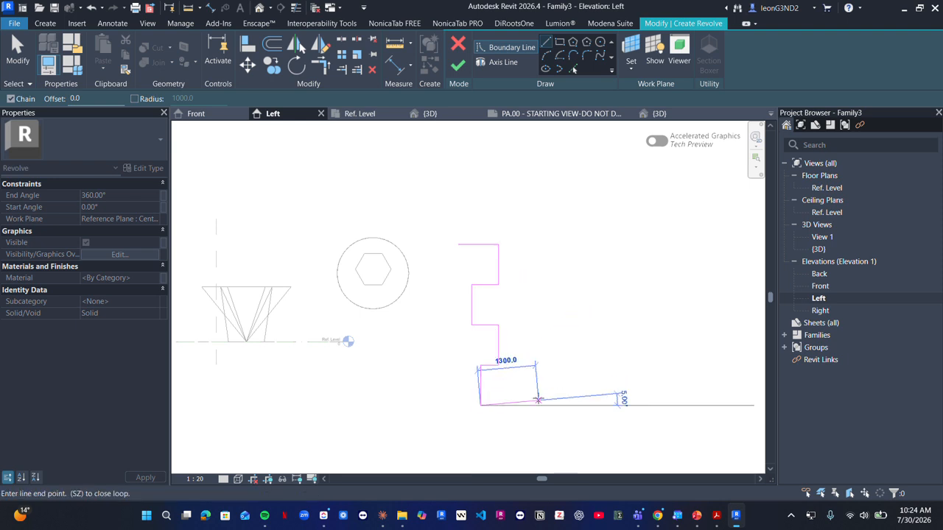
Step: Add a slanted foot below the steps, starting with a line about 1300 long, and draw a vertical line about 5360 long as the inner side
{"action": "left_click", "coordinate": [538, 400]}
{"action": "middle_click_drag", "start_coordinate": [539, 400], "coordinate": [516, 300]}
{"action": "scroll", "coordinate": [516, 300], "scroll_direction": "down", "scroll_amount": 1}
{"action": "left_click", "coordinate": [528, 349]}
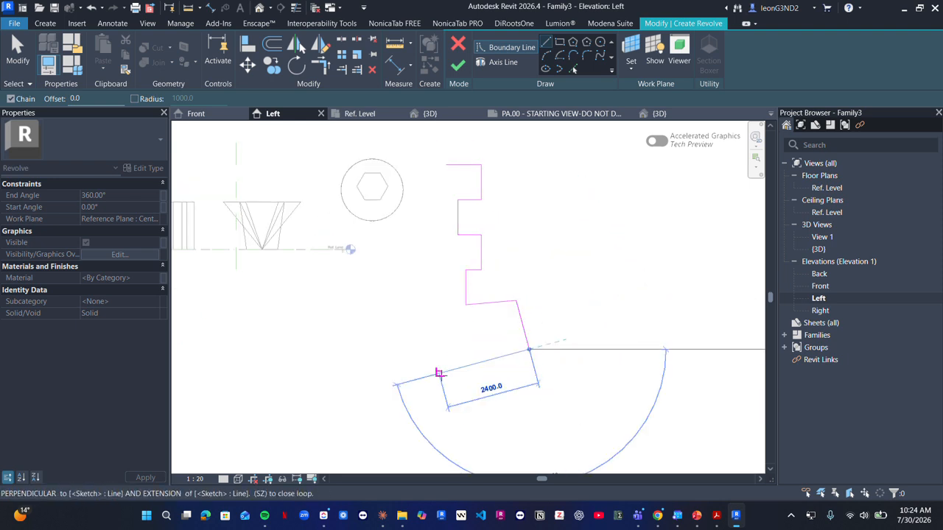
{"action": "left_click", "coordinate": [439, 372]}
{"action": "left_click", "coordinate": [439, 165]}
{"action": "key", "text": "Escape"}
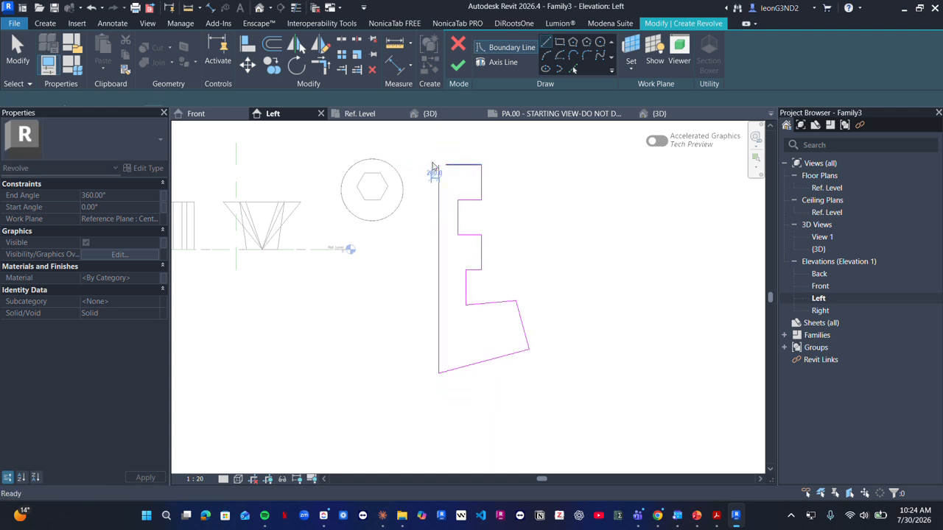
{"action": "key", "text": "Escape"}
Step: Narrow the revolve boundary by moving the long vertical line and the foot's outer edge inward, and close the upper corner
{"action": "left_click", "coordinate": [440, 245]}
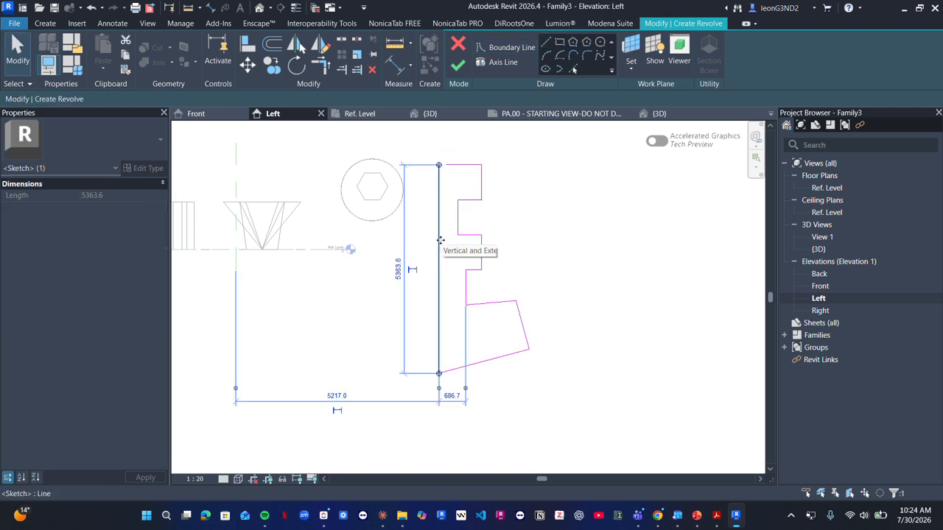
{"action": "left_click_drag", "start_coordinate": [440, 240], "coordinate": [452, 241]}
{"action": "left_click", "coordinate": [522, 325]}
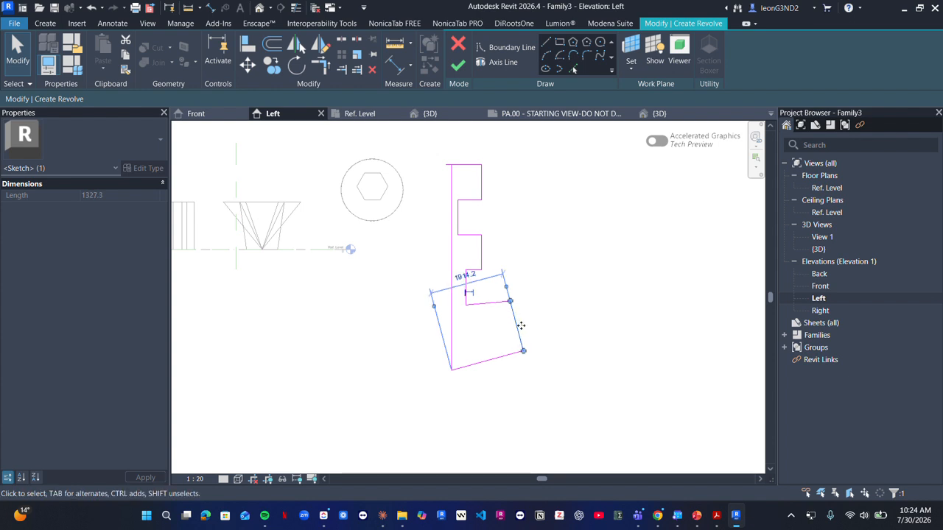
{"action": "left_click", "coordinate": [442, 169]}
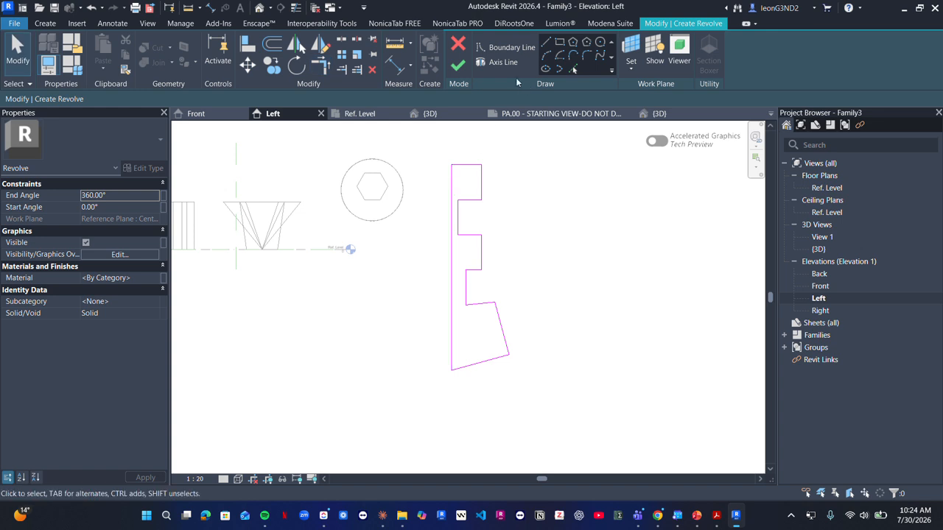
Step: Draw the axis line along the boundary's long vertical side, finish the 360° revolve and show it in the 3D view
{"action": "scroll", "coordinate": [490, 226], "scroll_direction": "down", "scroll_amount": 2}
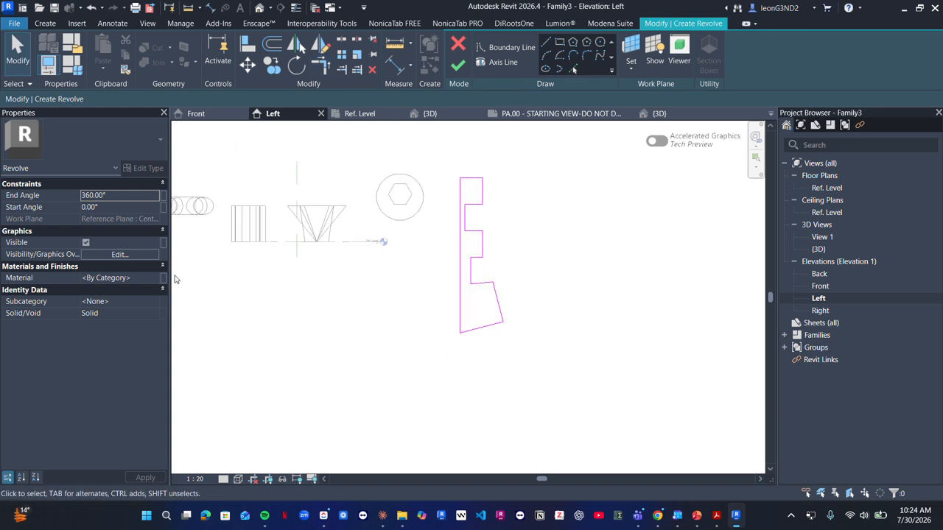
{"action": "scroll", "coordinate": [288, 262], "scroll_direction": "down", "scroll_amount": 2}
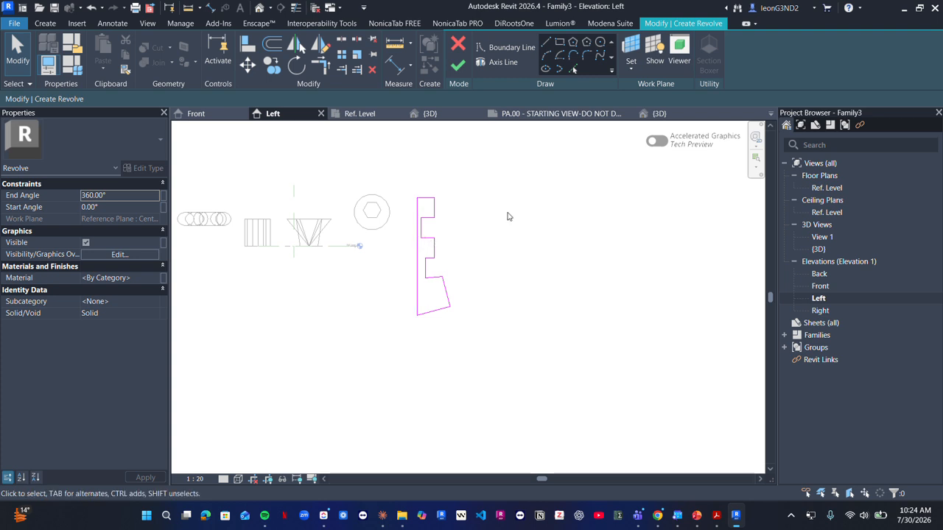
{"action": "left_click", "coordinate": [491, 63]}
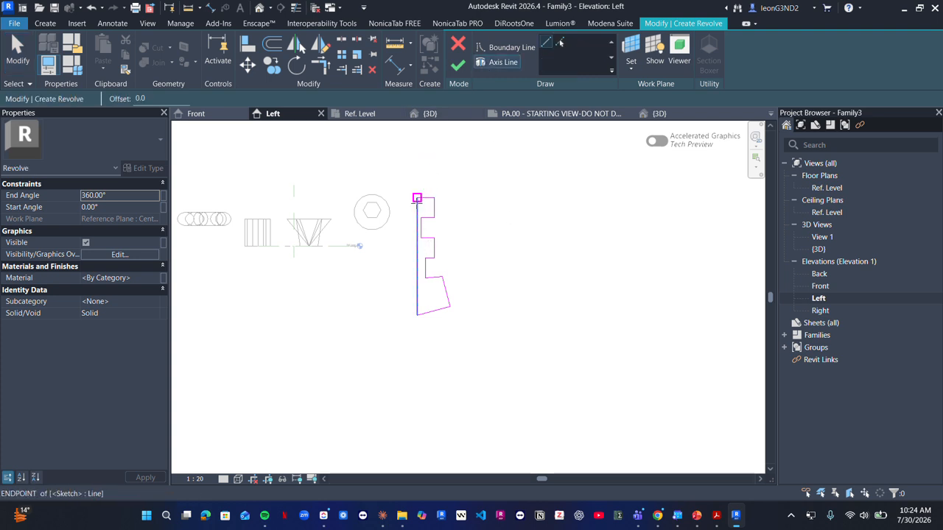
{"action": "left_click", "coordinate": [416, 197]}
{"action": "left_click", "coordinate": [417, 315]}
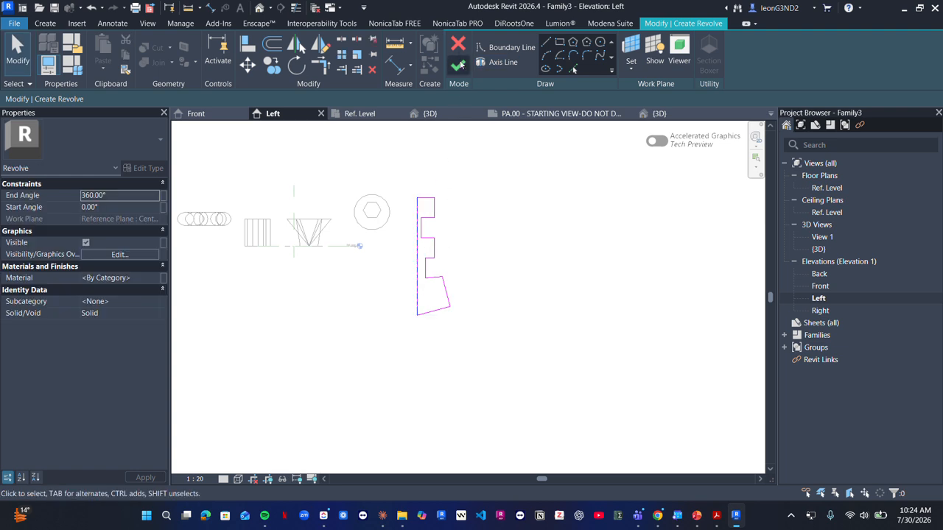
{"action": "left_click", "coordinate": [457, 64]}
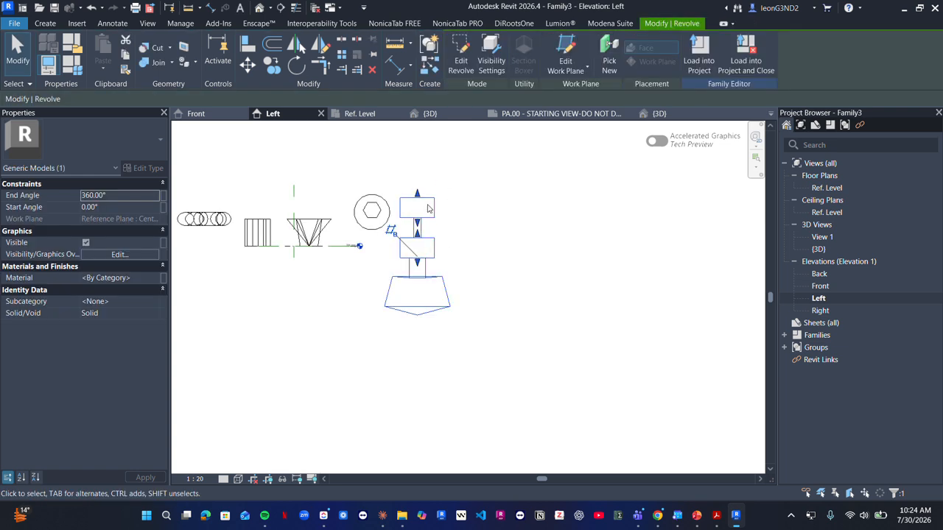
{"action": "left_click", "coordinate": [423, 114]}
{"action": "key", "text": "Escape"}
{"action": "scroll", "coordinate": [381, 319], "scroll_direction": "up", "scroll_amount": 3}
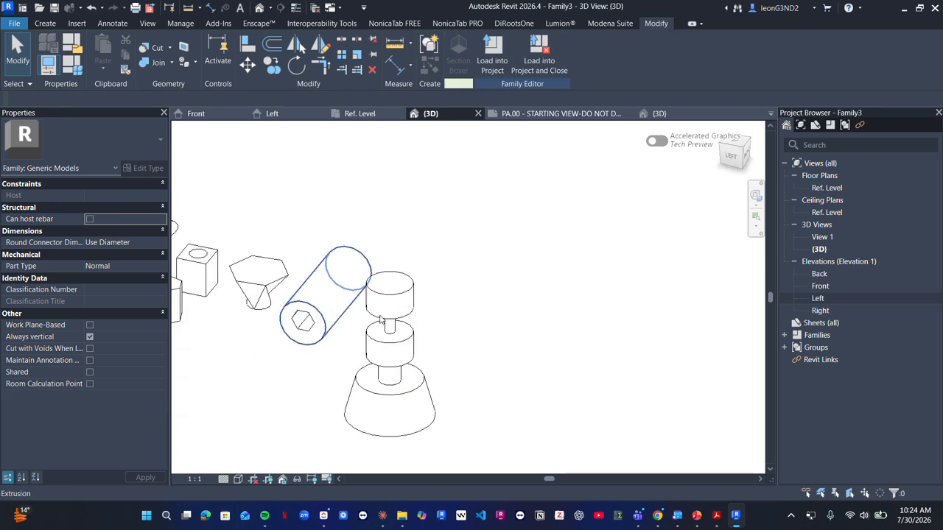
{"action": "scroll", "coordinate": [381, 319], "scroll_direction": "down", "scroll_amount": 3}
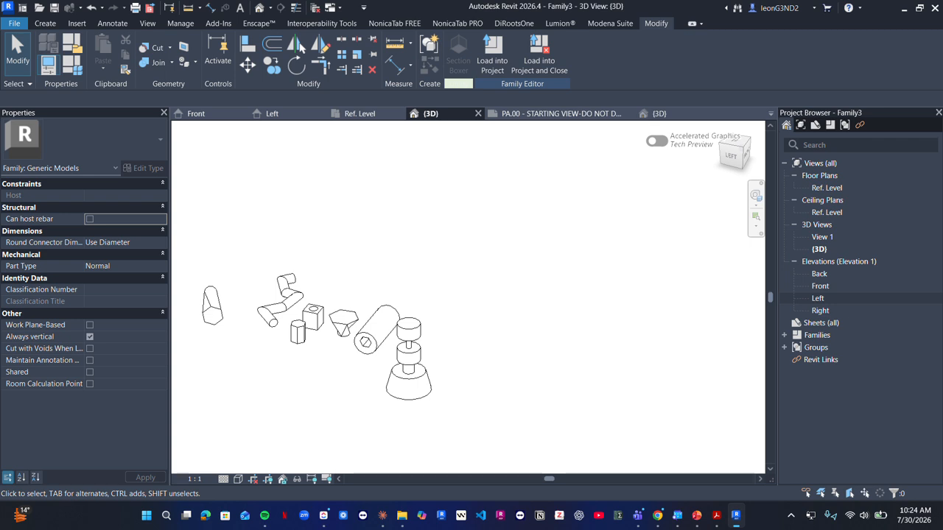
{"action": "left_click", "coordinate": [45, 23]}
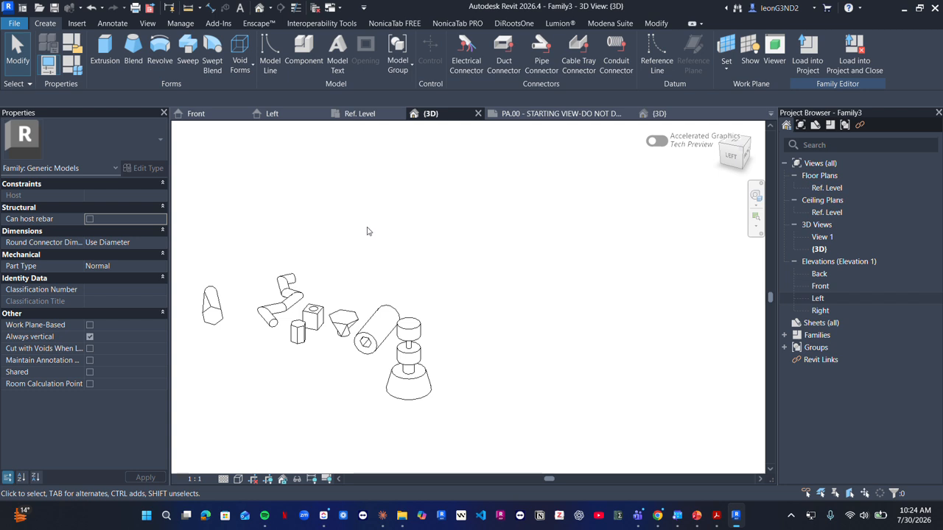
{"action": "middle_click_drag", "start_coordinate": [368, 231], "coordinate": [439, 198]}
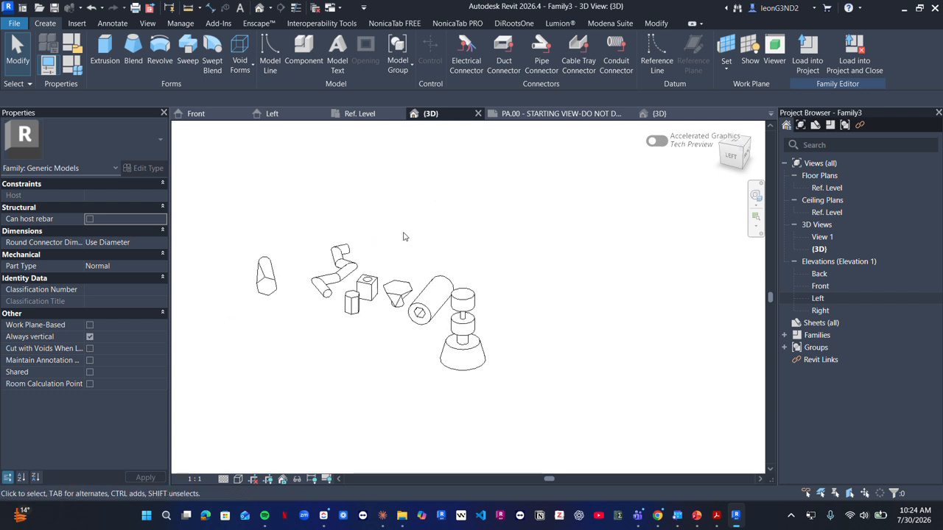
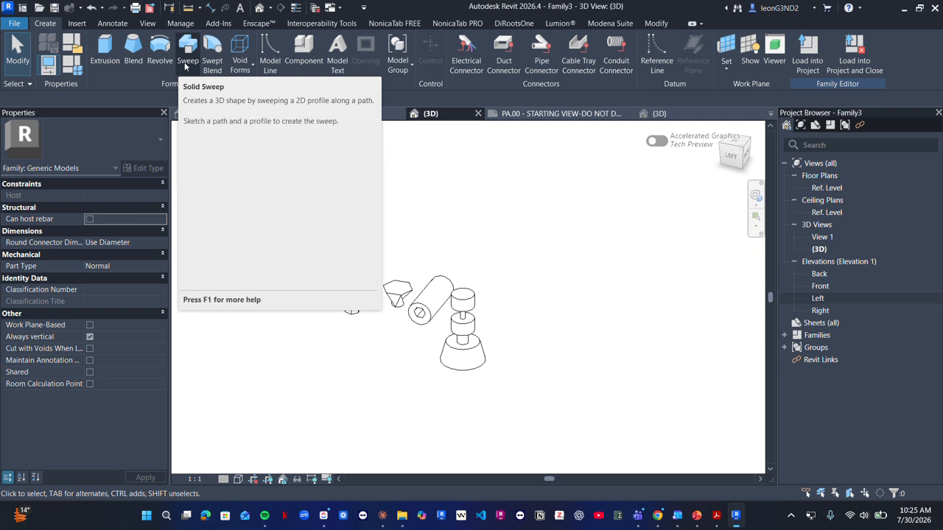
{"action": "left_click", "coordinate": [185, 63]}
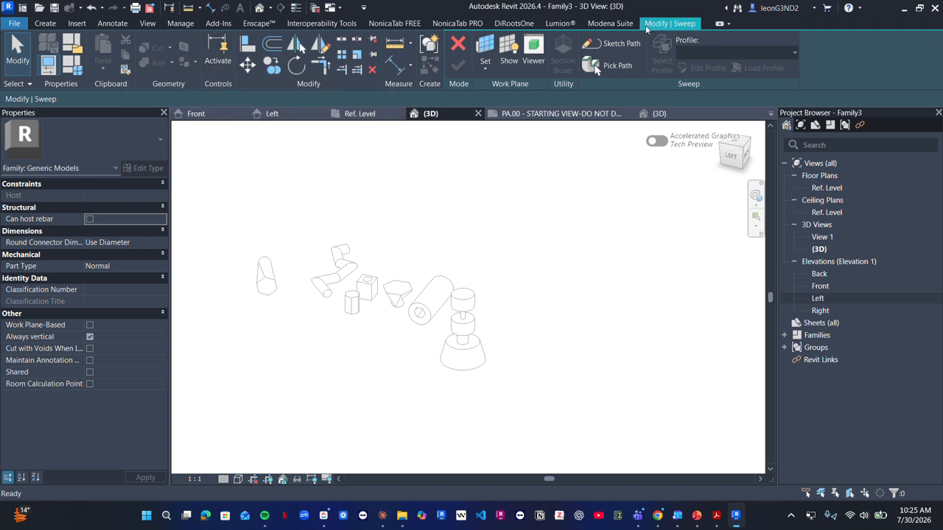
{"action": "left_click", "coordinate": [457, 44]}
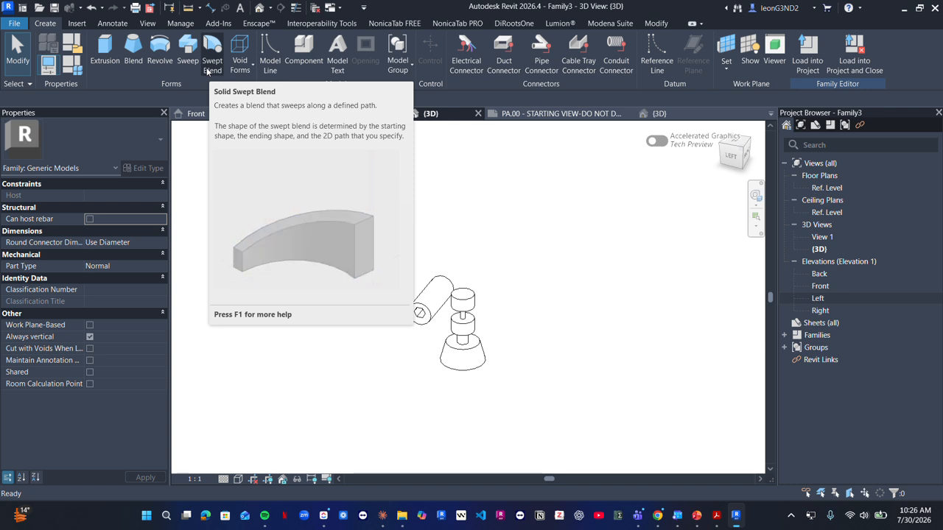
Step: Examine the forms in the 3D view, including the hexagonal void extrusion through the cylinder and the swept blend
{"action": "scroll", "coordinate": [392, 272], "scroll_direction": "down", "scroll_amount": 2}
{"action": "scroll", "coordinate": [393, 272], "scroll_direction": "up", "scroll_amount": 4}
{"action": "scroll", "coordinate": [388, 273], "scroll_direction": "up", "scroll_amount": 2}
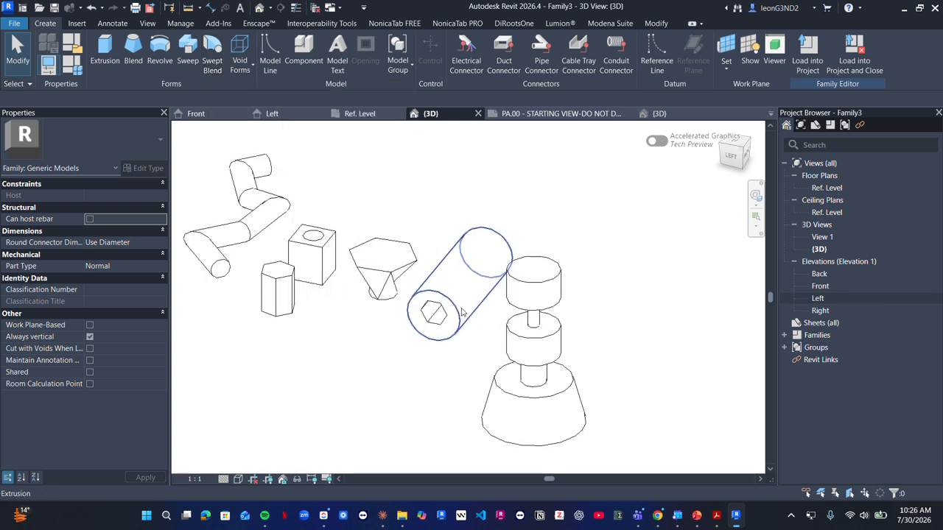
{"action": "left_click", "coordinate": [439, 250]}
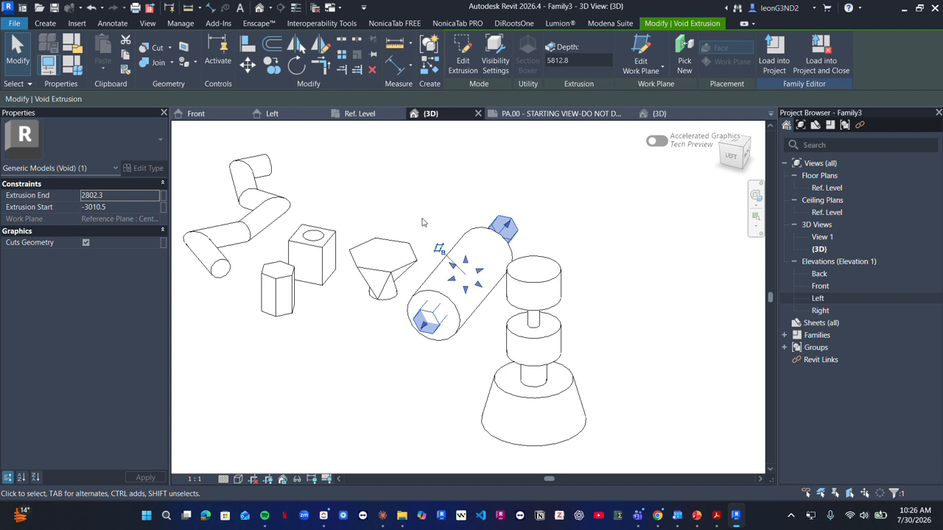
{"action": "scroll", "coordinate": [339, 276], "scroll_direction": "up", "scroll_amount": 3}
{"action": "scroll", "coordinate": [383, 287], "scroll_direction": "down", "scroll_amount": 6}
{"action": "key", "text": "Escape"}
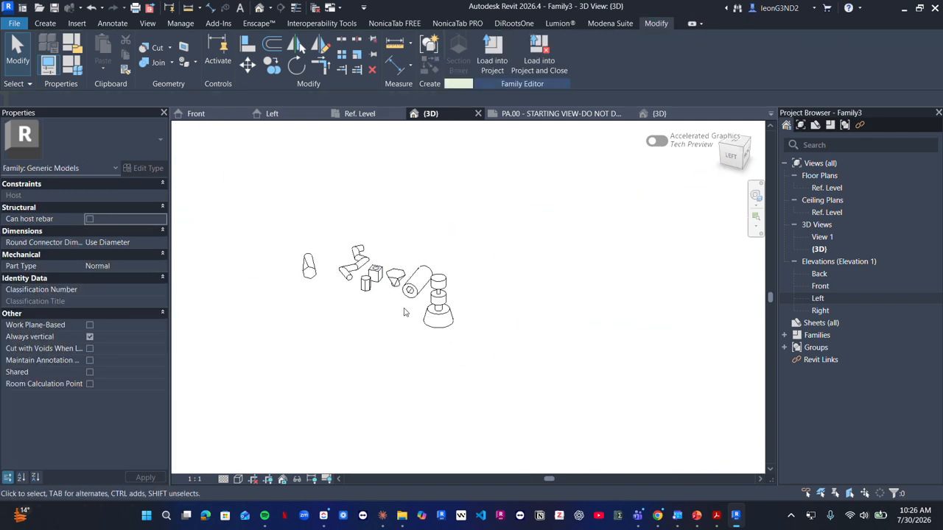
{"action": "scroll", "coordinate": [399, 304], "scroll_direction": "up", "scroll_amount": 1}
{"action": "scroll", "coordinate": [399, 304], "scroll_direction": "up", "scroll_amount": 2}
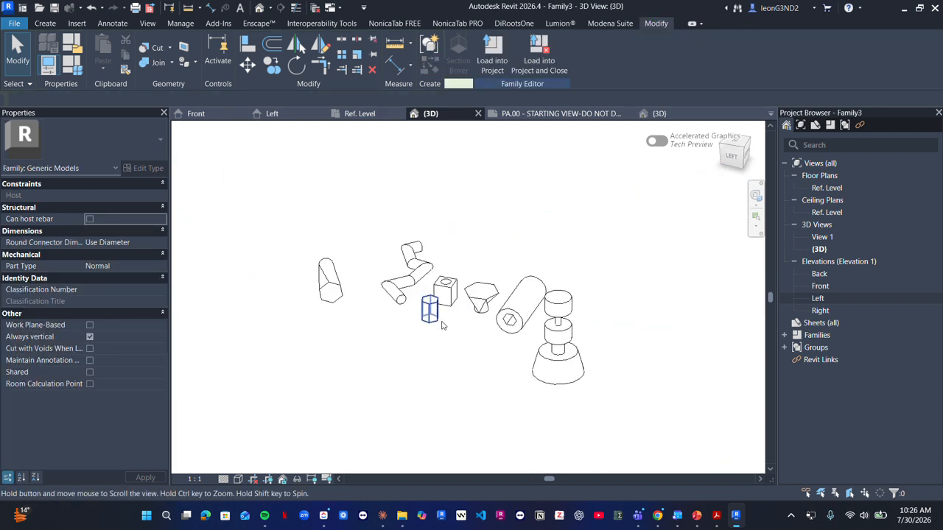
{"action": "left_click", "coordinate": [338, 291]}
{"action": "key", "text": "Escape"}
Step: Switch to the project's 3D view and review the type properties of the crescent sofa
{"action": "left_click", "coordinate": [560, 114]}
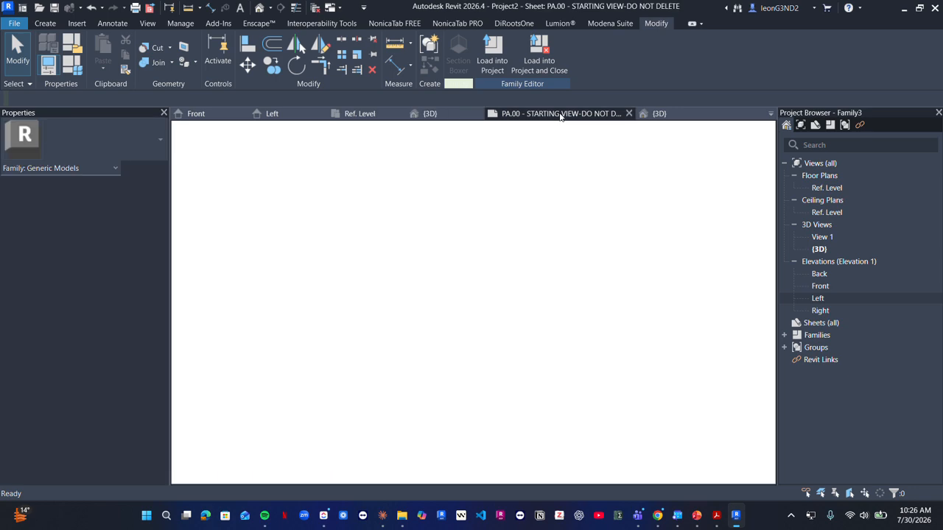
{"action": "key", "text": "ctrl+Tab"}
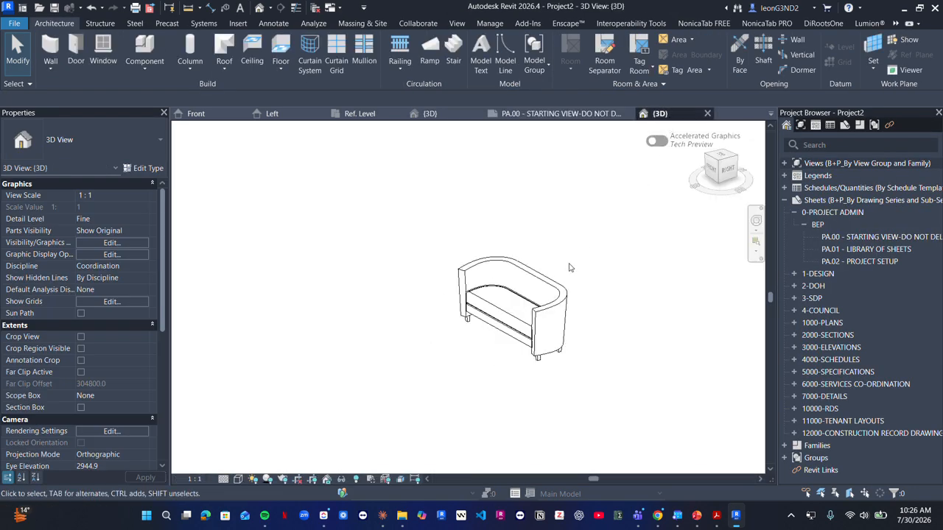
{"action": "left_click", "coordinate": [492, 289]}
{"action": "middle_click_drag", "start_coordinate": [491, 289], "coordinate": [442, 280], "text": "shift"}
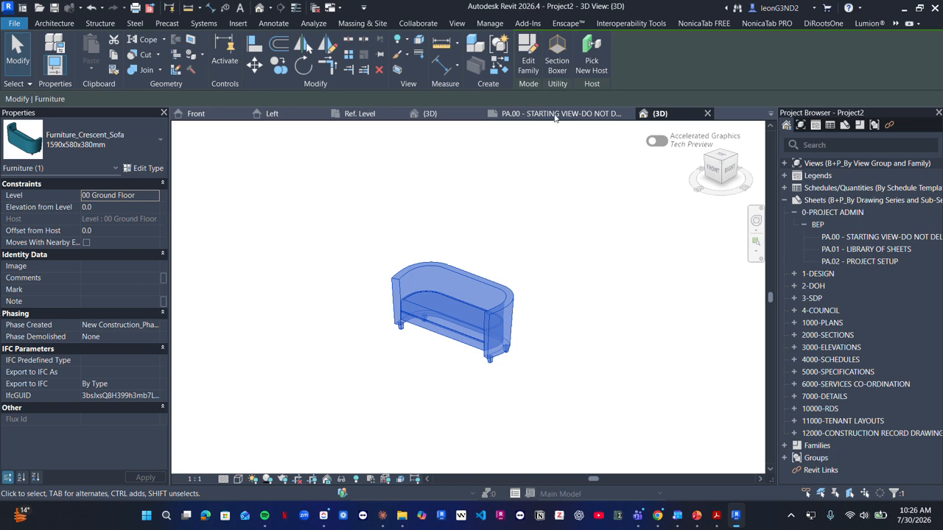
{"action": "left_click", "coordinate": [138, 144]}
{"action": "left_click", "coordinate": [138, 144]}
{"action": "left_click", "coordinate": [147, 169]}
{"action": "scroll", "coordinate": [668, 229], "scroll_direction": "down", "scroll_amount": 6}
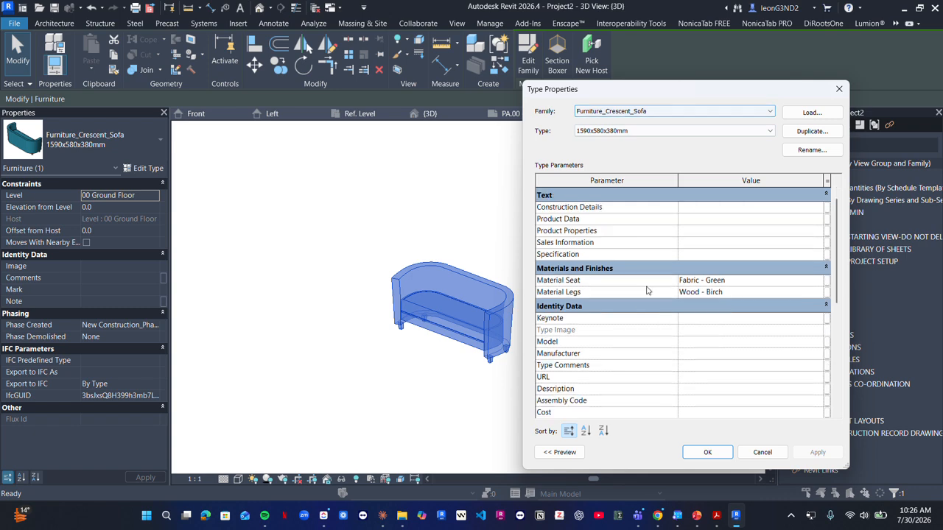
{"action": "scroll", "coordinate": [672, 305], "scroll_direction": "up", "scroll_amount": 6}
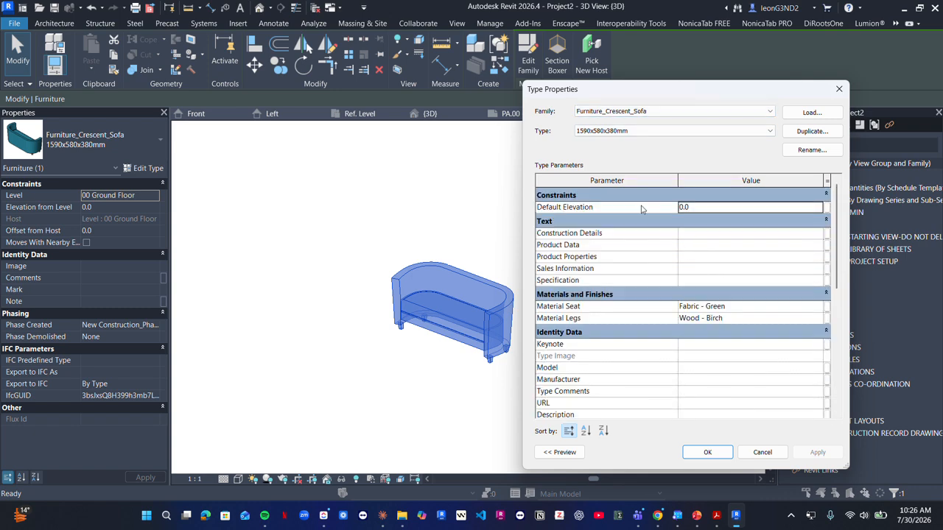
{"action": "key", "text": "Escape"}
{"action": "key", "text": "Escape"}
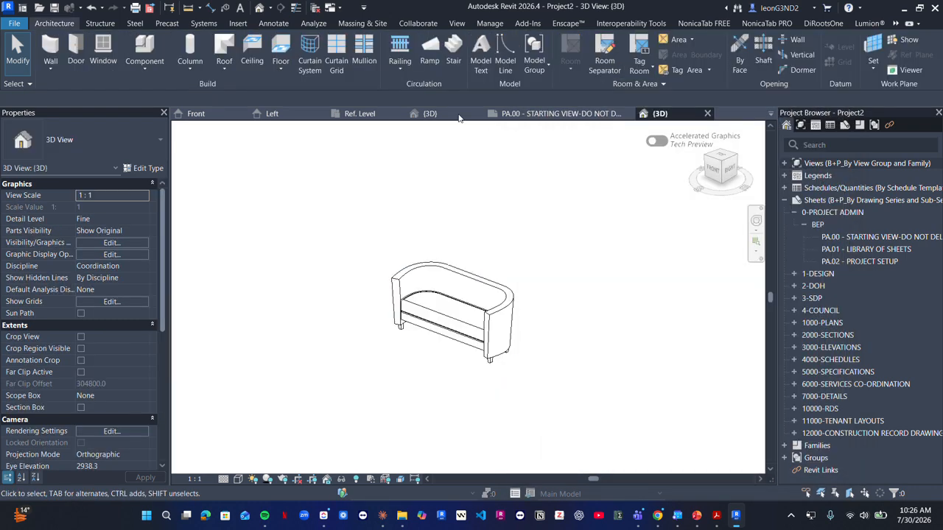
Step: Open the family's Ref. Level floor plan and try to select the forms with a selection window
{"action": "left_click", "coordinate": [368, 114]}
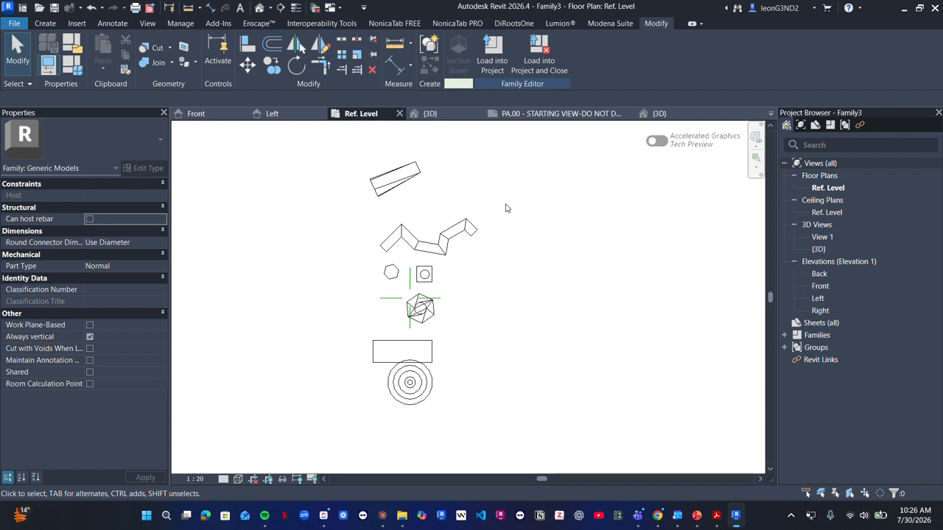
{"action": "scroll", "coordinate": [411, 294], "scroll_direction": "up", "scroll_amount": 3}
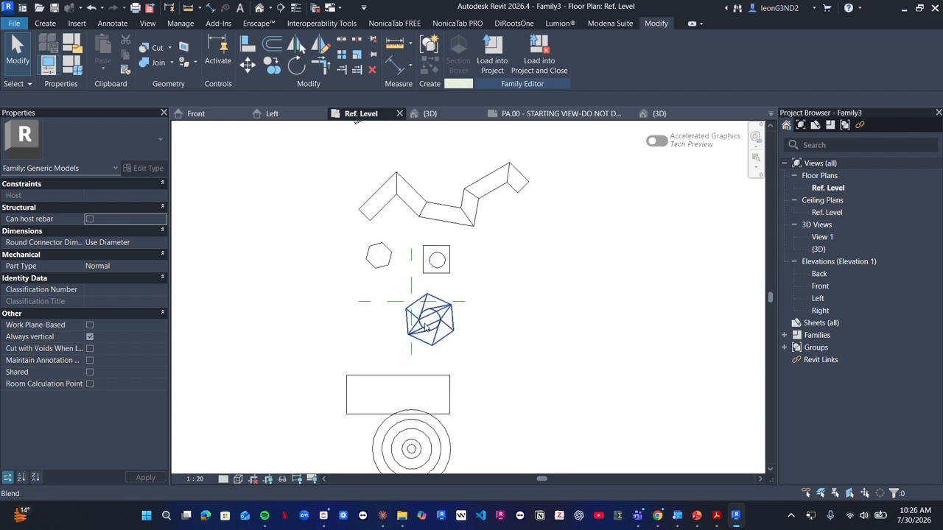
{"action": "left_click", "coordinate": [425, 328]}
{"action": "scroll", "coordinate": [426, 328], "scroll_direction": "down", "scroll_amount": 5}
{"action": "left_click_drag", "start_coordinate": [336, 167], "coordinate": [386, 386]}
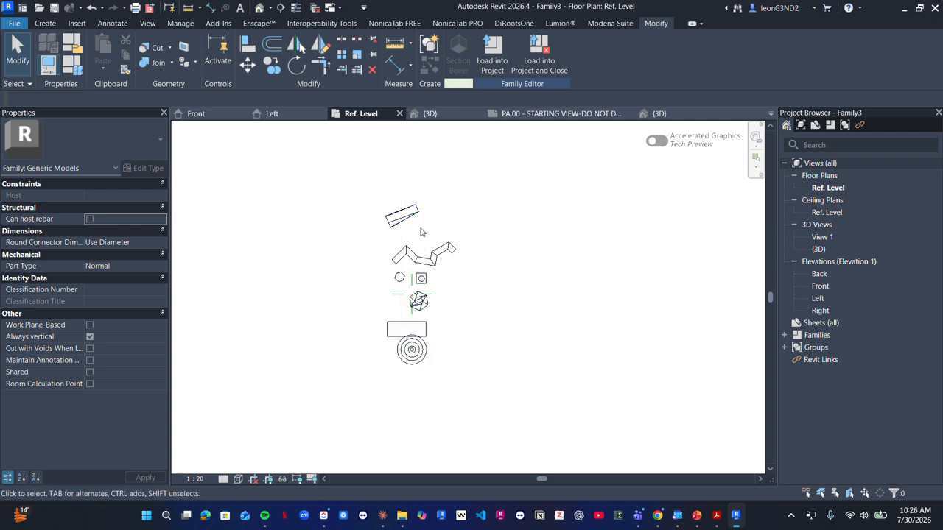
Step: Select all the solid forms in the plan and move them away from the intersection of the centre reference planes
{"action": "left_click", "coordinate": [409, 216]}
{"action": "left_click", "coordinate": [423, 255], "text": "ctrl"}
{"action": "left_click", "coordinate": [421, 278], "text": "ctrl"}
{"action": "scroll", "coordinate": [421, 278], "scroll_direction": "up", "scroll_amount": 3}
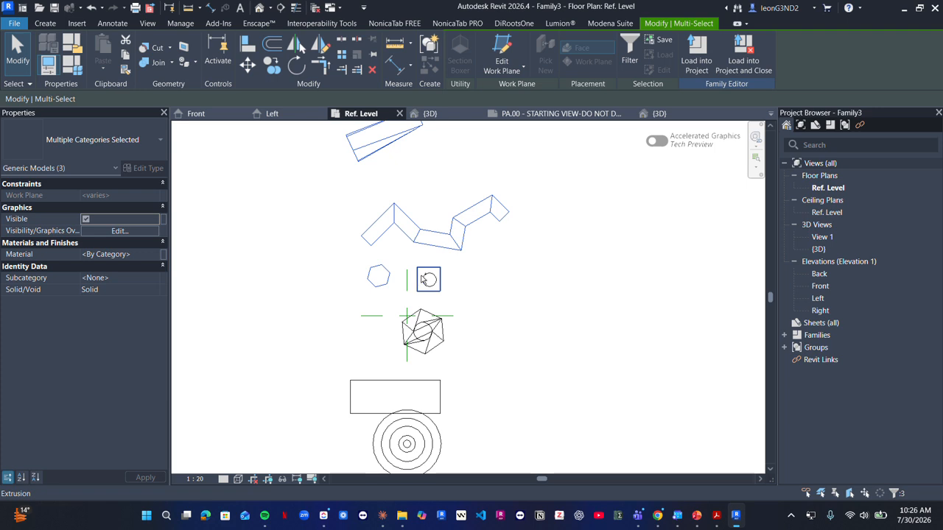
{"action": "left_click", "coordinate": [425, 275], "text": "ctrl"}
{"action": "scroll", "coordinate": [425, 275], "scroll_direction": "up", "scroll_amount": 3}
{"action": "left_click", "coordinate": [420, 267], "text": "ctrl"}
{"action": "scroll", "coordinate": [430, 302], "scroll_direction": "down", "scroll_amount": 2}
{"action": "left_click", "coordinate": [434, 338], "text": "ctrl"}
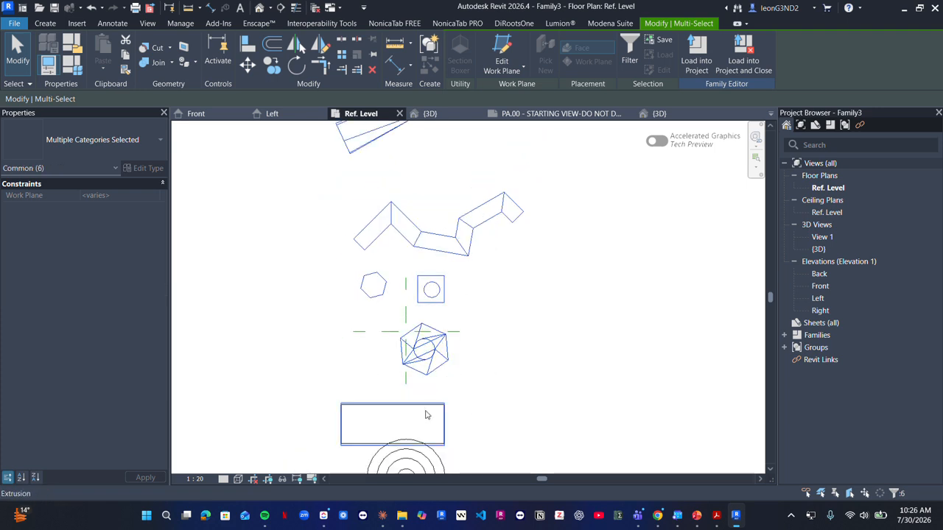
{"action": "left_click", "coordinate": [425, 415], "text": "ctrl"}
{"action": "scroll", "coordinate": [427, 409], "scroll_direction": "down", "scroll_amount": 4}
{"action": "left_click", "coordinate": [417, 344], "text": "ctrl"}
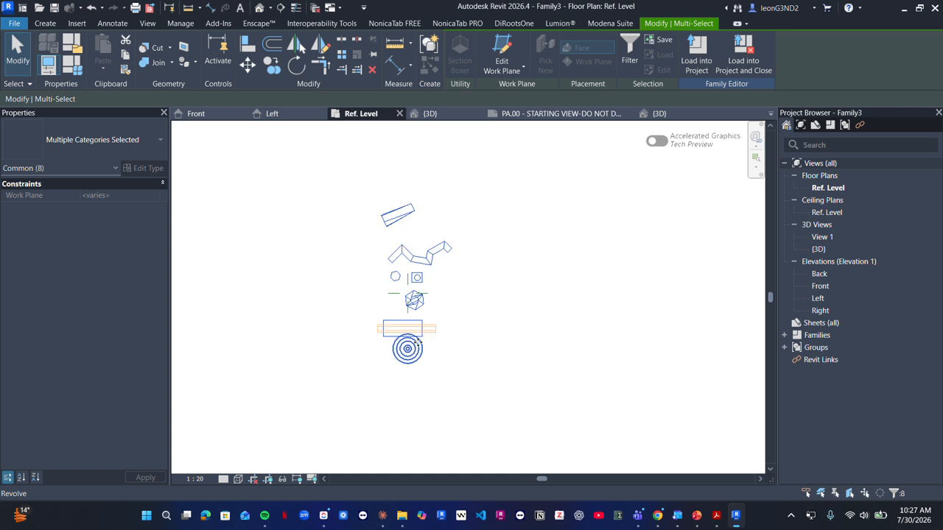
{"action": "left_click_drag", "start_coordinate": [417, 344], "coordinate": [521, 249]}
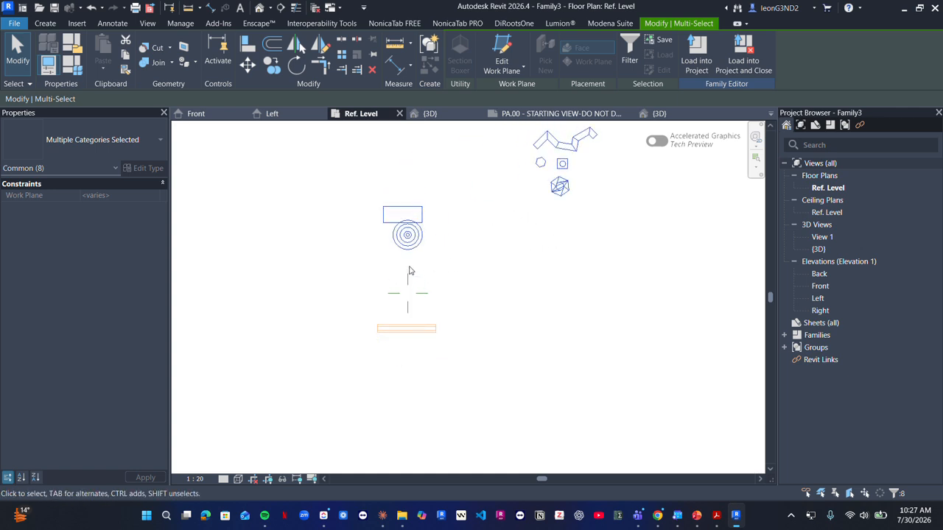
Step: Move the remaining void extrusion up past the cylinder, clear of the centre reference planes
{"action": "left_click", "coordinate": [408, 328]}
{"action": "left_click_drag", "start_coordinate": [407, 328], "coordinate": [430, 171]}
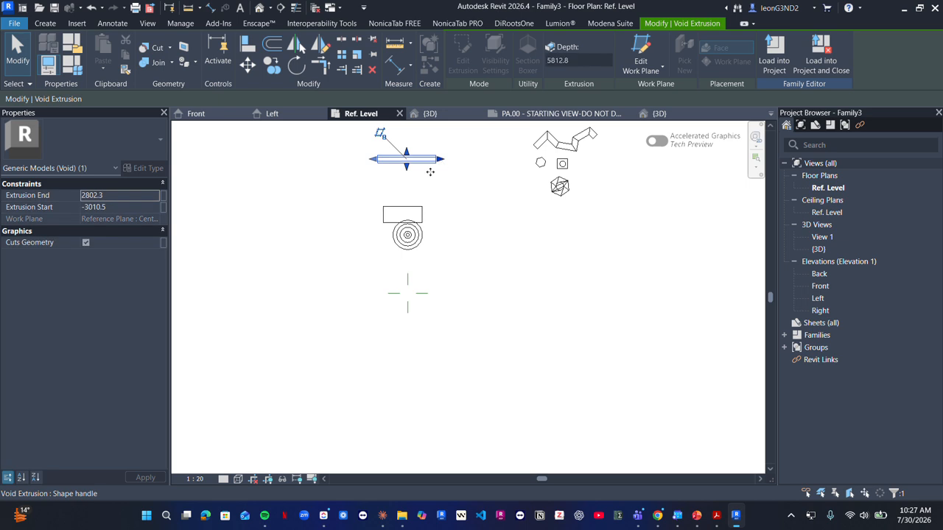
{"action": "key", "text": "Escape"}
Step: Try a horizontal reference line about 2800 long above the centre planes and undo it
{"action": "scroll", "coordinate": [405, 288], "scroll_direction": "up", "scroll_amount": 6}
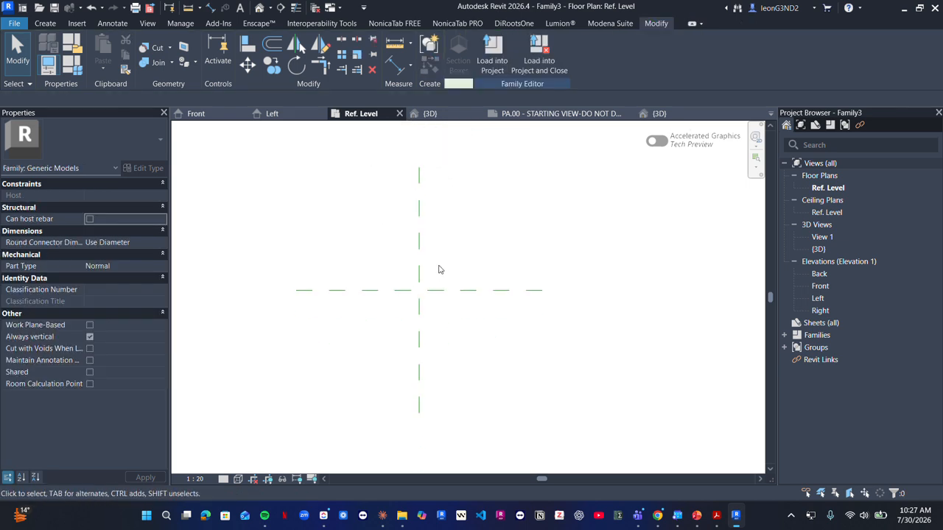
{"action": "scroll", "coordinate": [439, 269], "scroll_direction": "up", "scroll_amount": 1}
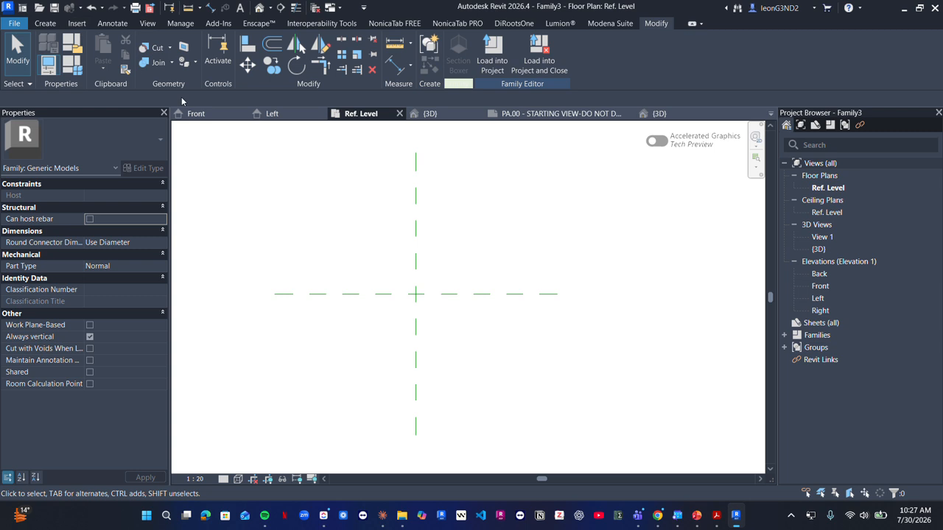
{"action": "key", "text": "r"}
{"action": "key", "text": "p"}
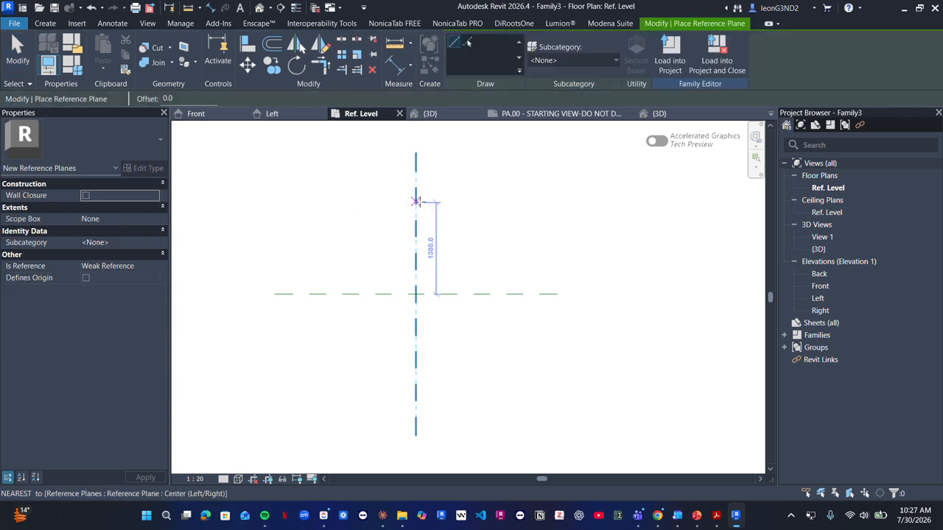
{"action": "key", "text": "Escape"}
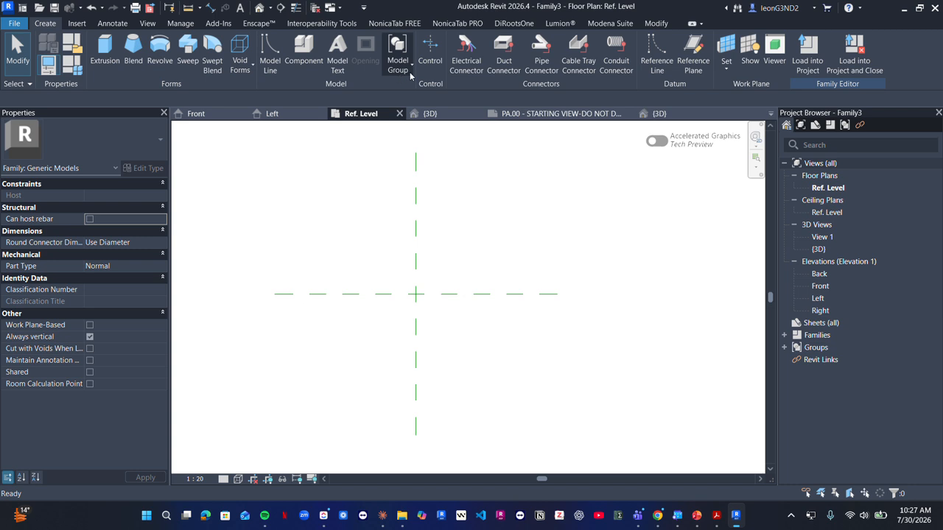
{"action": "left_click", "coordinate": [657, 60]}
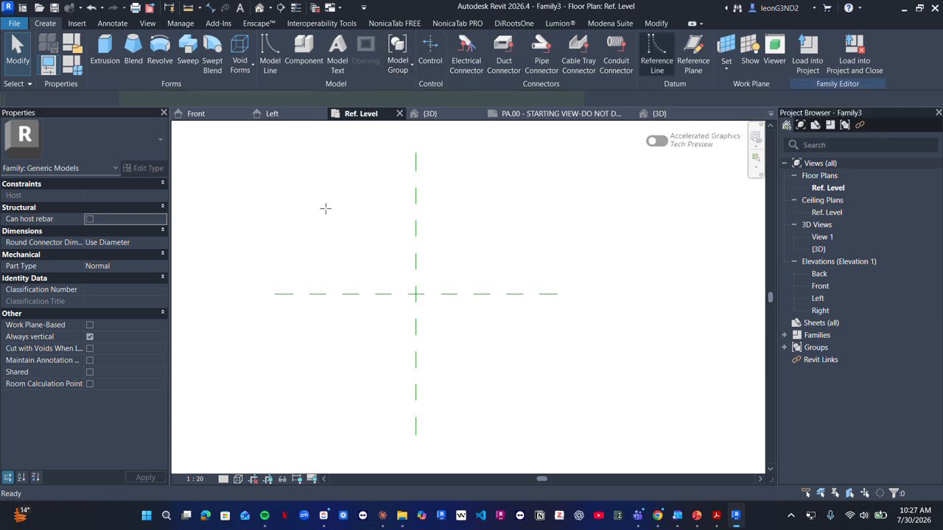
{"action": "left_click", "coordinate": [326, 188]}
{"action": "left_click", "coordinate": [523, 189]}
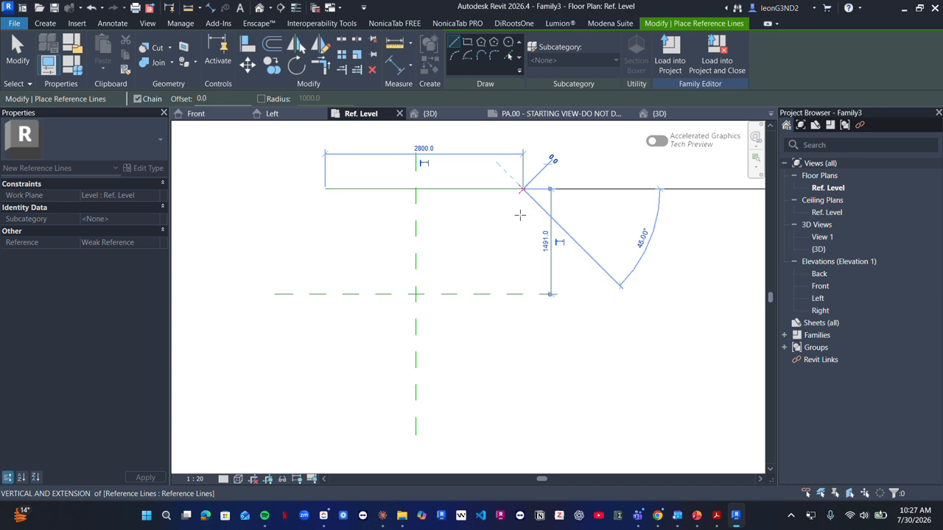
{"action": "key", "text": "ctrl+z"}
Step: Draw two horizontal reference planes, one about 1352 above and one 1300 below the horizontal centre plane
{"action": "key", "text": "r"}
{"action": "key", "text": "p"}
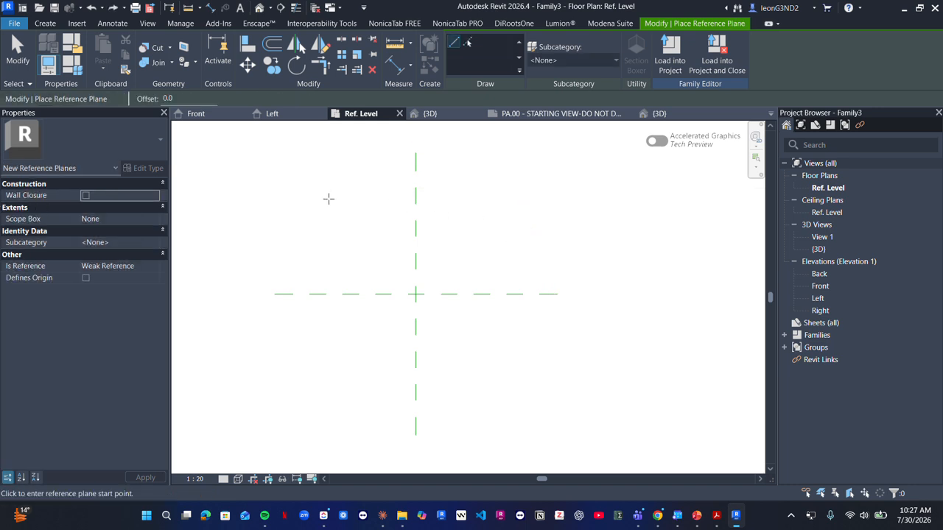
{"action": "left_click", "coordinate": [328, 199]}
{"action": "left_click", "coordinate": [502, 198]}
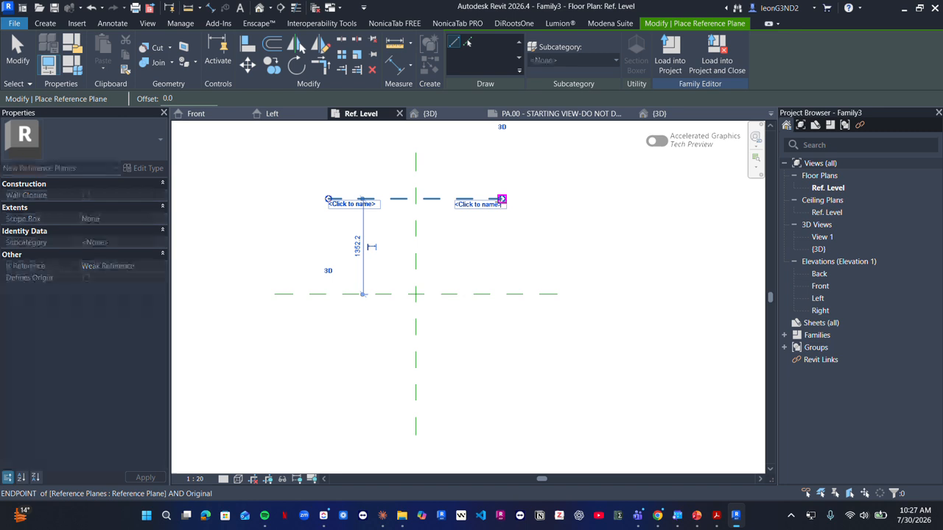
{"action": "left_click", "coordinate": [502, 386]}
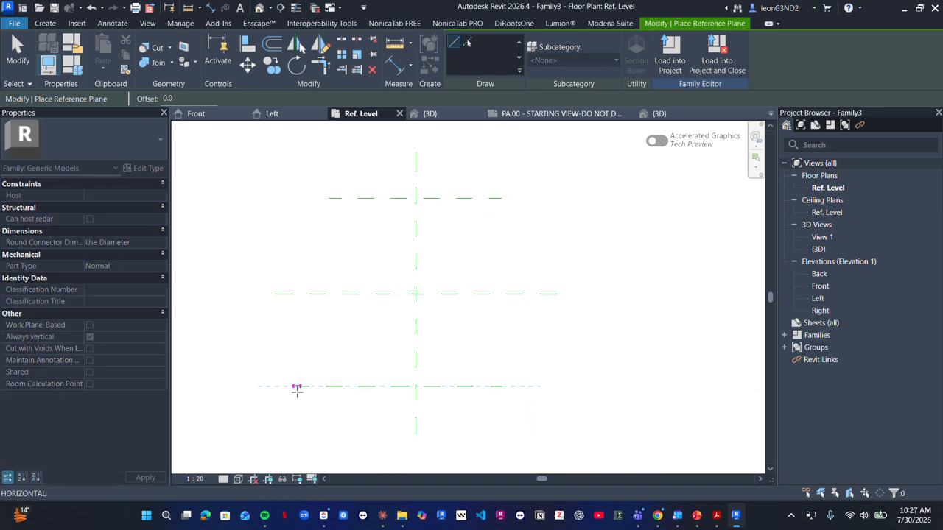
{"action": "left_click", "coordinate": [329, 386]}
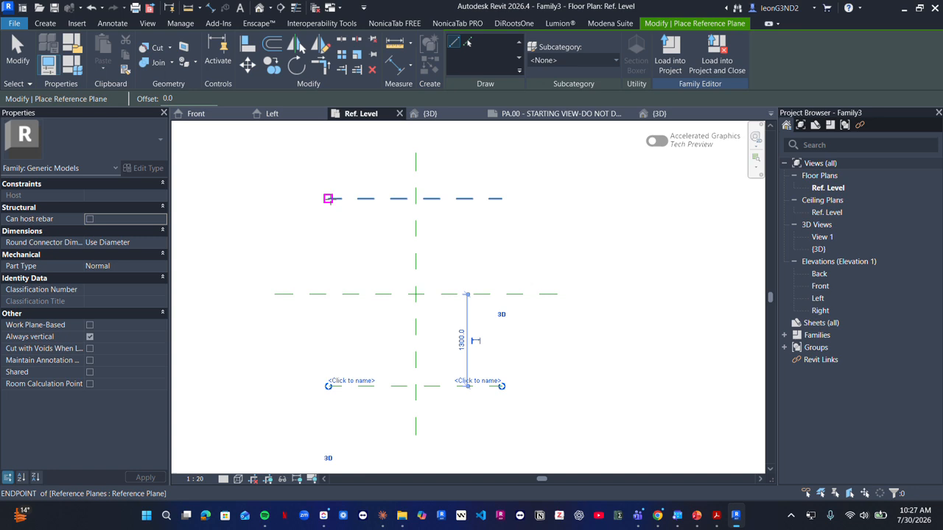
Step: Add two vertical reference planes joining the ends of the new horizontal planes to form a rectangle
{"action": "left_click", "coordinate": [329, 199]}
{"action": "left_click", "coordinate": [329, 386]}
{"action": "left_click", "coordinate": [501, 199]}
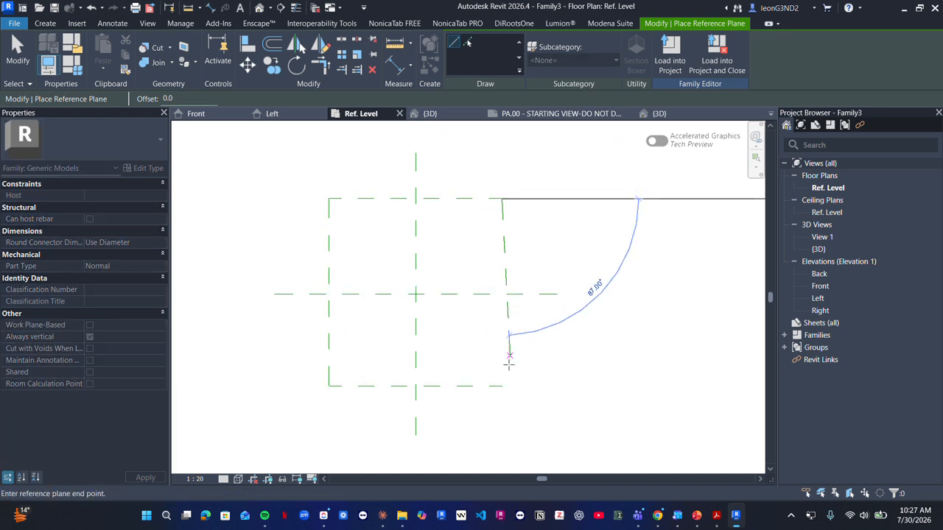
{"action": "left_click", "coordinate": [501, 386]}
{"action": "key", "text": "Escape"}
{"action": "key", "text": "Escape"}
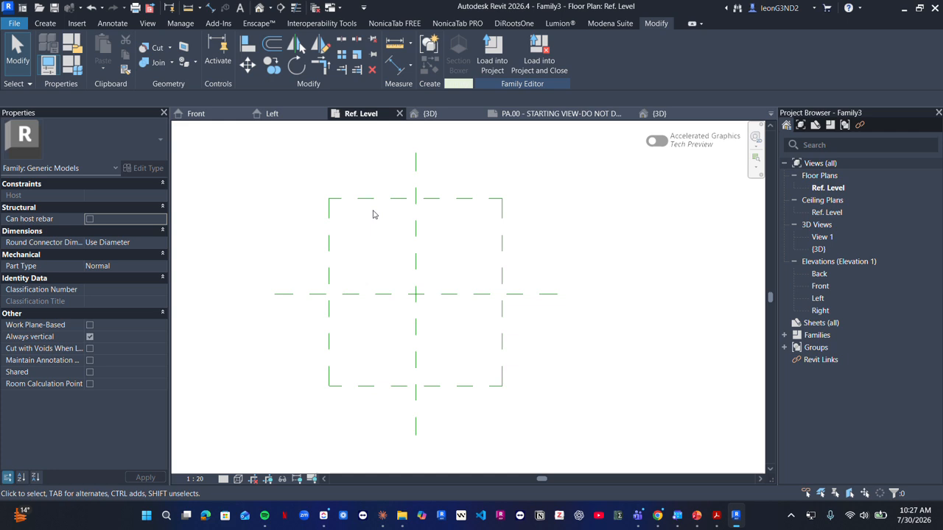
Step: Start an extrusion and create its rectangular boundary by picking the four reference planes around the centre planes
{"action": "left_click", "coordinate": [45, 23]}
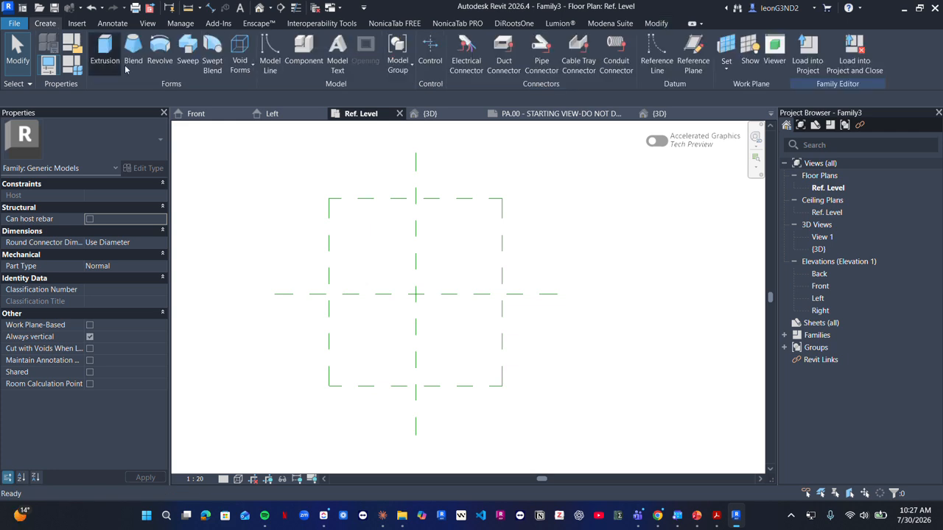
{"action": "left_click", "coordinate": [105, 53]}
{"action": "left_click", "coordinate": [508, 69]}
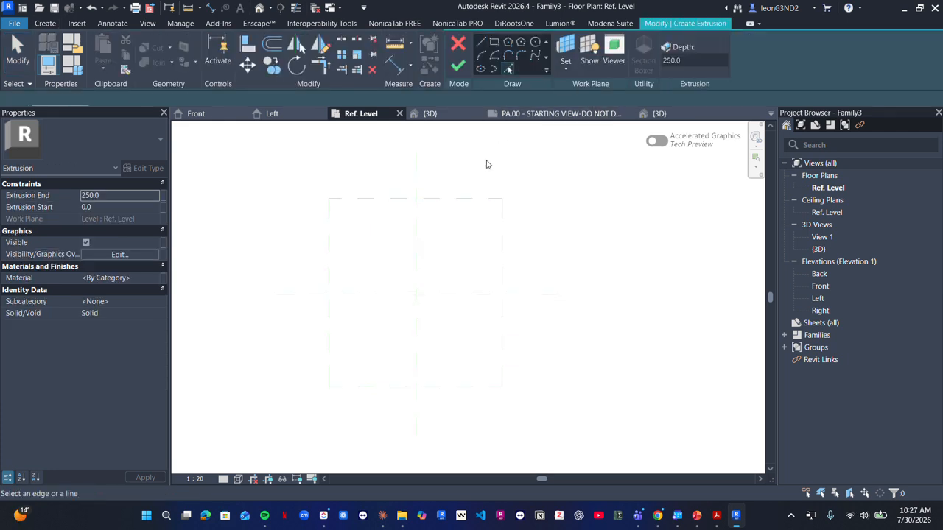
{"action": "left_click", "coordinate": [410, 198]}
{"action": "left_click", "coordinate": [501, 243]}
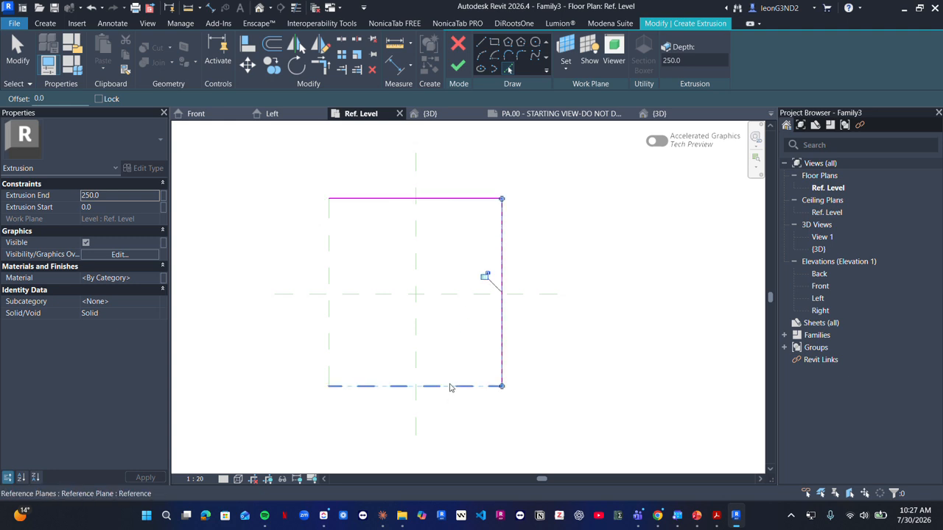
{"action": "left_click", "coordinate": [450, 385]}
{"action": "left_click", "coordinate": [329, 344]}
{"action": "key", "text": "Escape"}
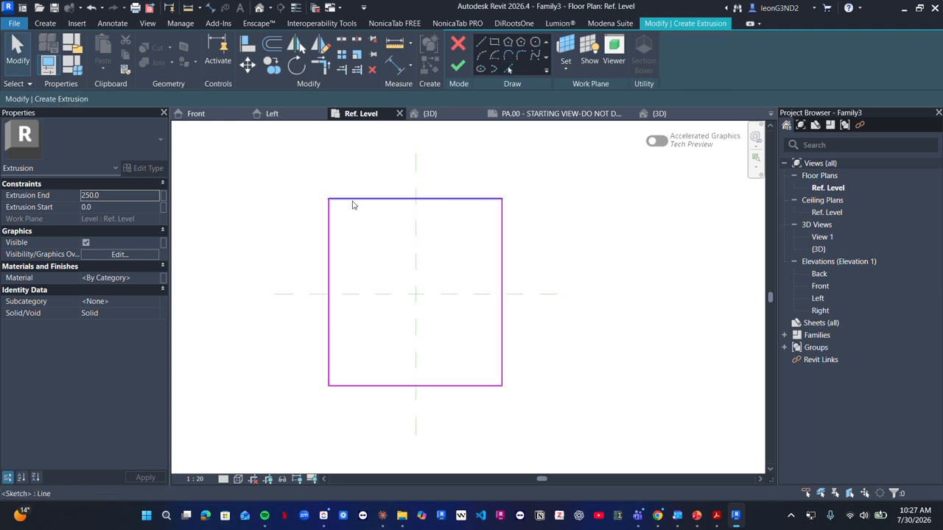
Step: Check the sketch lines along the upper reference plane and finish the extrusion at a depth of 250
{"action": "left_click", "coordinate": [352, 200]}
{"action": "key", "text": "Escape"}
{"action": "key", "text": "Tab"}
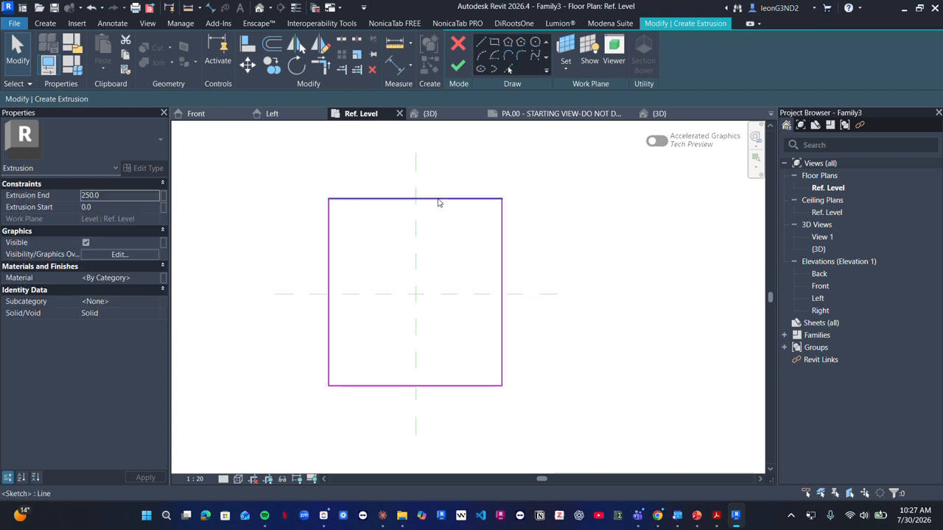
{"action": "left_click", "coordinate": [438, 200]}
{"action": "key", "text": "Escape"}
{"action": "left_click", "coordinate": [458, 65]}
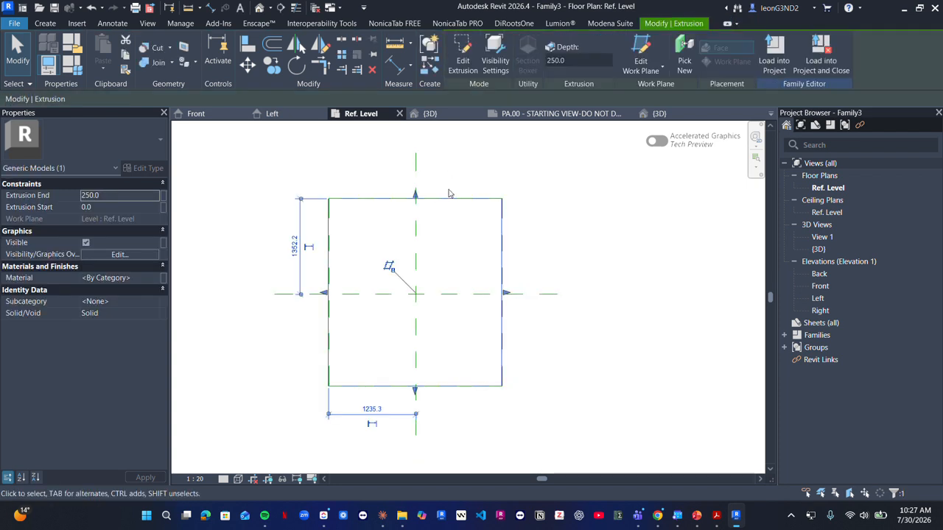
Step: Stretch the extrusion vertically in the 3D view, to an end of 2585.5 and a start of -3727.9
{"action": "left_click", "coordinate": [259, 8]}
{"action": "left_click", "coordinate": [440, 316]}
{"action": "left_click_drag", "start_coordinate": [468, 305], "coordinate": [470, 271]}
{"action": "left_click_drag", "start_coordinate": [469, 324], "coordinate": [470, 381]}
{"action": "key", "text": "Escape"}
{"action": "left_click", "coordinate": [360, 113]}
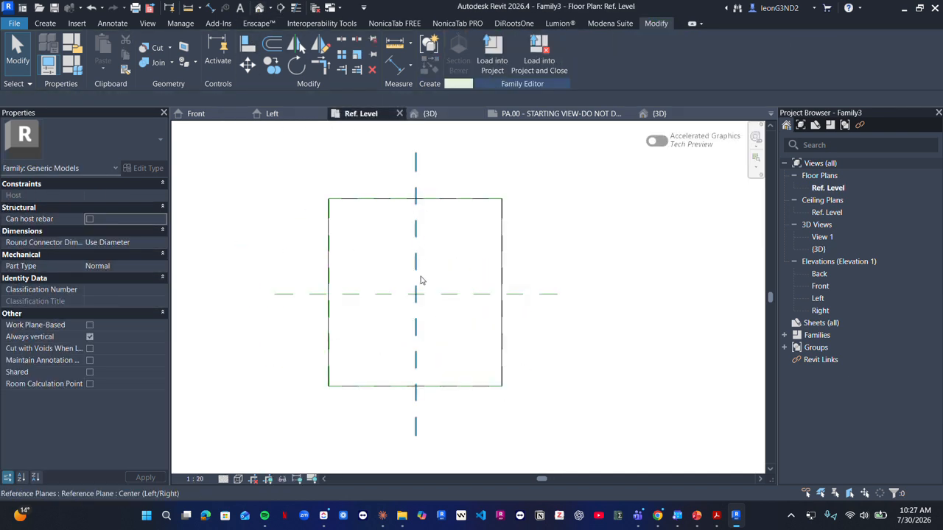
Step: Try extending the left vertical reference plane above the extrusion's upper edge and restore its original extent
{"action": "left_click", "coordinate": [331, 251]}
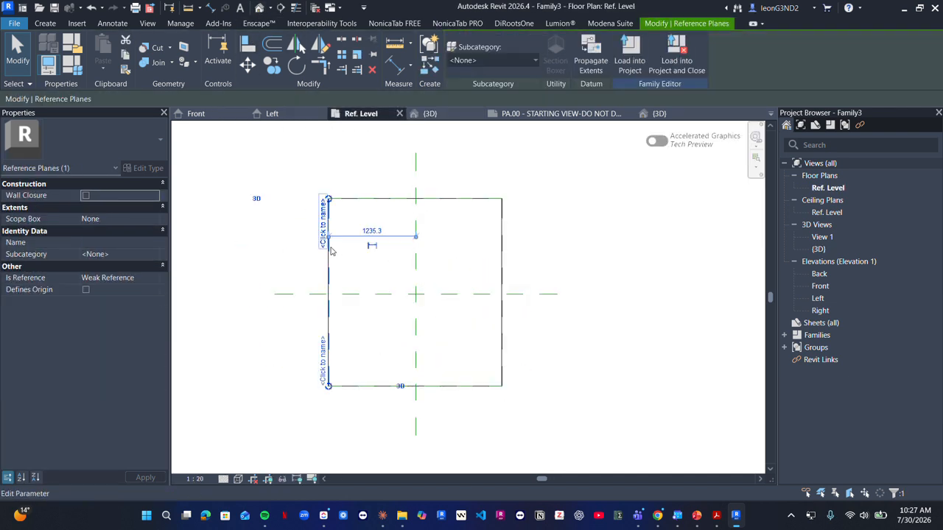
{"action": "key", "text": "Escape"}
{"action": "scroll", "coordinate": [333, 265], "scroll_direction": "up", "scroll_amount": 2}
{"action": "key", "text": "Tab"}
{"action": "key", "text": "Tab"}
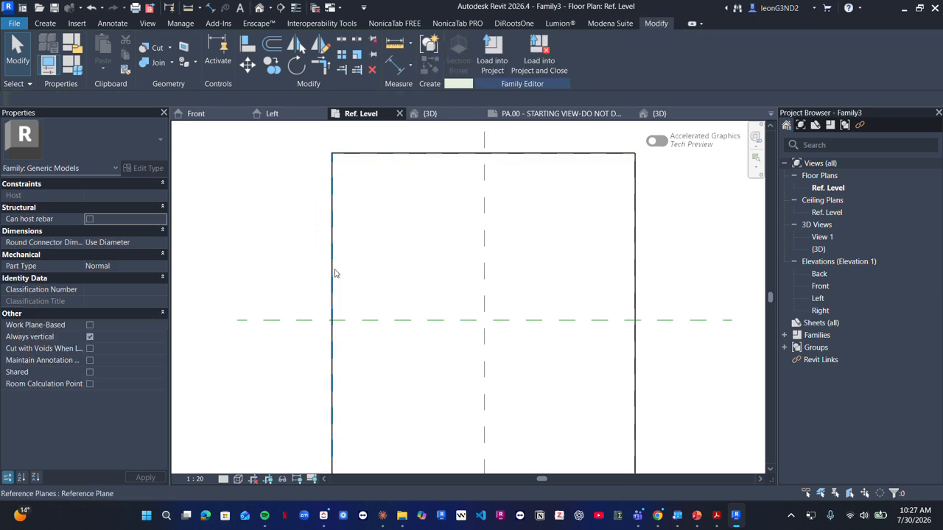
{"action": "left_click", "coordinate": [334, 272]}
{"action": "scroll", "coordinate": [332, 198], "scroll_direction": "down", "scroll_amount": 1}
{"action": "middle_click_drag", "start_coordinate": [331, 196], "coordinate": [330, 291]}
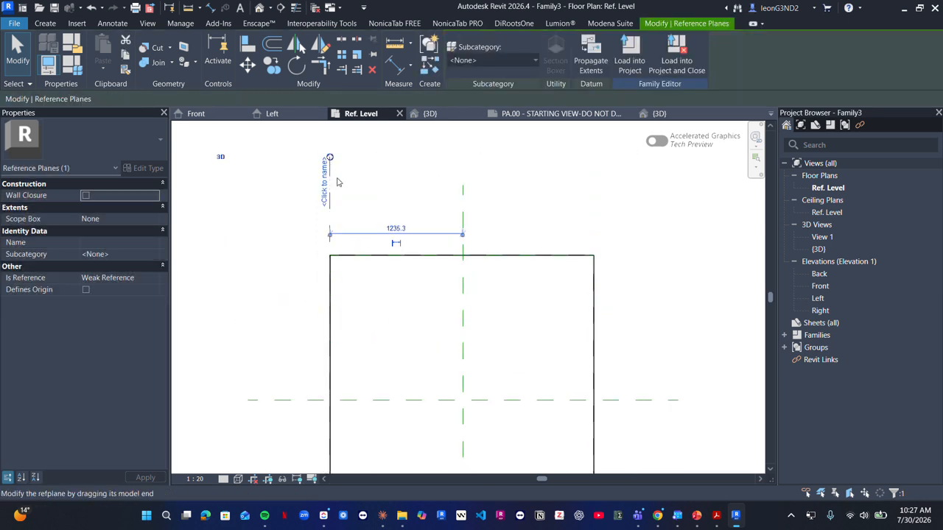
{"action": "key", "text": "Escape"}
{"action": "scroll", "coordinate": [346, 210], "scroll_direction": "down", "scroll_amount": 2}
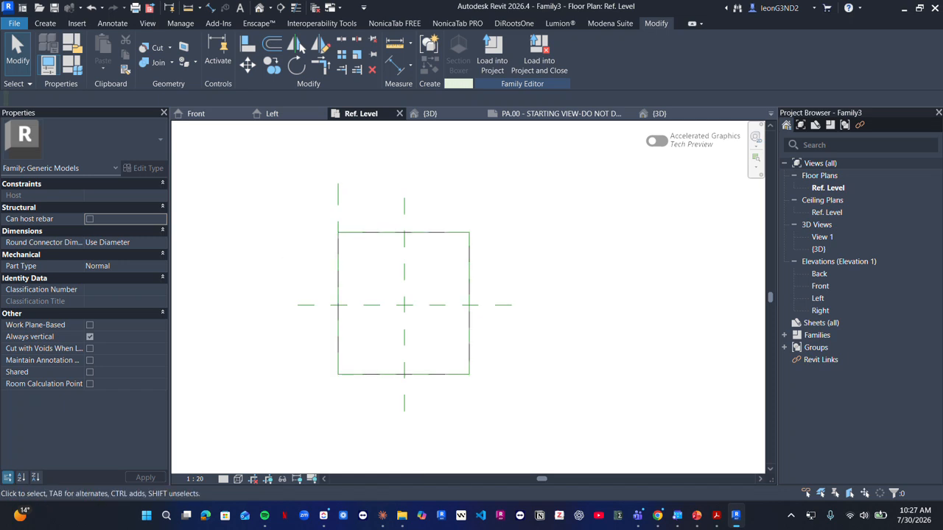
{"action": "left_click", "coordinate": [338, 214]}
{"action": "scroll", "coordinate": [341, 214], "scroll_direction": "up", "scroll_amount": 2}
{"action": "key", "text": "Escape"}
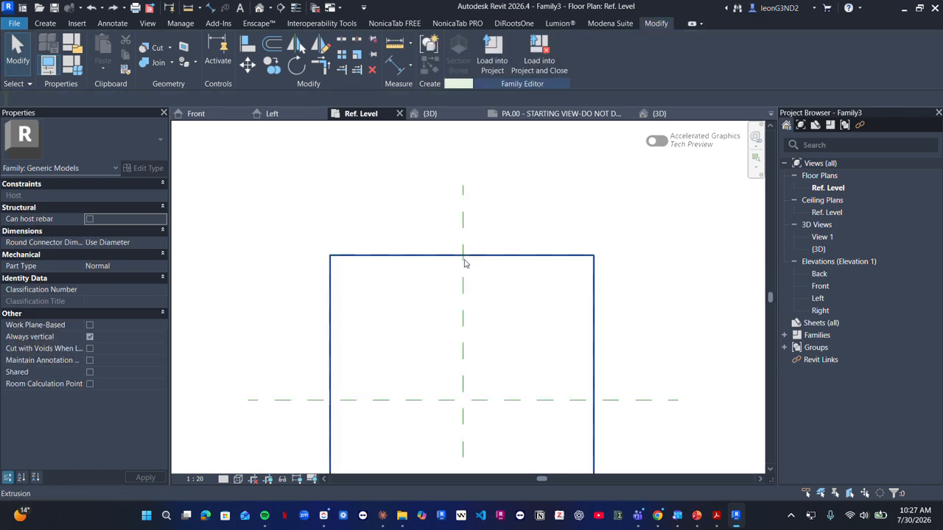
Step: Stretch the extrusion's side face in 3D beyond the lower horizontal reference plane and check it in the Ref. Level plan
{"action": "scroll", "coordinate": [488, 291], "scroll_direction": "down", "scroll_amount": 3}
{"action": "left_click", "coordinate": [488, 265]}
{"action": "scroll", "coordinate": [491, 269], "scroll_direction": "up", "scroll_amount": 1}
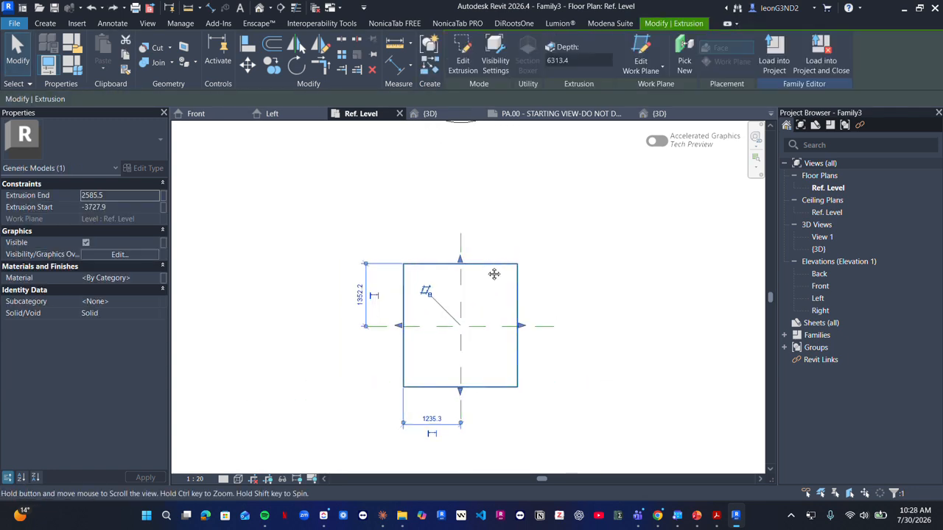
{"action": "key", "text": "Escape"}
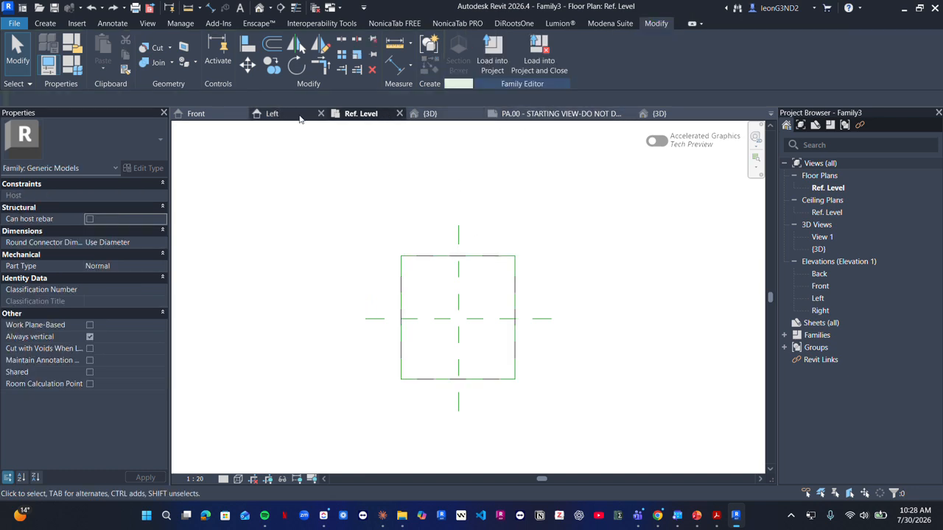
{"action": "left_click", "coordinate": [431, 118]}
{"action": "left_click", "coordinate": [455, 333]}
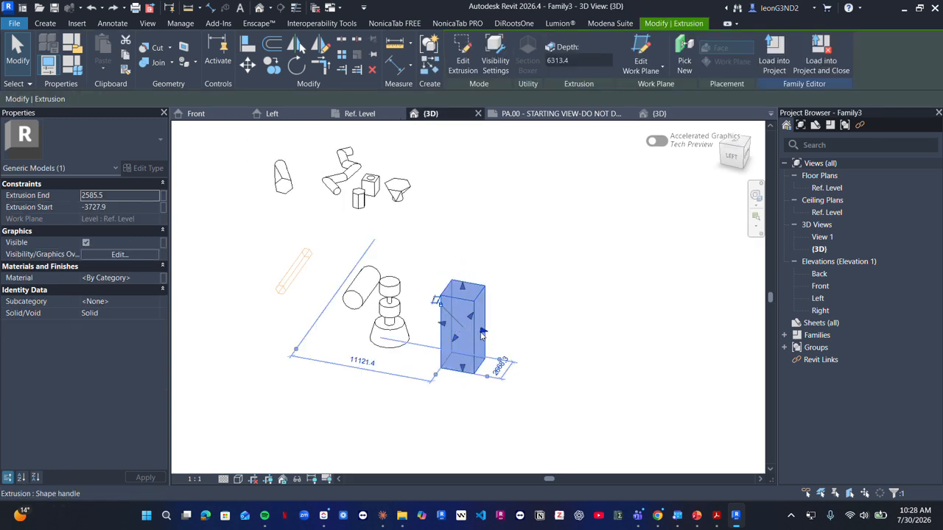
{"action": "left_click_drag", "start_coordinate": [481, 335], "coordinate": [515, 335]}
{"action": "scroll", "coordinate": [486, 324], "scroll_direction": "up", "scroll_amount": 2}
{"action": "left_click", "coordinate": [362, 114]}
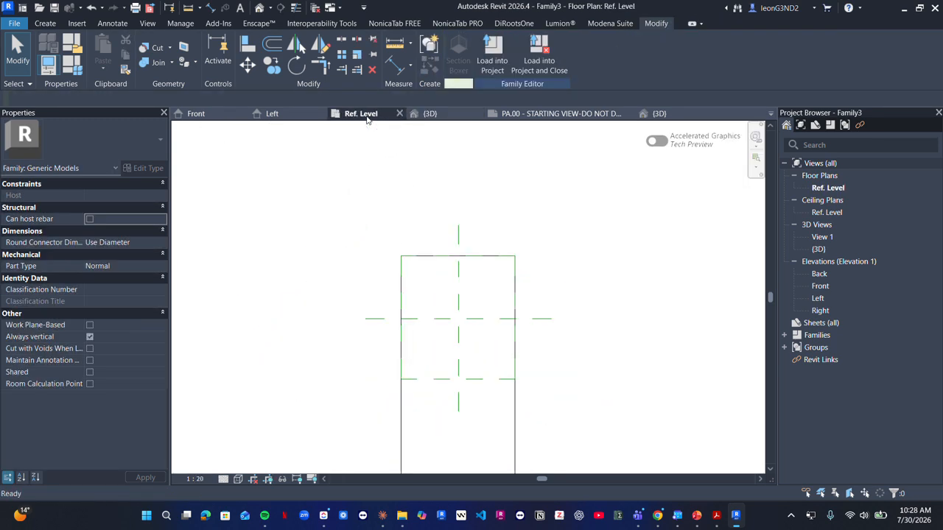
{"action": "scroll", "coordinate": [447, 247], "scroll_direction": "down", "scroll_amount": 1}
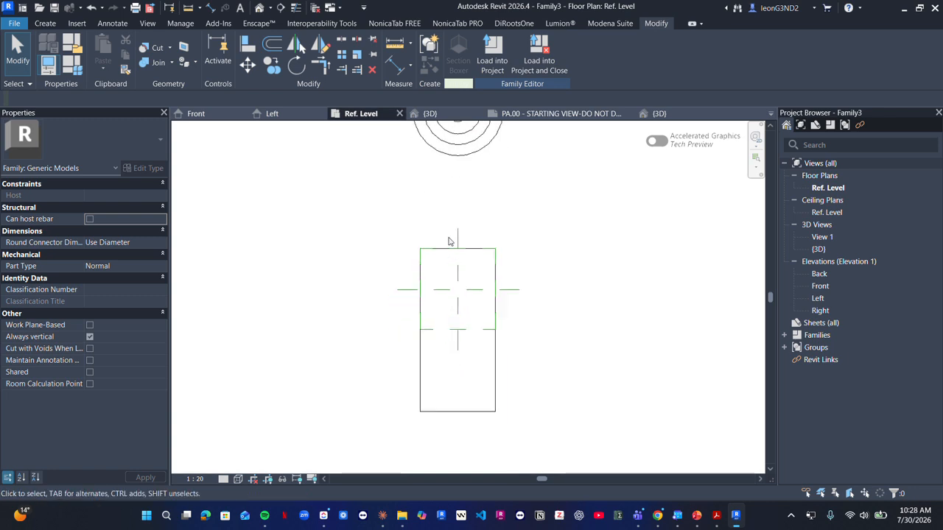
Step: Raise the extrusion's bottom face in 3D to a start of 377 and check it in the Front elevation
{"action": "left_click", "coordinate": [433, 114]}
{"action": "left_click", "coordinate": [519, 350]}
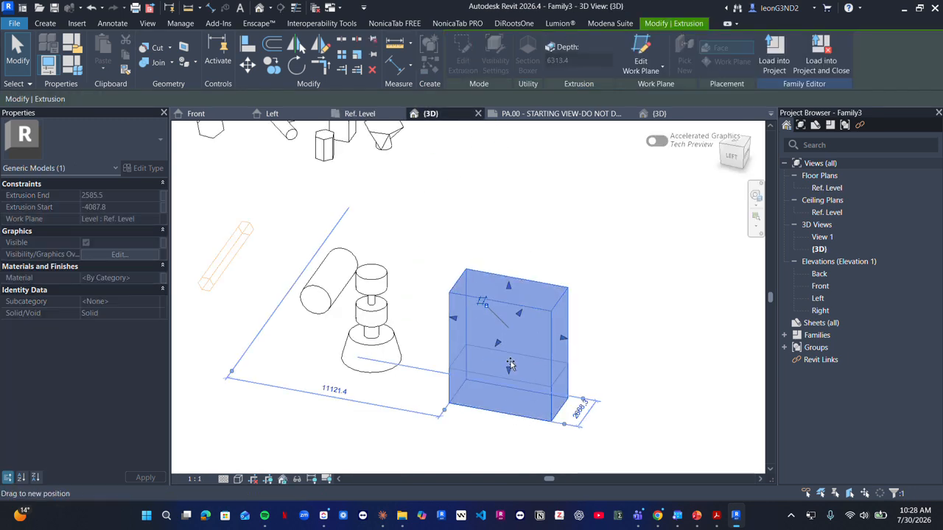
{"action": "left_click_drag", "start_coordinate": [509, 366], "coordinate": [510, 289]}
{"action": "double_click", "coordinate": [821, 285]}
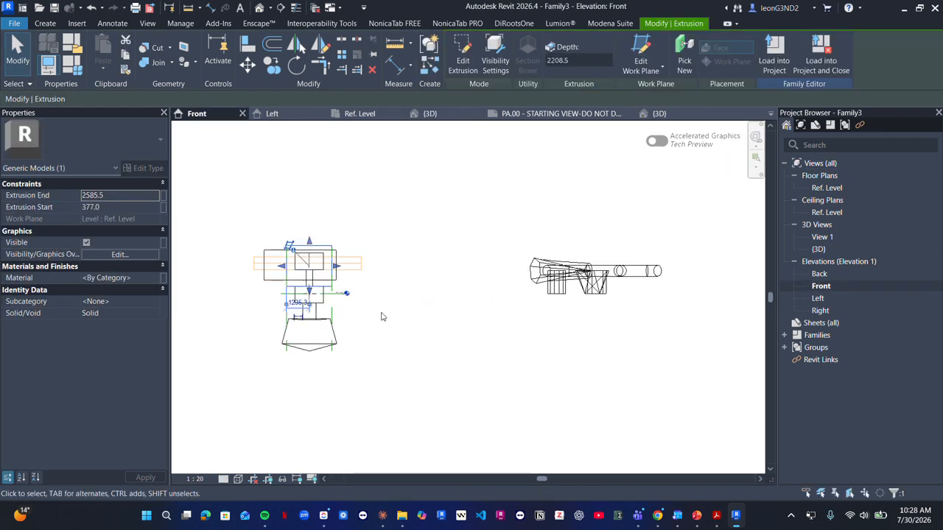
{"action": "left_click", "coordinate": [382, 317]}
{"action": "scroll", "coordinate": [379, 315], "scroll_direction": "up", "scroll_amount": 3}
{"action": "scroll", "coordinate": [376, 313], "scroll_direction": "down", "scroll_amount": 4}
{"action": "scroll", "coordinate": [372, 310], "scroll_direction": "up", "scroll_amount": 4}
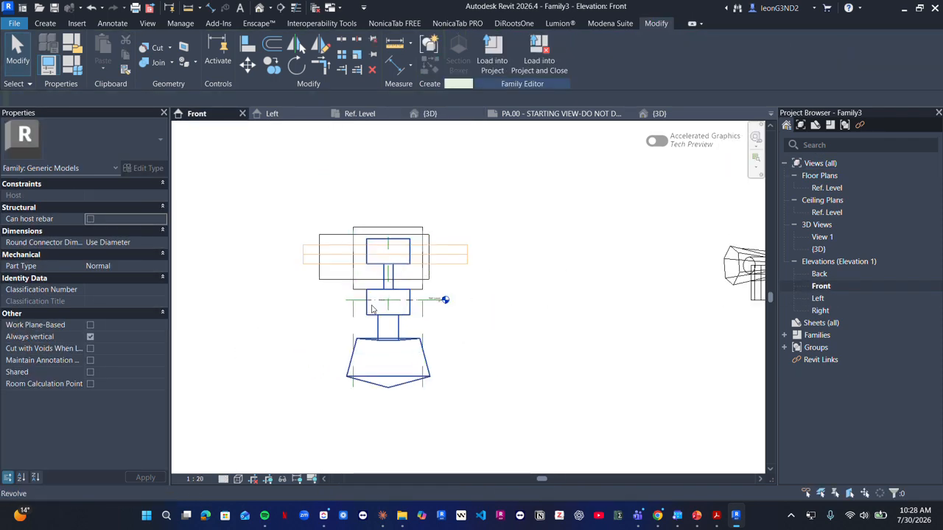
{"action": "scroll", "coordinate": [376, 302], "scroll_direction": "up", "scroll_amount": 2}
{"action": "left_click", "coordinate": [424, 160]}
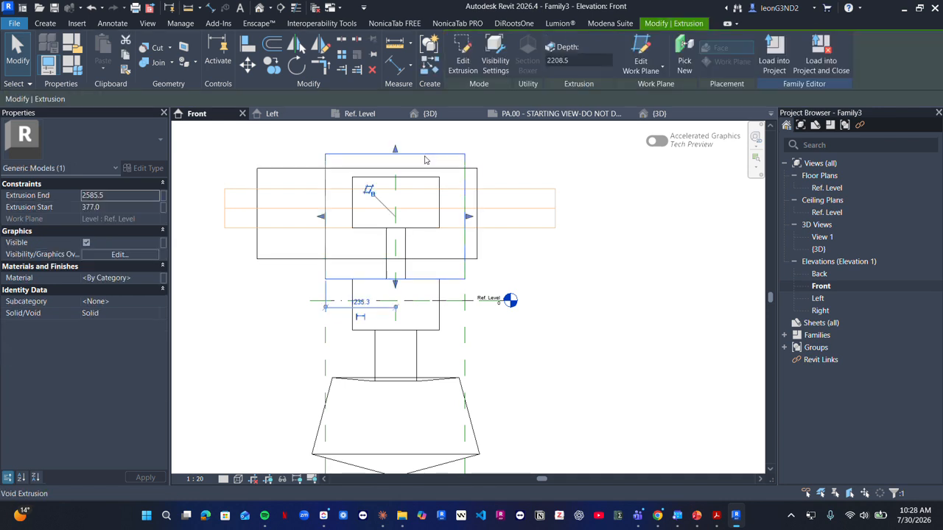
Step: Move the void extrusion, cylinder and revolved form together in the 3D view, away from the box extrusion
{"action": "left_click", "coordinate": [431, 113]}
{"action": "left_click", "coordinate": [472, 305]}
{"action": "scroll", "coordinate": [456, 304], "scroll_direction": "down", "scroll_amount": 3}
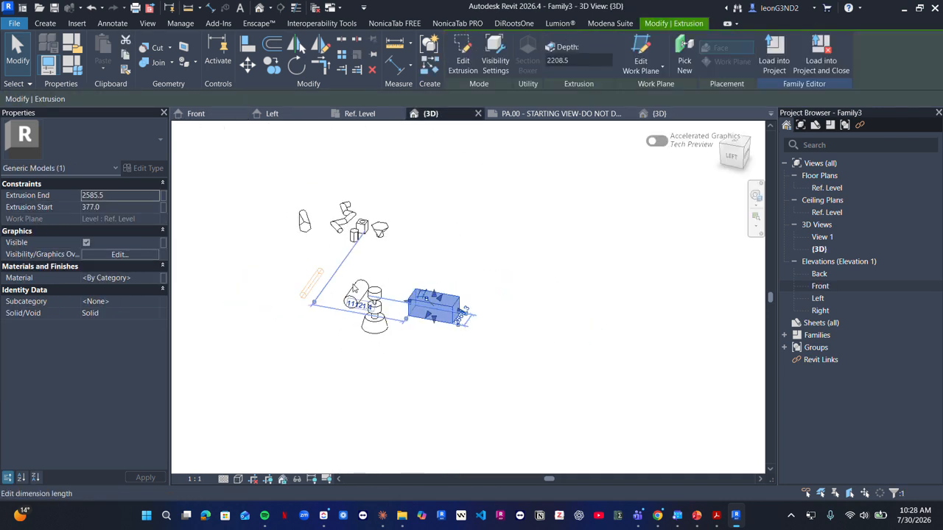
{"action": "key", "text": "Escape"}
{"action": "left_click_drag", "start_coordinate": [268, 261], "coordinate": [401, 372]}
{"action": "left_click_drag", "start_coordinate": [371, 302], "coordinate": [416, 175]}
{"action": "key", "text": "Escape"}
Step: Pull the box extrusion's lower edge up to the horizontal centre plane in the Ref. Level plan
{"action": "left_click", "coordinate": [433, 308]}
{"action": "left_click", "coordinate": [359, 113]}
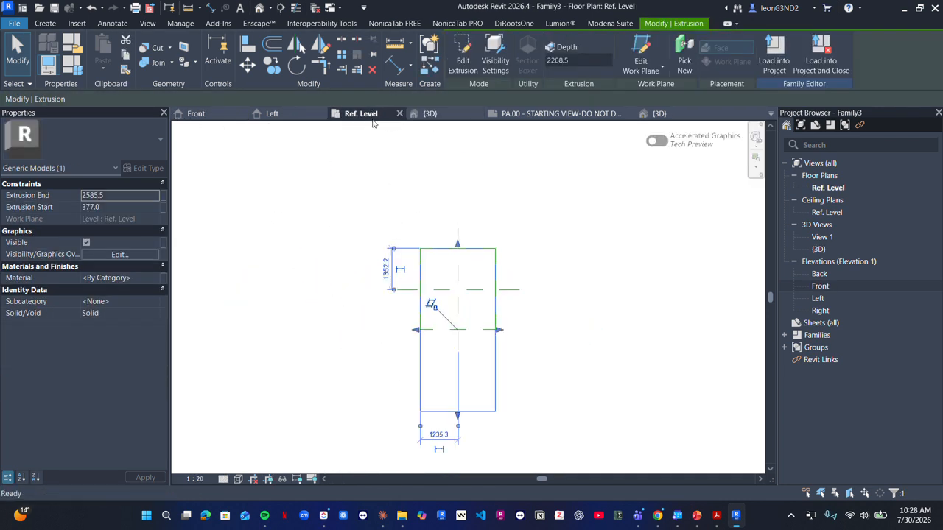
{"action": "scroll", "coordinate": [471, 322], "scroll_direction": "up", "scroll_amount": 2}
{"action": "left_click_drag", "start_coordinate": [461, 450], "coordinate": [450, 377]}
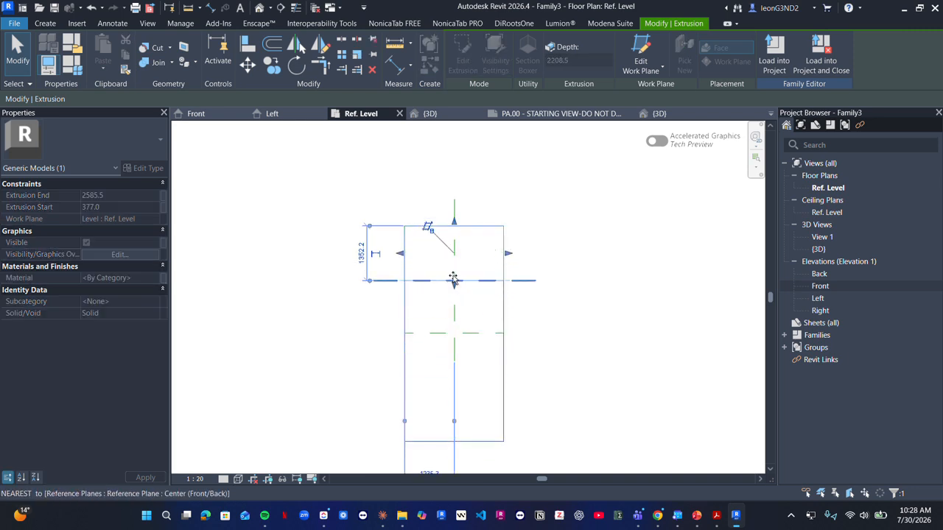
{"action": "left_click_drag", "start_coordinate": [453, 278], "coordinate": [453, 280]}
{"action": "scroll", "coordinate": [453, 295], "scroll_direction": "down", "scroll_amount": 3}
{"action": "scroll", "coordinate": [427, 265], "scroll_direction": "up", "scroll_amount": 3}
{"action": "key", "text": "Escape"}
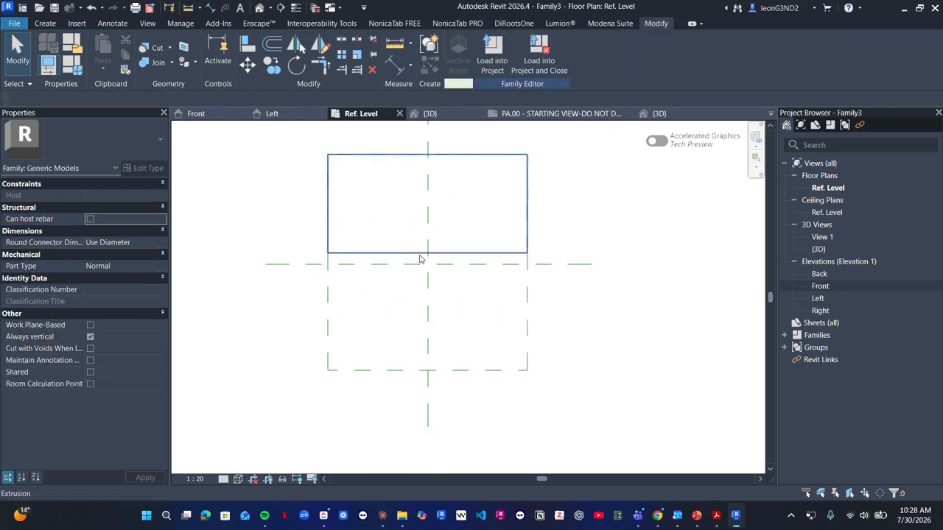
{"action": "left_click", "coordinate": [420, 254]}
{"action": "key", "text": "Escape"}
{"action": "scroll", "coordinate": [471, 312], "scroll_direction": "down", "scroll_amount": 2}
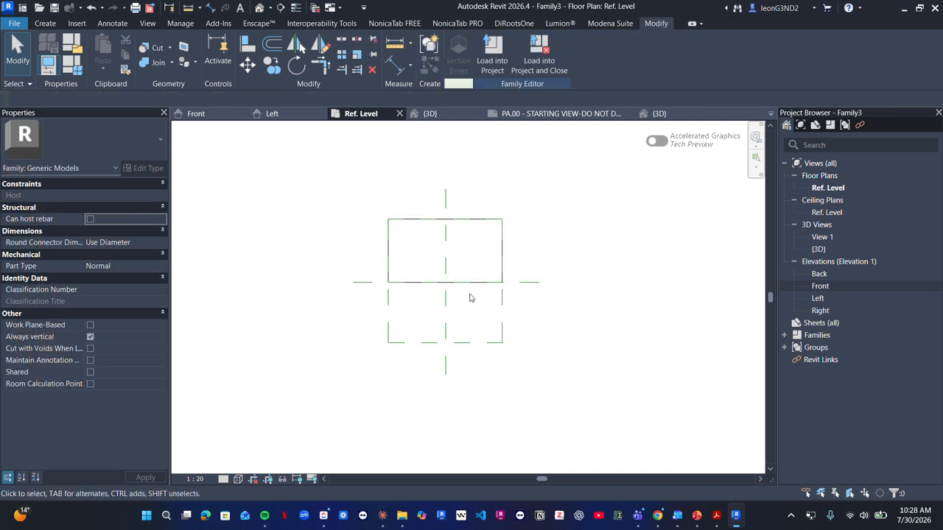
Step: Lower the extrusion's upper edge to 900 above the centre plane and return it to the upper reference plane
{"action": "left_click", "coordinate": [451, 228]}
{"action": "left_click_drag", "start_coordinate": [446, 219], "coordinate": [445, 240]}
{"action": "scroll", "coordinate": [352, 264], "scroll_direction": "up", "scroll_amount": 3}
{"action": "scroll", "coordinate": [370, 266], "scroll_direction": "down", "scroll_amount": 1}
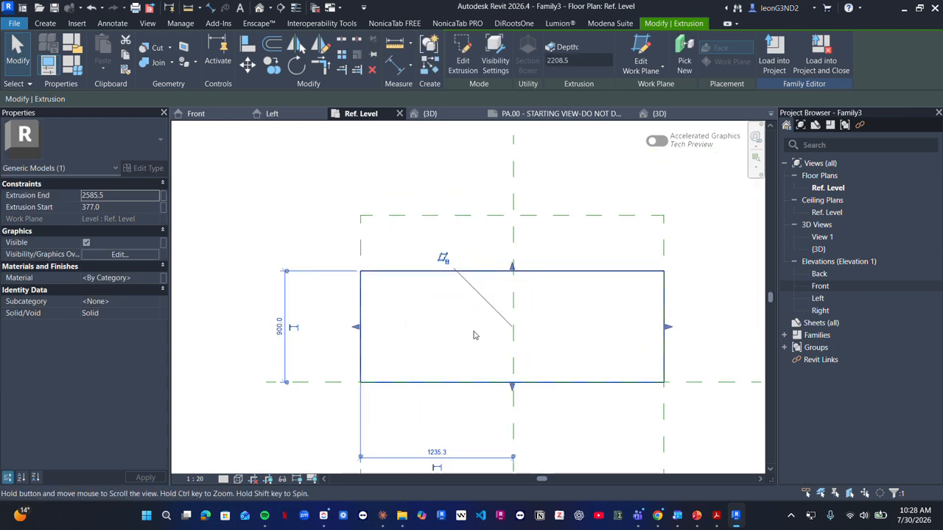
{"action": "left_click_drag", "start_coordinate": [510, 263], "coordinate": [513, 231]}
{"action": "left_click", "coordinate": [483, 287]}
{"action": "scroll", "coordinate": [483, 287], "scroll_direction": "down", "scroll_amount": 1}
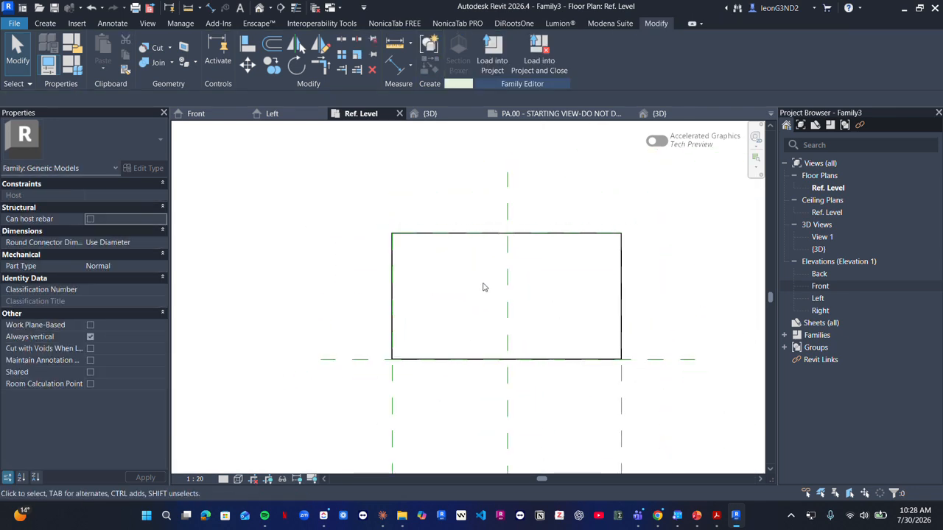
Step: In the Left elevation, align the extrusion's base with the Ref. Level and lower its top to an end of 1648.2
{"action": "left_click", "coordinate": [431, 114]}
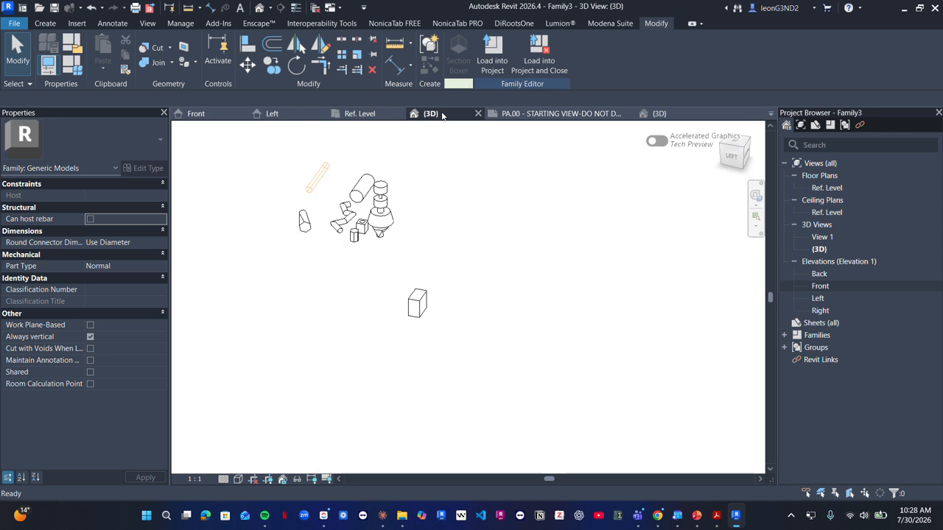
{"action": "left_click", "coordinate": [361, 114]}
{"action": "left_click", "coordinate": [820, 286]}
{"action": "double_click", "coordinate": [819, 298]}
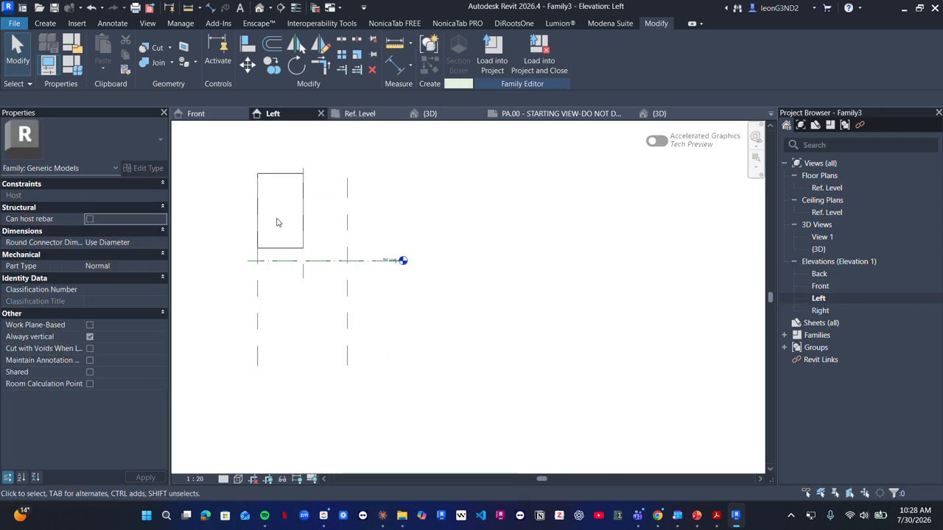
{"action": "scroll", "coordinate": [280, 216], "scroll_direction": "up", "scroll_amount": 3}
{"action": "left_click", "coordinate": [309, 273]}
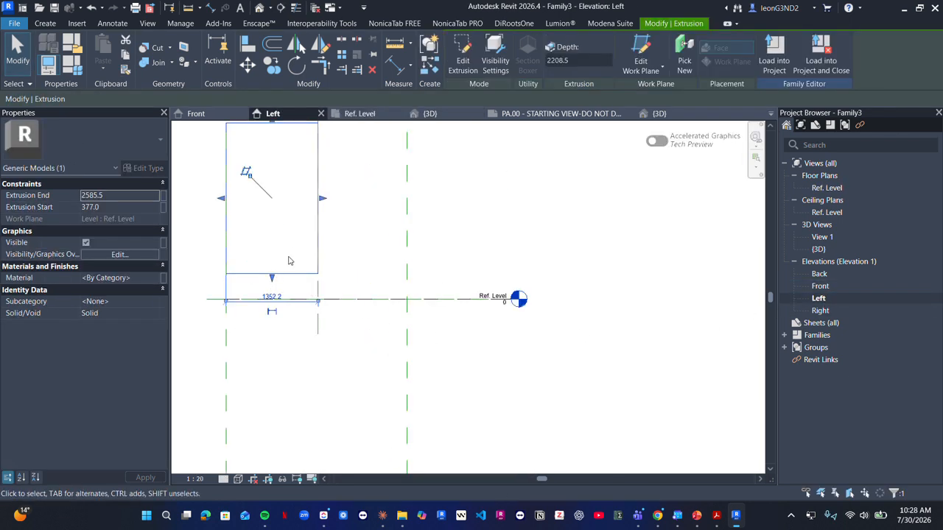
{"action": "left_click_drag", "start_coordinate": [272, 277], "coordinate": [271, 299]}
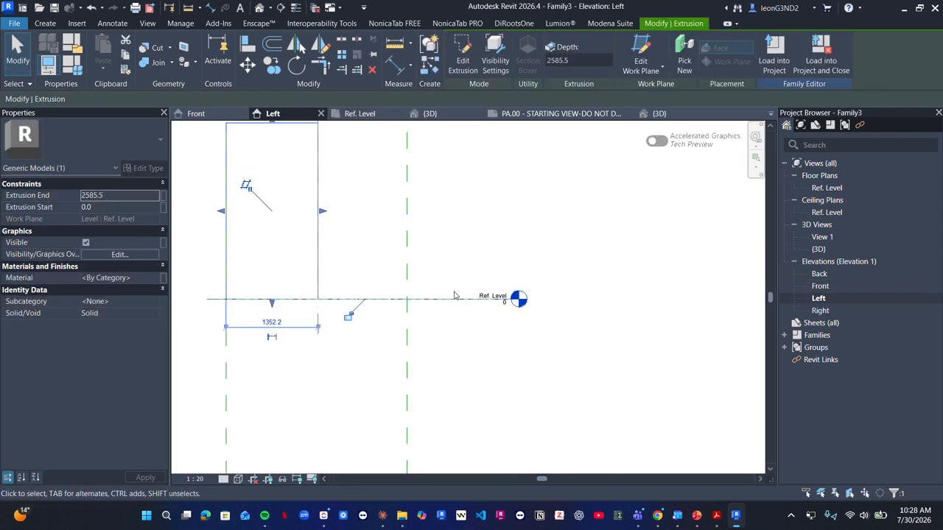
{"action": "scroll", "coordinate": [354, 225], "scroll_direction": "down", "scroll_amount": 1}
{"action": "left_click_drag", "start_coordinate": [315, 140], "coordinate": [314, 193]}
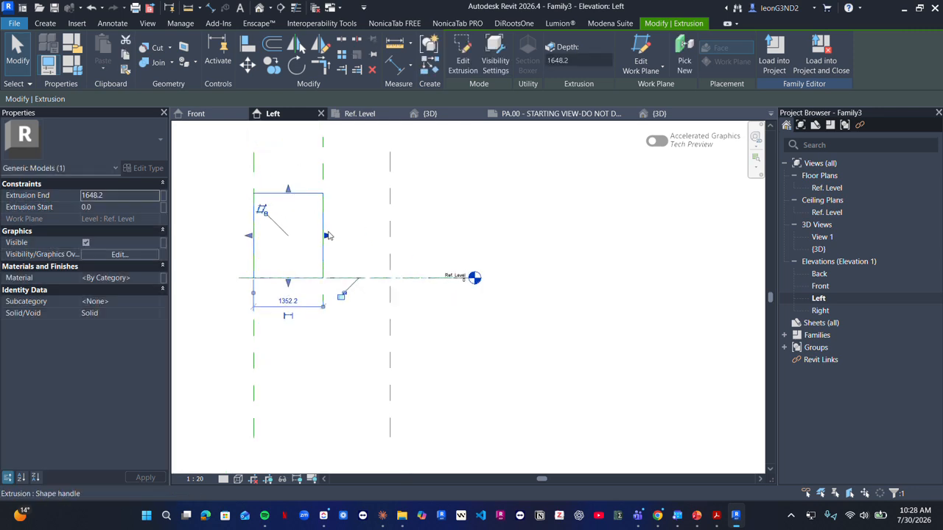
Step: Stretch the extrusion's side across the centre plane to the far reference plane and view it in plan and 3D
{"action": "left_click_drag", "start_coordinate": [329, 236], "coordinate": [392, 243]}
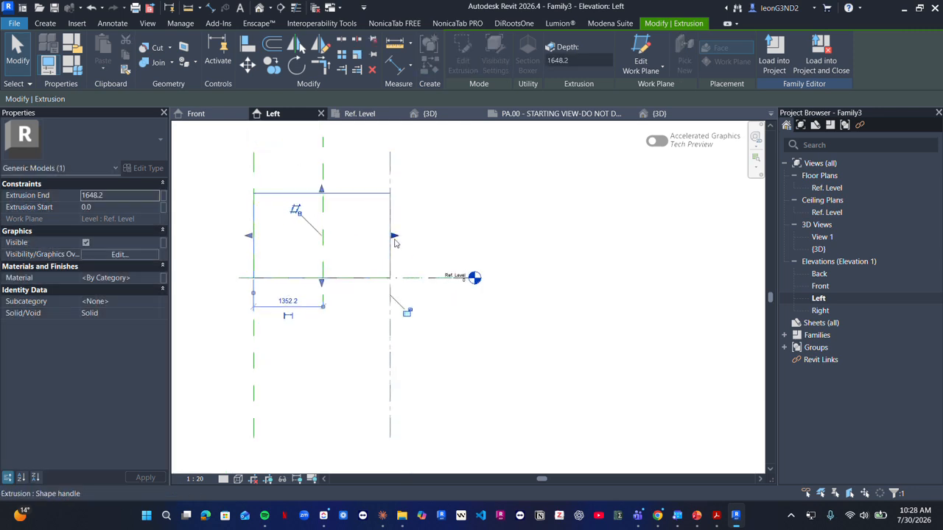
{"action": "left_click", "coordinate": [368, 115]}
{"action": "scroll", "coordinate": [475, 274], "scroll_direction": "down", "scroll_amount": 3}
{"action": "left_click", "coordinate": [430, 113]}
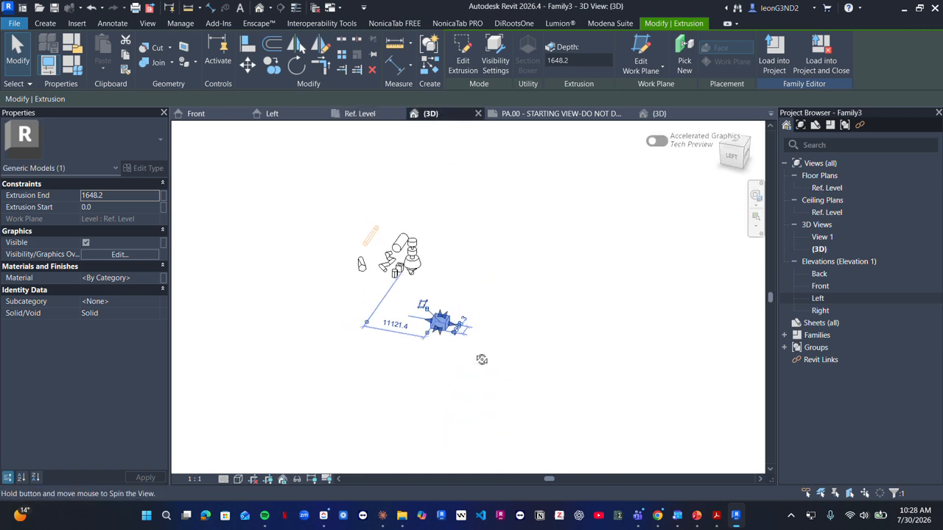
Step: Examine the stretched box extrusion up close in the 3D view
{"action": "key", "text": "Escape"}
{"action": "scroll", "coordinate": [430, 315], "scroll_direction": "up", "scroll_amount": 2}
{"action": "scroll", "coordinate": [429, 315], "scroll_direction": "up", "scroll_amount": 1}
{"action": "left_click", "coordinate": [438, 302]}
{"action": "left_click_drag", "start_coordinate": [460, 313], "coordinate": [528, 335]}
{"action": "scroll", "coordinate": [527, 350], "scroll_direction": "up", "scroll_amount": 2}
{"action": "key", "text": "Escape"}
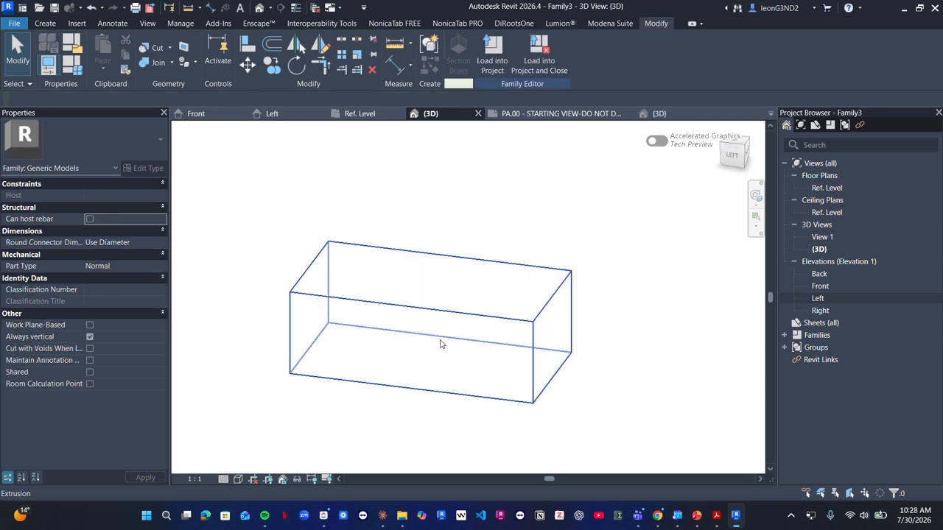
{"action": "left_click", "coordinate": [42, 24]}
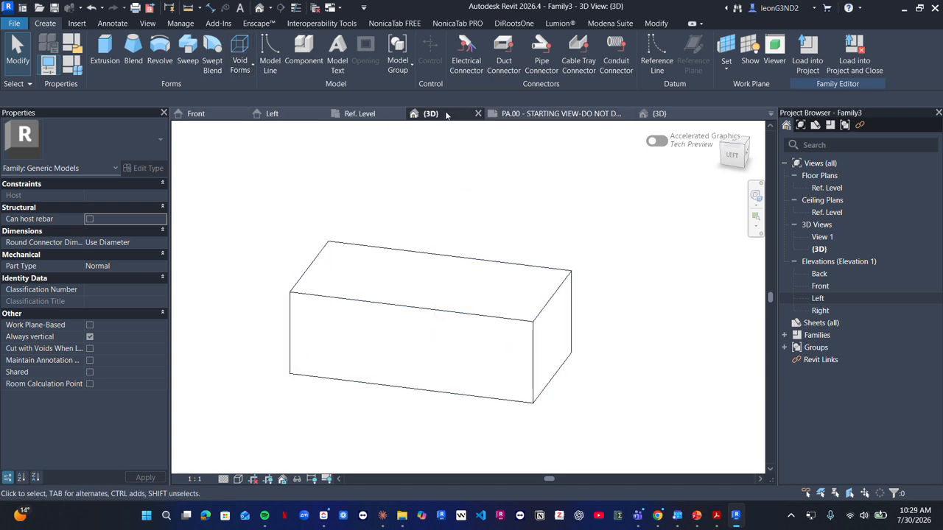
Step: In the Ref. Level plan, extend the right-hand vertical reference plane well beyond both ends of the box extrusion
{"action": "left_click", "coordinate": [361, 113]}
{"action": "scroll", "coordinate": [488, 385], "scroll_direction": "up", "scroll_amount": 3}
{"action": "scroll", "coordinate": [490, 326], "scroll_direction": "down", "scroll_amount": 2}
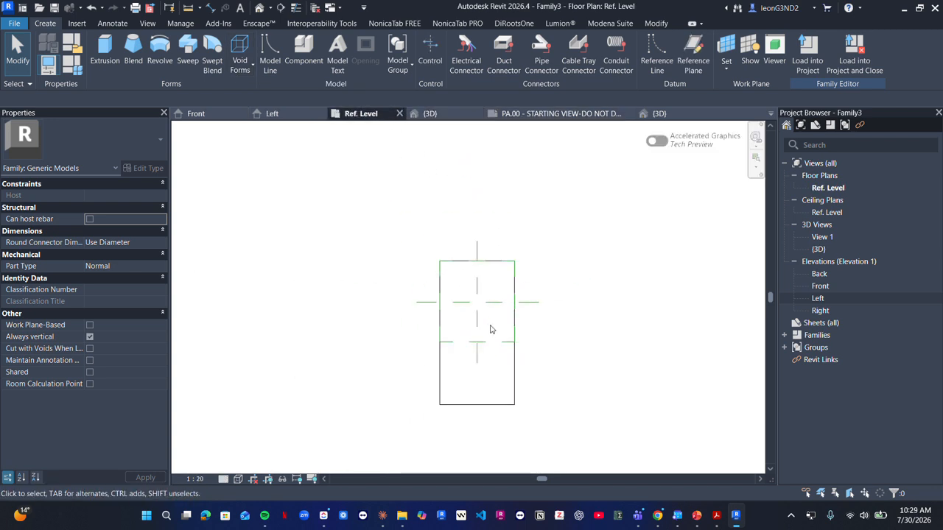
{"action": "left_click", "coordinate": [511, 279]}
{"action": "left_click_drag", "start_coordinate": [511, 269], "coordinate": [511, 208]}
{"action": "left_click_drag", "start_coordinate": [511, 343], "coordinate": [511, 454]}
Step: Extend the left-hand vertical reference plane beyond both ends of the box extrusion to match the opposite plane
{"action": "left_click", "coordinate": [446, 273]}
{"action": "left_click_drag", "start_coordinate": [446, 270], "coordinate": [446, 215]}
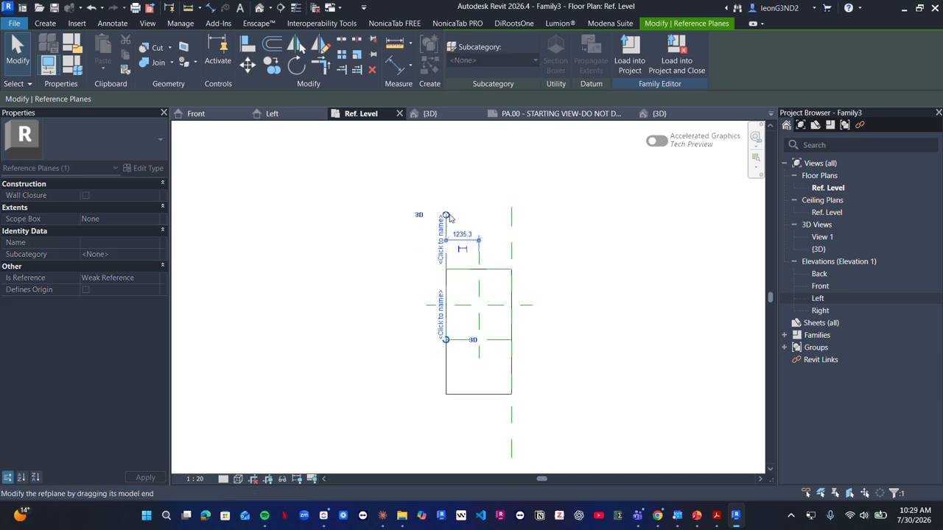
{"action": "key", "text": "Escape"}
{"action": "left_click", "coordinate": [445, 339]}
{"action": "left_click_drag", "start_coordinate": [445, 339], "coordinate": [445, 455]}
{"action": "key", "text": "Escape"}
Step: Place an aligned dimension string across the left, centre and right vertical reference planes and make its two segments equal
{"action": "key", "text": "i"}
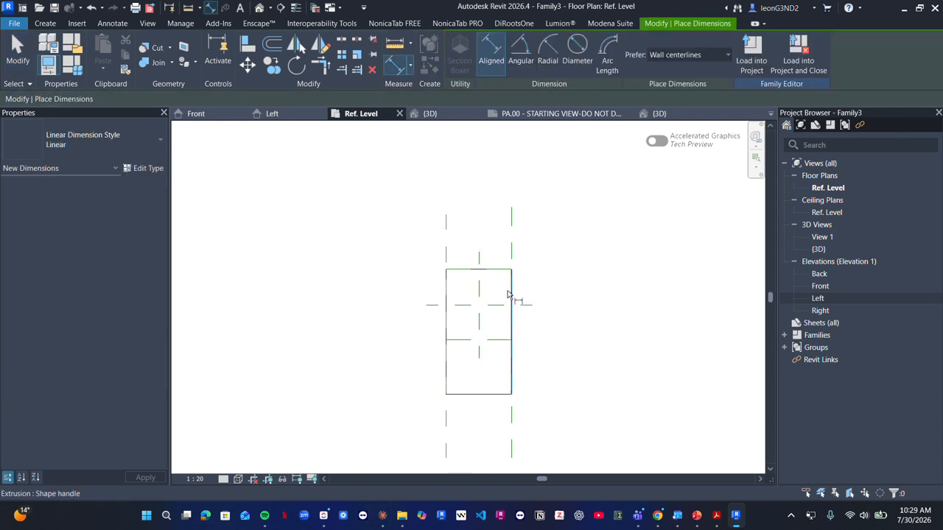
{"action": "scroll", "coordinate": [510, 291], "scroll_direction": "up", "scroll_amount": 3}
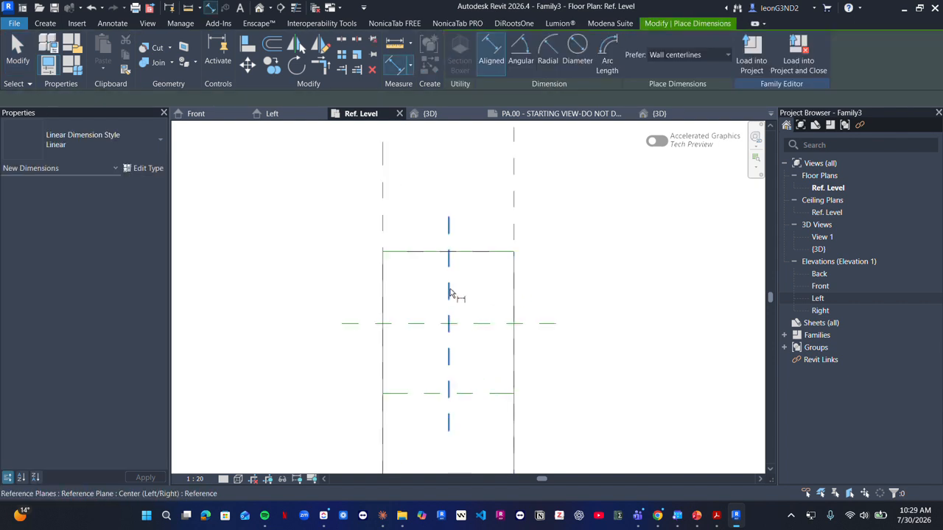
{"action": "left_click", "coordinate": [394, 303]}
{"action": "left_click", "coordinate": [418, 197]}
{"action": "scroll", "coordinate": [423, 195], "scroll_direction": "up", "scroll_amount": 2}
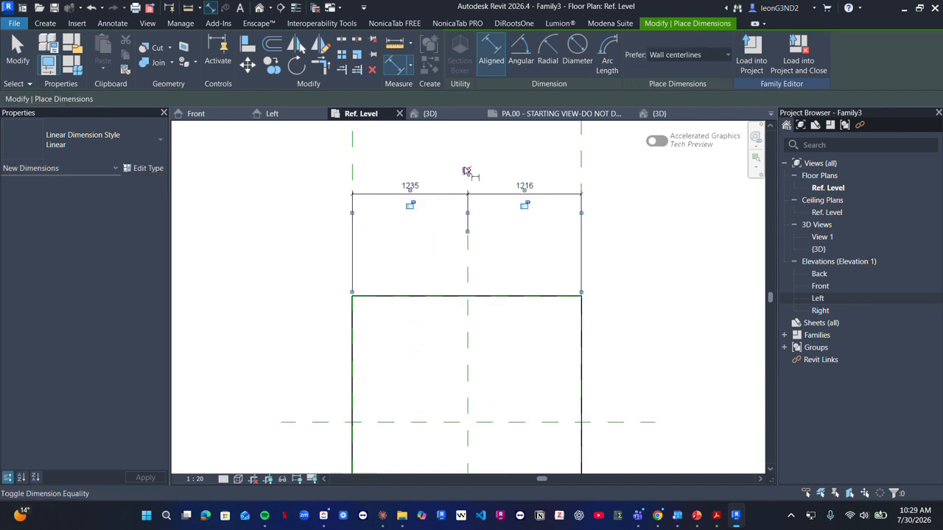
{"action": "scroll", "coordinate": [467, 172], "scroll_direction": "down", "scroll_amount": 3}
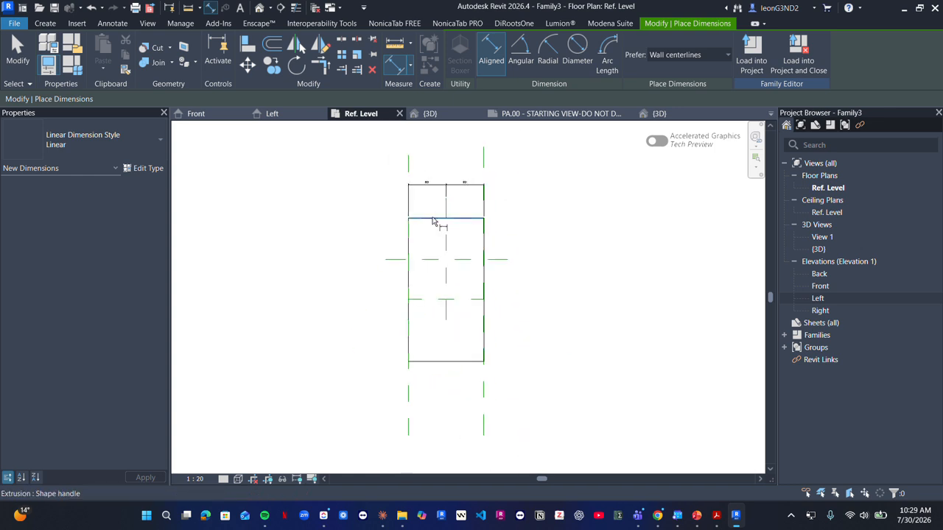
Step: Place an aligned dimension string beside the box from its upper edge through the lower horizontal reference plane to its lower edge
{"action": "left_click", "coordinate": [433, 218]}
{"action": "left_click", "coordinate": [436, 362]}
{"action": "left_click", "coordinate": [435, 271]}
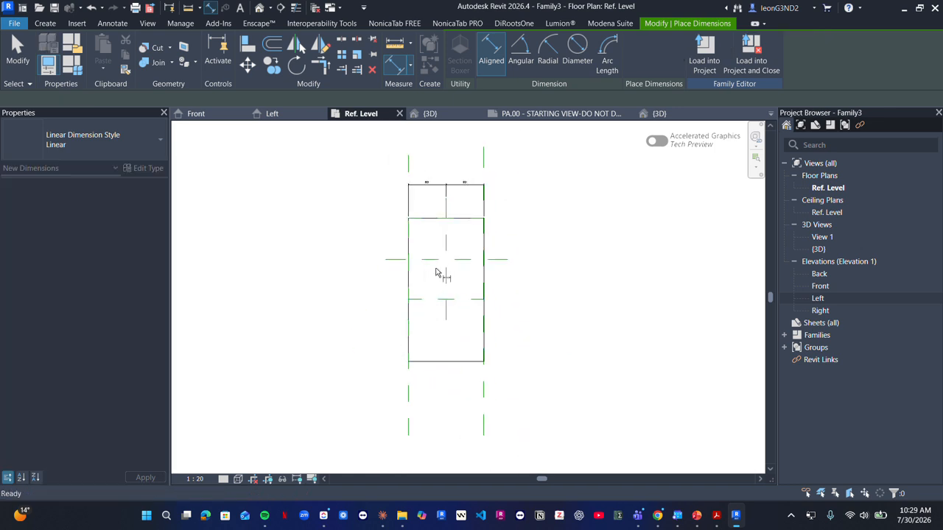
{"action": "left_click", "coordinate": [437, 219]}
{"action": "left_click", "coordinate": [432, 299]}
{"action": "left_click", "coordinate": [433, 361]}
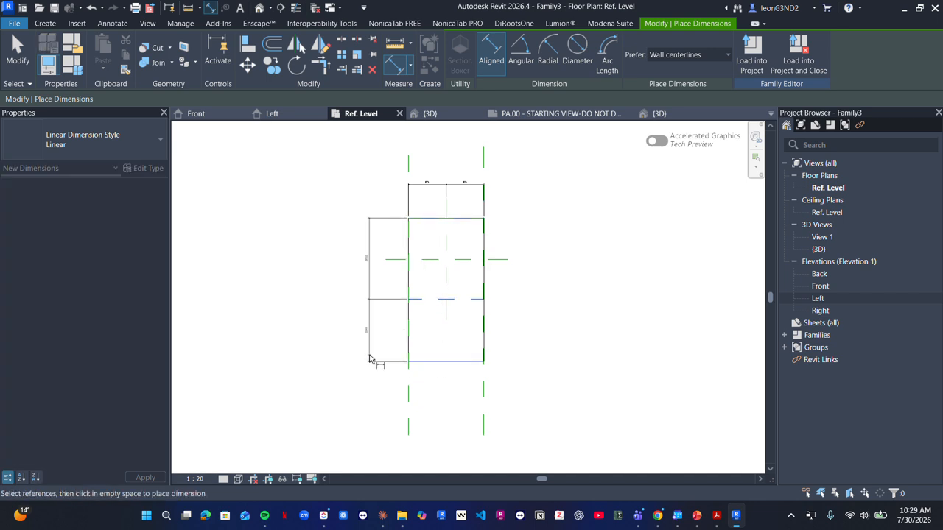
{"action": "left_click", "coordinate": [370, 359]}
{"action": "key", "text": "Escape"}
{"action": "scroll", "coordinate": [422, 252], "scroll_direction": "up", "scroll_amount": 2}
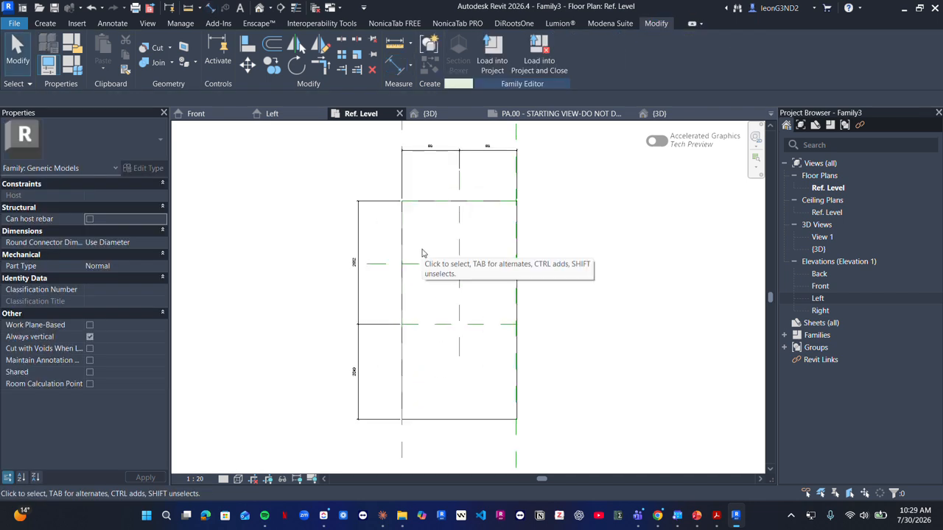
{"action": "scroll", "coordinate": [422, 252], "scroll_direction": "up", "scroll_amount": 2}
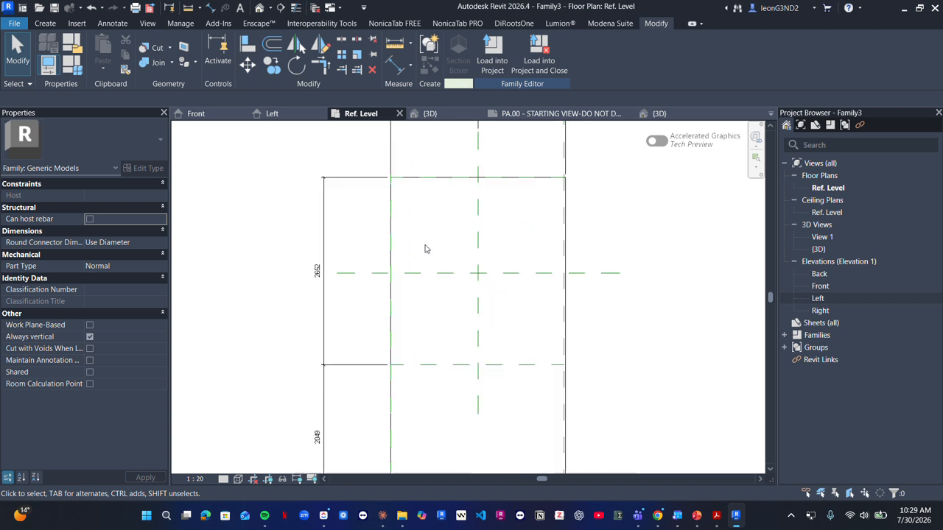
{"action": "scroll", "coordinate": [422, 248], "scroll_direction": "down", "scroll_amount": 3}
Step: Check the extrusion in the Front elevation, and orient the 3D view straight onto the box's Left face
{"action": "double_click", "coordinate": [813, 286]}
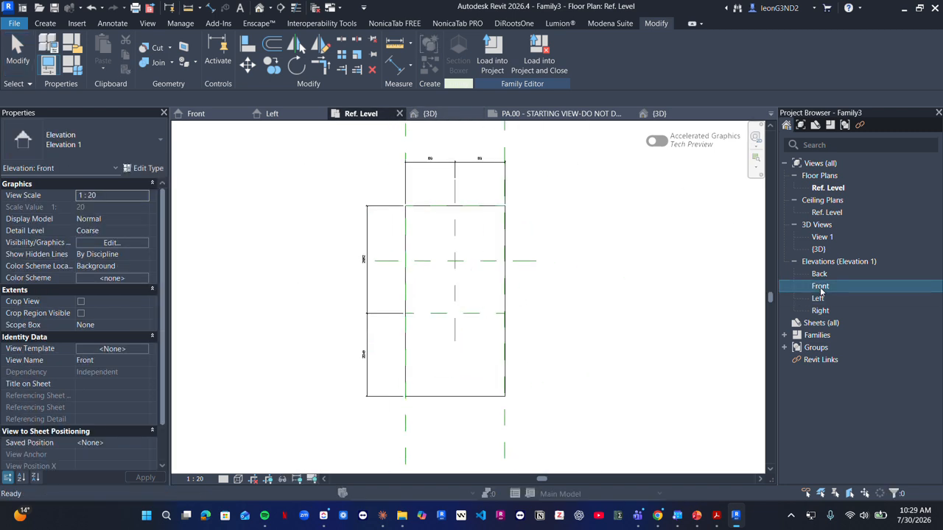
{"action": "left_click", "coordinate": [441, 238]}
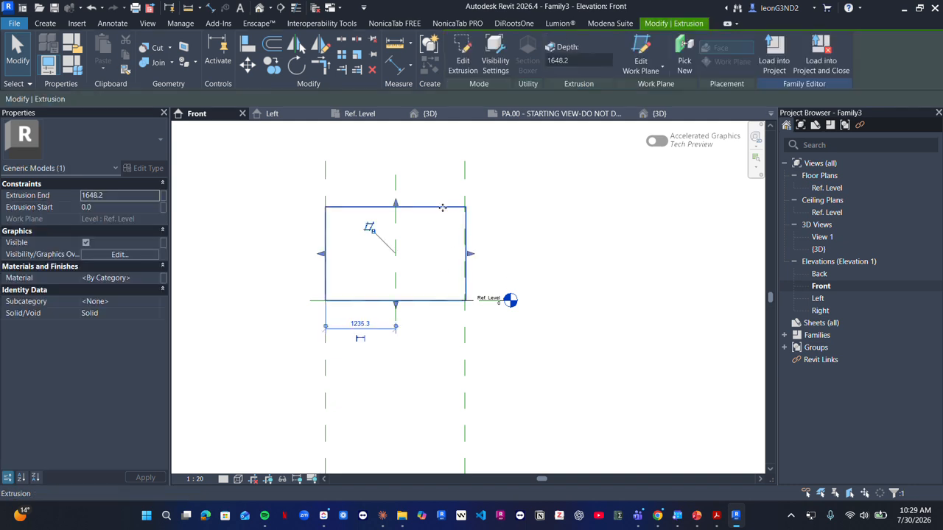
{"action": "left_click", "coordinate": [430, 113]}
{"action": "key", "text": "Escape"}
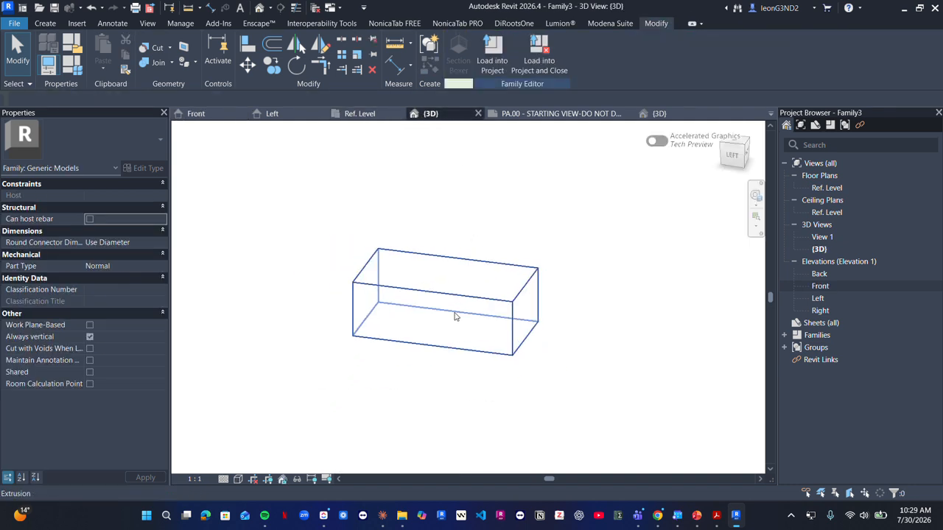
{"action": "left_click", "coordinate": [734, 159]}
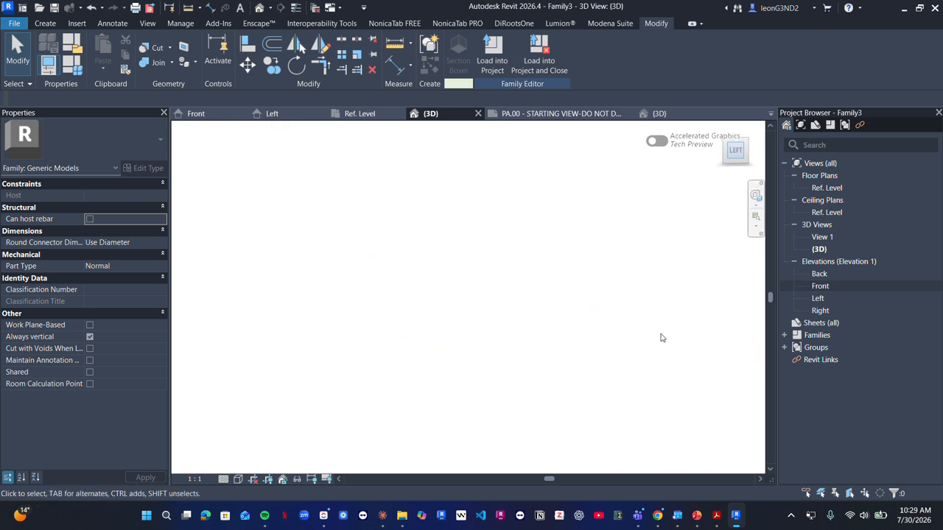
{"action": "left_click", "coordinate": [740, 154]}
{"action": "scroll", "coordinate": [584, 353], "scroll_direction": "up", "scroll_amount": 4}
{"action": "middle_click_drag", "start_coordinate": [607, 384], "coordinate": [318, 261]}
{"action": "middle_click_drag", "start_coordinate": [395, 354], "coordinate": [421, 307]}
{"action": "scroll", "coordinate": [424, 313], "scroll_direction": "up", "scroll_amount": 2}
{"action": "scroll", "coordinate": [403, 291], "scroll_direction": "up", "scroll_amount": 2}
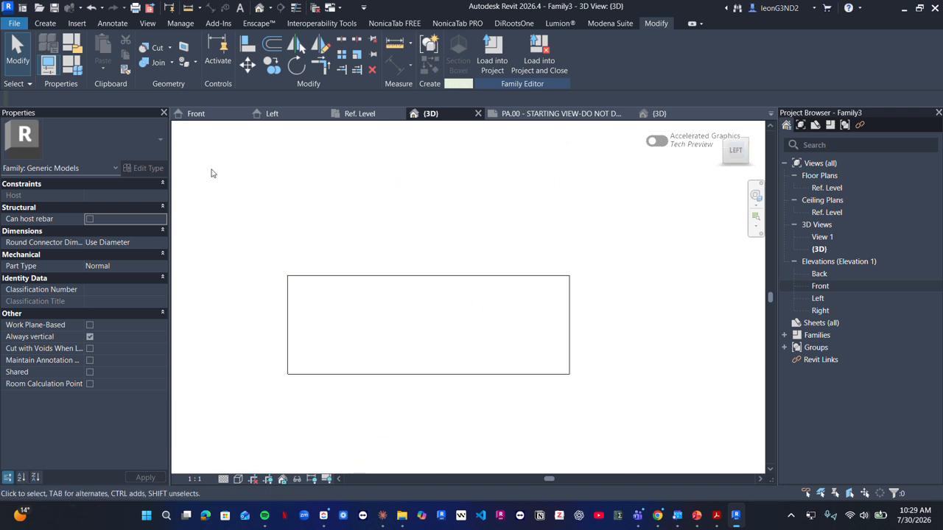
Step: Start a void extrusion and pick the box's left face as its work plane
{"action": "left_click", "coordinate": [45, 23]}
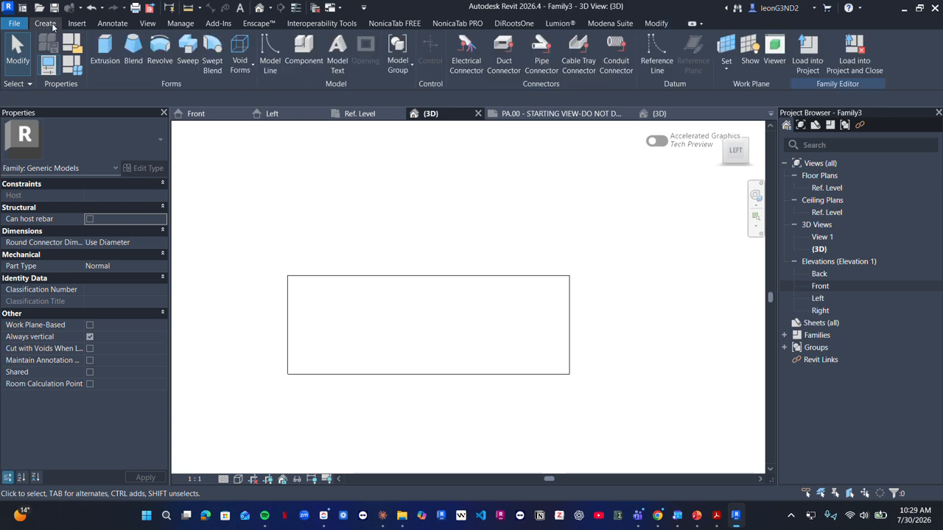
{"action": "left_click", "coordinate": [246, 67]}
{"action": "left_click", "coordinate": [264, 90]}
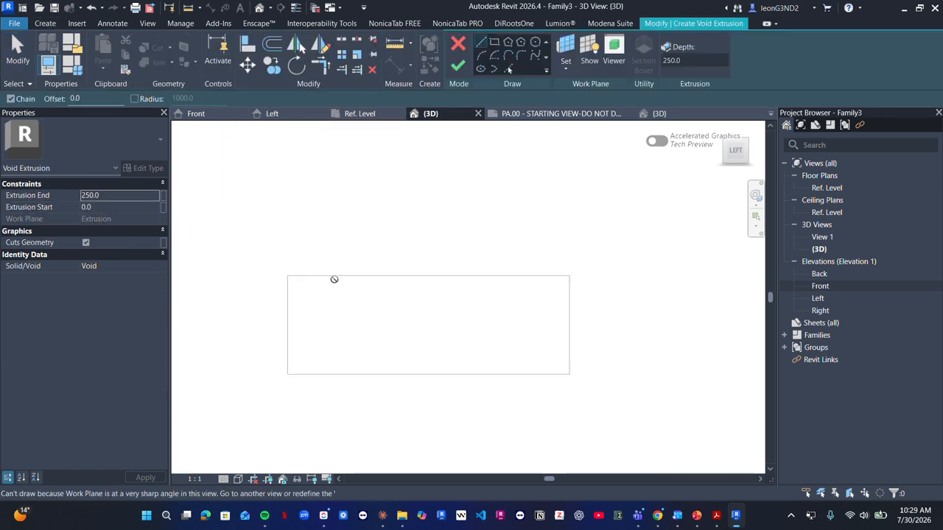
{"action": "left_click", "coordinate": [567, 66]}
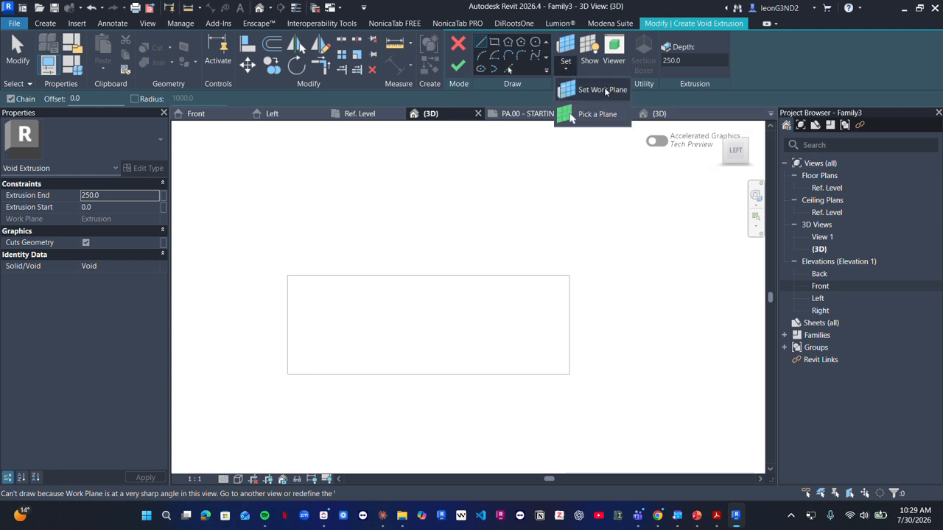
{"action": "left_click", "coordinate": [604, 92]}
{"action": "left_click", "coordinate": [439, 328]}
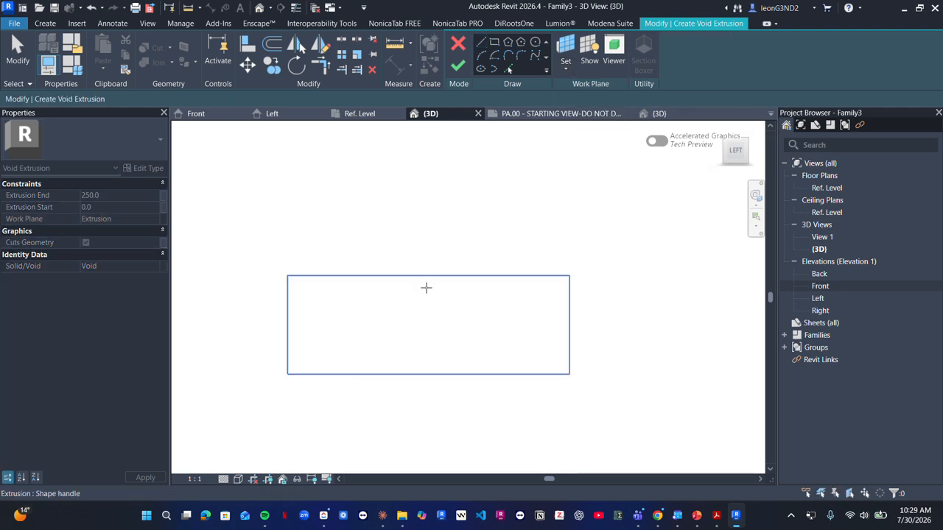
{"action": "left_click", "coordinate": [567, 67]}
{"action": "left_click", "coordinate": [583, 120]}
{"action": "left_click", "coordinate": [458, 285]}
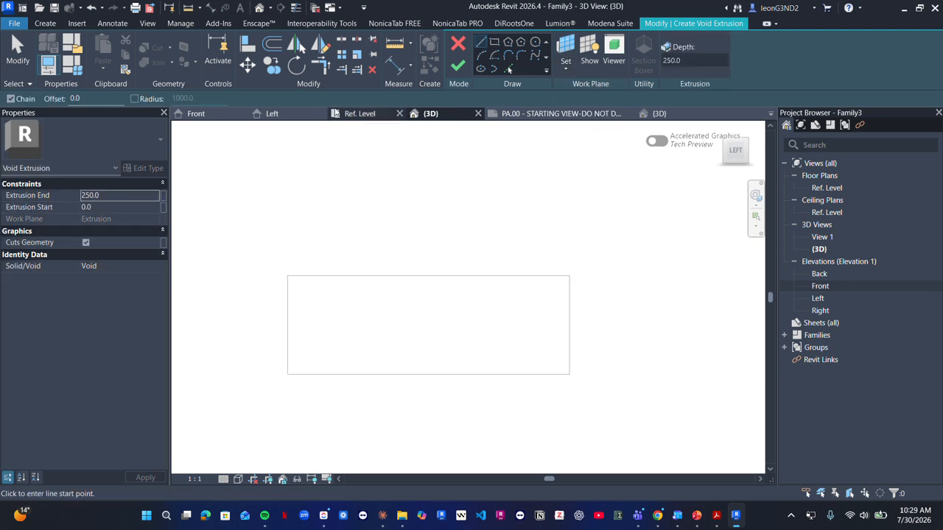
{"action": "left_click", "coordinate": [45, 22]}
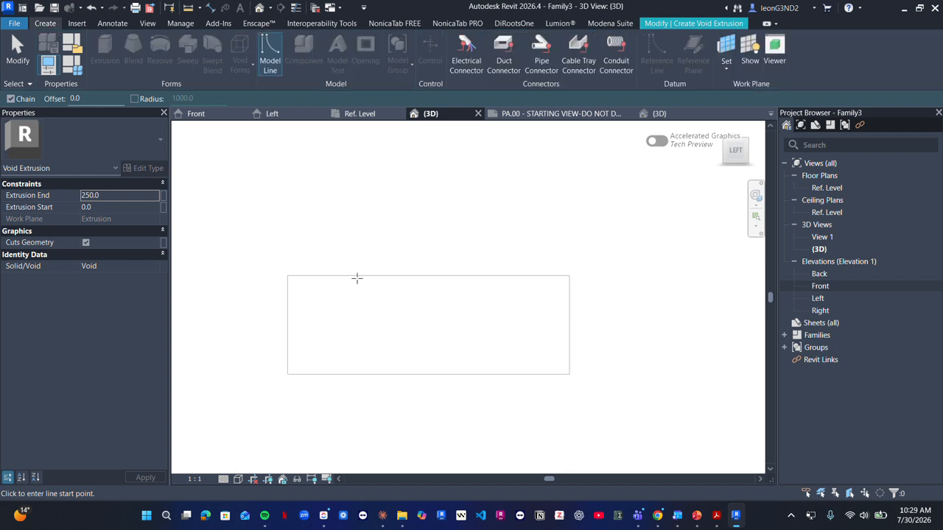
{"action": "left_click", "coordinate": [693, 23]}
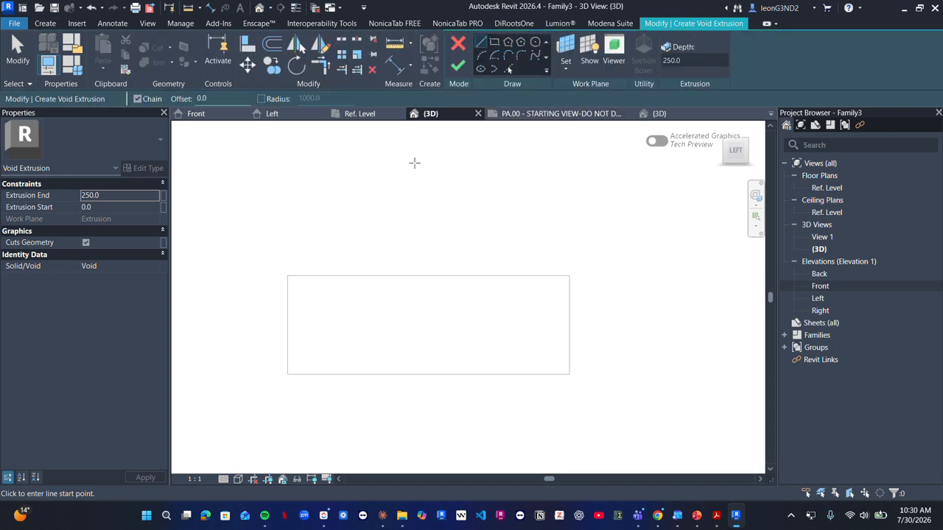
Step: Sketch a closed rectangular void profile about 800 deep along the face's upper edge, inset from both ends
{"action": "left_click", "coordinate": [317, 279]}
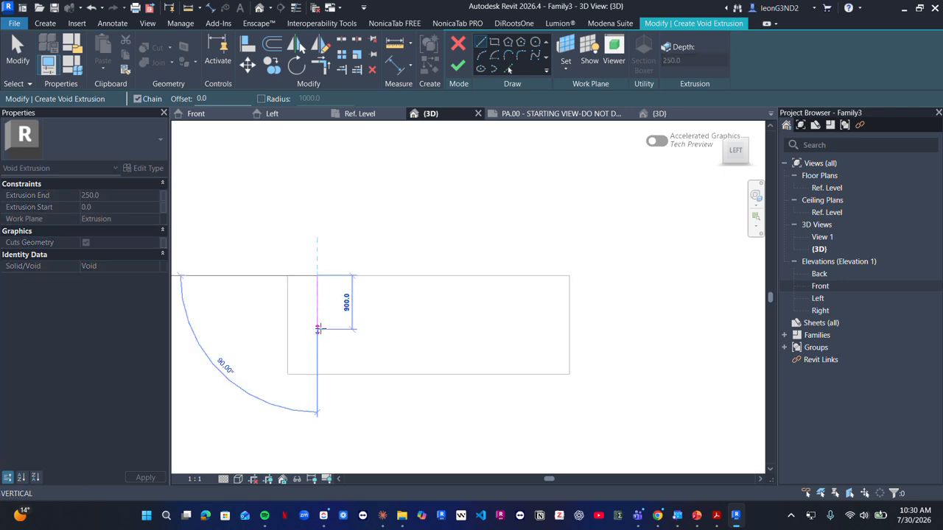
{"action": "left_click", "coordinate": [317, 322]}
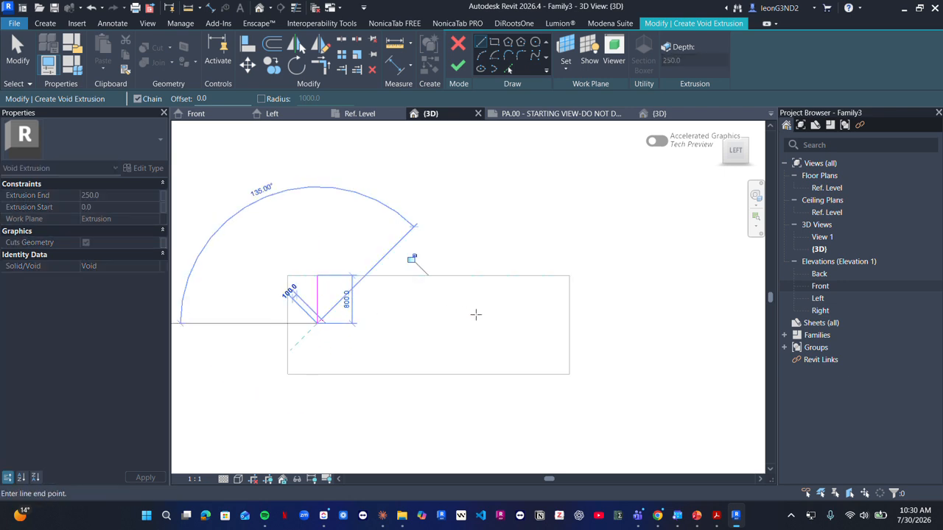
{"action": "left_click", "coordinate": [544, 322]}
{"action": "left_click", "coordinate": [545, 275]}
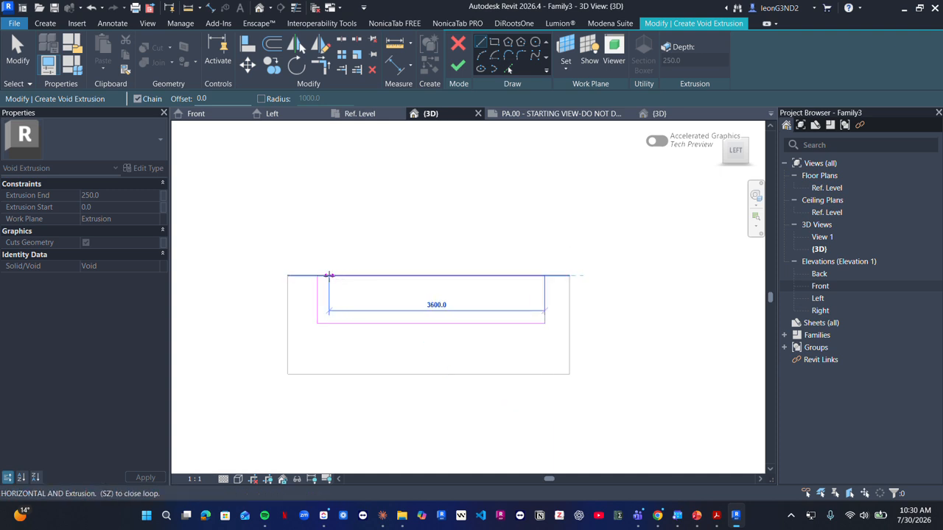
{"action": "left_click", "coordinate": [317, 275]}
{"action": "key", "text": "Escape"}
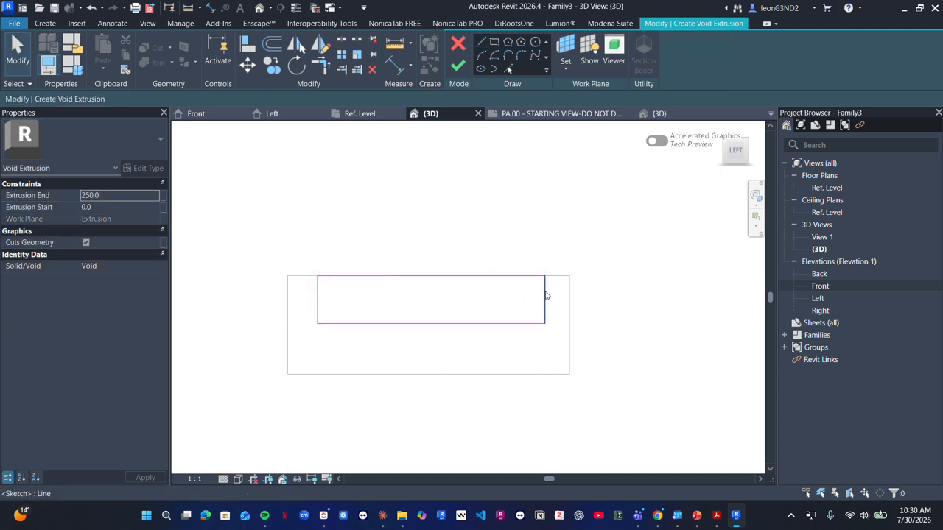
Step: Dimension the gaps between the void profile's two ends and the box's sides, with the view scale set to 1:10
{"action": "key", "text": "d"}
{"action": "key", "text": "i"}
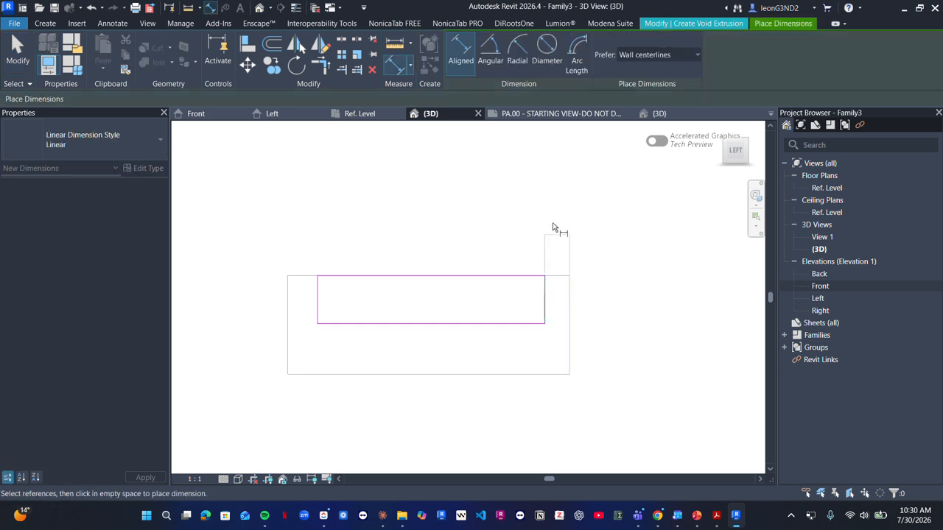
{"action": "scroll", "coordinate": [537, 280], "scroll_direction": "up", "scroll_amount": 2}
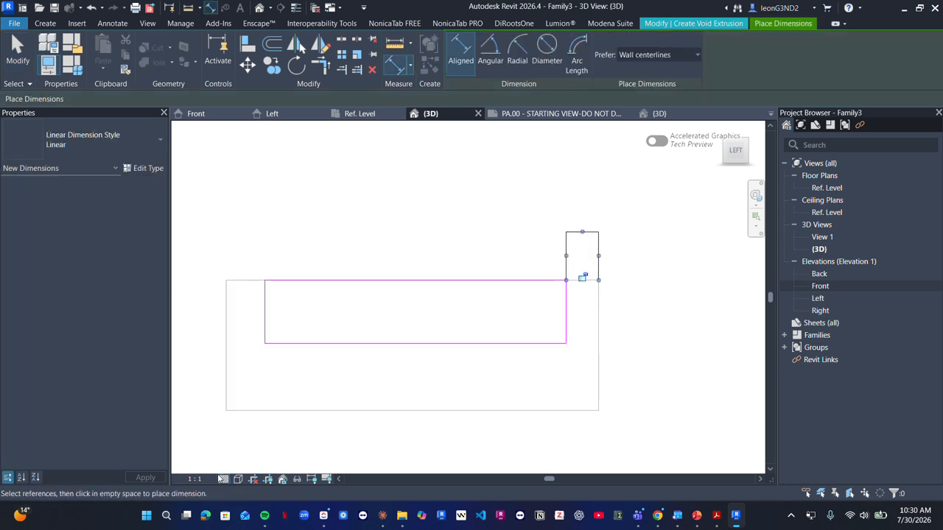
{"action": "left_click", "coordinate": [194, 479]}
{"action": "left_click", "coordinate": [204, 352]}
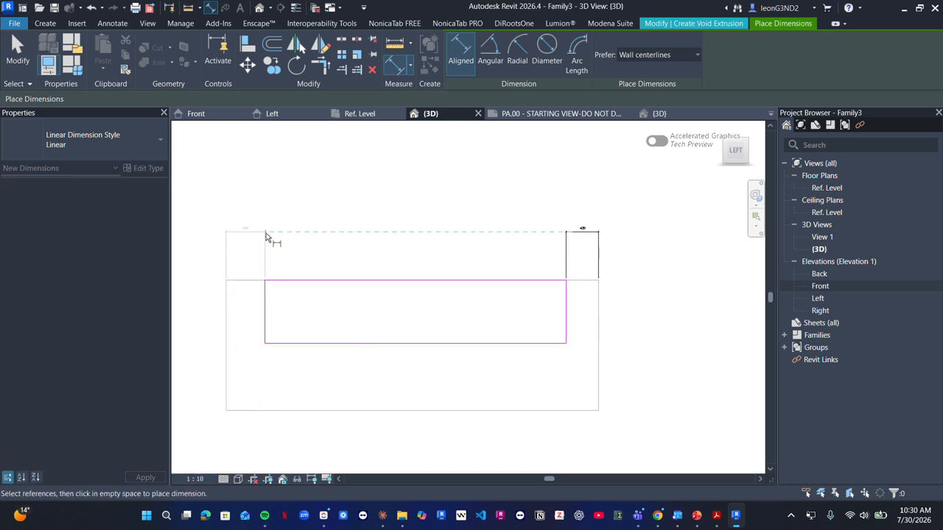
{"action": "key", "text": "Escape"}
Step: Set the gap between the void profile's left edge and the box's left side to 500
{"action": "scroll", "coordinate": [268, 242], "scroll_direction": "up", "scroll_amount": 2}
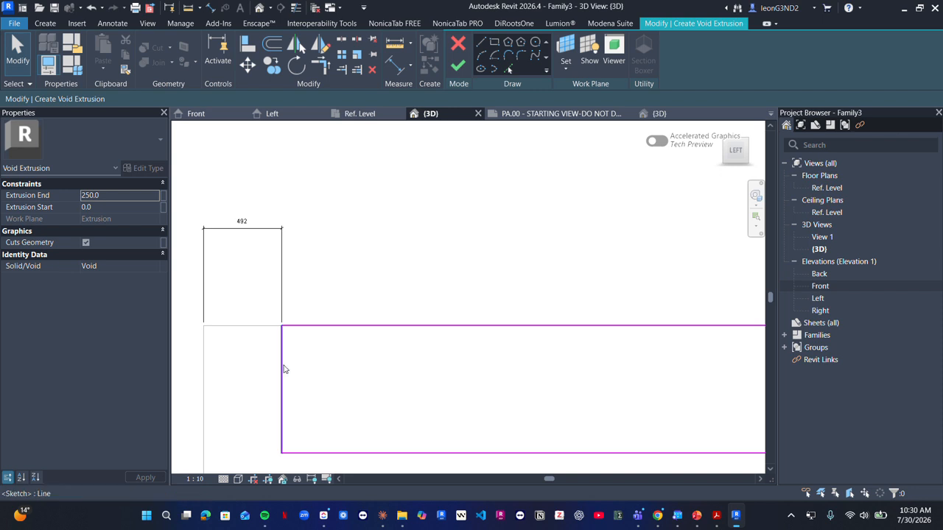
{"action": "left_click", "coordinate": [283, 369]}
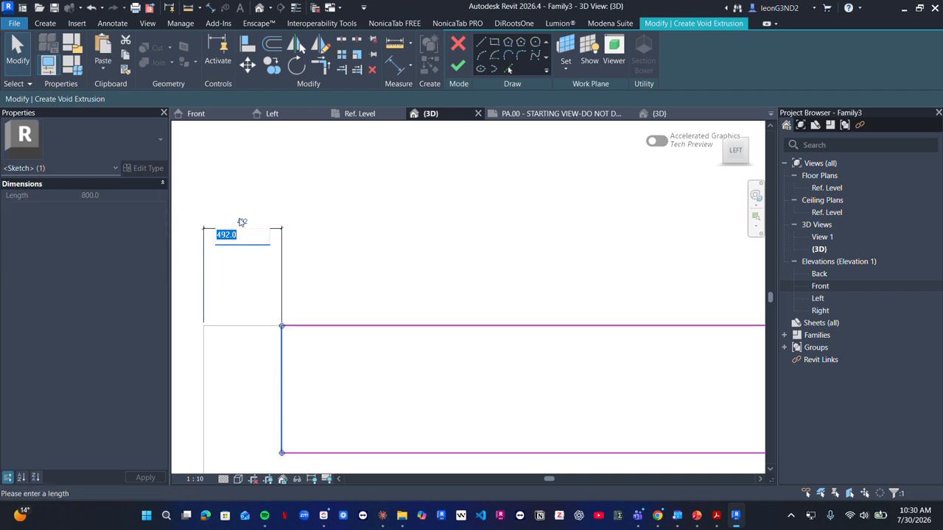
{"action": "type", "text": "500"}
{"action": "key", "text": "Return"}
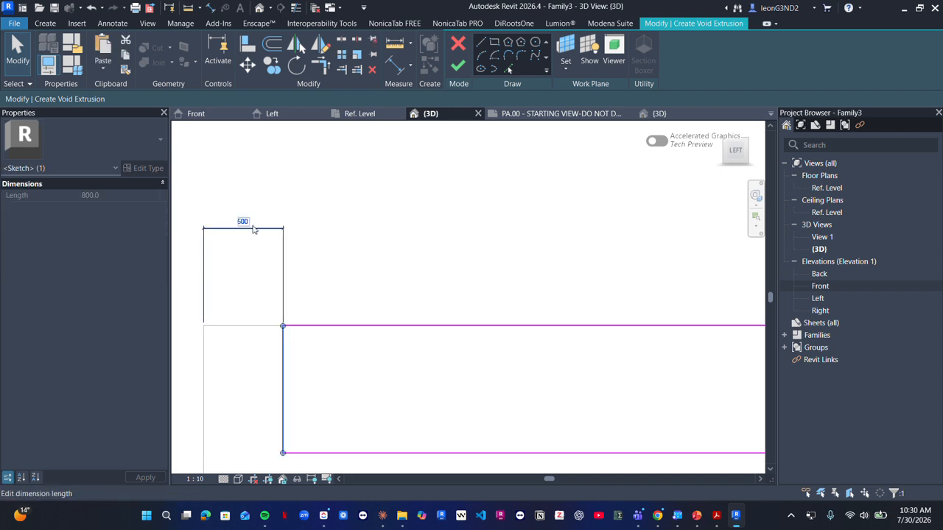
Step: Set the gap between the void profile's right edge and the box's right side to 500
{"action": "scroll", "coordinate": [499, 278], "scroll_direction": "down", "scroll_amount": 2}
{"action": "middle_click_drag", "start_coordinate": [494, 282], "coordinate": [274, 281]}
{"action": "left_click", "coordinate": [480, 336]}
{"action": "left_click", "coordinate": [506, 329]}
{"action": "scroll", "coordinate": [518, 253], "scroll_direction": "up", "scroll_amount": 2}
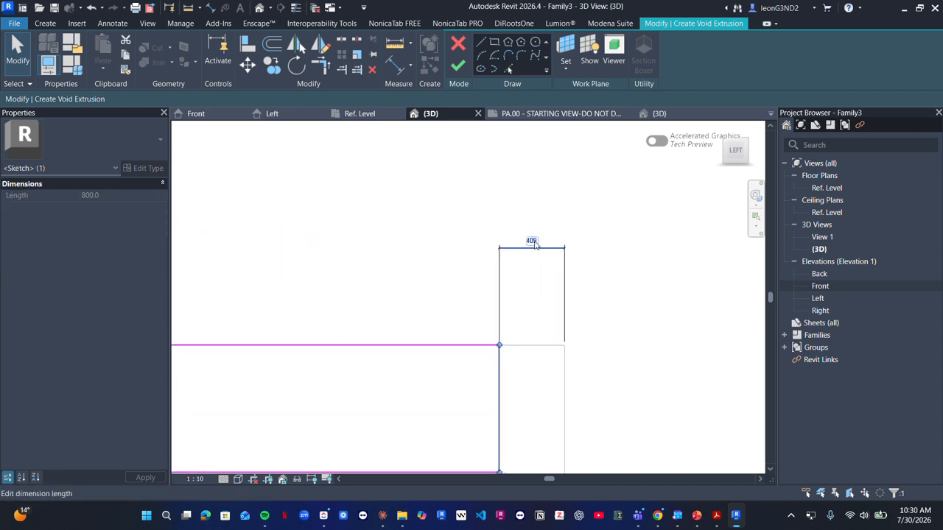
{"action": "left_click", "coordinate": [519, 253]}
{"action": "type", "text": "50.0"}
{"action": "key", "text": "Return"}
{"action": "scroll", "coordinate": [395, 274], "scroll_direction": "down", "scroll_amount": 3}
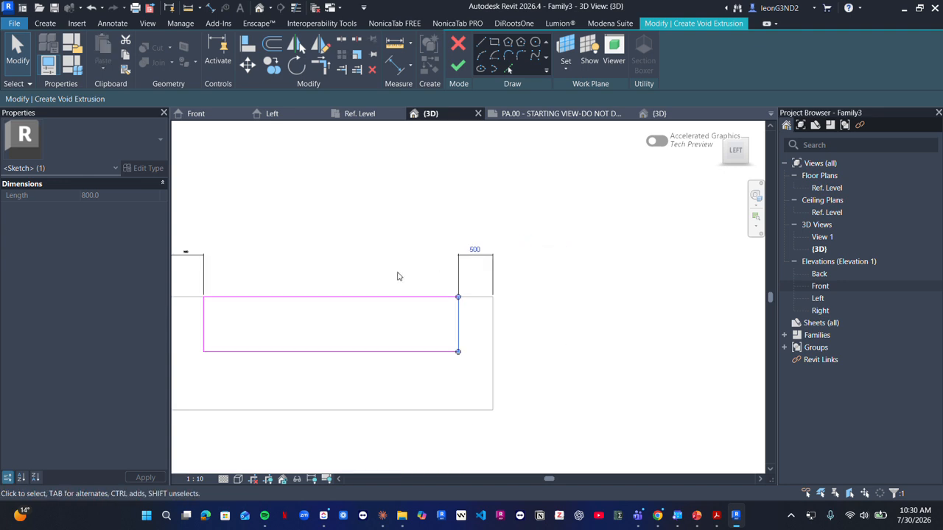
Step: Finish the void extrusion sketch and stretch the void into the box to a depth of about 2041
{"action": "scroll", "coordinate": [478, 259], "scroll_direction": "down", "scroll_amount": 1}
{"action": "middle_click_drag", "start_coordinate": [436, 276], "coordinate": [505, 318], "text": "shift"}
{"action": "scroll", "coordinate": [503, 326], "scroll_direction": "down", "scroll_amount": 3}
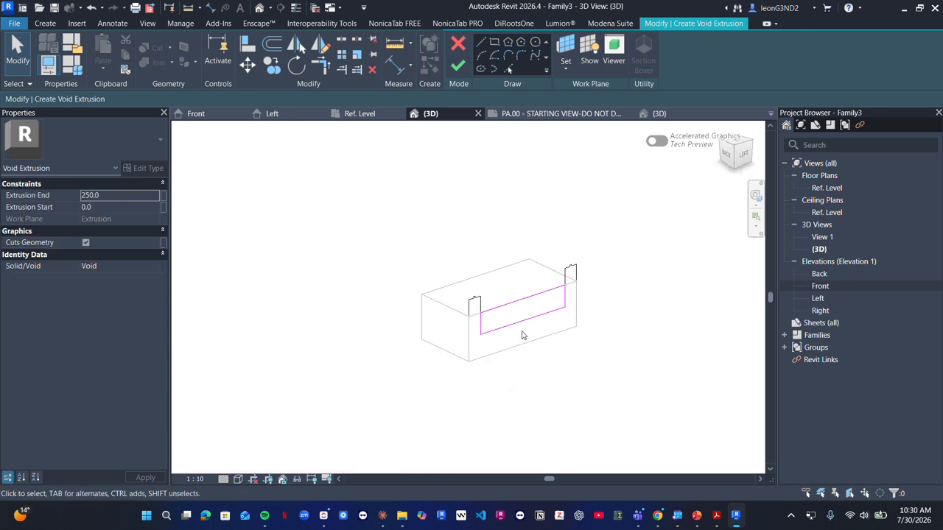
{"action": "scroll", "coordinate": [520, 324], "scroll_direction": "up", "scroll_amount": 1}
{"action": "left_click", "coordinate": [464, 68]}
{"action": "scroll", "coordinate": [502, 326], "scroll_direction": "up", "scroll_amount": 2}
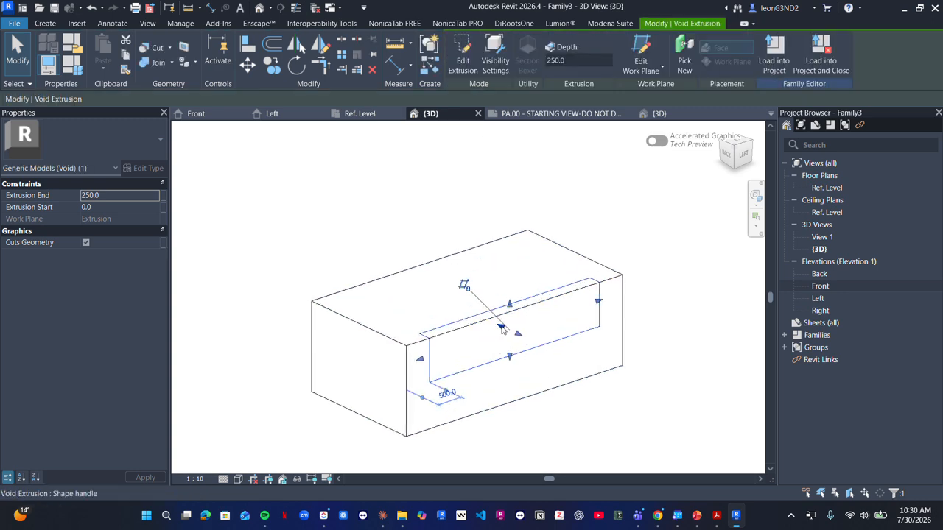
{"action": "left_click_drag", "start_coordinate": [503, 327], "coordinate": [438, 287]}
{"action": "left_click", "coordinate": [631, 336]}
Step: Examine the void cut through the box from several angles in the 3D view
{"action": "scroll", "coordinate": [635, 344], "scroll_direction": "down", "scroll_amount": 2}
{"action": "middle_click_drag", "start_coordinate": [635, 345], "coordinate": [519, 453], "text": "shift"}
{"action": "middle_click_drag", "start_coordinate": [519, 453], "coordinate": [584, 324]}
{"action": "scroll", "coordinate": [523, 328], "scroll_direction": "up", "scroll_amount": 2}
{"action": "scroll", "coordinate": [523, 331], "scroll_direction": "down", "scroll_amount": 2}
{"action": "left_click", "coordinate": [507, 355]}
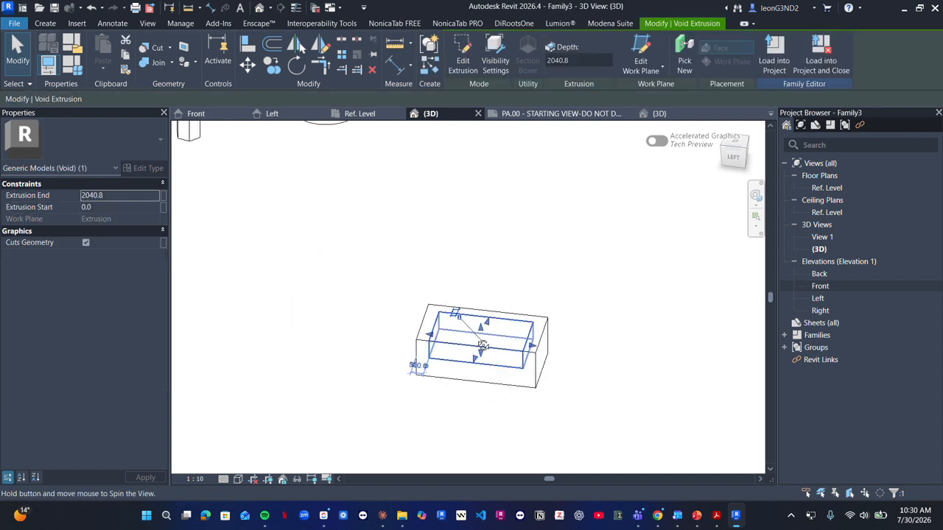
{"action": "middle_click_drag", "start_coordinate": [507, 355], "coordinate": [623, 374], "text": "shift"}
{"action": "scroll", "coordinate": [516, 346], "scroll_direction": "down", "scroll_amount": 2}
{"action": "key", "text": "Escape"}
{"action": "scroll", "coordinate": [578, 308], "scroll_direction": "up", "scroll_amount": 2}
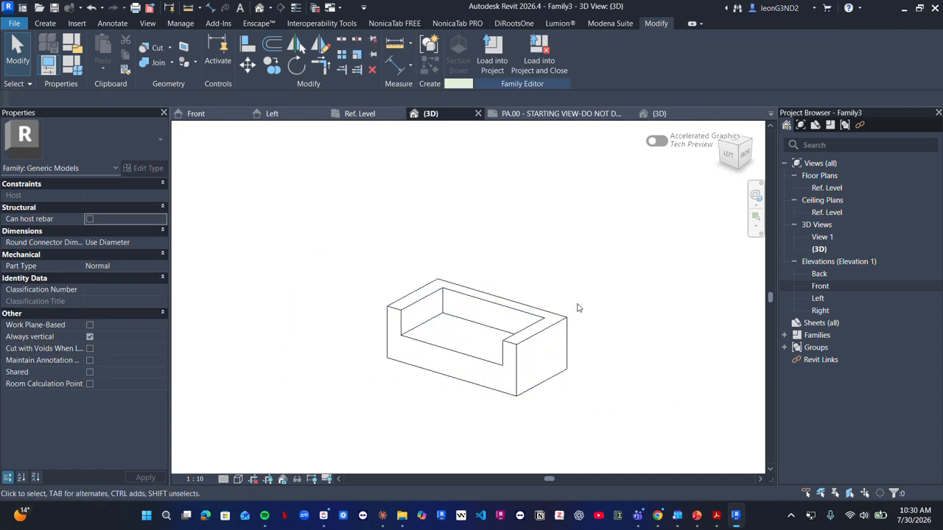
{"action": "scroll", "coordinate": [593, 295], "scroll_direction": "up", "scroll_amount": 1}
{"action": "middle_click_drag", "start_coordinate": [594, 295], "coordinate": [673, 216]}
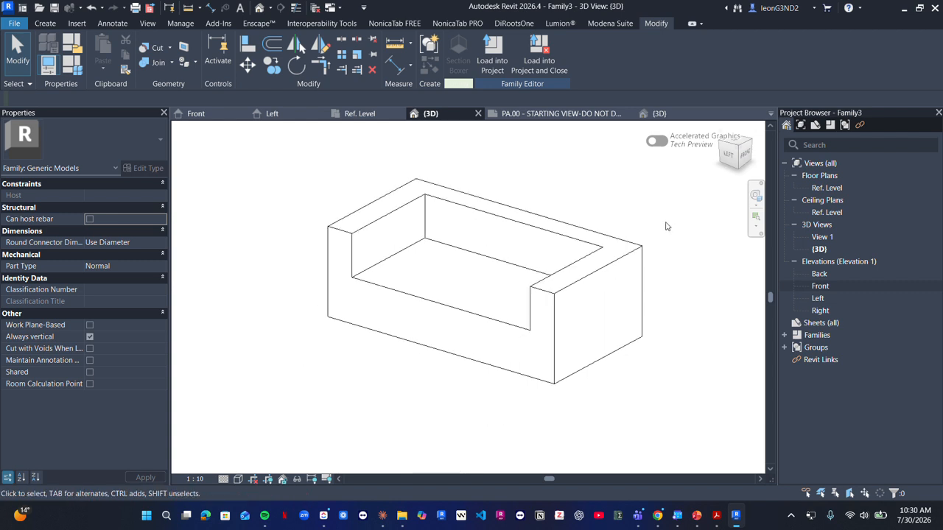
Step: Assign the Analytical Panels material to the solid box extrusion
{"action": "middle_click_drag", "start_coordinate": [610, 288], "coordinate": [513, 313]}
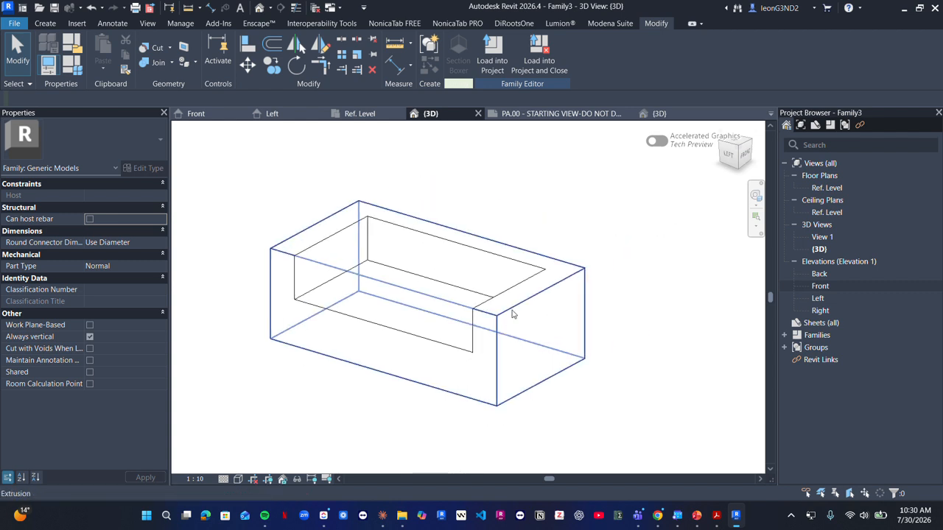
{"action": "left_click", "coordinate": [513, 314]}
{"action": "left_click", "coordinate": [520, 394]}
{"action": "left_click", "coordinate": [528, 299]}
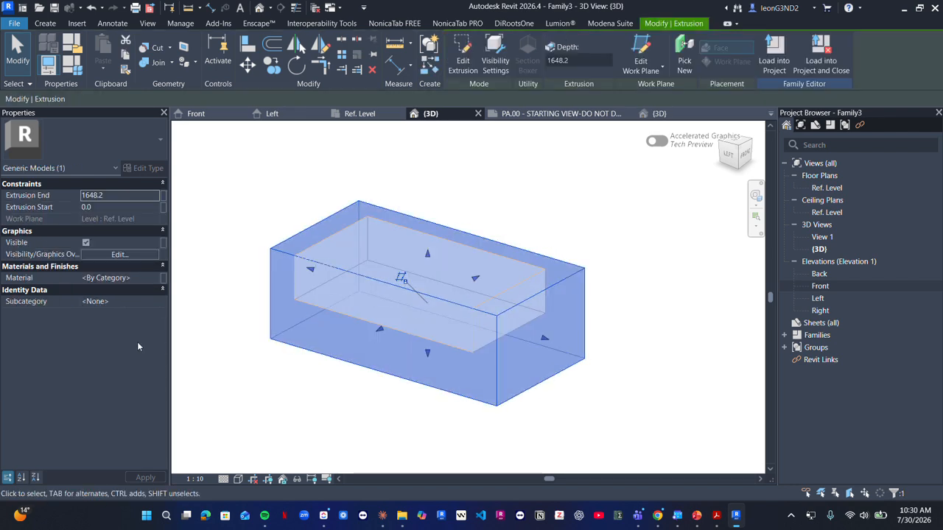
{"action": "left_click", "coordinate": [142, 279]}
{"action": "left_click", "coordinate": [155, 278]}
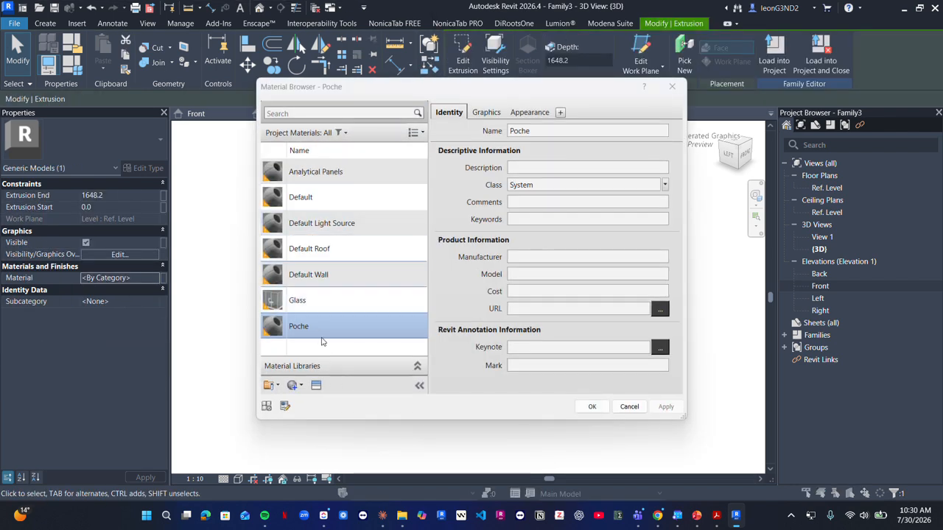
{"action": "left_click", "coordinate": [416, 366]}
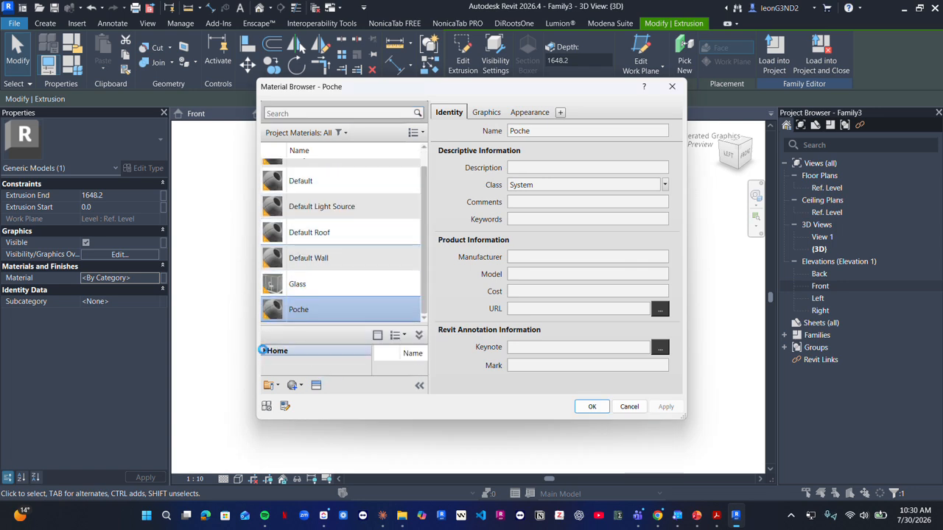
{"action": "scroll", "coordinate": [309, 221], "scroll_direction": "up", "scroll_amount": 1}
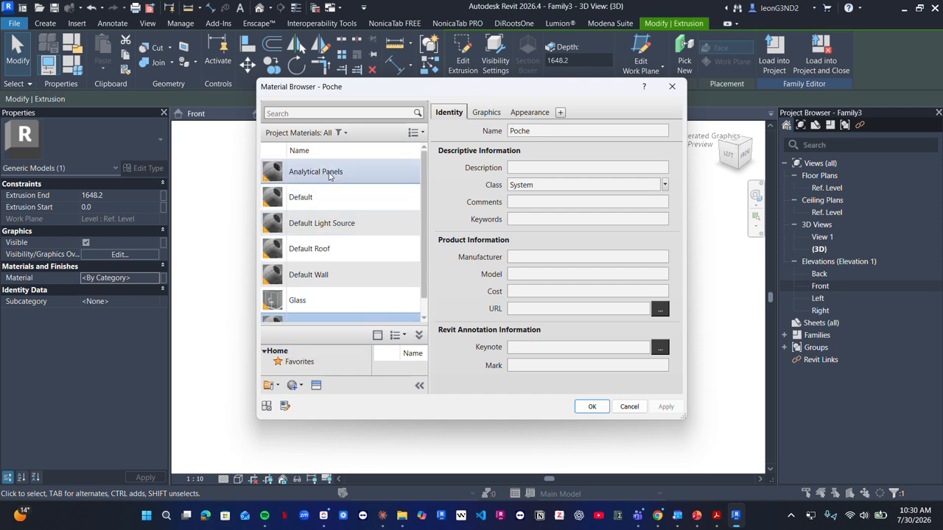
{"action": "left_click", "coordinate": [330, 173]}
{"action": "left_click", "coordinate": [602, 409]}
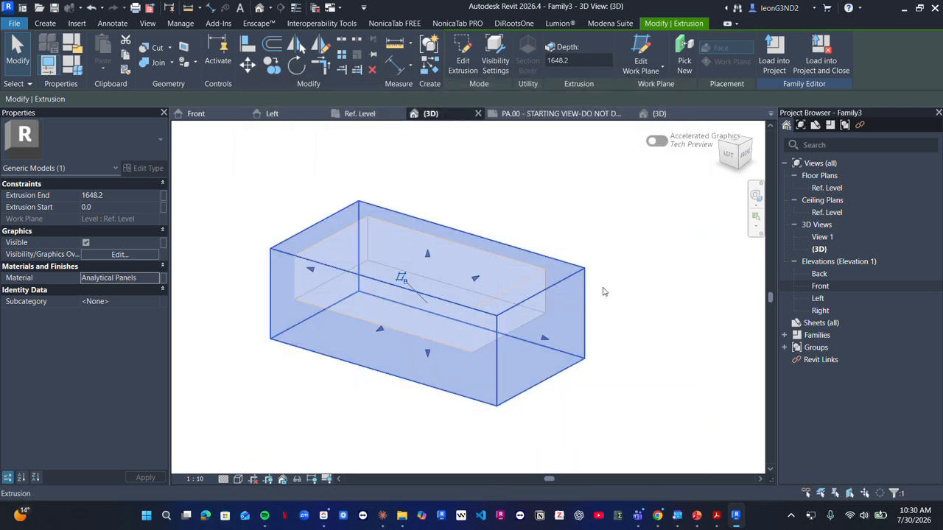
{"action": "left_click", "coordinate": [620, 244]}
Step: Inspect the shape of the cut box with its assigned material from different sides
{"action": "scroll", "coordinate": [579, 278], "scroll_direction": "down", "scroll_amount": 2}
{"action": "middle_click_drag", "start_coordinate": [558, 324], "coordinate": [533, 336], "text": "shift"}
{"action": "scroll", "coordinate": [532, 340], "scroll_direction": "down", "scroll_amount": 1}
{"action": "scroll", "coordinate": [630, 323], "scroll_direction": "up", "scroll_amount": 4}
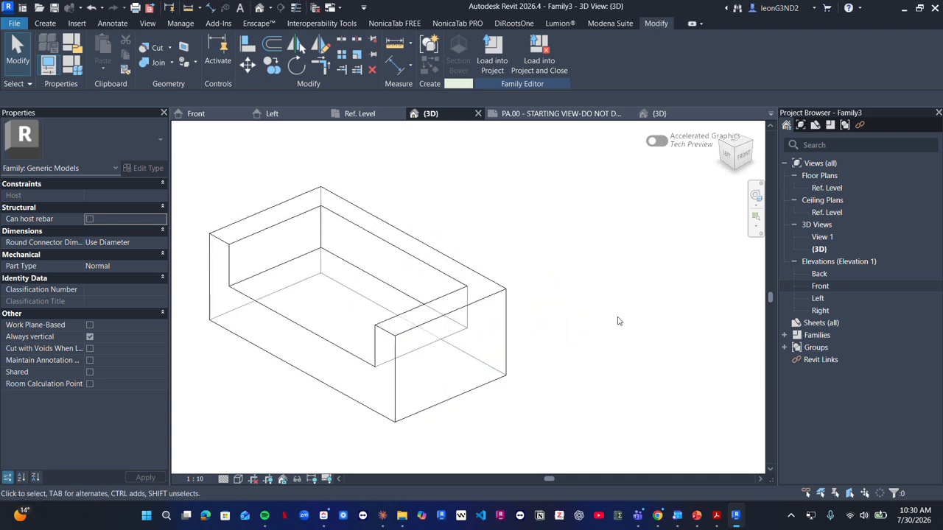
{"action": "middle_click_drag", "start_coordinate": [617, 319], "coordinate": [647, 306], "text": "shift"}
{"action": "scroll", "coordinate": [586, 317], "scroll_direction": "down", "scroll_amount": 3}
{"action": "middle_click_drag", "start_coordinate": [579, 319], "coordinate": [561, 330], "text": "shift"}
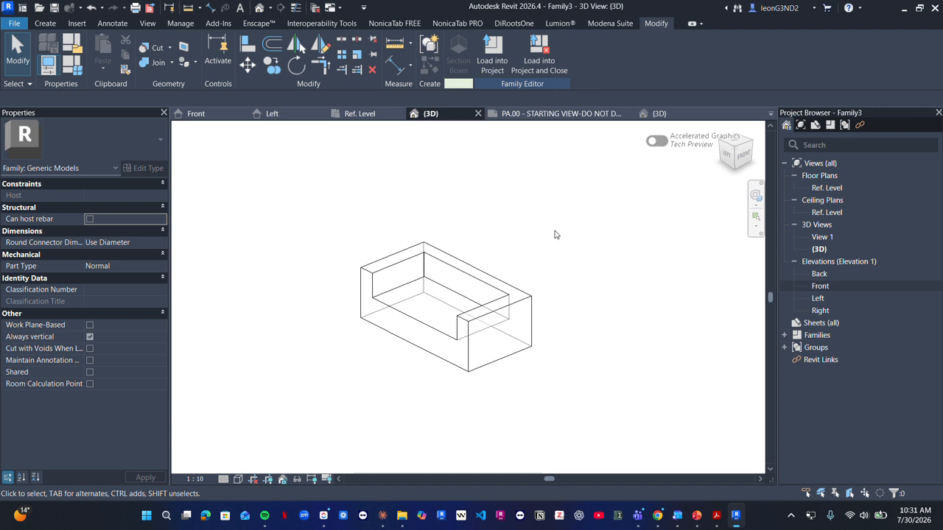
{"action": "middle_click_drag", "start_coordinate": [526, 237], "coordinate": [498, 241]}
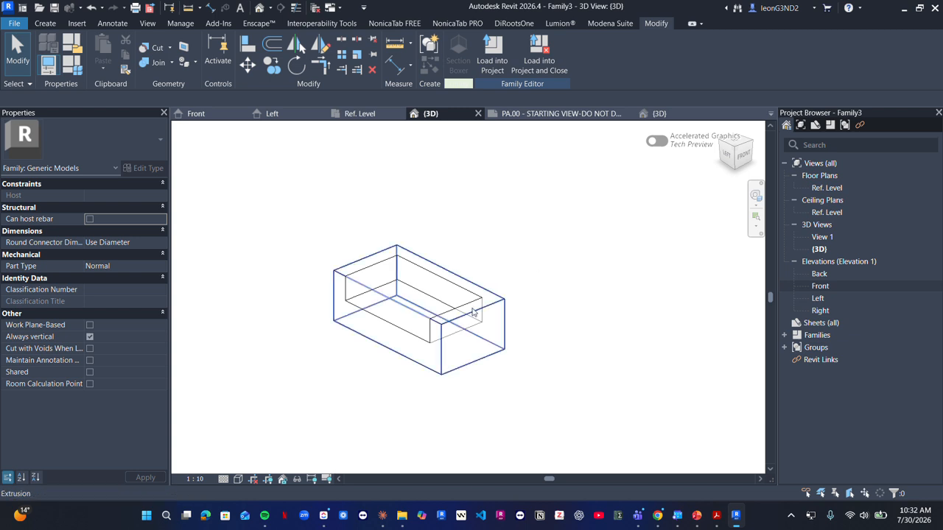
Step: Open the Ref. Level floor plan and check which edges belong to the box and which to the void extrusion
{"action": "left_click", "coordinate": [361, 115]}
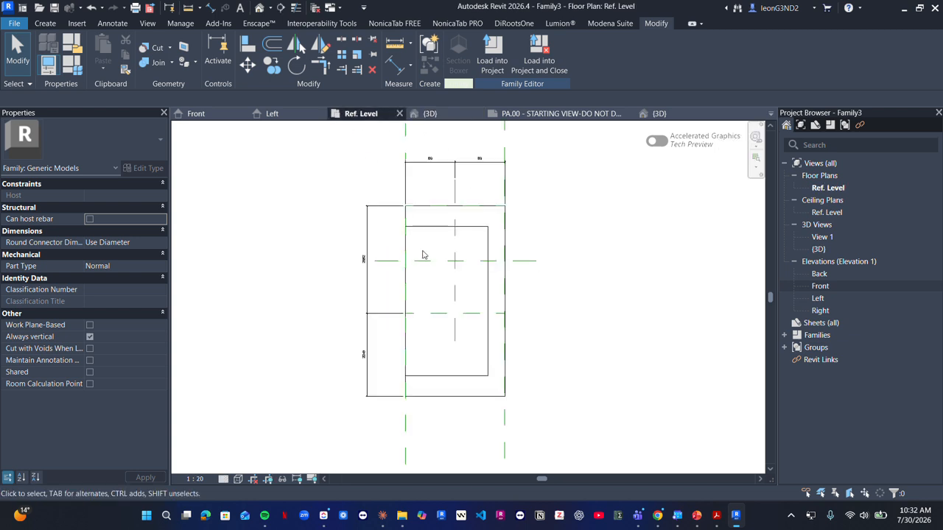
{"action": "left_click", "coordinate": [470, 207]}
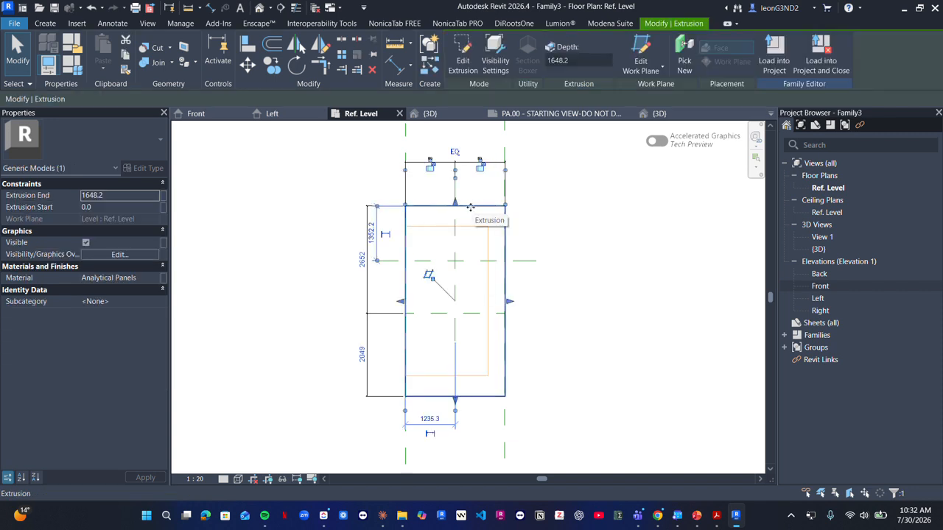
{"action": "key", "text": "Escape"}
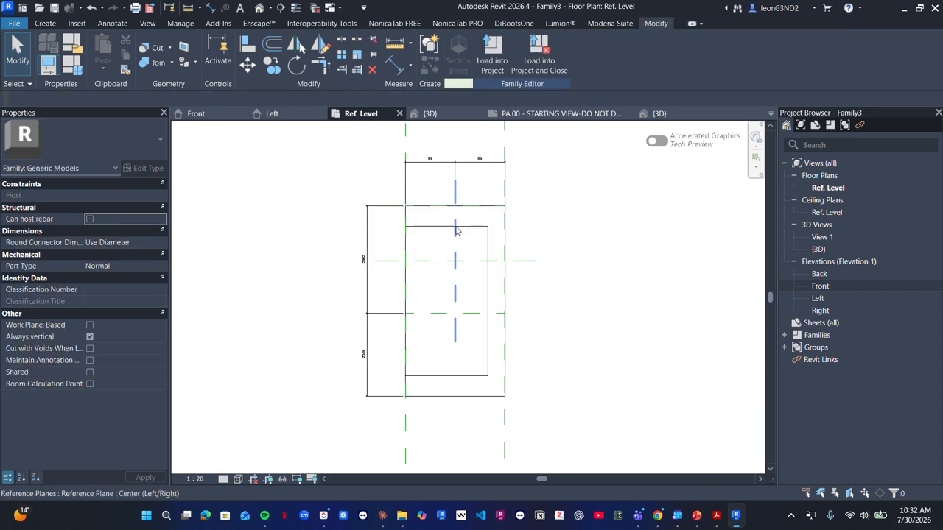
{"action": "left_click", "coordinate": [468, 229]}
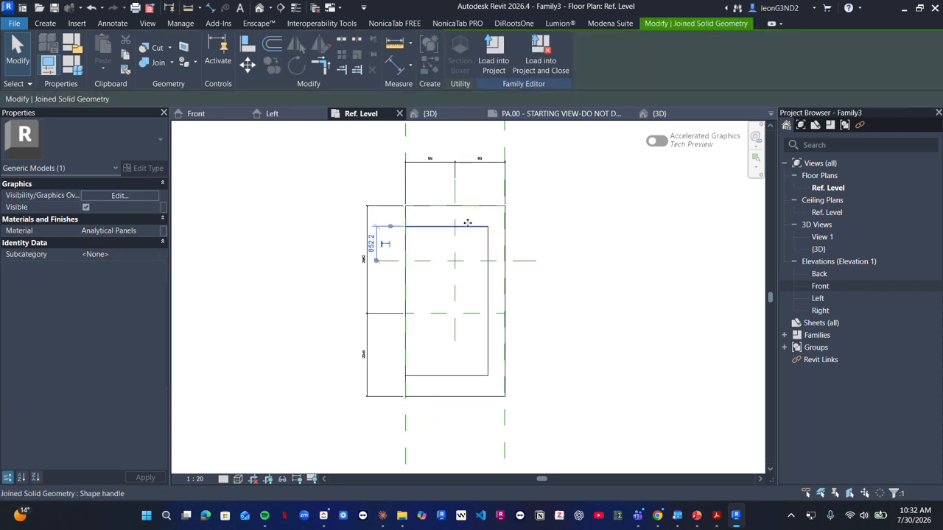
{"action": "scroll", "coordinate": [466, 223], "scroll_direction": "up", "scroll_amount": 2}
{"action": "key", "text": "Escape"}
{"action": "left_click", "coordinate": [354, 230]}
{"action": "key", "text": "Escape"}
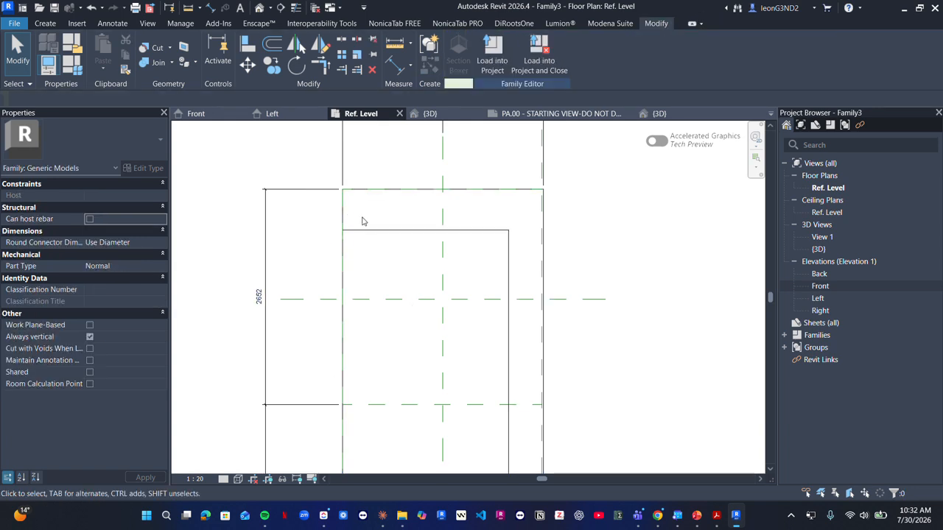
{"action": "left_click", "coordinate": [372, 229]}
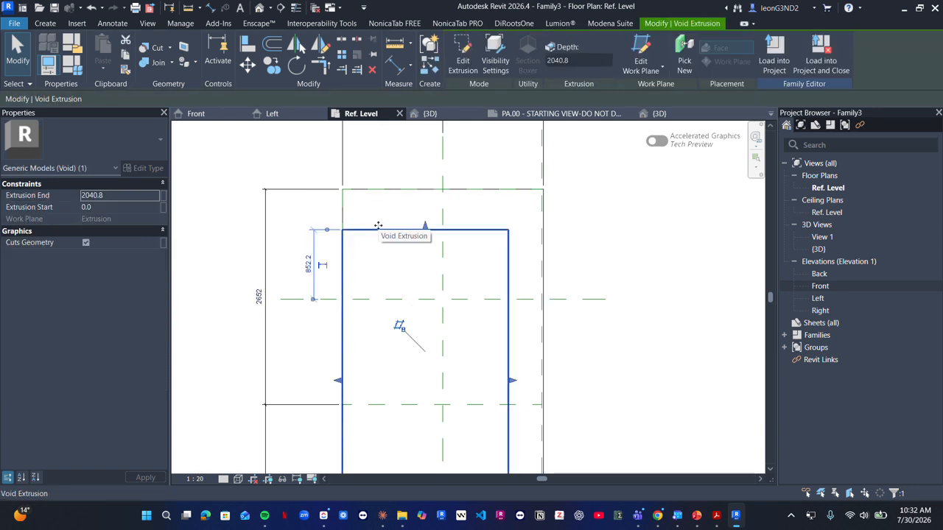
{"action": "key", "text": "Escape"}
Step: Dimension the gap between the void's upper edge and the reference plane along the box's upper edge
{"action": "key", "text": "d"}
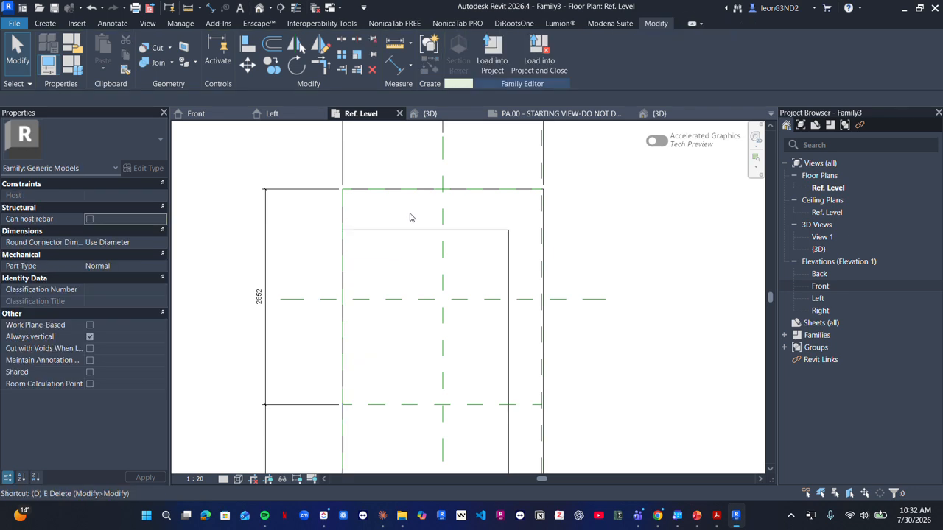
{"action": "key", "text": "i"}
{"action": "left_click", "coordinate": [388, 230]}
{"action": "left_click", "coordinate": [389, 190]}
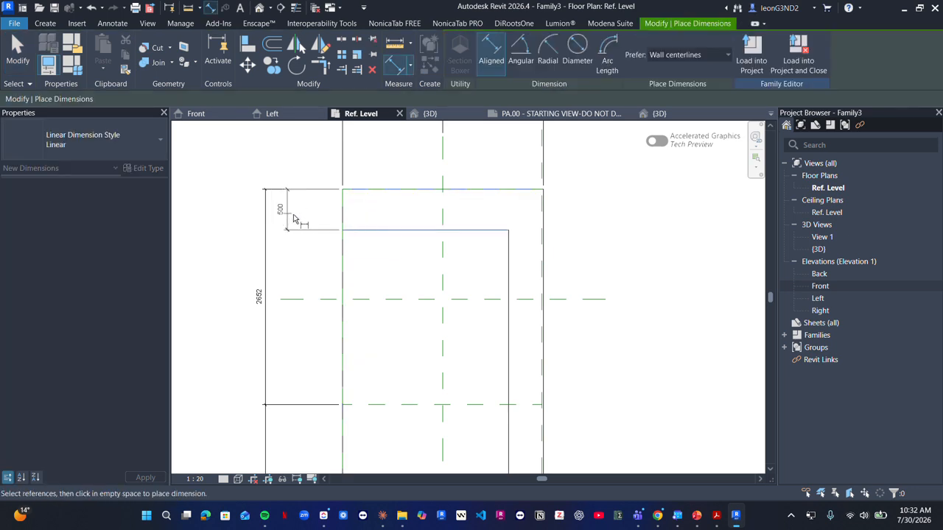
{"action": "left_click", "coordinate": [298, 215]}
{"action": "key", "text": "Escape"}
{"action": "key", "text": "Escape"}
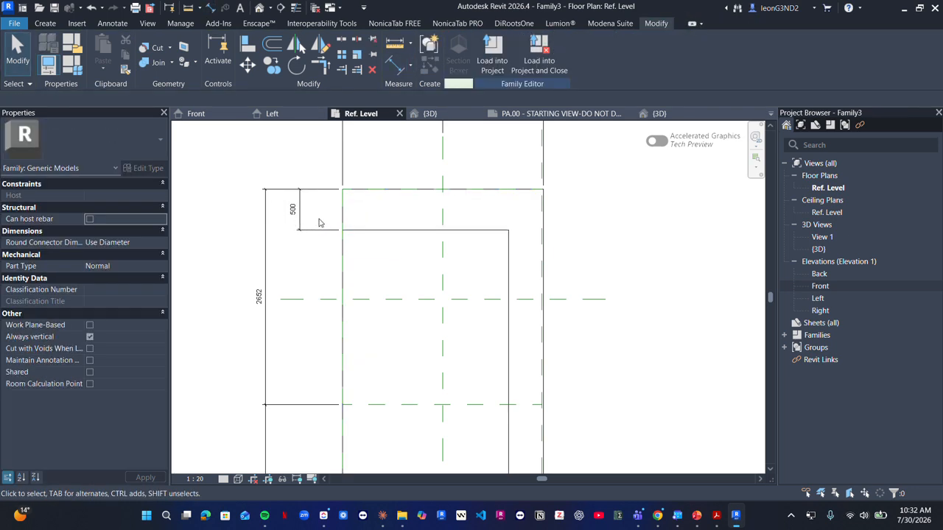
Step: Try to extend both ends of the reference plane along the box's upper edge beyond the box
{"action": "left_click", "coordinate": [390, 190]}
{"action": "left_click_drag", "start_coordinate": [343, 190], "coordinate": [318, 193]}
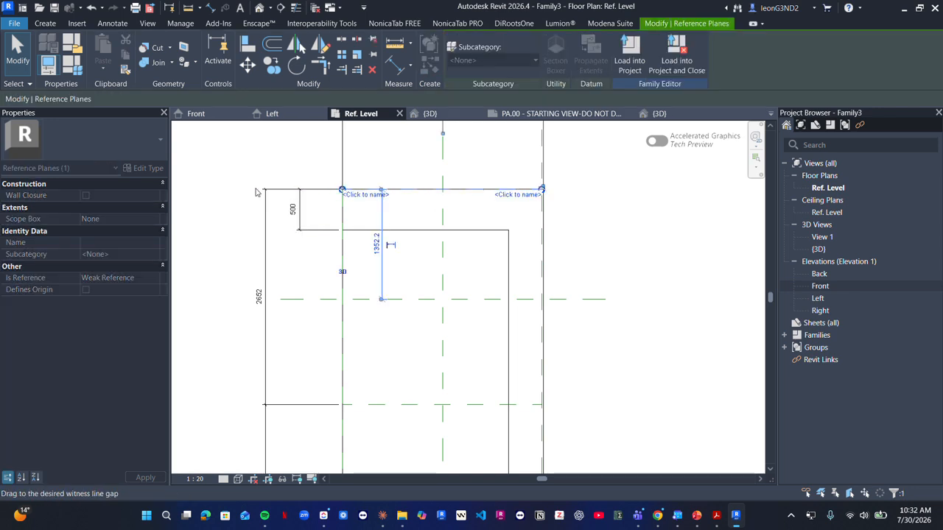
{"action": "left_click_drag", "start_coordinate": [256, 192], "coordinate": [256, 192]}
{"action": "left_click_drag", "start_coordinate": [542, 190], "coordinate": [598, 196]}
{"action": "scroll", "coordinate": [597, 195], "scroll_direction": "up", "scroll_amount": 2}
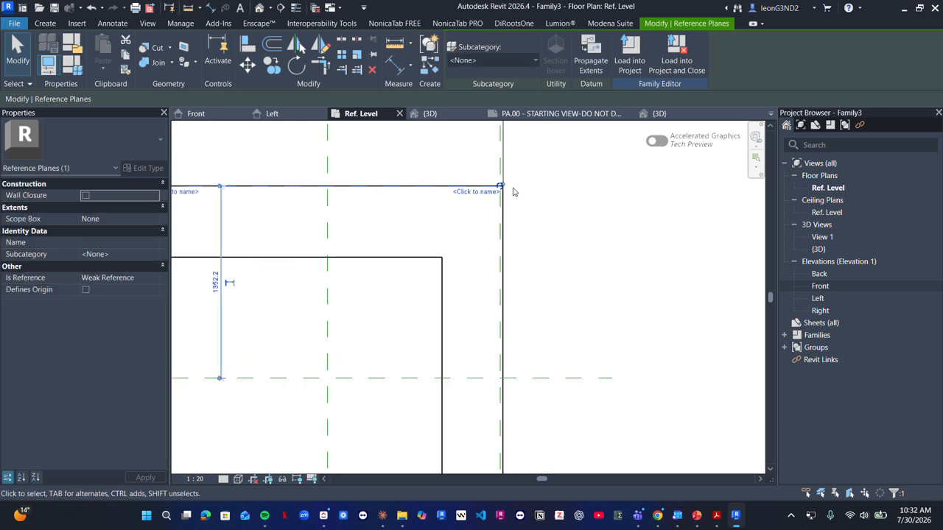
{"action": "scroll", "coordinate": [513, 193], "scroll_direction": "down", "scroll_amount": 1}
{"action": "left_click", "coordinate": [513, 195]}
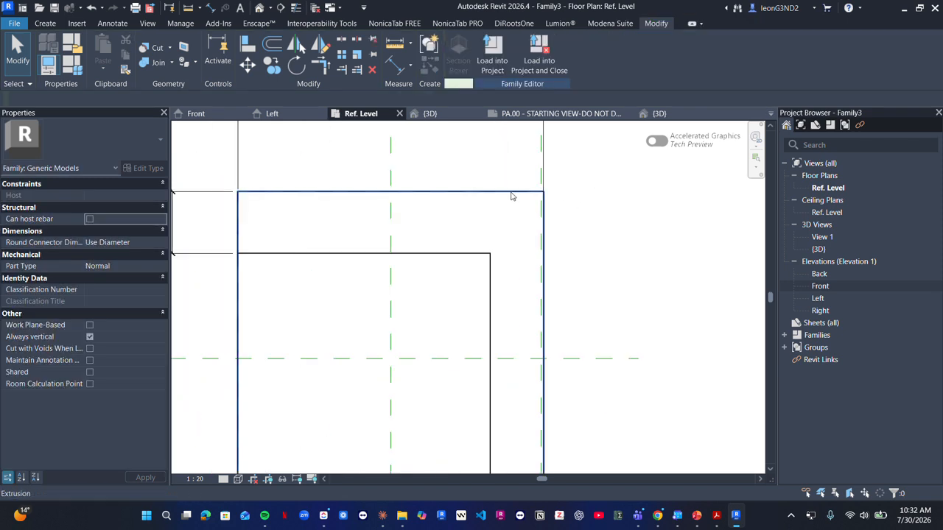
Step: Extend the right end of the reference plane along the box's upper edge past the box's right side
{"action": "left_click", "coordinate": [542, 192]}
{"action": "scroll", "coordinate": [543, 193], "scroll_direction": "up", "scroll_amount": 4}
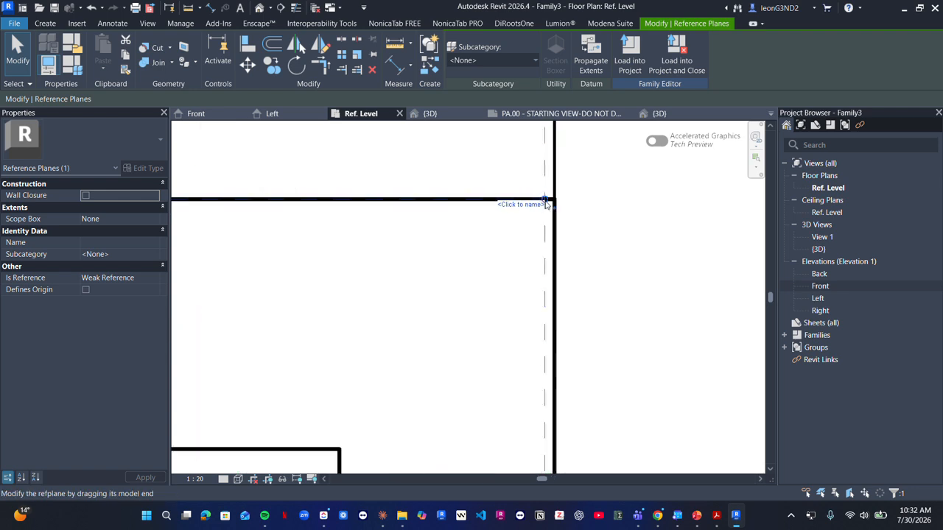
{"action": "left_click_drag", "start_coordinate": [546, 204], "coordinate": [711, 204]}
{"action": "scroll", "coordinate": [711, 204], "scroll_direction": "down", "scroll_amount": 3}
{"action": "middle_click_drag", "start_coordinate": [711, 204], "coordinate": [496, 176]}
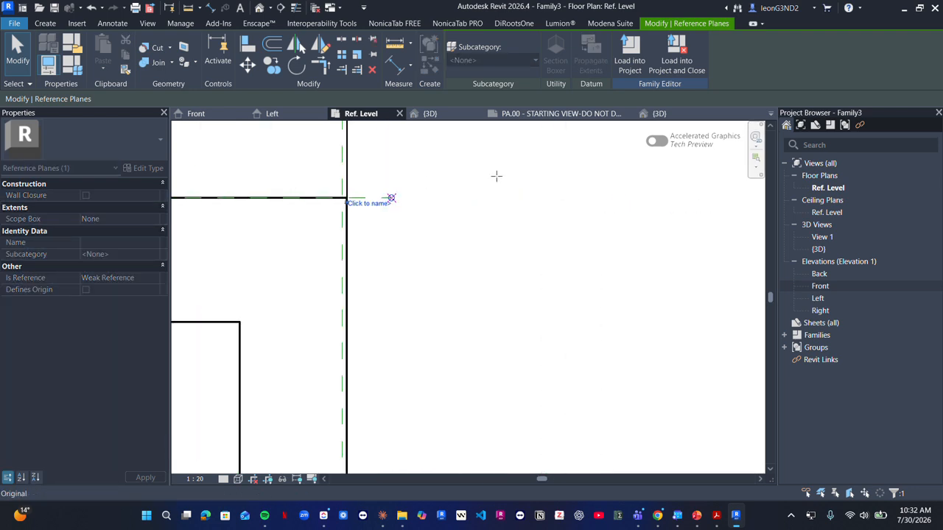
{"action": "scroll", "coordinate": [488, 231], "scroll_direction": "down", "scroll_amount": 4}
{"action": "left_click", "coordinate": [472, 209]}
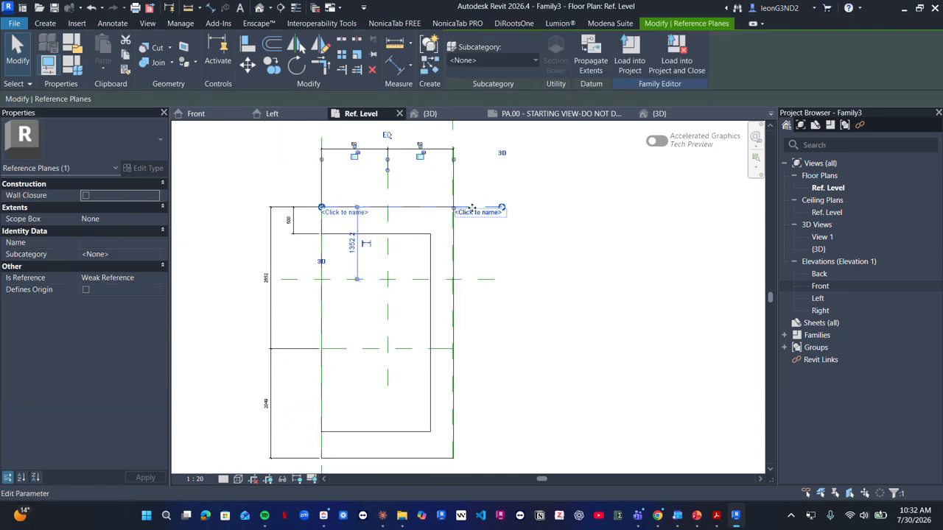
Step: Draw a horizontal reference plane along the void's upper edge, from the box's left side to beyond its right side
{"action": "key", "text": "r"}
{"action": "key", "text": "p"}
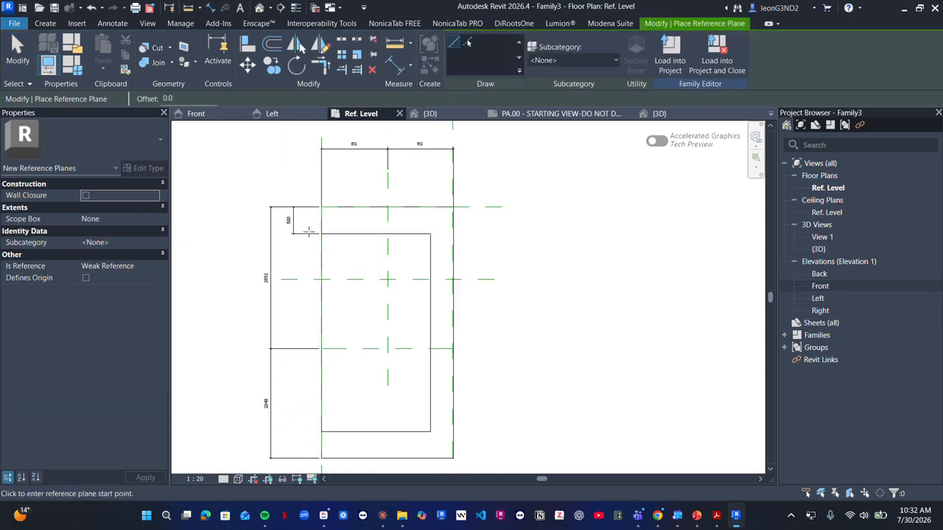
{"action": "left_click", "coordinate": [321, 233]}
{"action": "left_click", "coordinate": [521, 234]}
{"action": "key", "text": "Escape"}
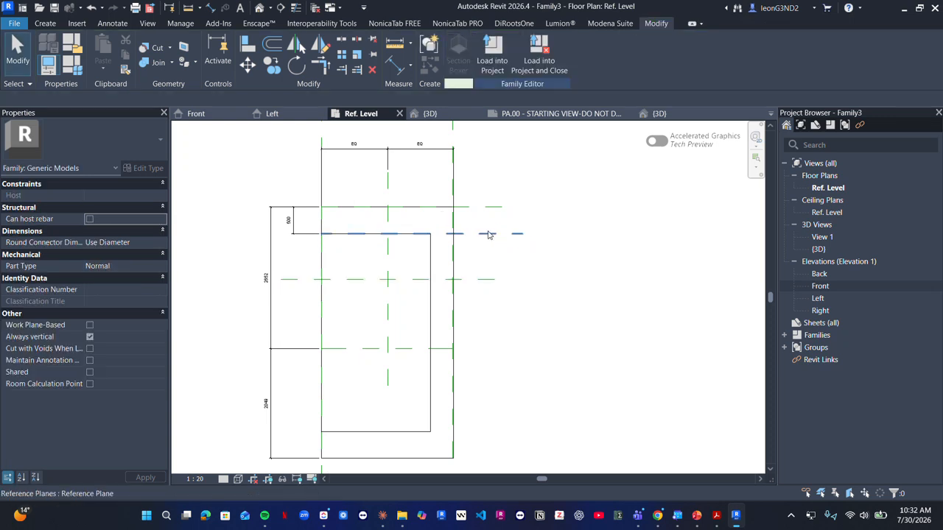
Step: Dimension the distance between the void's upper reference plane and the box's upper reference plane, placed beyond the box's right side
{"action": "scroll", "coordinate": [475, 215], "scroll_direction": "up", "scroll_amount": 2}
{"action": "key", "text": "d"}
{"action": "key", "text": "i"}
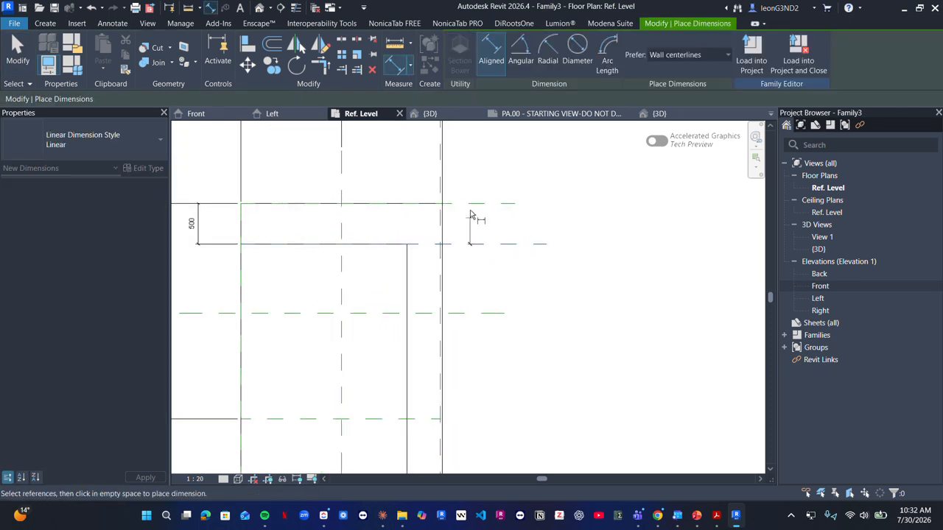
{"action": "left_click", "coordinate": [508, 203]}
{"action": "left_click", "coordinate": [562, 212]}
{"action": "key", "text": "Escape"}
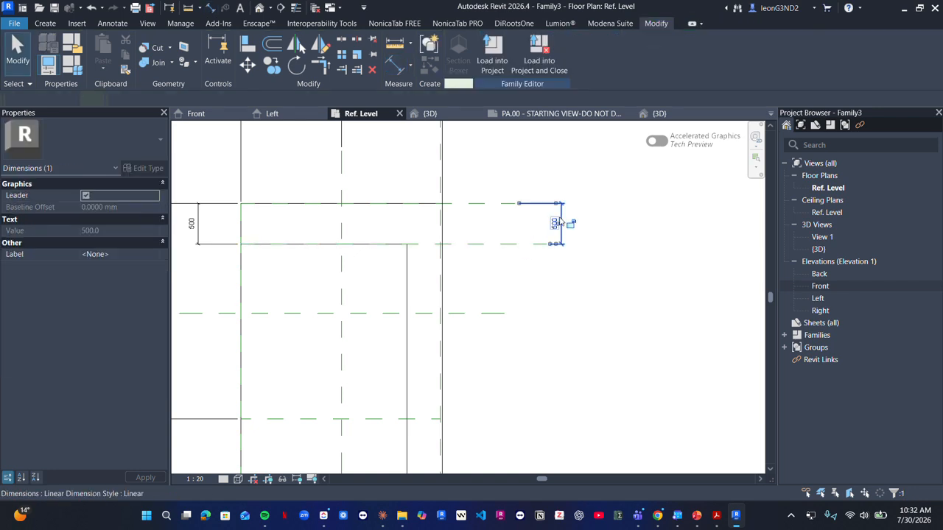
Step: Lock the dimension between the void's and the box's upper reference planes
{"action": "left_click", "coordinate": [525, 49]}
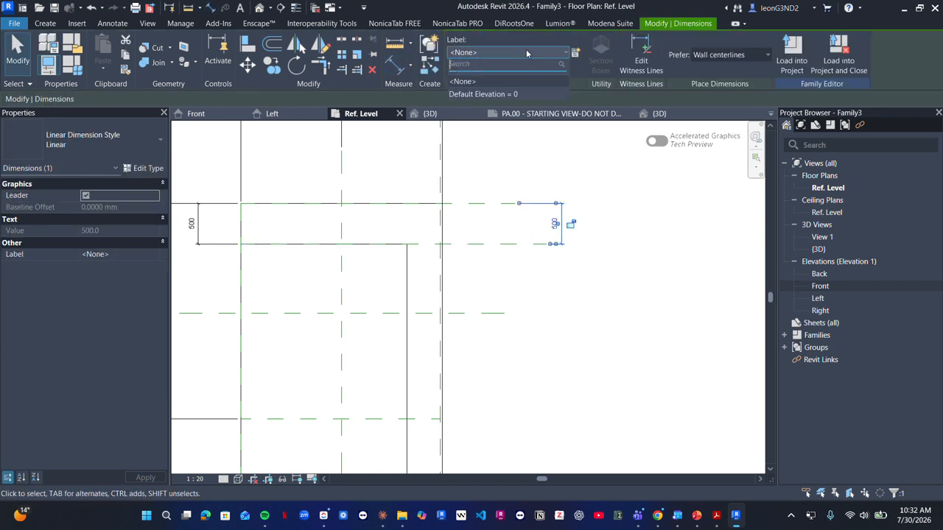
{"action": "left_click", "coordinate": [532, 192]}
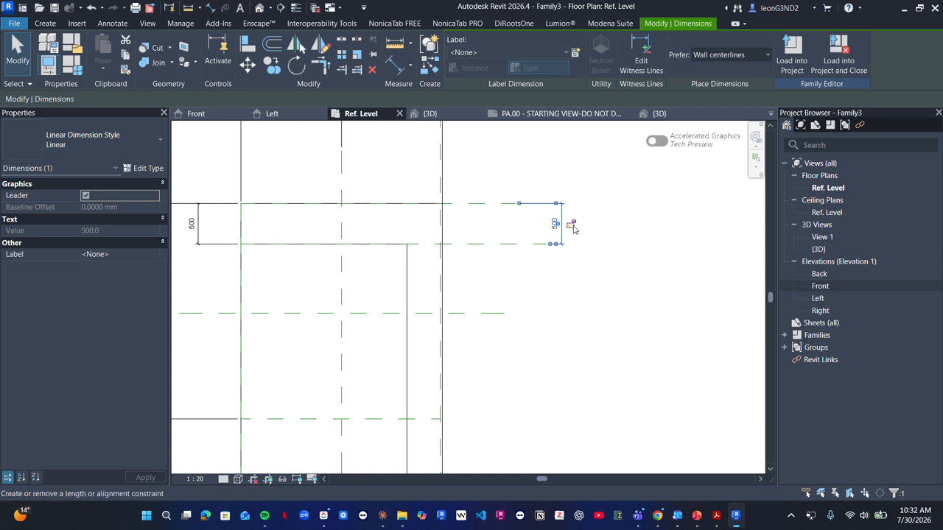
{"action": "scroll", "coordinate": [570, 227], "scroll_direction": "up", "scroll_amount": 2}
{"action": "scroll", "coordinate": [496, 252], "scroll_direction": "down", "scroll_amount": 4}
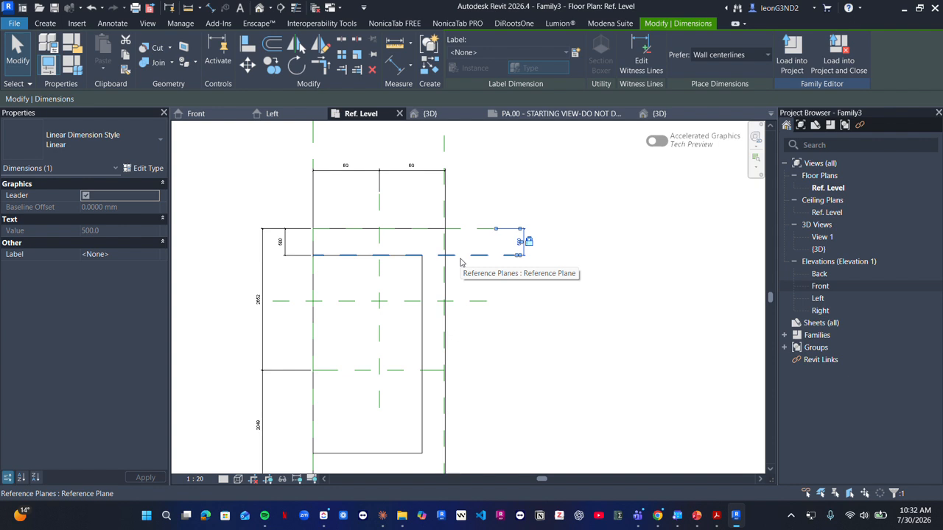
{"action": "scroll", "coordinate": [498, 257], "scroll_direction": "up", "scroll_amount": 3}
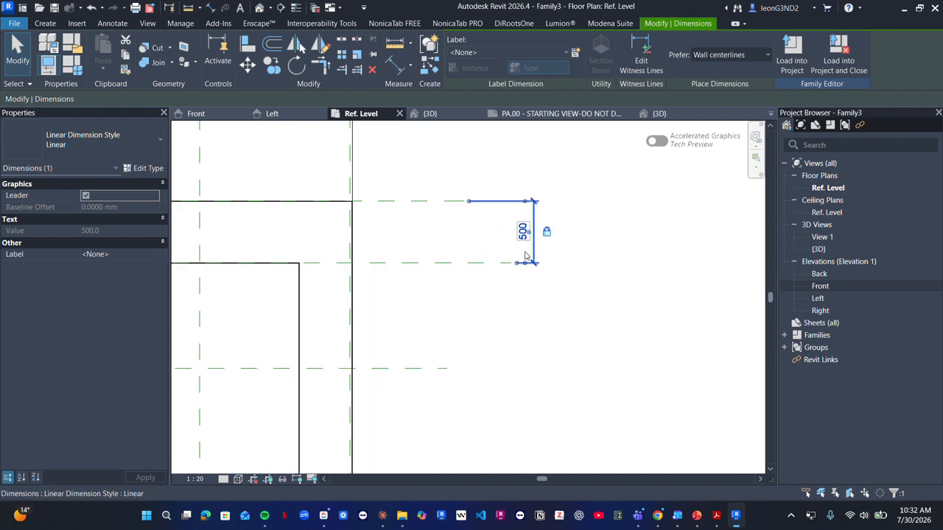
{"action": "scroll", "coordinate": [526, 250], "scroll_direction": "down", "scroll_amount": 2}
{"action": "key", "text": "Escape"}
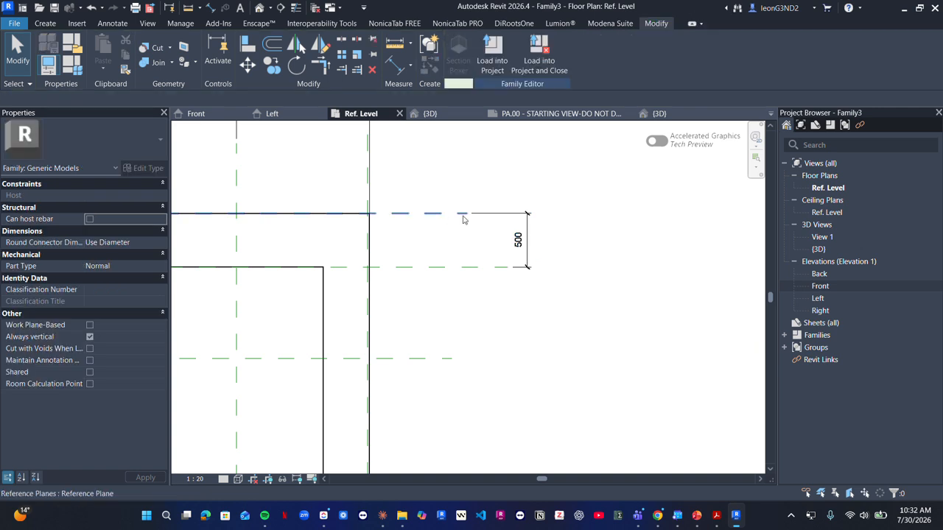
Step: Label the dimension between the two upper reference planes with a new type-based family parameter named ARM REST
{"action": "left_click", "coordinate": [519, 237]}
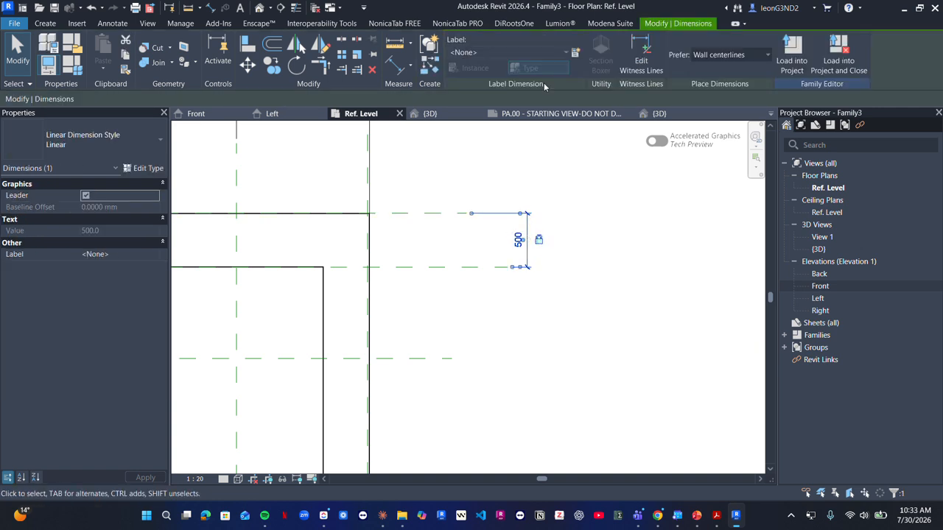
{"action": "left_click", "coordinate": [576, 56]}
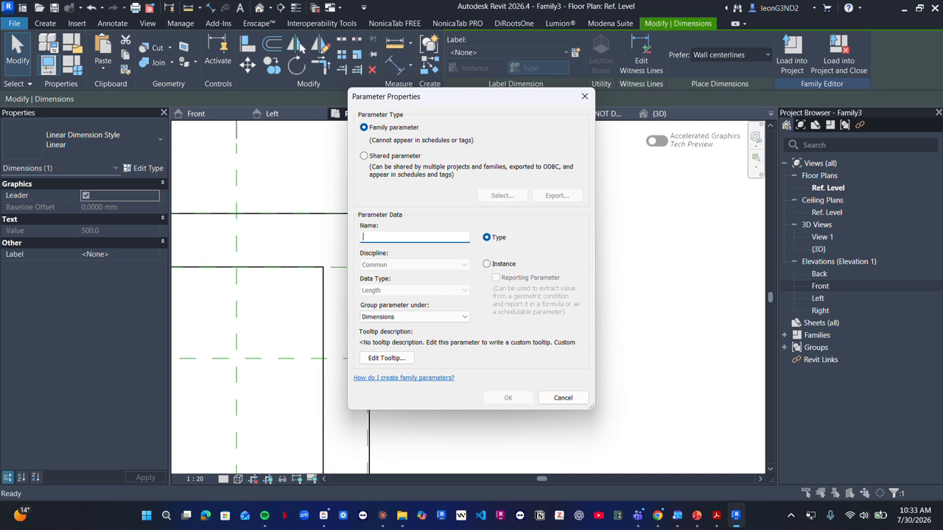
{"action": "type", "text": "ARM REST"}
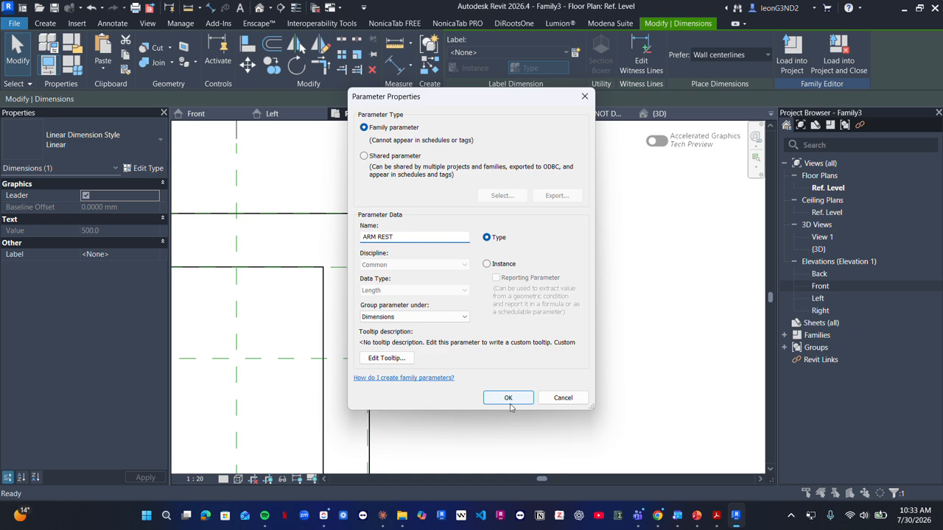
{"action": "left_click", "coordinate": [507, 398]}
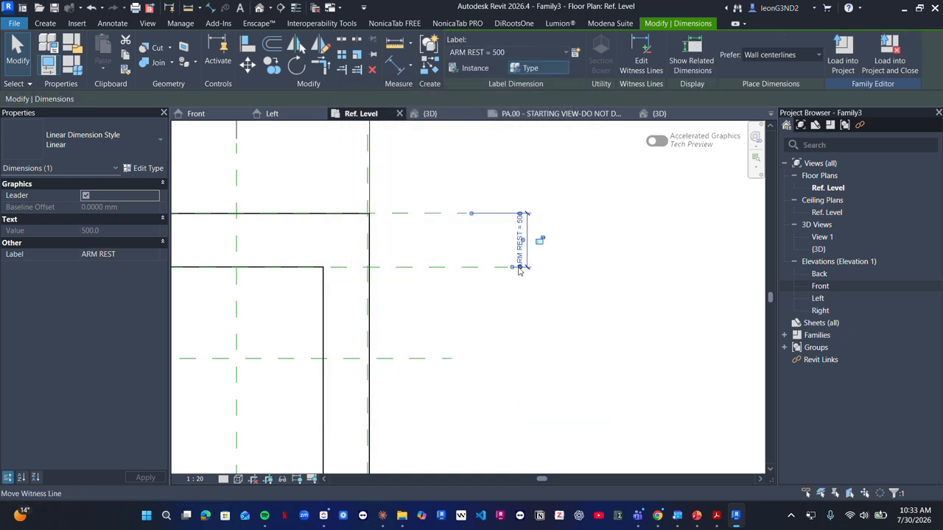
Step: Try setting the ARM REST parameter to 1000 in the family types and apply it
{"action": "left_click", "coordinate": [60, 52]}
{"action": "left_click", "coordinate": [762, 452]}
{"action": "left_click", "coordinate": [75, 39]}
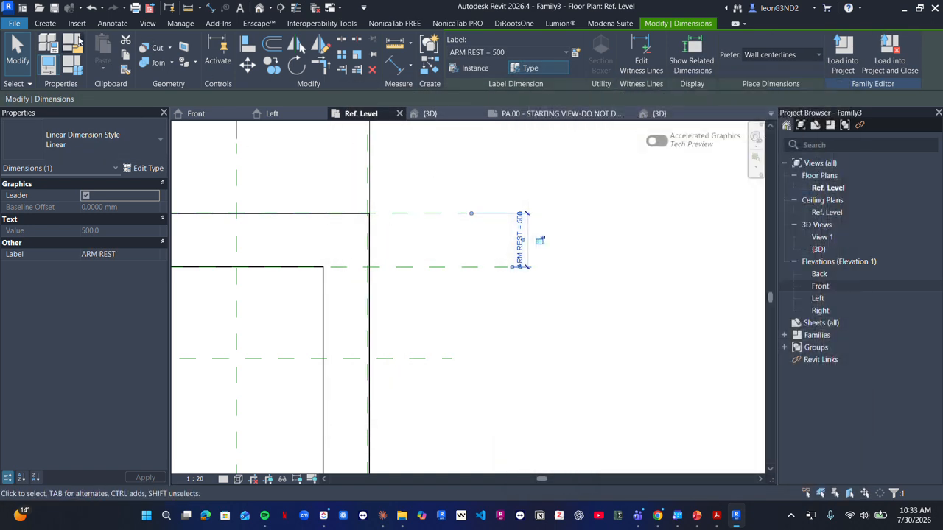
{"action": "key", "text": "Escape"}
{"action": "key", "text": "Escape"}
{"action": "left_click", "coordinate": [73, 66]}
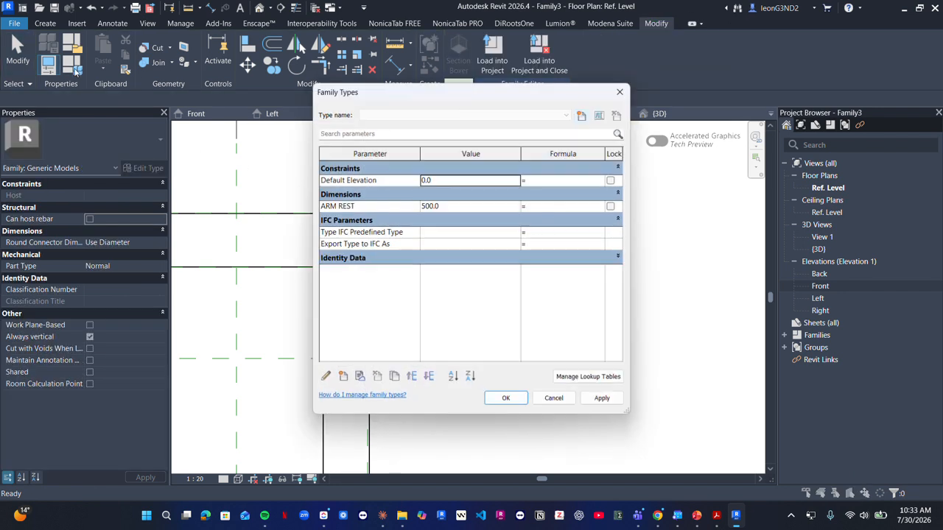
{"action": "left_click_drag", "start_coordinate": [451, 92], "coordinate": [736, 84]}
{"action": "left_click", "coordinate": [752, 199]}
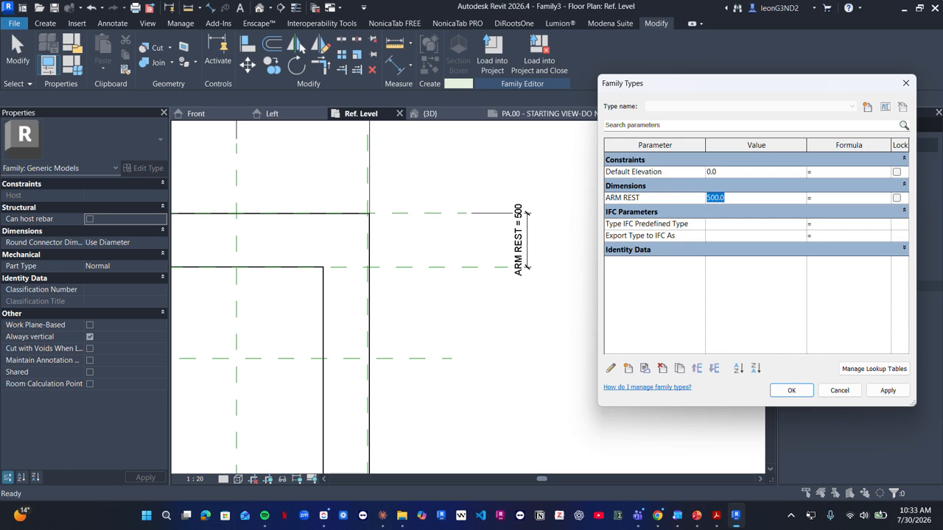
{"action": "type", "text": "100"}
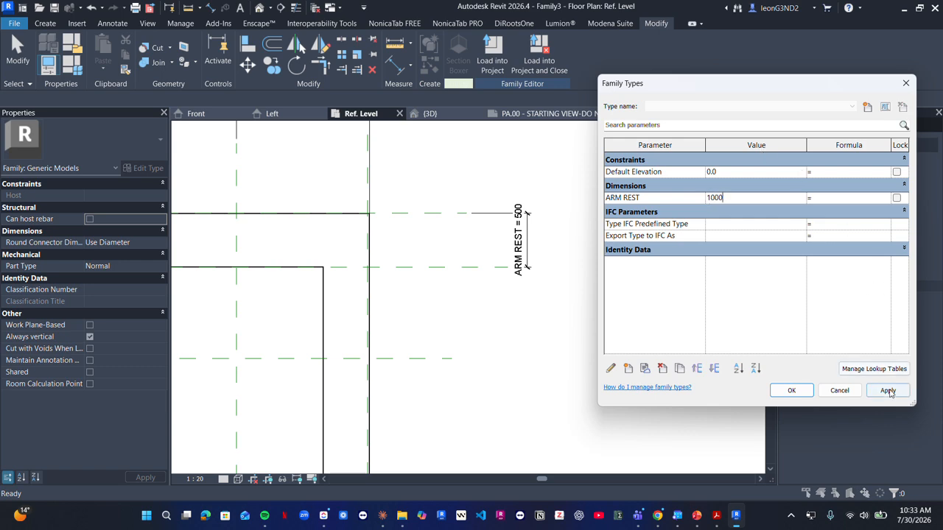
{"action": "left_click", "coordinate": [887, 390]}
{"action": "left_click", "coordinate": [790, 390]}
{"action": "scroll", "coordinate": [448, 331], "scroll_direction": "down", "scroll_amount": 4}
{"action": "scroll", "coordinate": [448, 331], "scroll_direction": "up", "scroll_amount": 5}
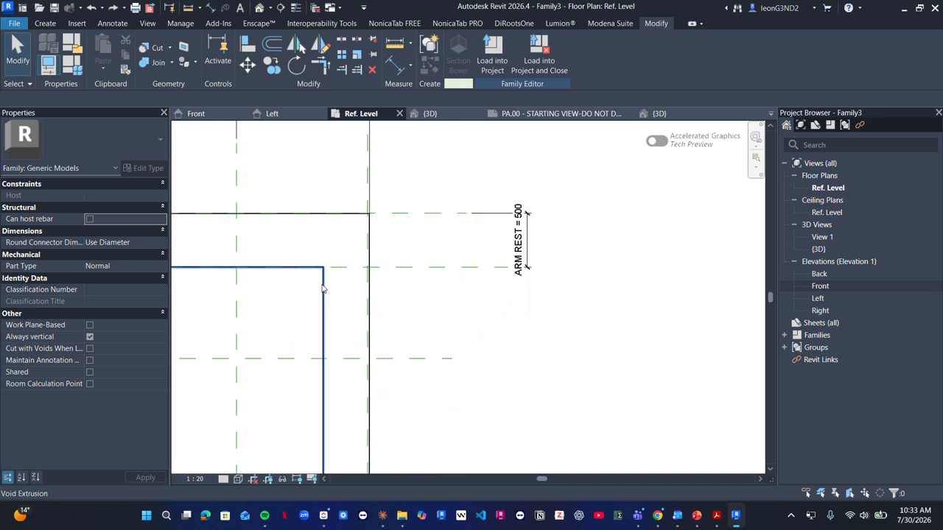
Step: Snap the void extrusion's upper edge onto its reference plane and lock it there
{"action": "scroll", "coordinate": [312, 343], "scroll_direction": "down", "scroll_amount": 2}
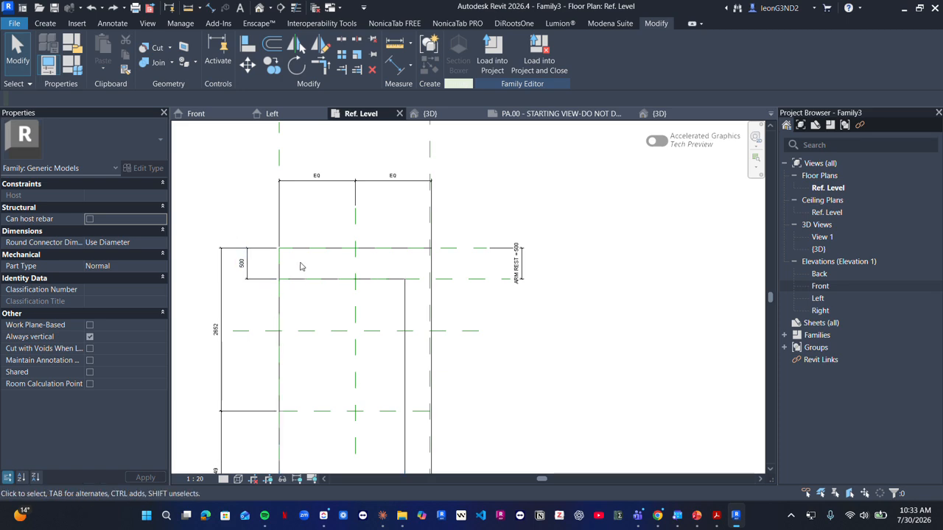
{"action": "left_click", "coordinate": [372, 278]}
{"action": "key", "text": "Escape"}
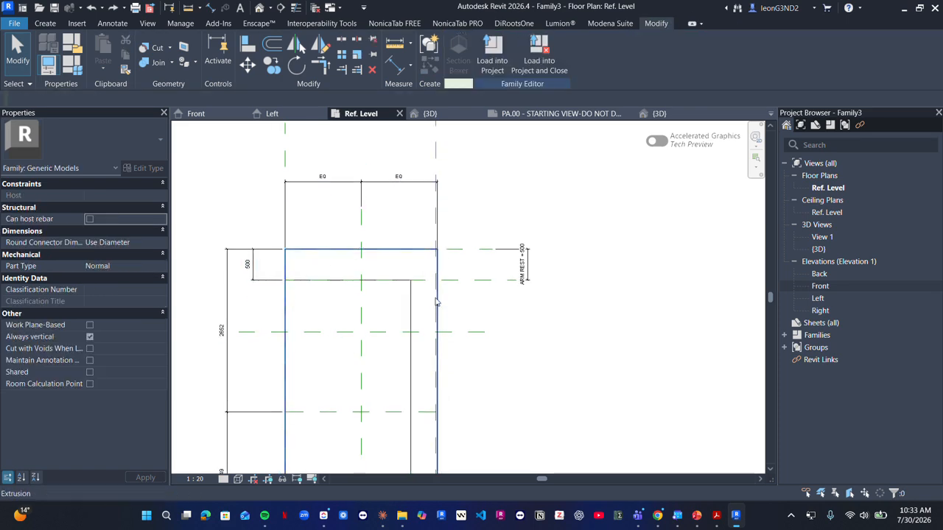
{"action": "left_click", "coordinate": [389, 290]}
{"action": "key", "text": "Escape"}
{"action": "left_click", "coordinate": [352, 300]}
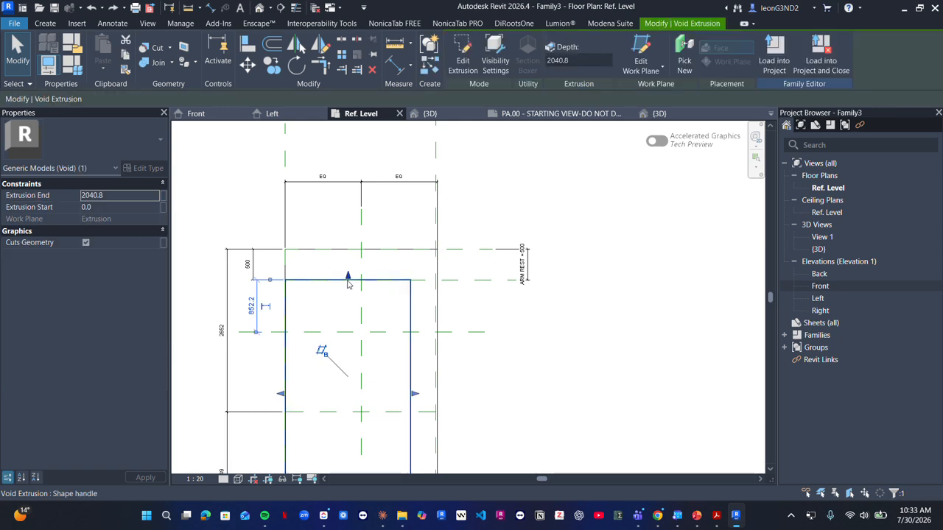
{"action": "left_click_drag", "start_coordinate": [352, 300], "coordinate": [369, 287]}
{"action": "scroll", "coordinate": [349, 280], "scroll_direction": "up", "scroll_amount": 2}
{"action": "key", "text": "Escape"}
{"action": "scroll", "coordinate": [452, 300], "scroll_direction": "down", "scroll_amount": 2}
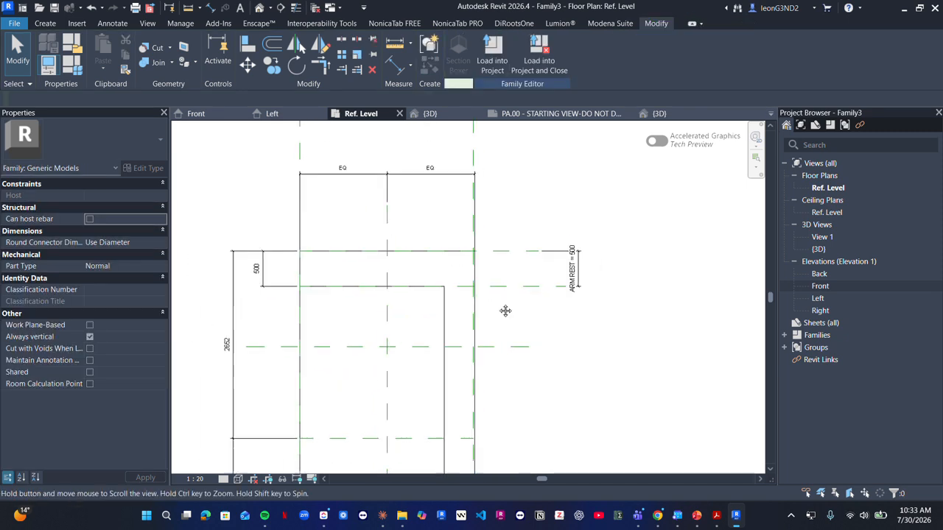
{"action": "middle_click_drag", "start_coordinate": [505, 310], "coordinate": [478, 316]}
{"action": "left_click", "coordinate": [543, 287]}
{"action": "key", "text": "Escape"}
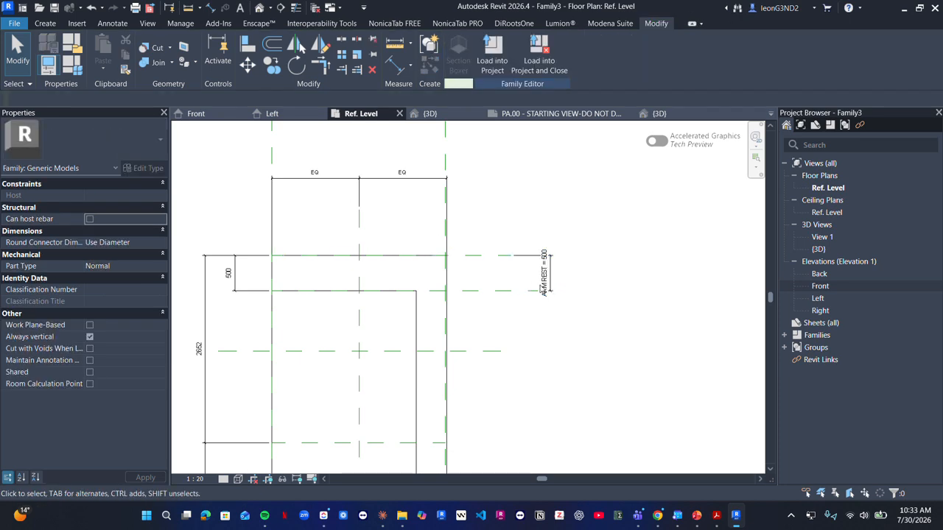
{"action": "scroll", "coordinate": [548, 277], "scroll_direction": "up", "scroll_amount": 6}
{"action": "scroll", "coordinate": [539, 278], "scroll_direction": "down", "scroll_amount": 5}
Step: Test the void's constraint by applying an ARM REST value of 1000 in the family types
{"action": "left_click", "coordinate": [73, 66]}
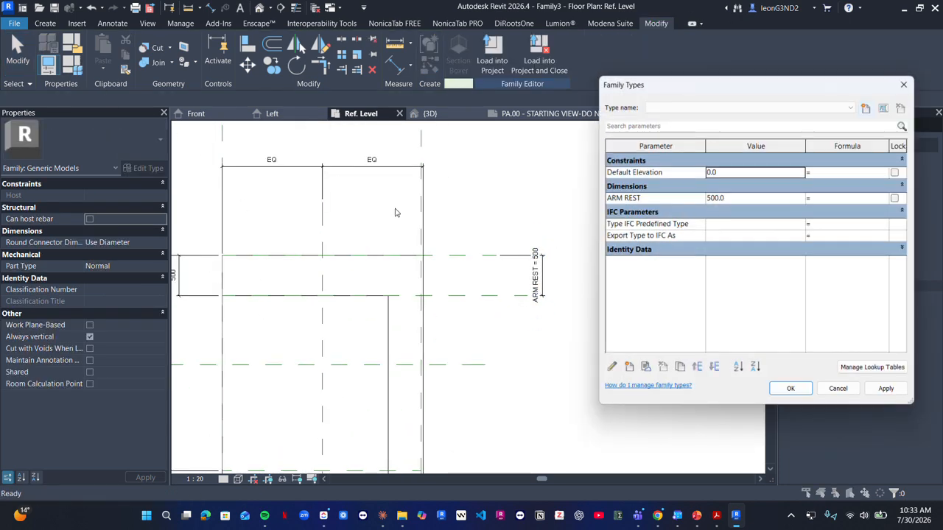
{"action": "left_click", "coordinate": [748, 198]}
{"action": "type", "text": "1"}
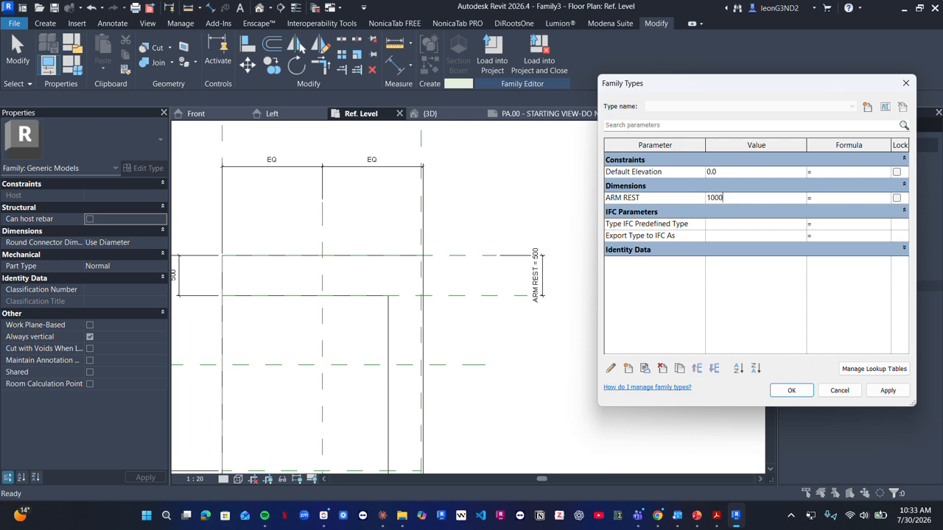
{"action": "left_click", "coordinate": [887, 390]}
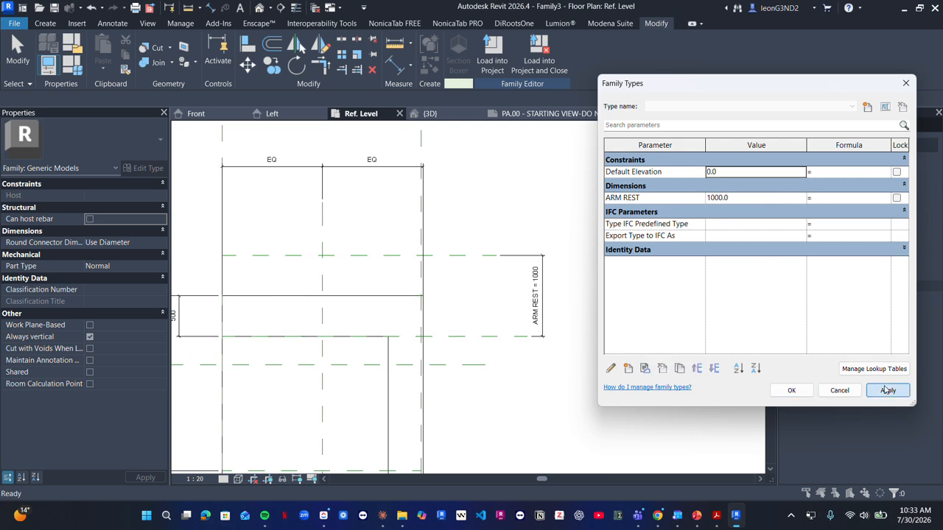
{"action": "left_click", "coordinate": [791, 390]}
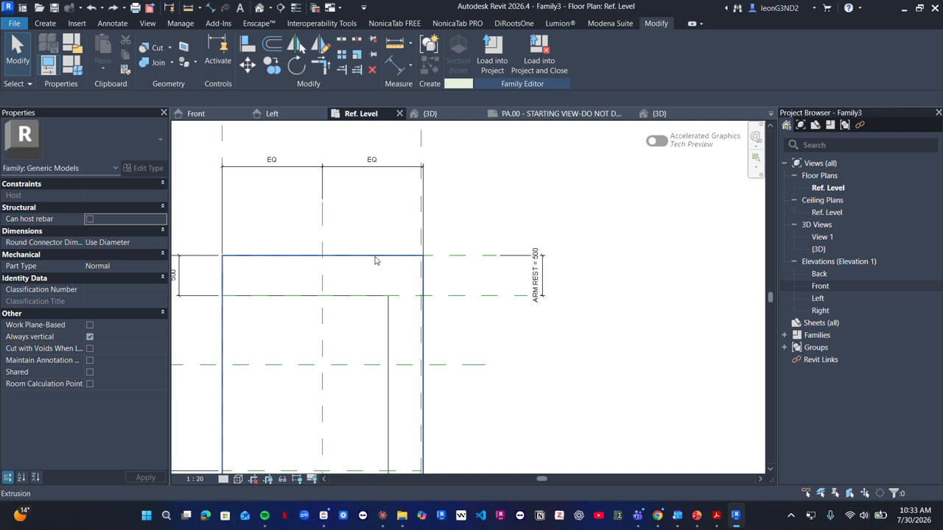
Step: Snap the box extrusion's upper edge onto its reference plane and lock it there
{"action": "left_click", "coordinate": [370, 263]}
{"action": "left_click", "coordinate": [370, 263]}
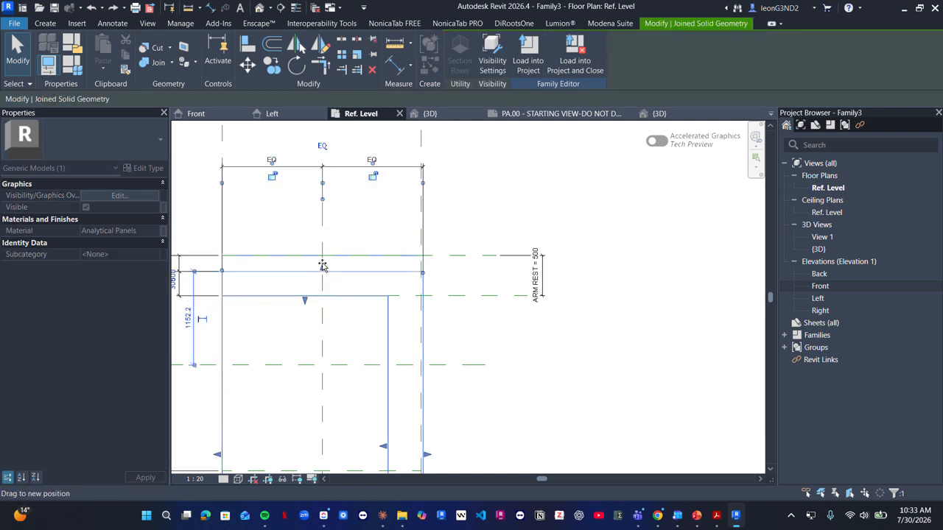
{"action": "scroll", "coordinate": [370, 272], "scroll_direction": "down", "scroll_amount": 1}
{"action": "middle_click_drag", "start_coordinate": [370, 271], "coordinate": [430, 272]}
{"action": "scroll", "coordinate": [392, 269], "scroll_direction": "up", "scroll_amount": 1}
{"action": "key", "text": "Escape"}
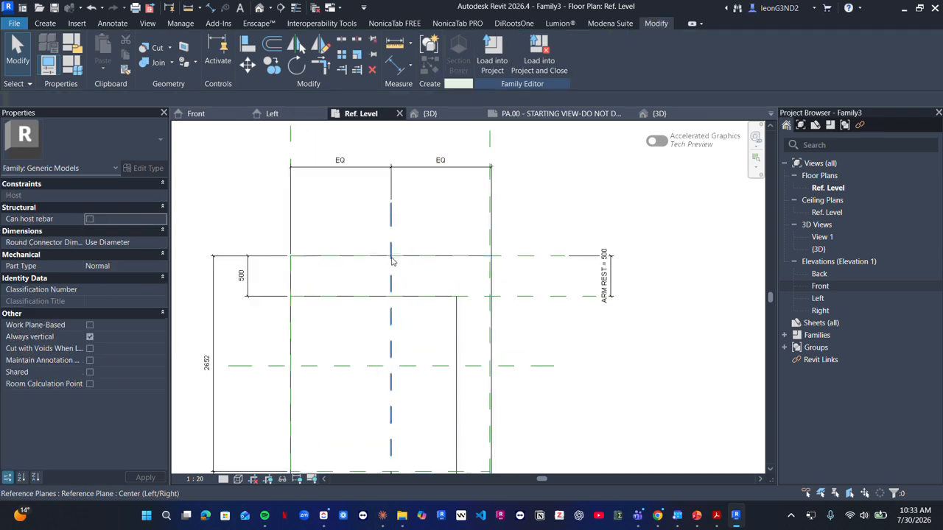
{"action": "key", "text": "Tab"}
{"action": "left_click", "coordinate": [391, 254]}
{"action": "mouse_move", "coordinate": [391, 253]}
{"action": "left_mouse_down"}
{"action": "mouse_move", "coordinate": [394, 272]}
{"action": "mouse_move", "coordinate": [394, 256]}
{"action": "left_mouse_up"}
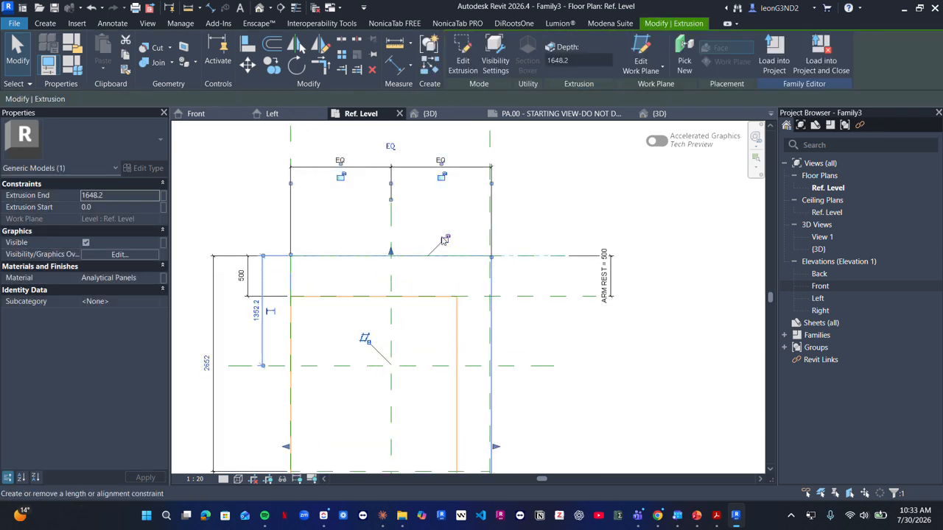
{"action": "left_click", "coordinate": [445, 239]}
{"action": "left_click", "coordinate": [561, 292]}
{"action": "middle_click_drag", "start_coordinate": [559, 295], "coordinate": [541, 290]}
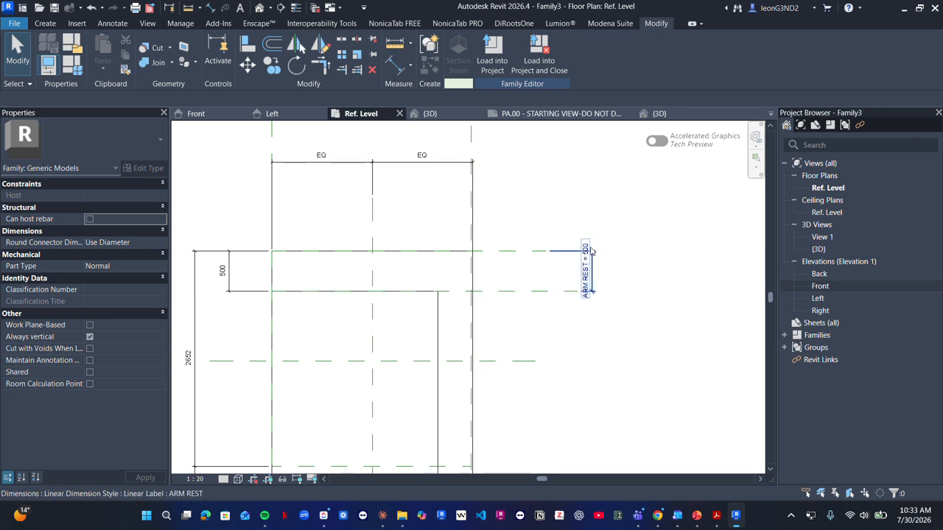
Step: Set the ARM REST parameter to 1000 in the family types and apply the change
{"action": "left_click", "coordinate": [83, 70]}
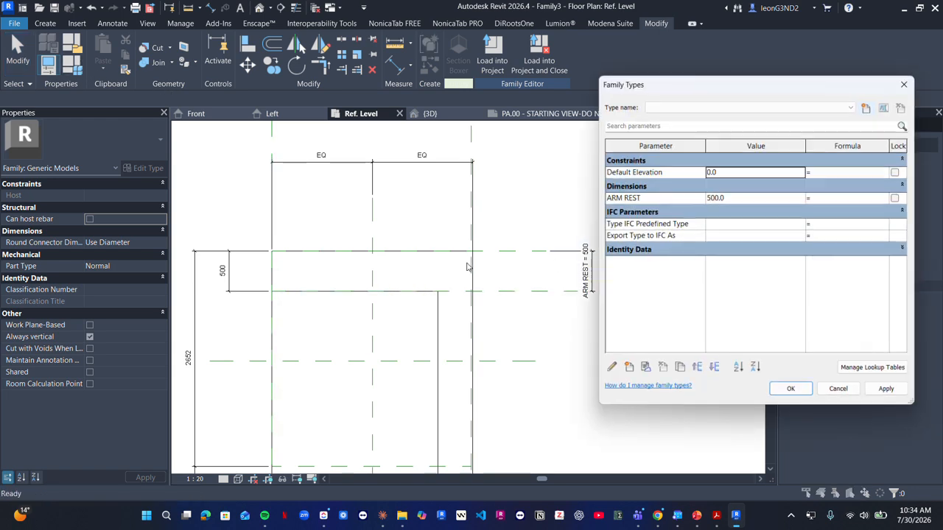
{"action": "left_click", "coordinate": [743, 198]}
{"action": "type", "text": "1"}
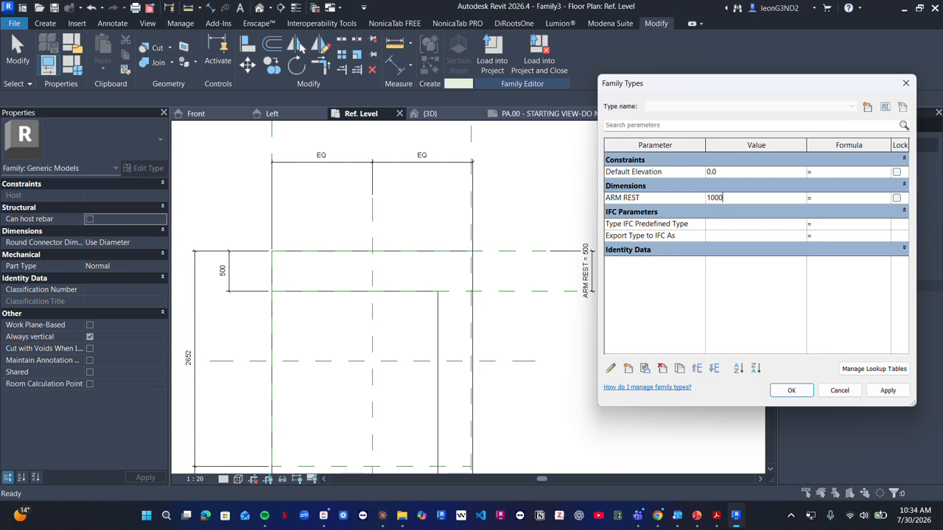
{"action": "left_click", "coordinate": [887, 390]}
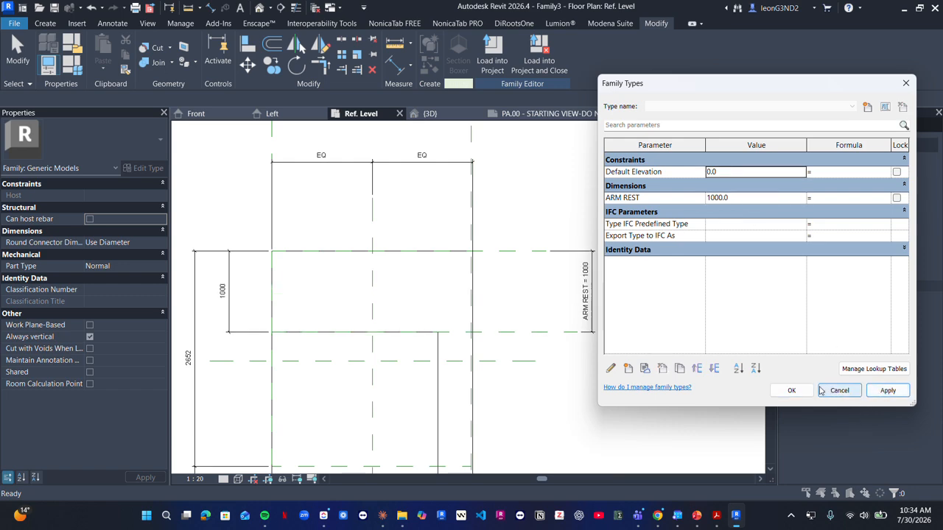
{"action": "left_click", "coordinate": [793, 390]}
{"action": "scroll", "coordinate": [640, 332], "scroll_direction": "down", "scroll_amount": 2}
{"action": "middle_click_drag", "start_coordinate": [562, 354], "coordinate": [564, 300]}
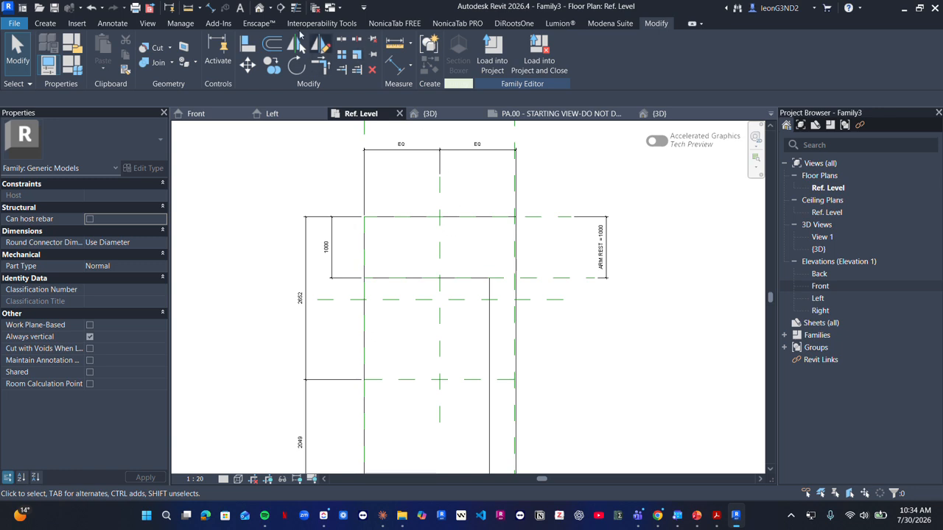
Step: Examine the box and its void cut from several angles in the 3D view
{"action": "left_click", "coordinate": [259, 8]}
{"action": "scroll", "coordinate": [379, 273], "scroll_direction": "up", "scroll_amount": 3}
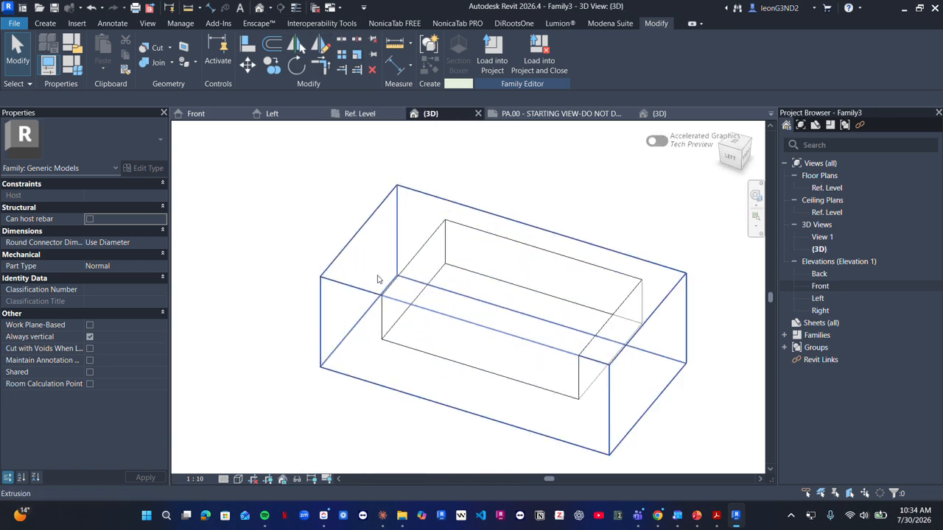
{"action": "scroll", "coordinate": [383, 287], "scroll_direction": "down", "scroll_amount": 2}
{"action": "middle_click_drag", "start_coordinate": [383, 287], "coordinate": [406, 283], "text": "shift"}
{"action": "scroll", "coordinate": [401, 284], "scroll_direction": "up", "scroll_amount": 4}
{"action": "scroll", "coordinate": [374, 308], "scroll_direction": "down", "scroll_amount": 4}
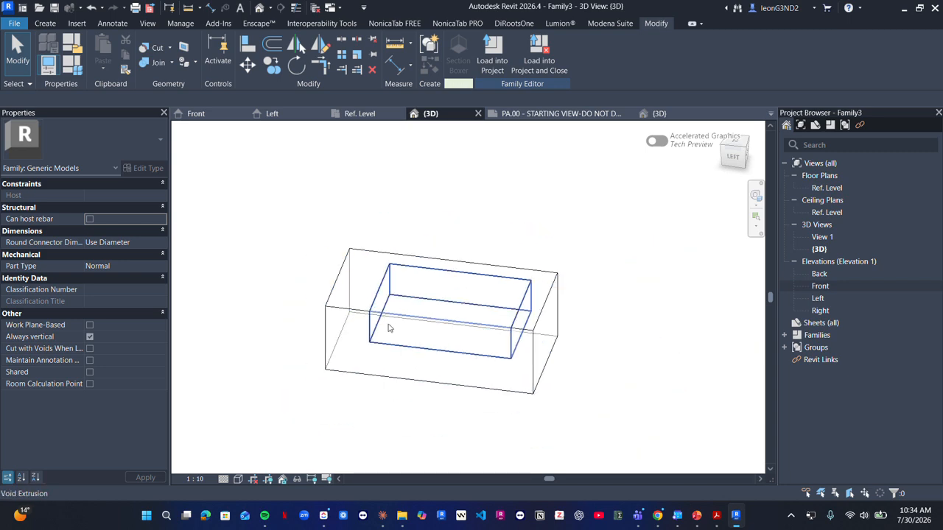
{"action": "middle_click_drag", "start_coordinate": [352, 340], "coordinate": [309, 296], "text": "shift"}
{"action": "scroll", "coordinate": [396, 288], "scroll_direction": "up", "scroll_amount": 2}
{"action": "scroll", "coordinate": [374, 288], "scroll_direction": "down", "scroll_amount": 1}
{"action": "scroll", "coordinate": [316, 281], "scroll_direction": "up", "scroll_amount": 4}
{"action": "middle_click_drag", "start_coordinate": [386, 274], "coordinate": [433, 277], "text": "shift"}
{"action": "scroll", "coordinate": [420, 248], "scroll_direction": "down", "scroll_amount": 5}
{"action": "scroll", "coordinate": [452, 272], "scroll_direction": "down", "scroll_amount": 1}
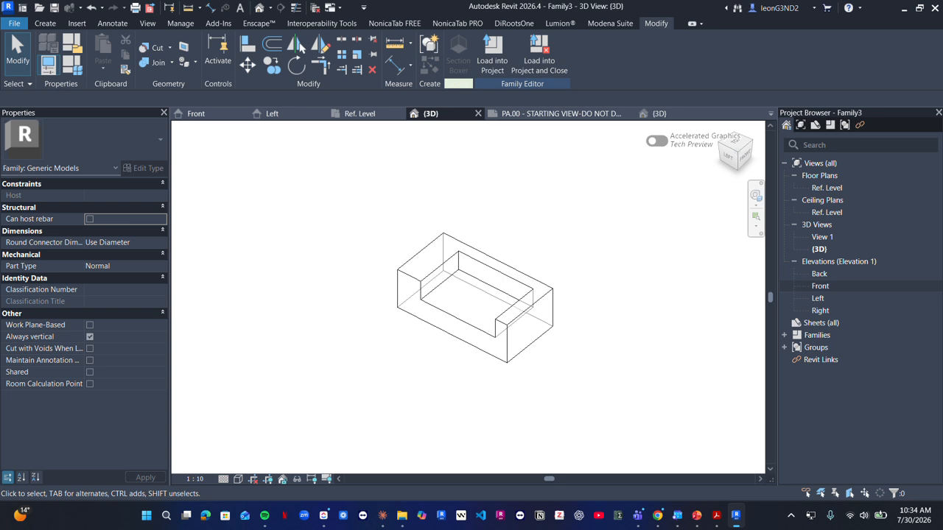
Step: In the Ref. Level plan, draw a vertical reference plane along the box's left edge, running upward from its upper-left corner
{"action": "left_click", "coordinate": [356, 111]}
{"action": "scroll", "coordinate": [471, 265], "scroll_direction": "down", "scroll_amount": 2}
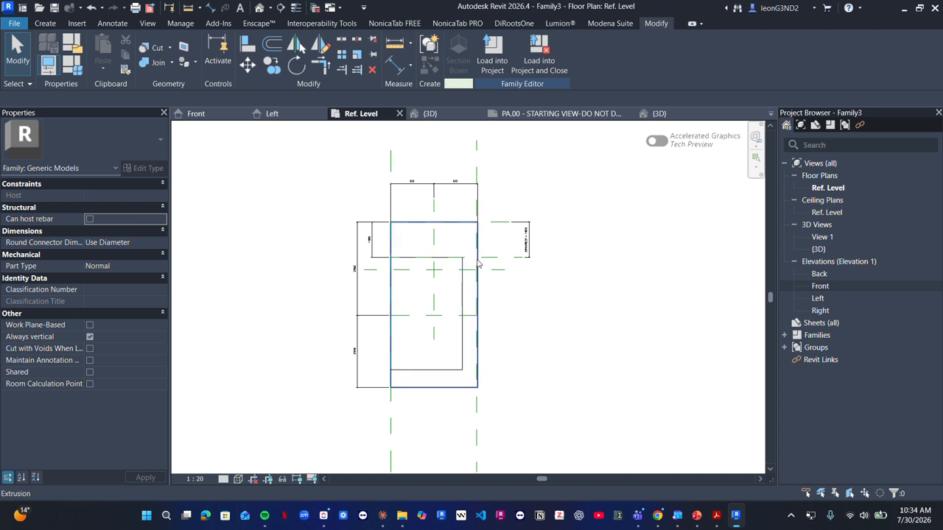
{"action": "key", "text": "r"}
{"action": "key", "text": "p"}
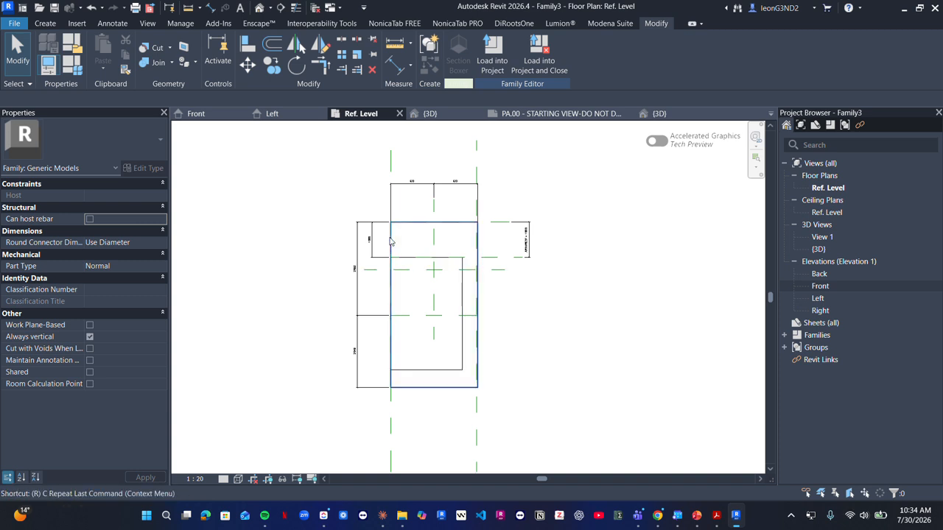
{"action": "left_click", "coordinate": [390, 222]}
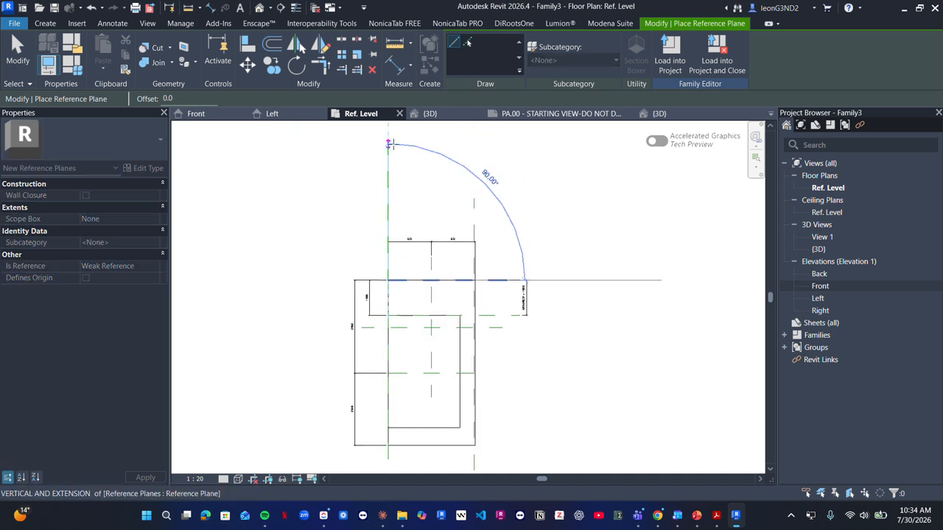
{"action": "left_click", "coordinate": [389, 138]}
{"action": "key", "text": "Escape"}
Step: Extend the lower end of the new vertical reference plane down past the box's lower edge
{"action": "left_click", "coordinate": [388, 195]}
{"action": "middle_click_drag", "start_coordinate": [394, 287], "coordinate": [393, 258]}
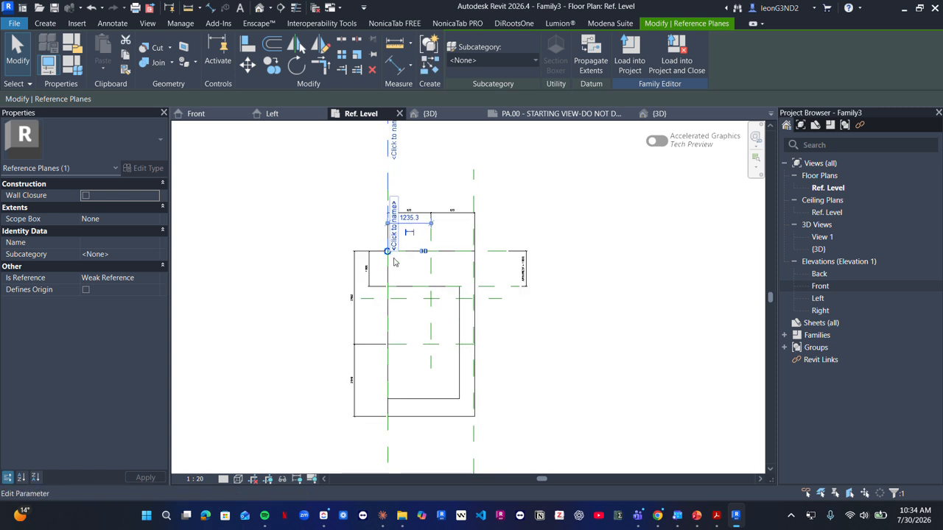
{"action": "left_click_drag", "start_coordinate": [387, 251], "coordinate": [385, 425]}
{"action": "middle_click_drag", "start_coordinate": [385, 425], "coordinate": [360, 304]}
{"action": "left_click_drag", "start_coordinate": [359, 304], "coordinate": [366, 424]}
{"action": "key", "text": "Escape"}
{"action": "scroll", "coordinate": [370, 398], "scroll_direction": "down", "scroll_amount": 2}
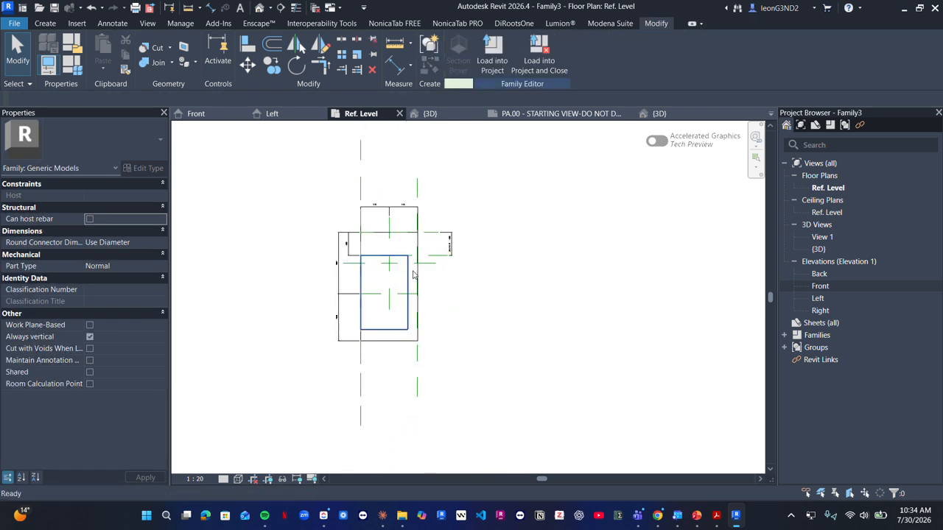
{"action": "key", "text": "d"}
{"action": "key", "text": "i"}
{"action": "left_click", "coordinate": [417, 193]}
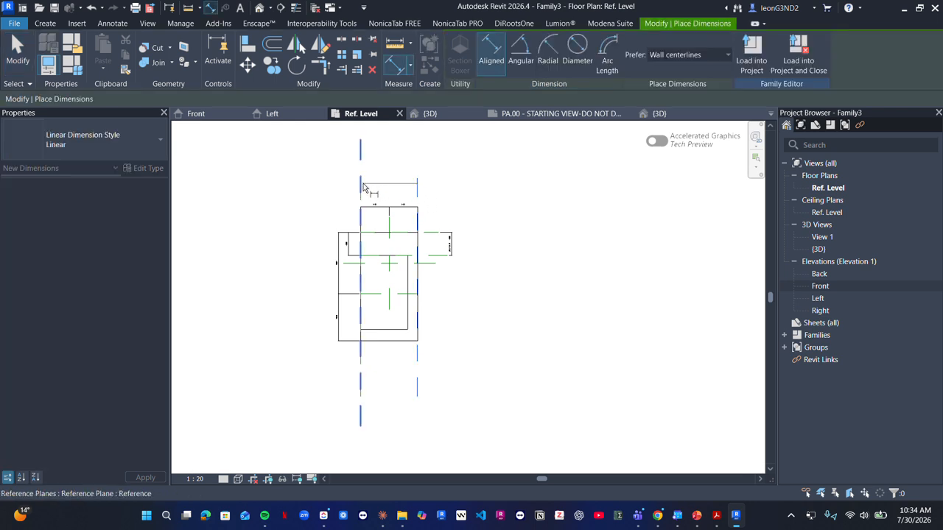
{"action": "key", "text": "Escape"}
{"action": "scroll", "coordinate": [420, 209], "scroll_direction": "up", "scroll_amount": 3}
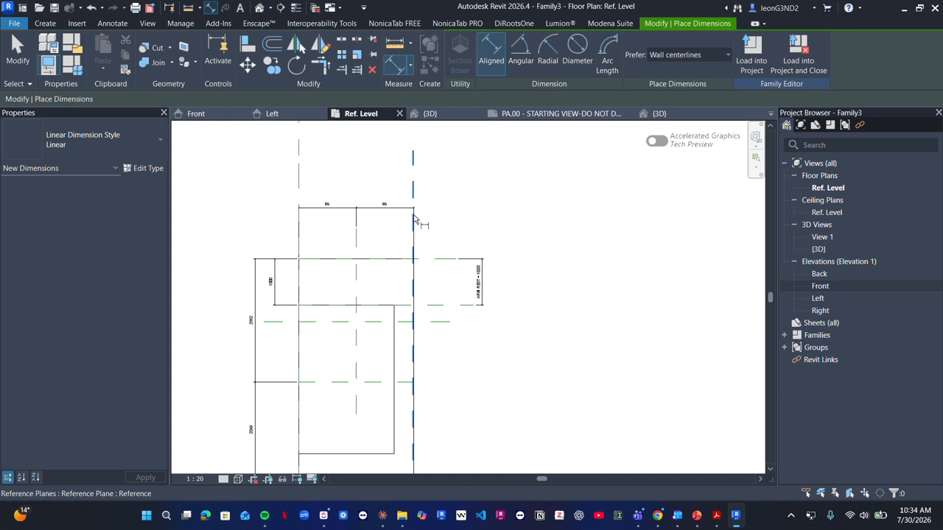
{"action": "scroll", "coordinate": [414, 219], "scroll_direction": "up", "scroll_amount": 3}
{"action": "key", "text": "Escape"}
{"action": "scroll", "coordinate": [417, 218], "scroll_direction": "up", "scroll_amount": 2}
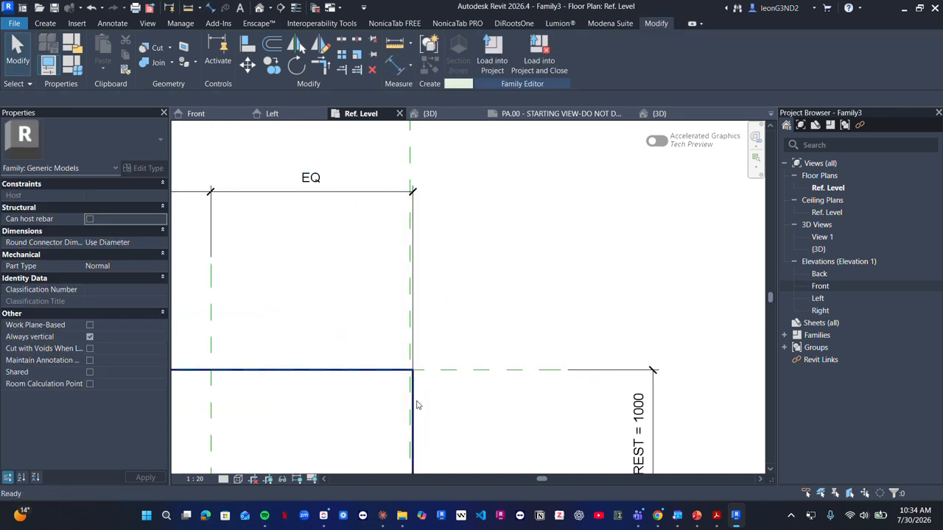
Step: Dimension the distance between the box's right edge and the left reference plane, placing the dimension above the EQ dimension
{"action": "key", "text": "d"}
{"action": "key", "text": "i"}
{"action": "scroll", "coordinate": [347, 369], "scroll_direction": "down", "scroll_amount": 3}
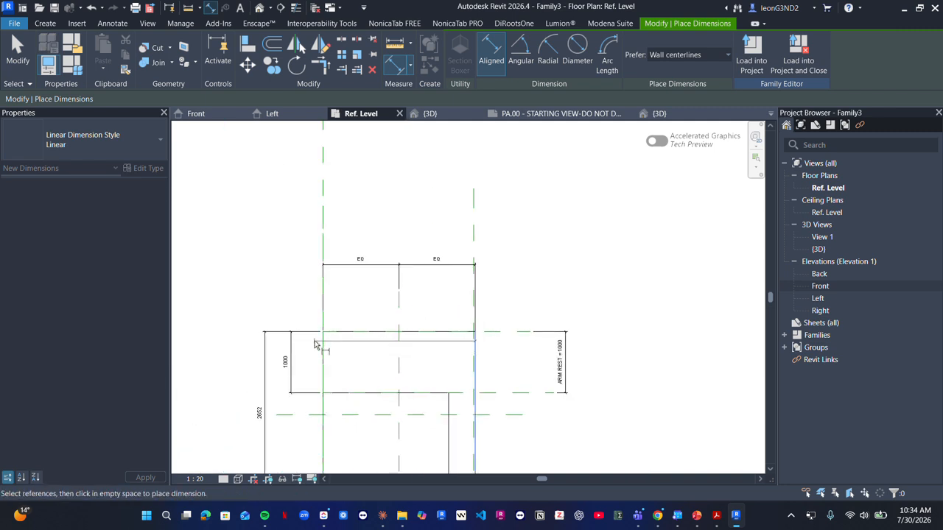
{"action": "middle_click_drag", "start_coordinate": [321, 217], "coordinate": [345, 279]}
{"action": "left_click", "coordinate": [466, 212]}
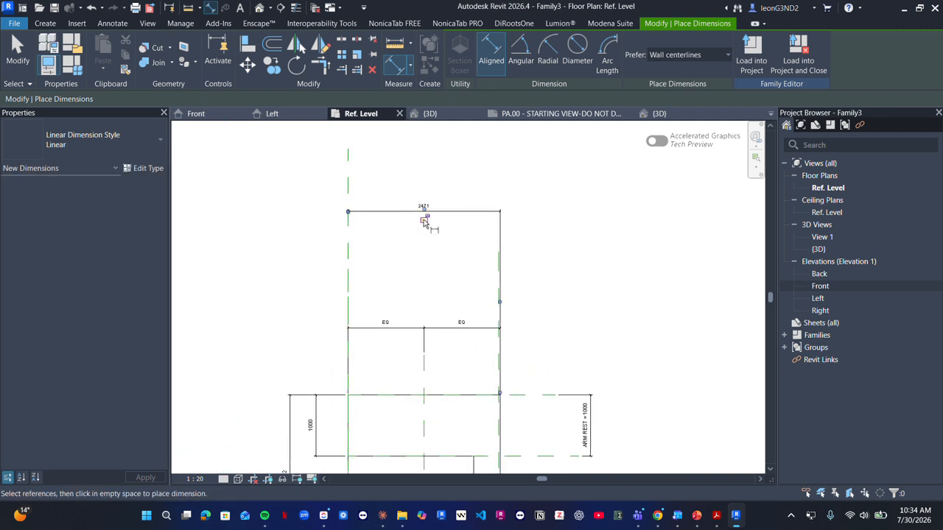
{"action": "middle_click_drag", "start_coordinate": [360, 318], "coordinate": [368, 270]}
{"action": "key", "text": "Escape"}
{"action": "key", "text": "Escape"}
Step: Try to reposition the box extrusion's left edge against the left reference plane
{"action": "left_click", "coordinate": [376, 357]}
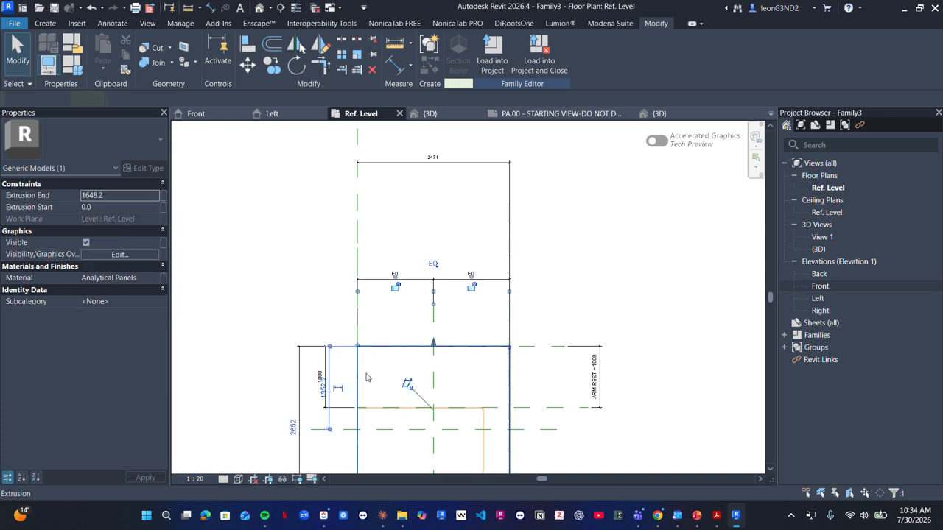
{"action": "scroll", "coordinate": [365, 324], "scroll_direction": "down", "scroll_amount": 2}
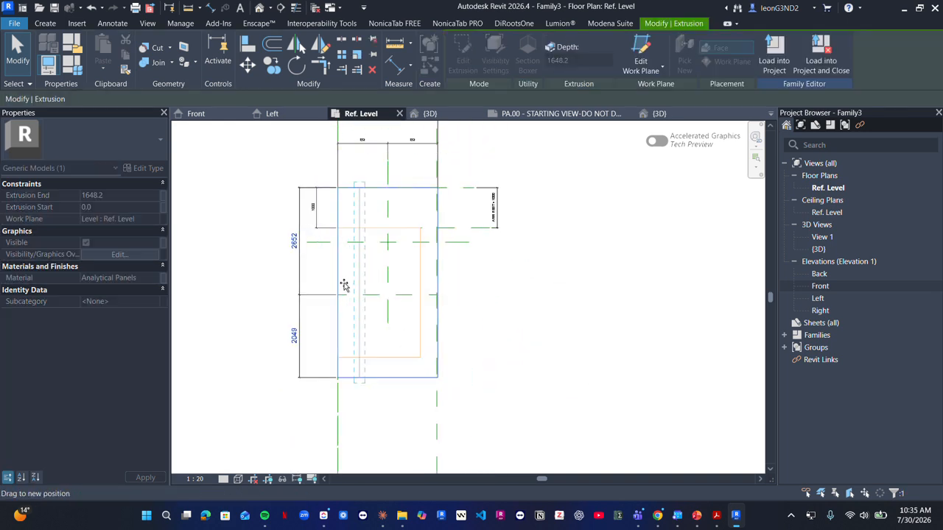
{"action": "scroll", "coordinate": [345, 286], "scroll_direction": "down", "scroll_amount": 2}
{"action": "left_click_drag", "start_coordinate": [339, 289], "coordinate": [343, 162]}
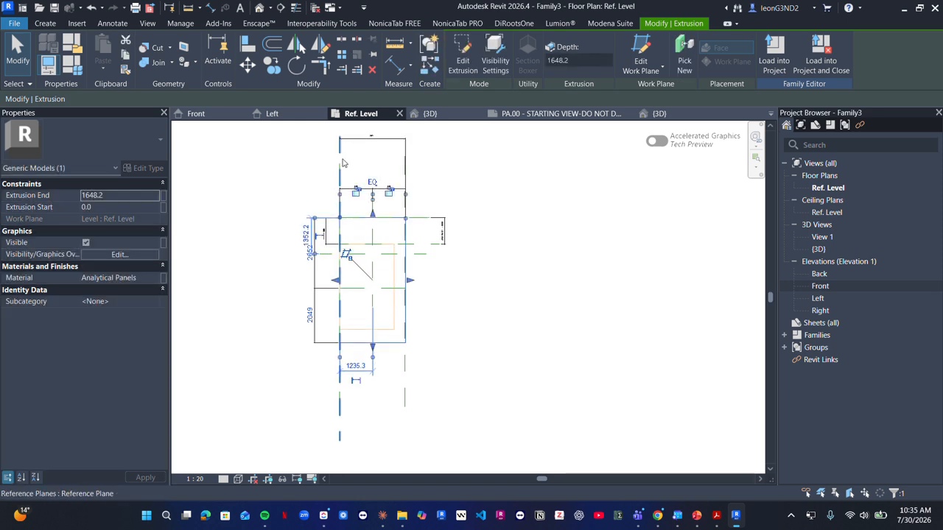
{"action": "scroll", "coordinate": [341, 249], "scroll_direction": "up", "scroll_amount": 3}
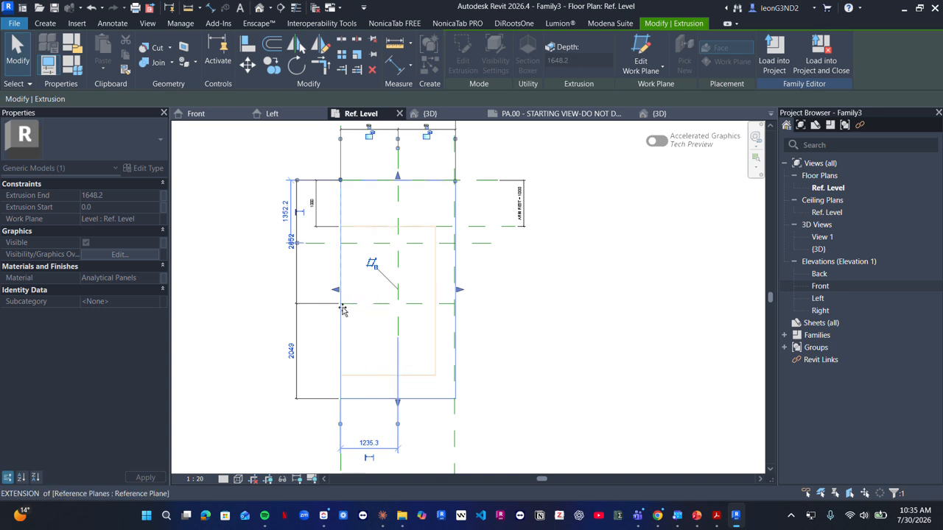
{"action": "scroll", "coordinate": [372, 298], "scroll_direction": "down", "scroll_amount": 3}
{"action": "key", "text": "Escape"}
{"action": "left_click", "coordinate": [380, 294]}
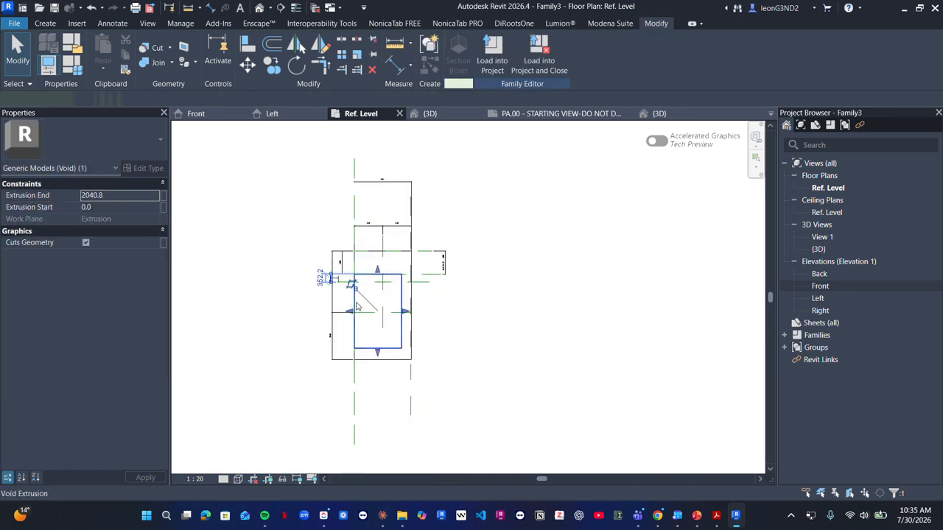
{"action": "scroll", "coordinate": [354, 303], "scroll_direction": "up", "scroll_amount": 2}
{"action": "key", "text": "Escape"}
Step: Delete the EQ dimension above the box and the unlabelled vertical dimensions along its left side
{"action": "left_click", "coordinate": [376, 189]}
{"action": "key", "text": "Delete"}
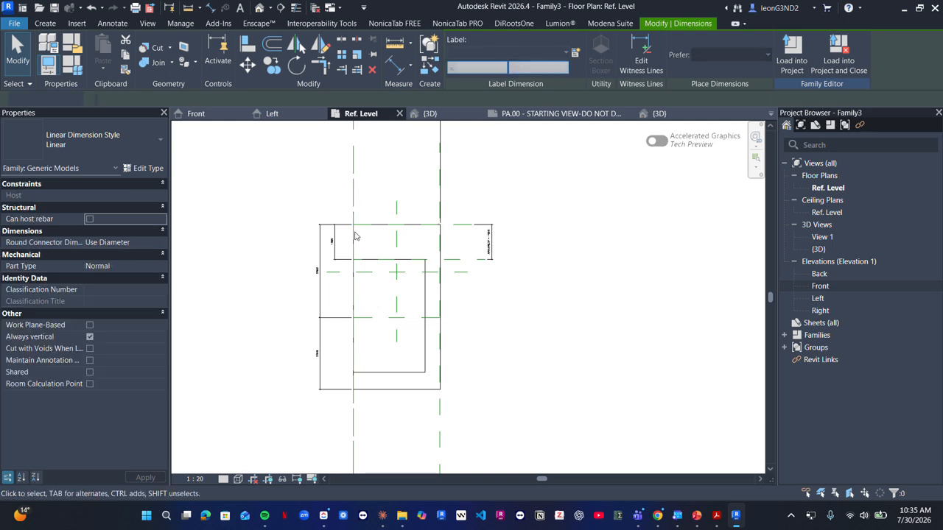
{"action": "left_click", "coordinate": [319, 265]}
{"action": "key", "text": "Delete"}
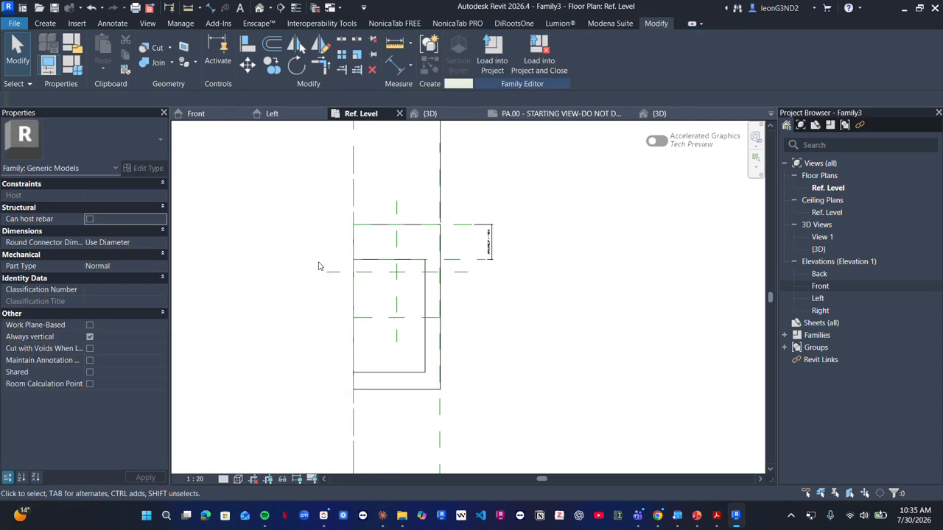
Step: Pull the joined solid's left edge inward off the reference plane to 1200 from the vertical centre plane
{"action": "left_click", "coordinate": [354, 377]}
{"action": "scroll", "coordinate": [357, 385], "scroll_direction": "up", "scroll_amount": 2}
{"action": "scroll", "coordinate": [362, 396], "scroll_direction": "up", "scroll_amount": 1}
{"action": "key", "text": "Escape"}
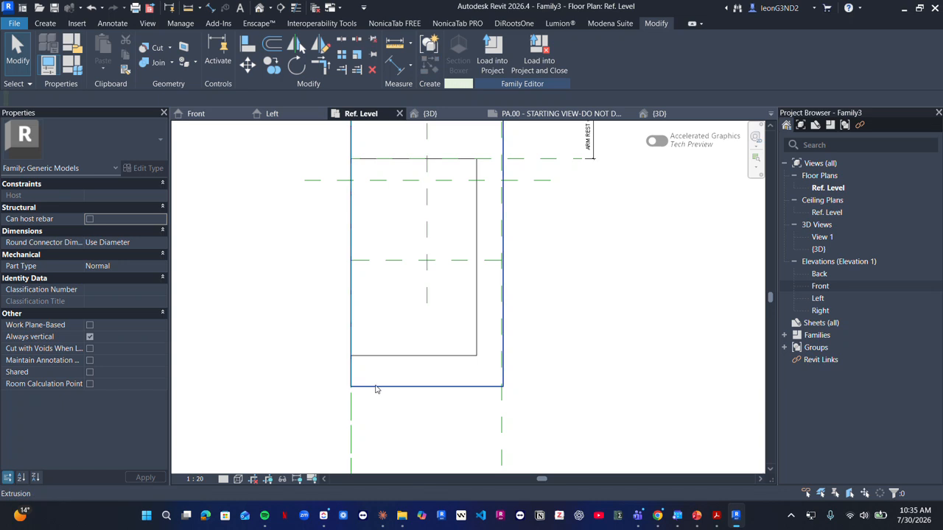
{"action": "key", "text": "Tab"}
{"action": "left_click", "coordinate": [376, 387]}
{"action": "left_click_drag", "start_coordinate": [348, 242], "coordinate": [366, 249]}
{"action": "scroll", "coordinate": [352, 254], "scroll_direction": "up", "scroll_amount": 3}
{"action": "scroll", "coordinate": [366, 250], "scroll_direction": "down", "scroll_amount": 3}
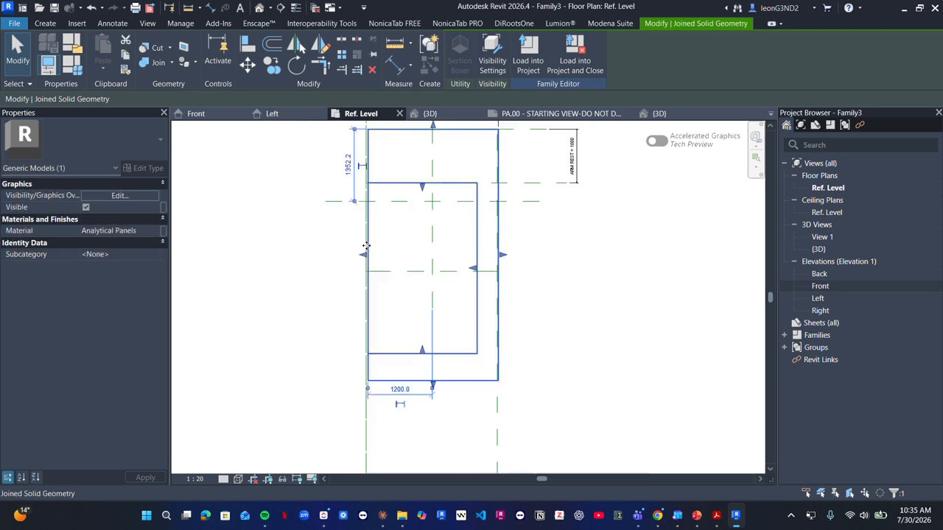
Step: Snap the joined solid's left edge back onto the left reference plane
{"action": "scroll", "coordinate": [391, 309], "scroll_direction": "up", "scroll_amount": 4}
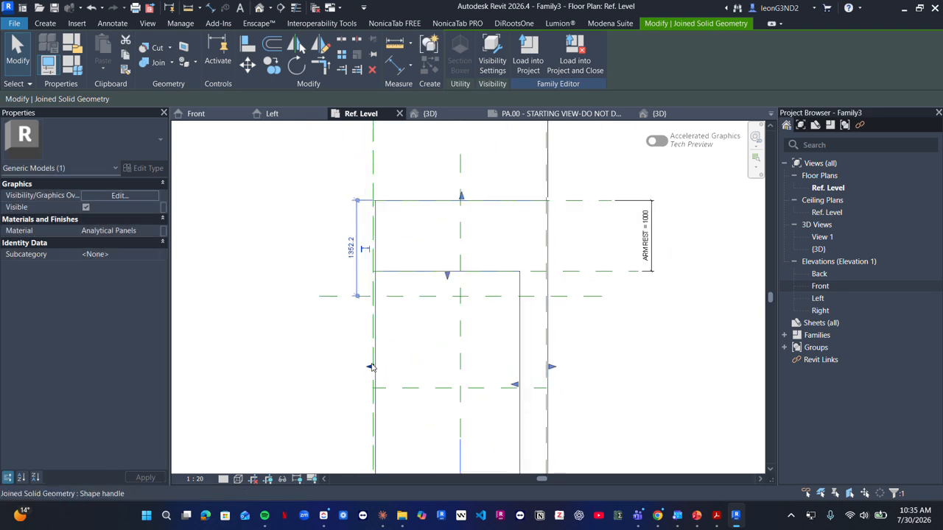
{"action": "scroll", "coordinate": [372, 374], "scroll_direction": "up", "scroll_amount": 3}
{"action": "left_click_drag", "start_coordinate": [373, 372], "coordinate": [374, 374]}
{"action": "scroll", "coordinate": [374, 374], "scroll_direction": "down", "scroll_amount": 3}
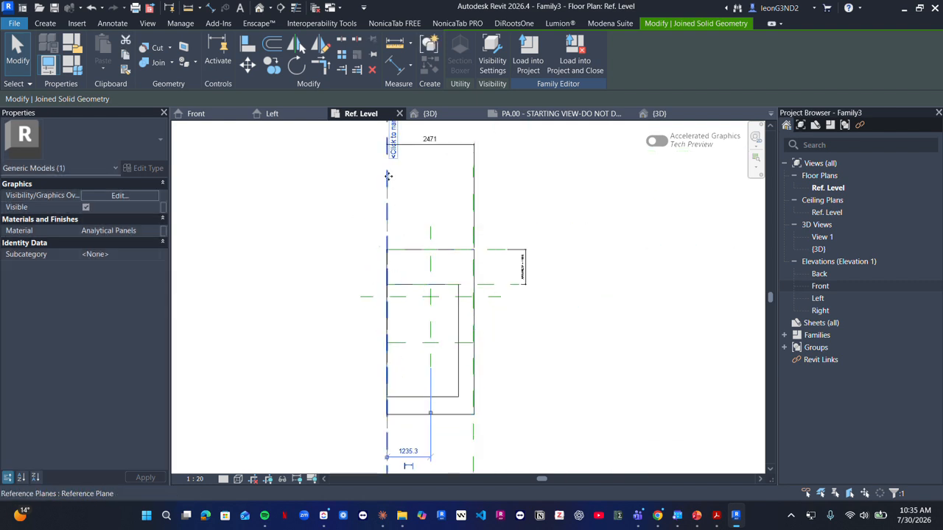
Step: Nudge the left vertical reference plane three increments to the left to test whether the box's left edge follows
{"action": "left_click", "coordinate": [387, 240]}
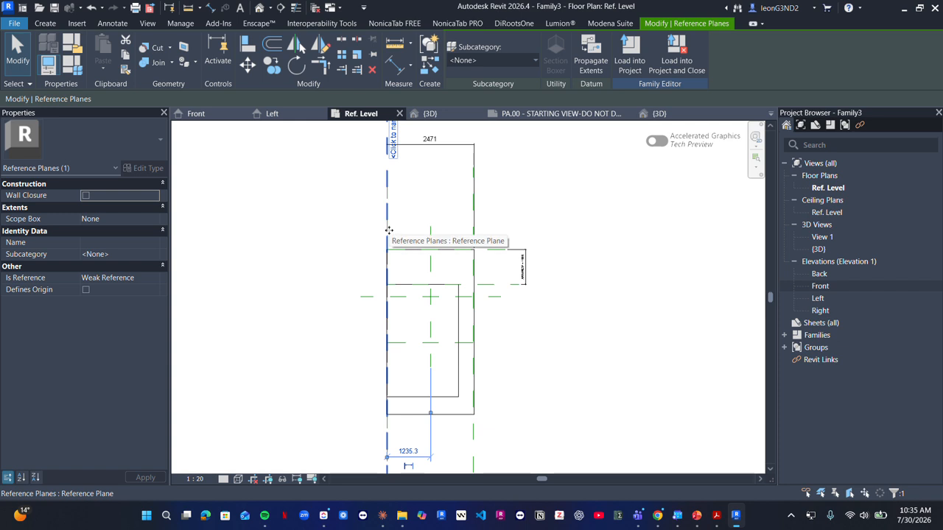
{"action": "key", "text": "Left"}
{"action": "key", "text": "Left"}
{"action": "key", "text": "Left"}
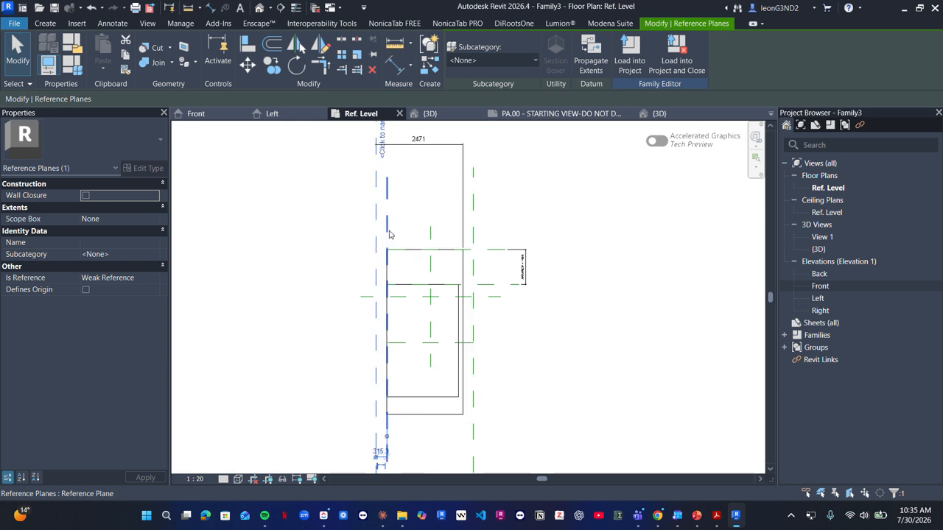
{"action": "key", "text": "Escape"}
Step: Align the displaced vertical reference plane with the plane along the box's left edge
{"action": "key", "text": "a"}
{"action": "key", "text": "l"}
{"action": "scroll", "coordinate": [390, 298], "scroll_direction": "up", "scroll_amount": 2}
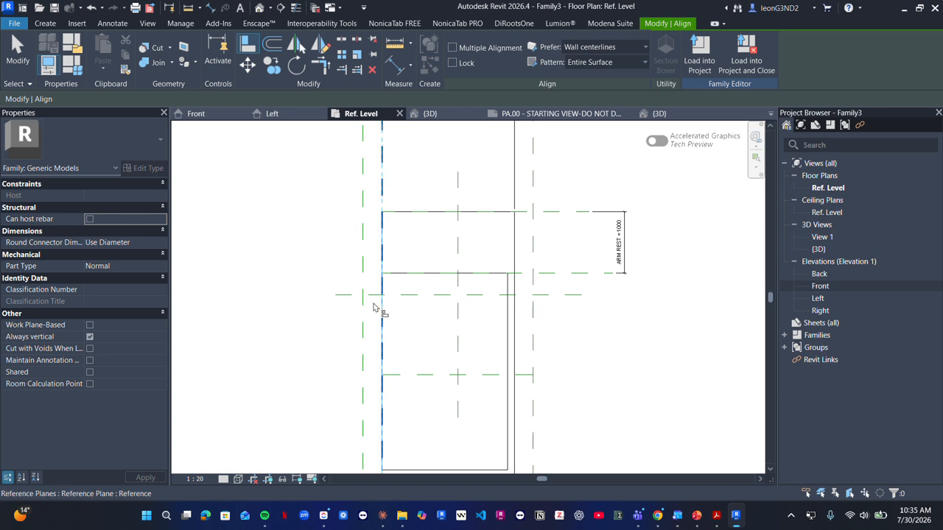
{"action": "left_click", "coordinate": [372, 305]}
{"action": "scroll", "coordinate": [536, 235], "scroll_direction": "up", "scroll_amount": 2}
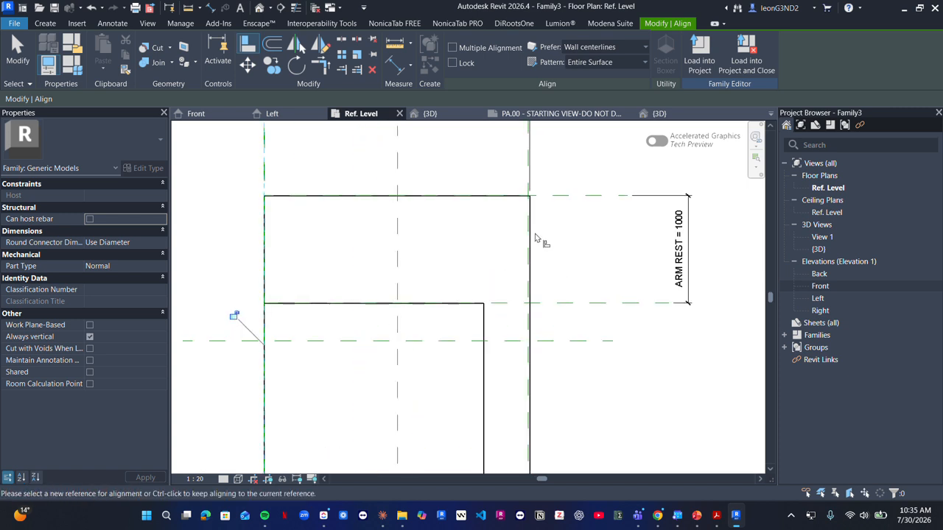
{"action": "scroll", "coordinate": [536, 237], "scroll_direction": "down", "scroll_amount": 1}
{"action": "key", "text": "Escape"}
{"action": "key", "text": "Escape"}
Step: Snap the box extrusion's right edge onto the right vertical reference plane and remove the conflicting constraints
{"action": "left_click", "coordinate": [530, 252]}
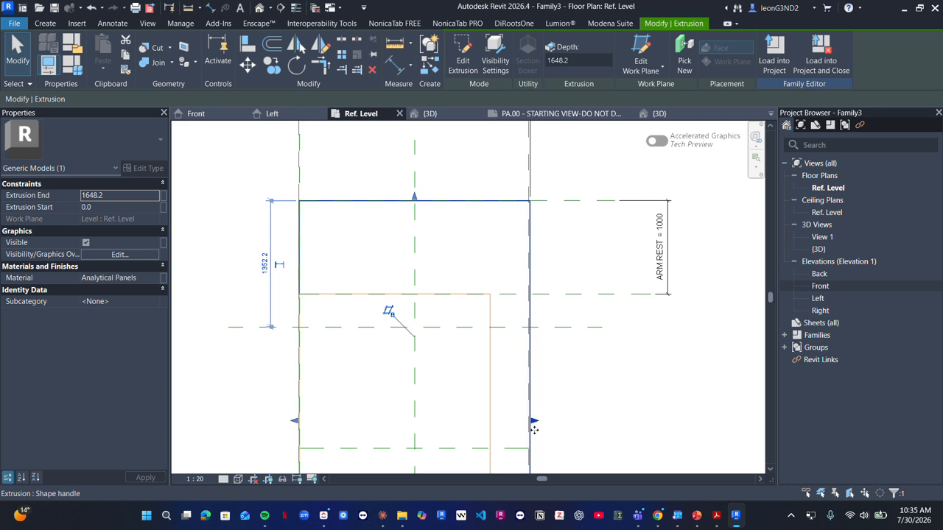
{"action": "scroll", "coordinate": [532, 425], "scroll_direction": "up", "scroll_amount": 5}
{"action": "left_click_drag", "start_coordinate": [526, 407], "coordinate": [519, 406]}
{"action": "scroll", "coordinate": [520, 405], "scroll_direction": "down", "scroll_amount": 4}
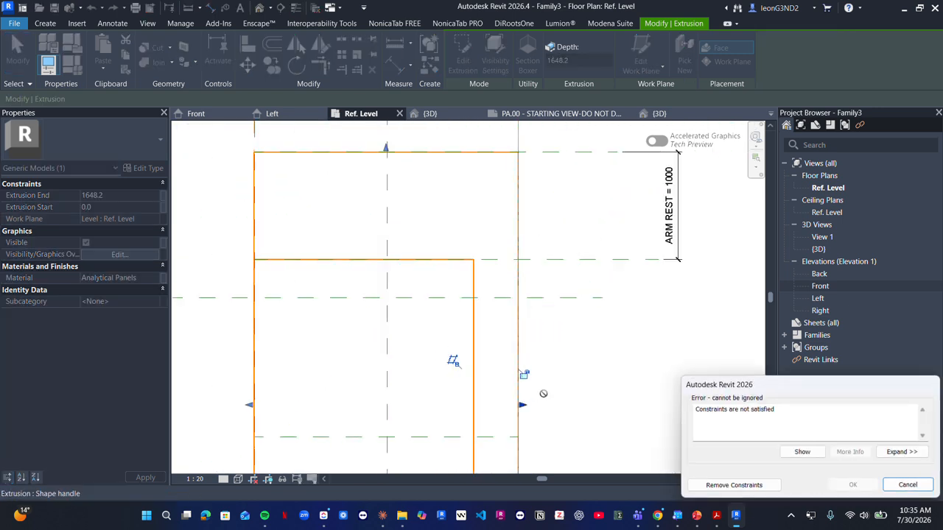
{"action": "left_click", "coordinate": [777, 485]}
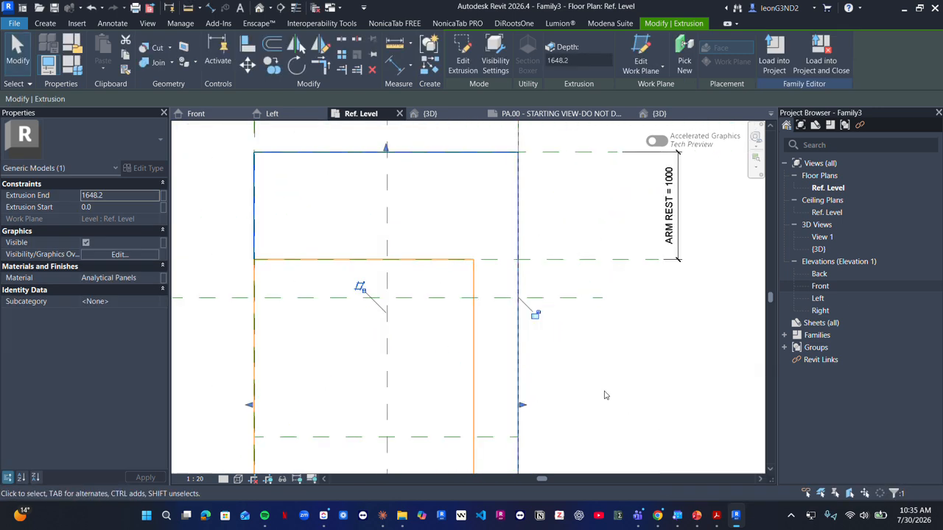
{"action": "scroll", "coordinate": [447, 311], "scroll_direction": "down", "scroll_amount": 3}
{"action": "key", "text": "Escape"}
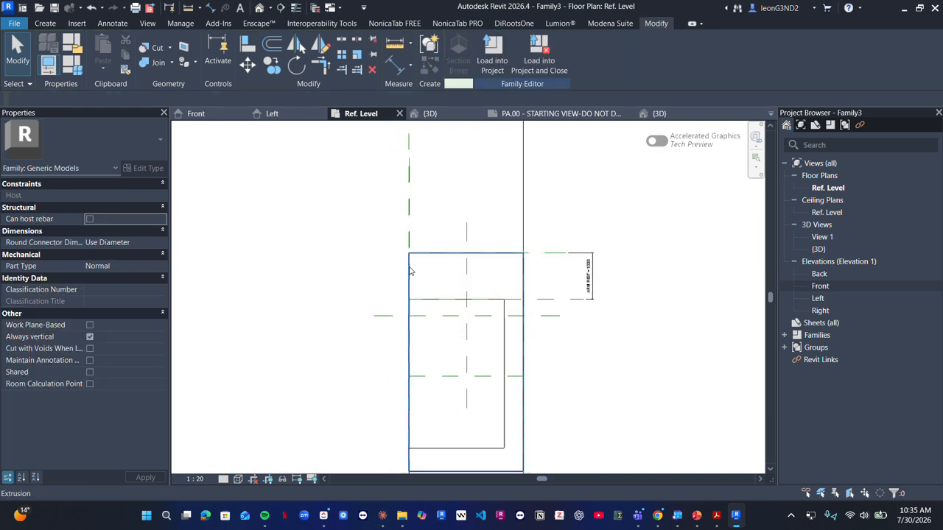
{"action": "left_click", "coordinate": [433, 257]}
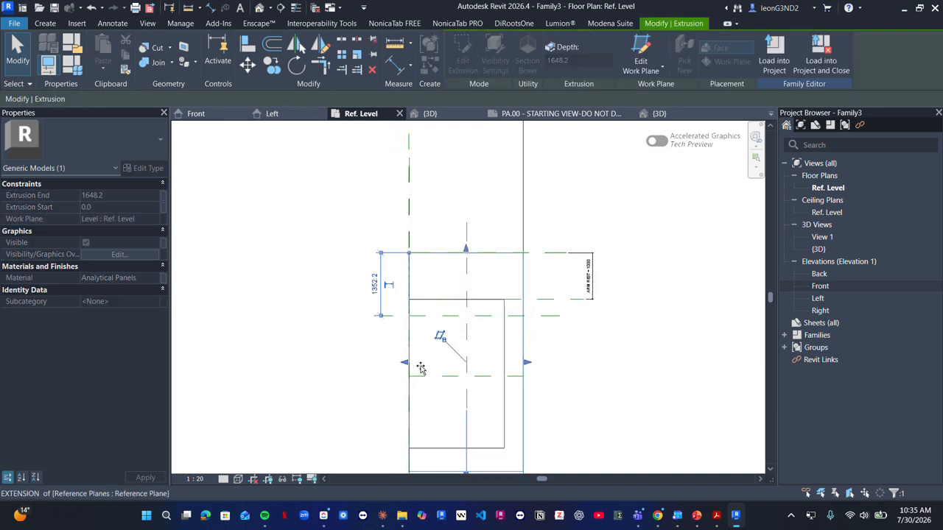
{"action": "scroll", "coordinate": [406, 273], "scroll_direction": "down", "scroll_amount": 3}
{"action": "key", "text": "Escape"}
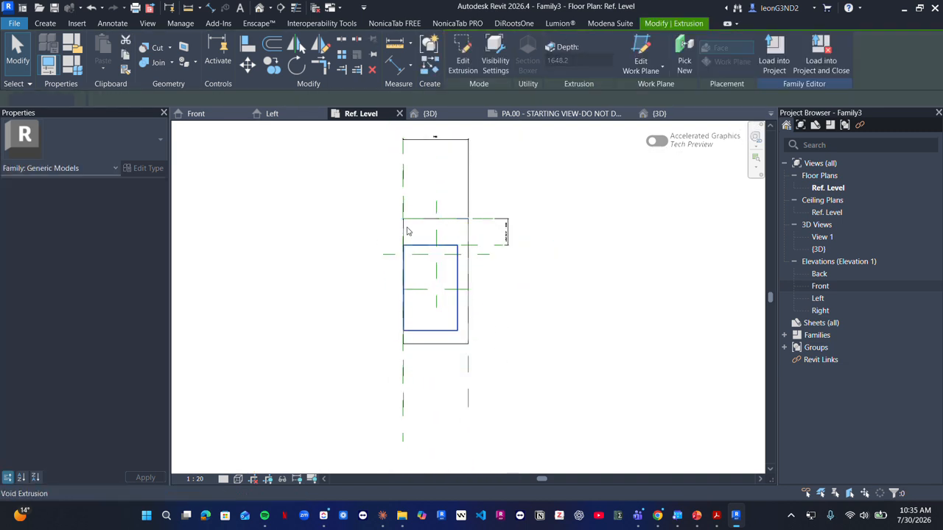
{"action": "scroll", "coordinate": [412, 218], "scroll_direction": "down", "scroll_amount": 1}
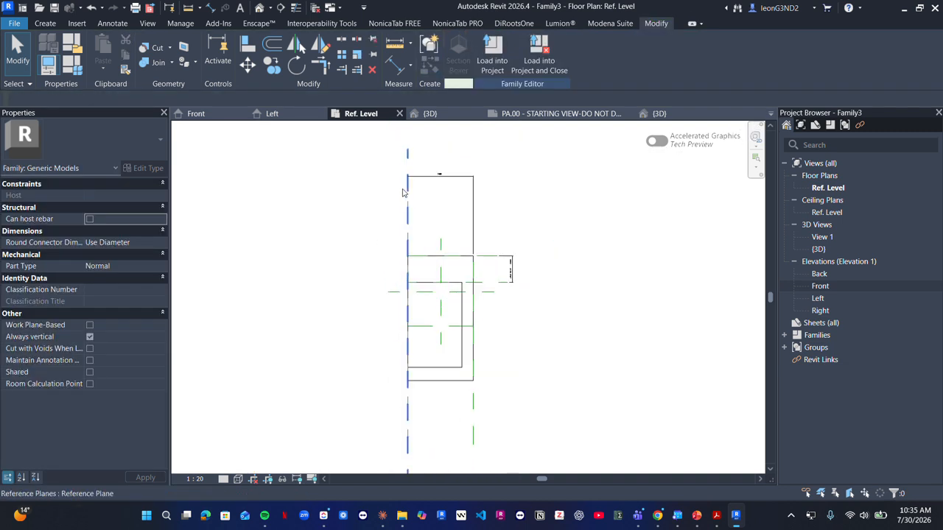
Step: Examine the sofa-like form in the 3D view and review the family's type parameters, including ARM REST, without changing them
{"action": "left_click", "coordinate": [430, 113]}
{"action": "middle_click_drag", "start_coordinate": [469, 327], "coordinate": [466, 355], "text": "shift"}
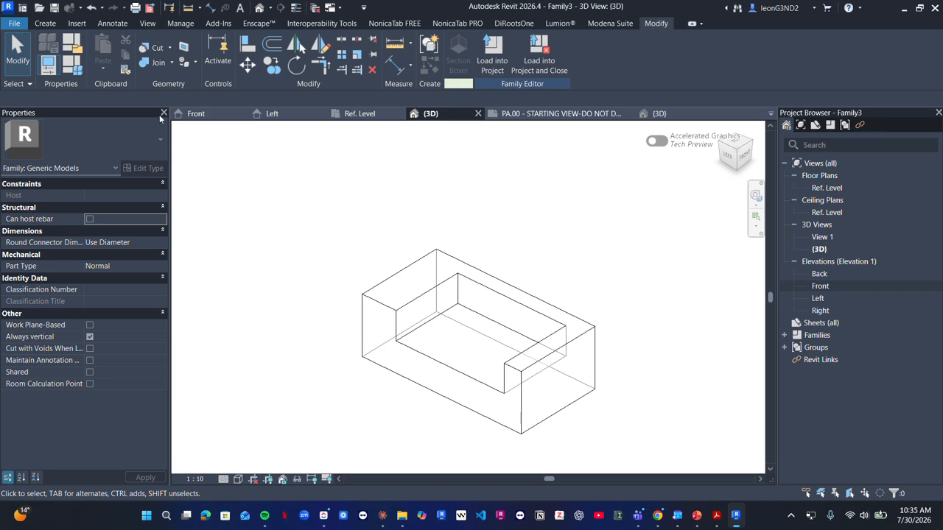
{"action": "left_click", "coordinate": [72, 65]}
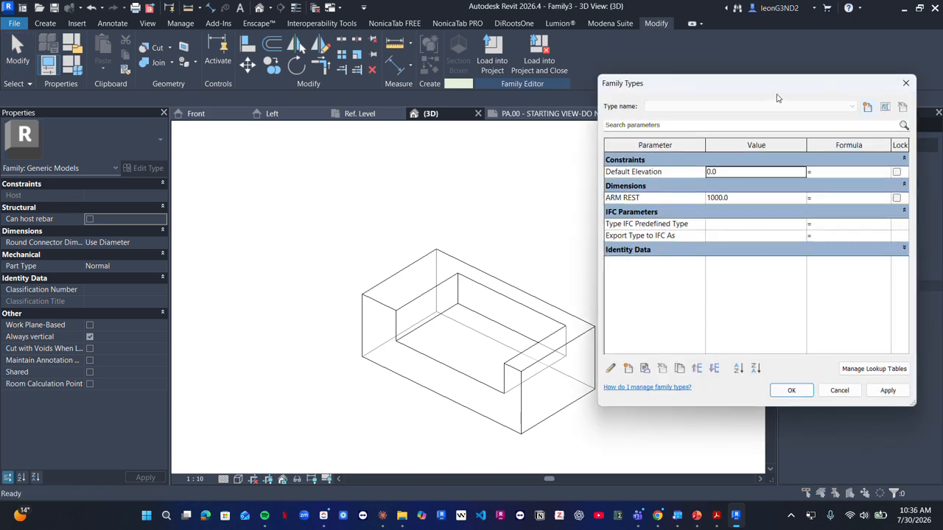
{"action": "left_click_drag", "start_coordinate": [723, 89], "coordinate": [650, 101]}
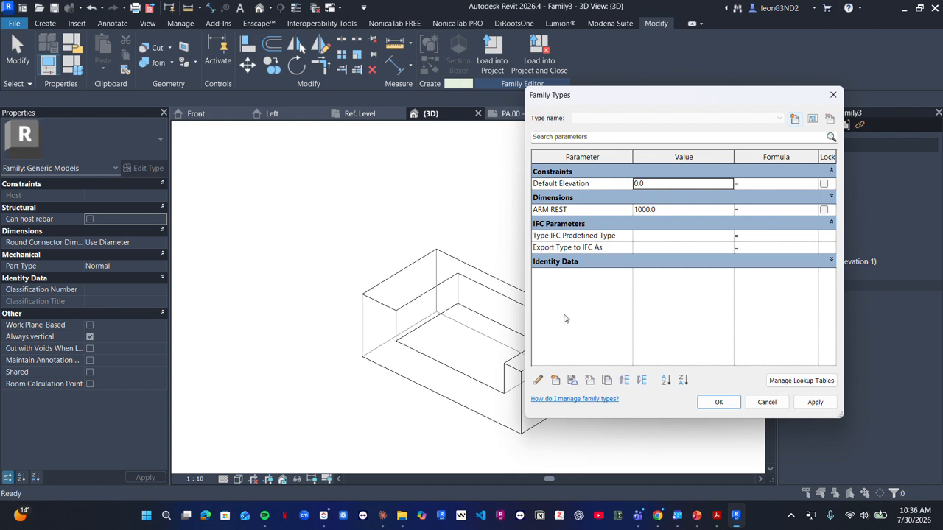
{"action": "left_click", "coordinate": [767, 402]}
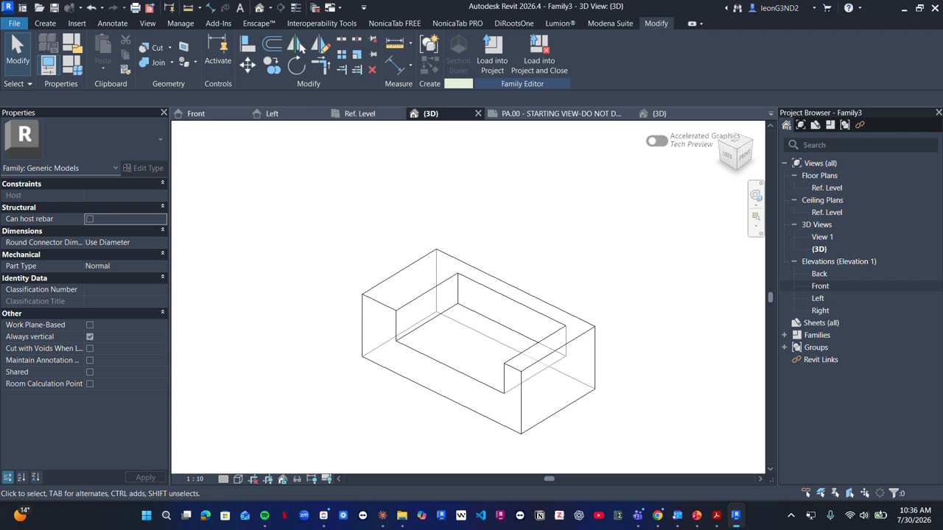
{"action": "scroll", "coordinate": [556, 274], "scroll_direction": "down", "scroll_amount": 2}
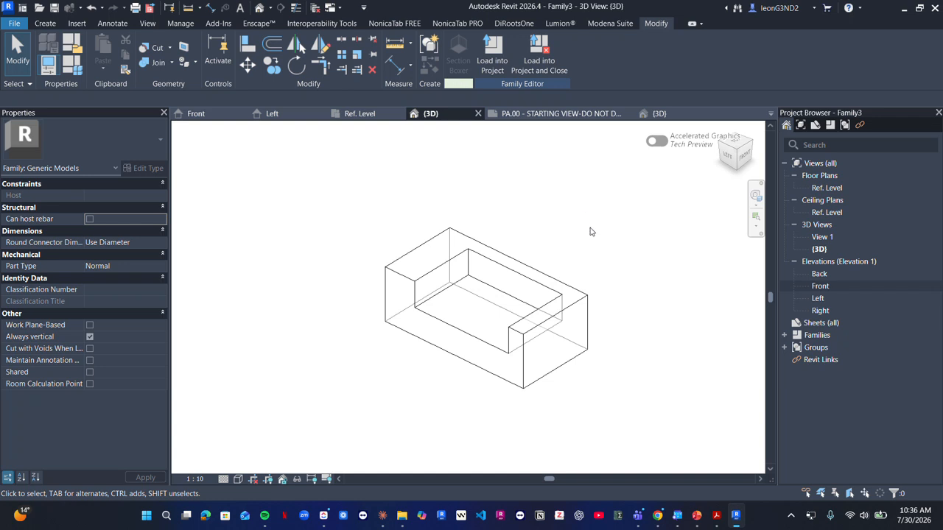
{"action": "scroll", "coordinate": [566, 242], "scroll_direction": "up", "scroll_amount": 2}
{"action": "middle_click_drag", "start_coordinate": [566, 242], "coordinate": [555, 215]}
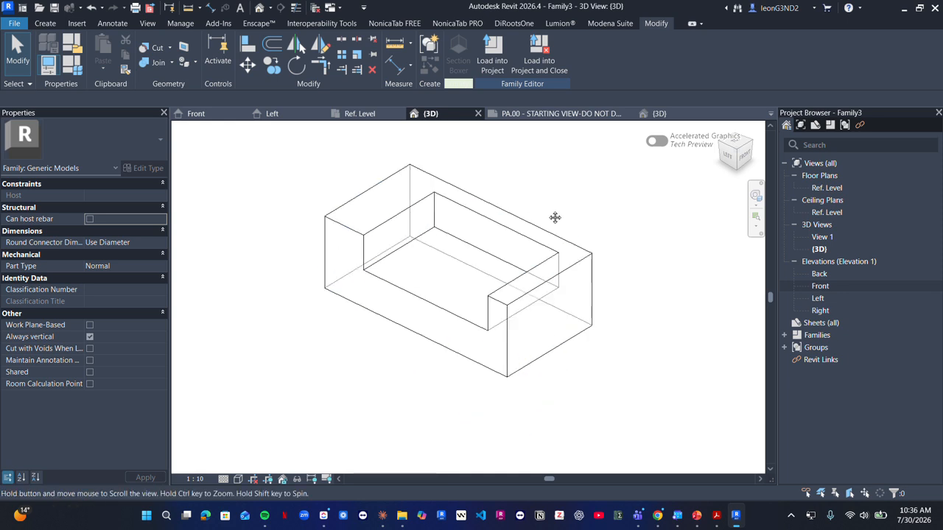
{"action": "middle_click_drag", "start_coordinate": [566, 174], "coordinate": [557, 211]}
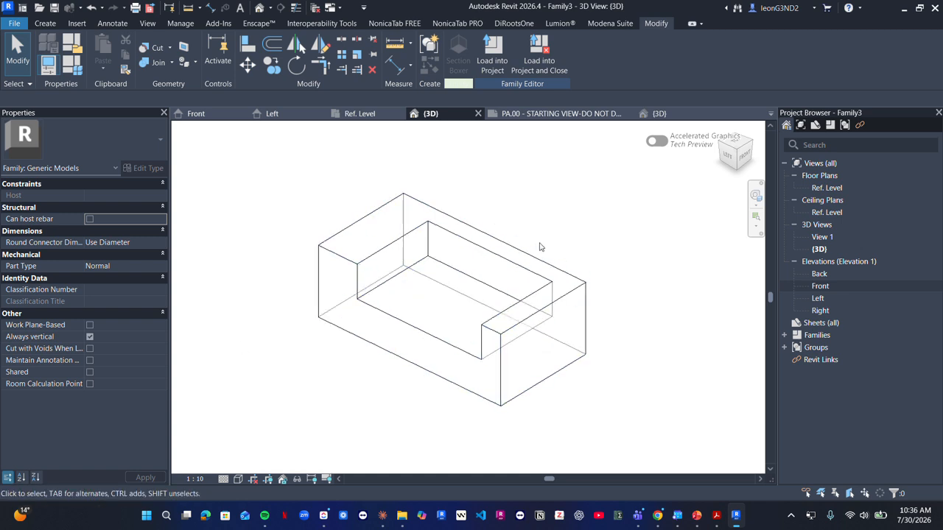
{"action": "middle_click_drag", "start_coordinate": [583, 233], "coordinate": [573, 233]}
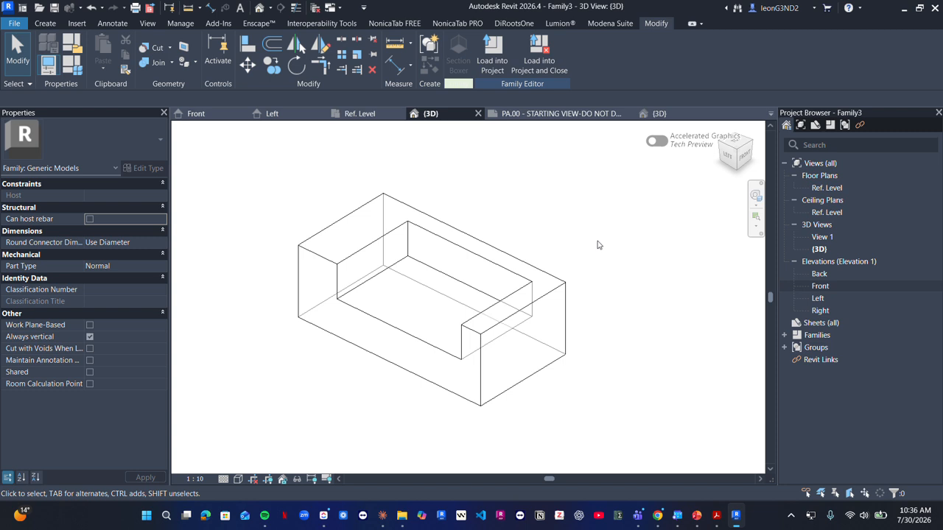
{"action": "middle_click_drag", "start_coordinate": [599, 217], "coordinate": [552, 229]}
{"action": "scroll", "coordinate": [557, 232], "scroll_direction": "down", "scroll_amount": 1}
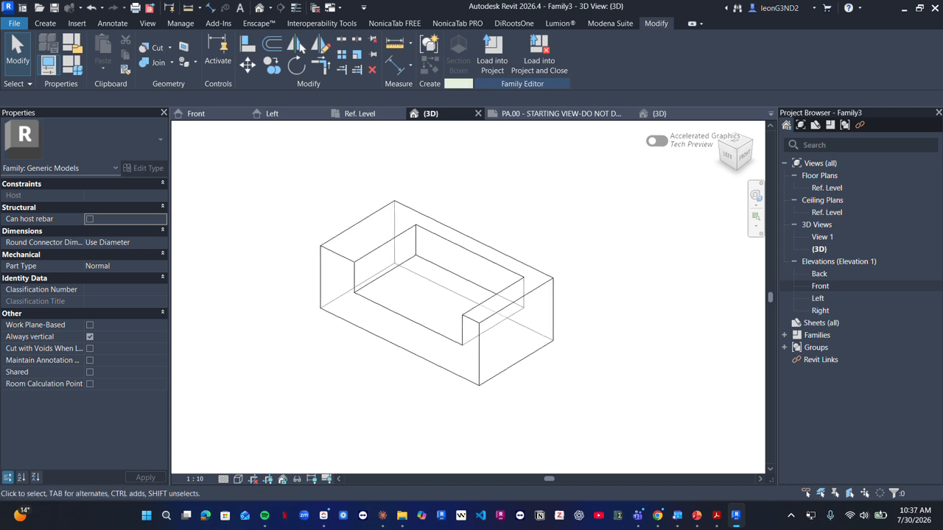